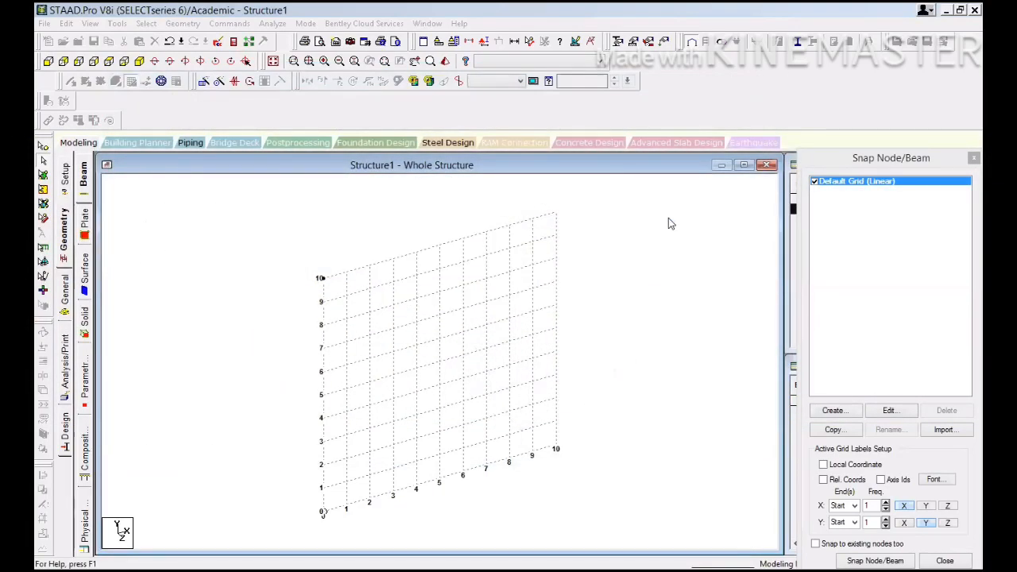
Step: Define a rectangular concrete section with YD 0.35 m and ZD 0.3 m and add it to the section list
click(582, 236)
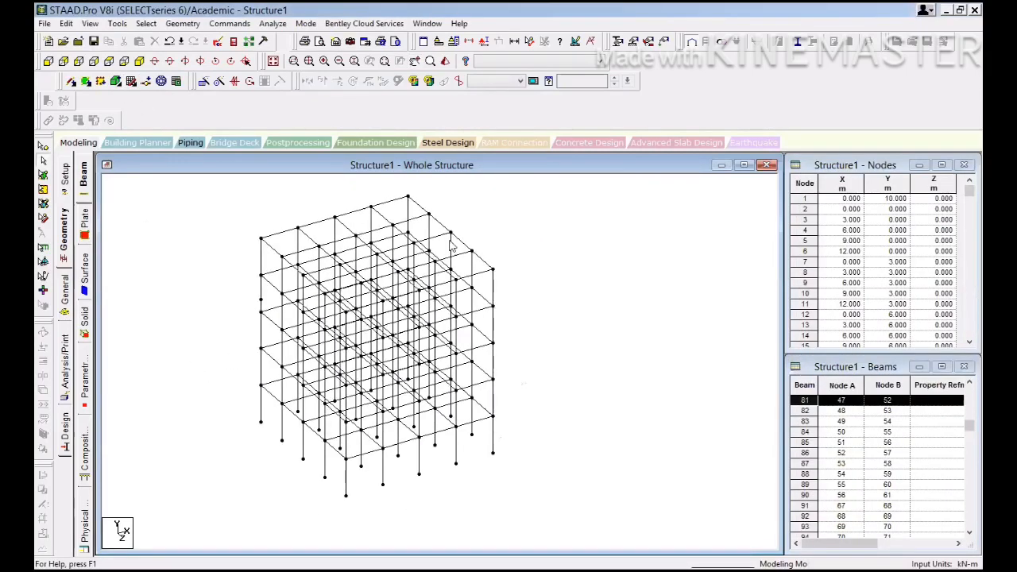
click(196, 42)
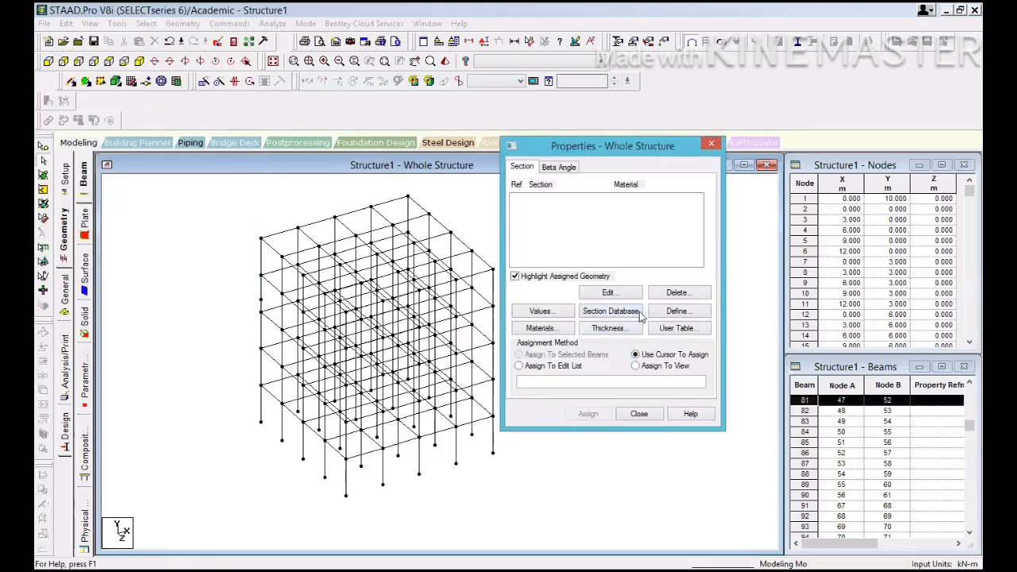
click(674, 312)
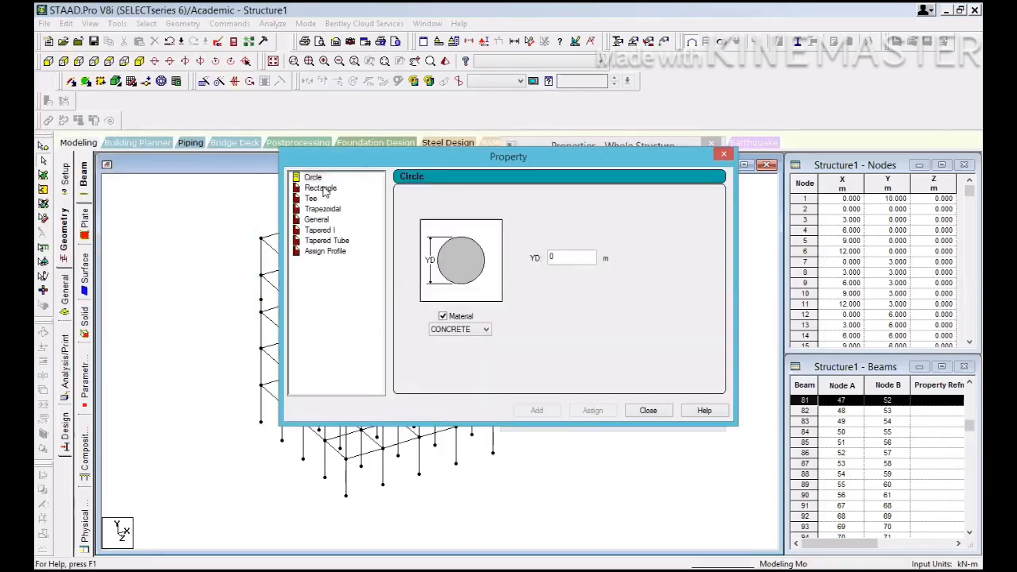
click(321, 189)
click(564, 249)
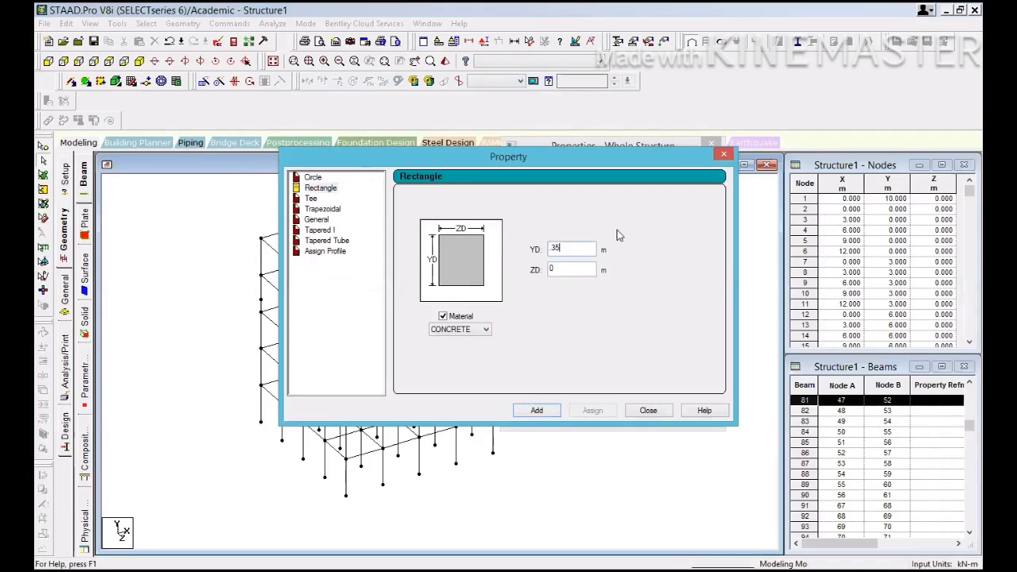
text(.35)
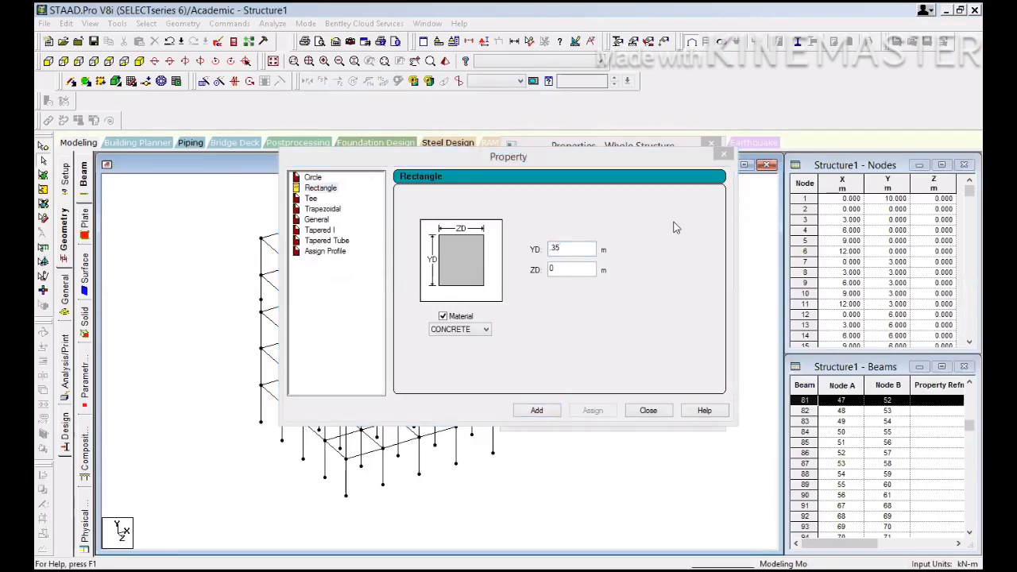
click(565, 267)
text(.)
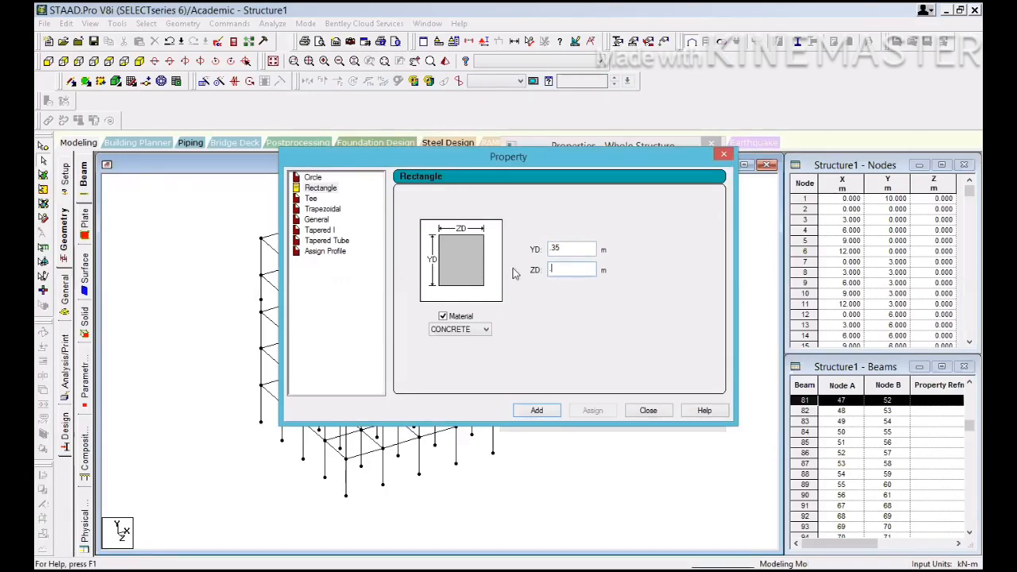
text(3)
click(529, 407)
click(648, 410)
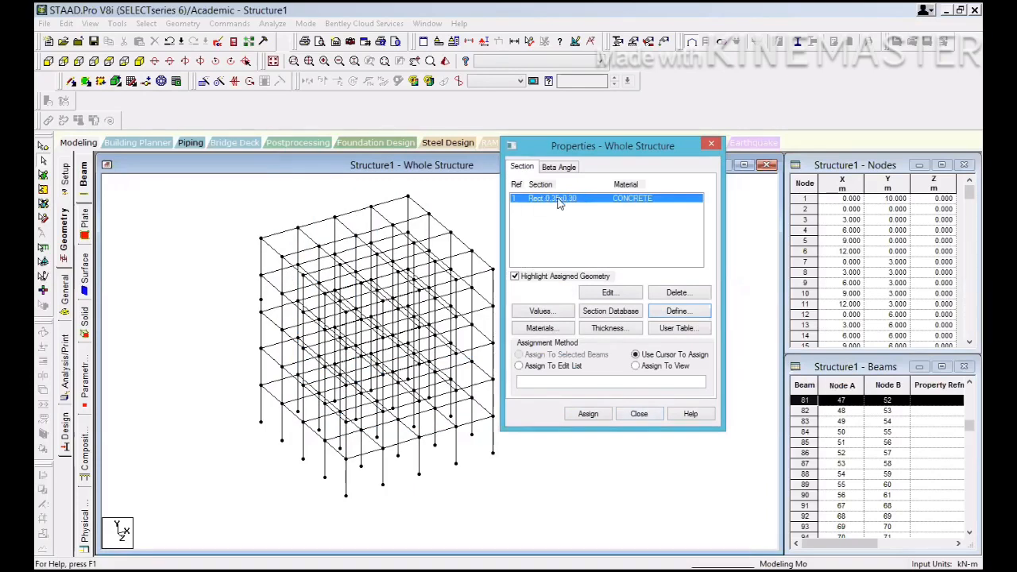
Step: Assign the 0.35x0.30 rectangular section to all members in the view and close the properties
click(634, 365)
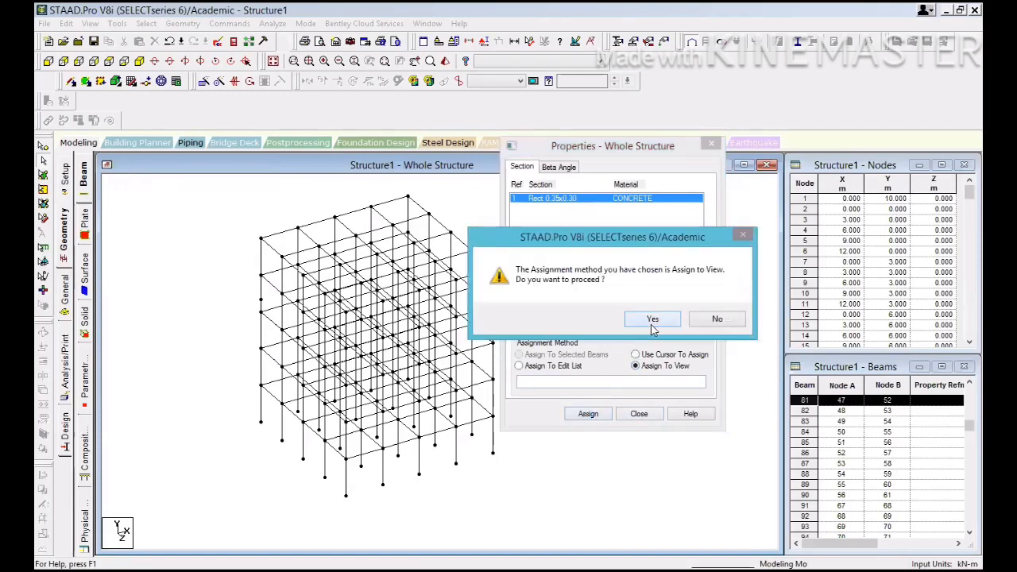
click(651, 321)
click(639, 414)
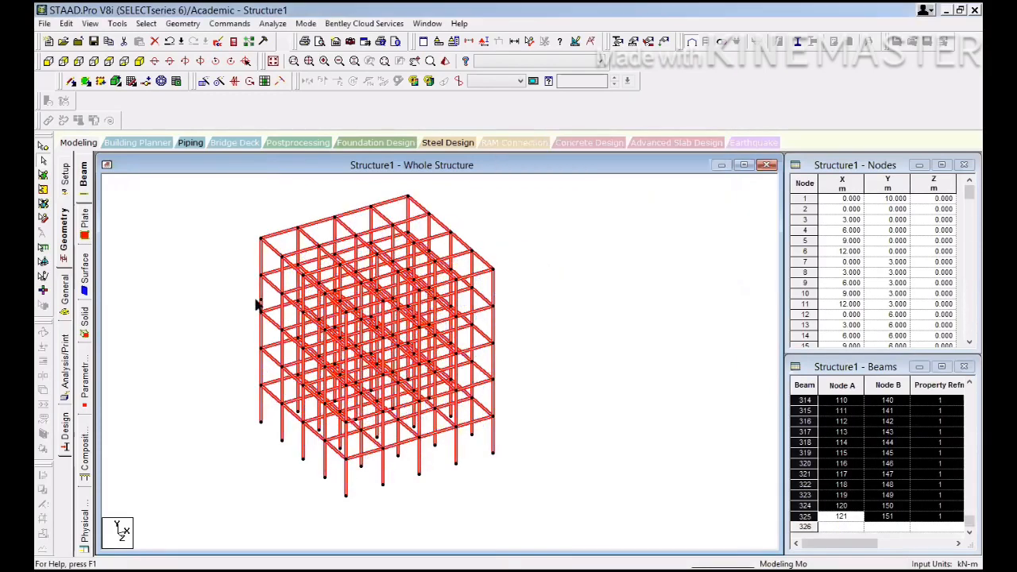
Step: Delete the stray node at X 0, Y 10, Z 0 that lies between floor levels at the frame's corner
click(42, 147)
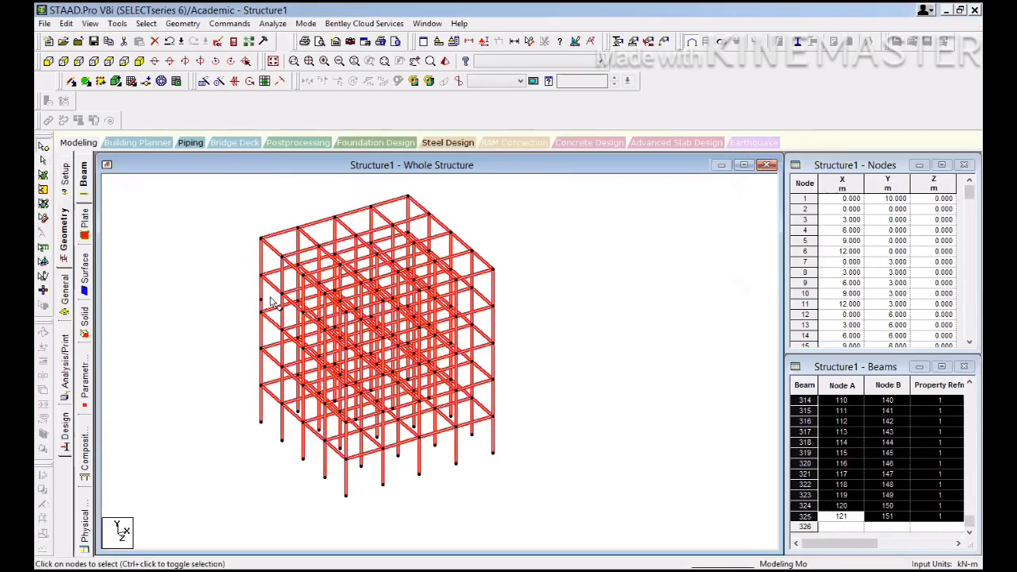
click(254, 300)
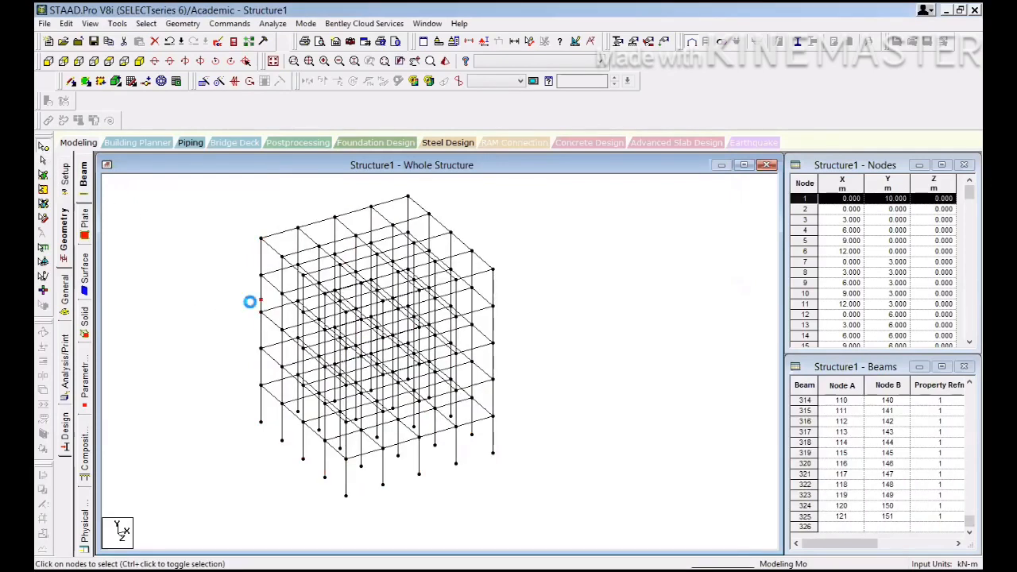
key(Delete)
click(534, 327)
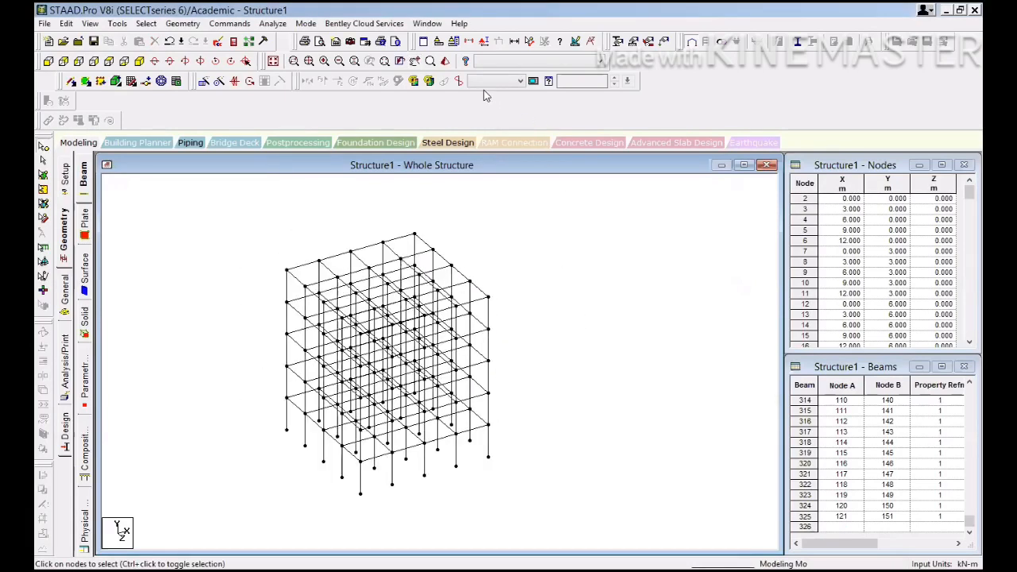
Step: Examine the frame's member sections in the 3D rendered view, then close that view
click(446, 61)
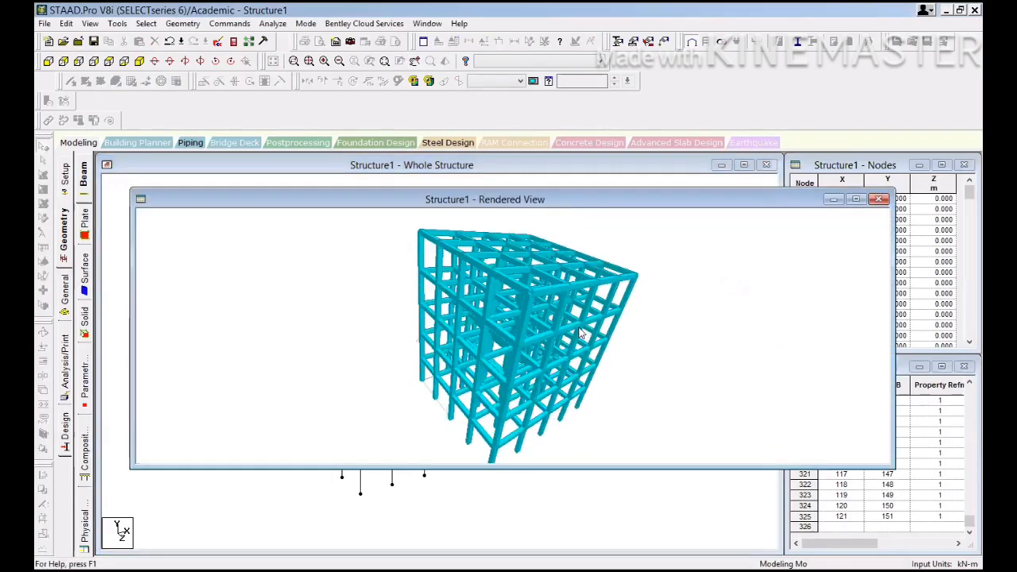
double_click(627, 199)
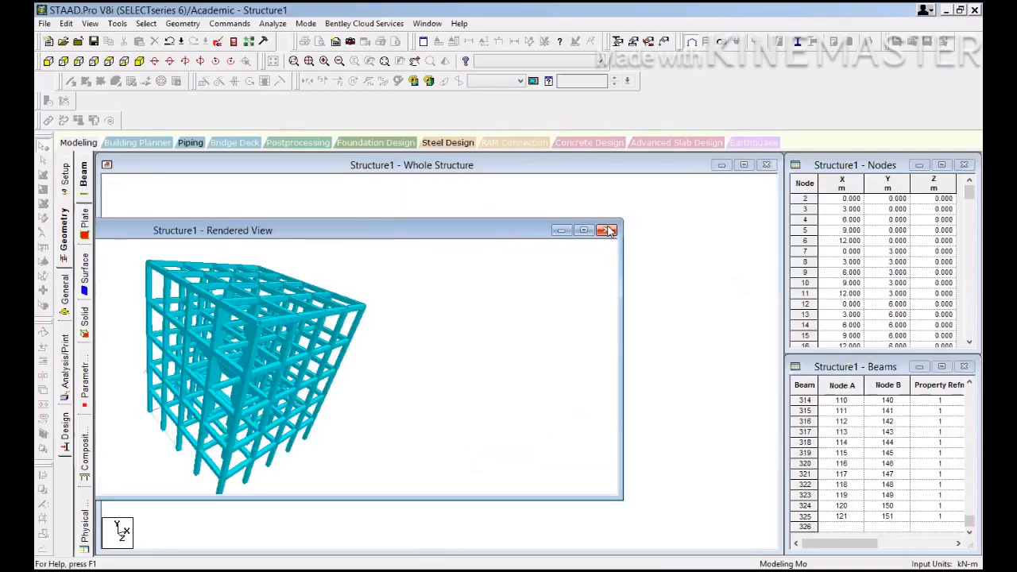
click(607, 231)
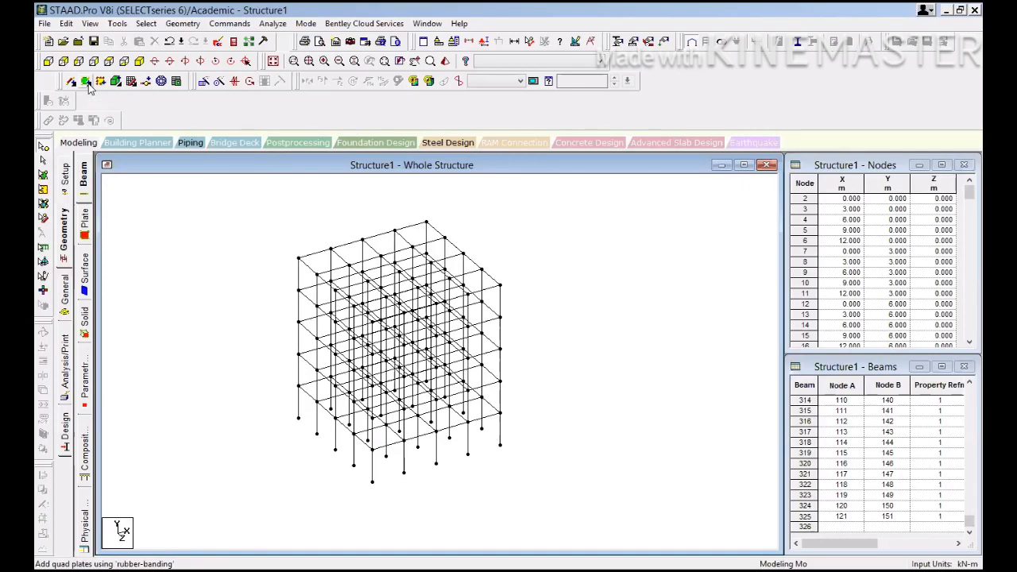
click(178, 24)
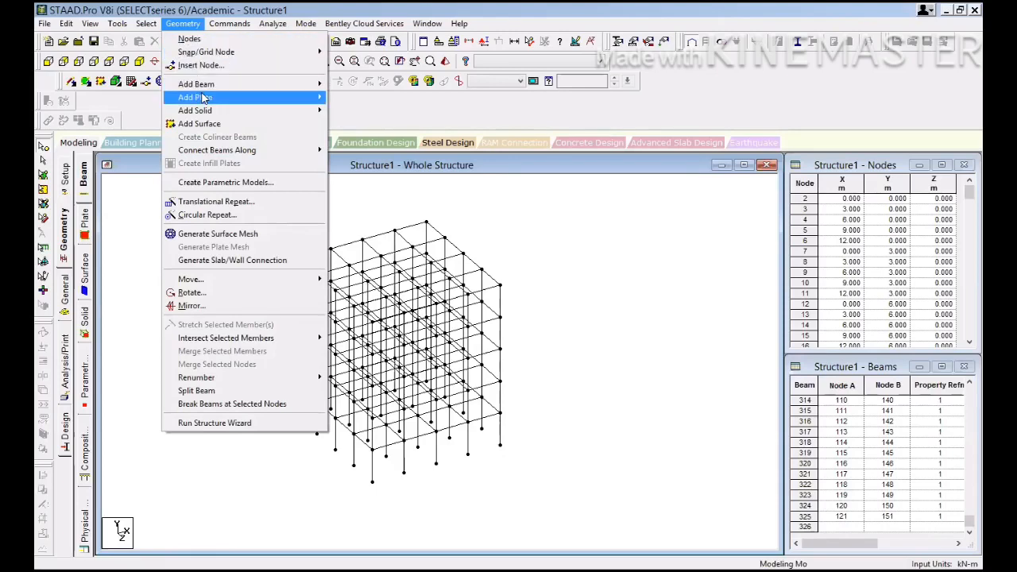
mouse_move(204, 98)
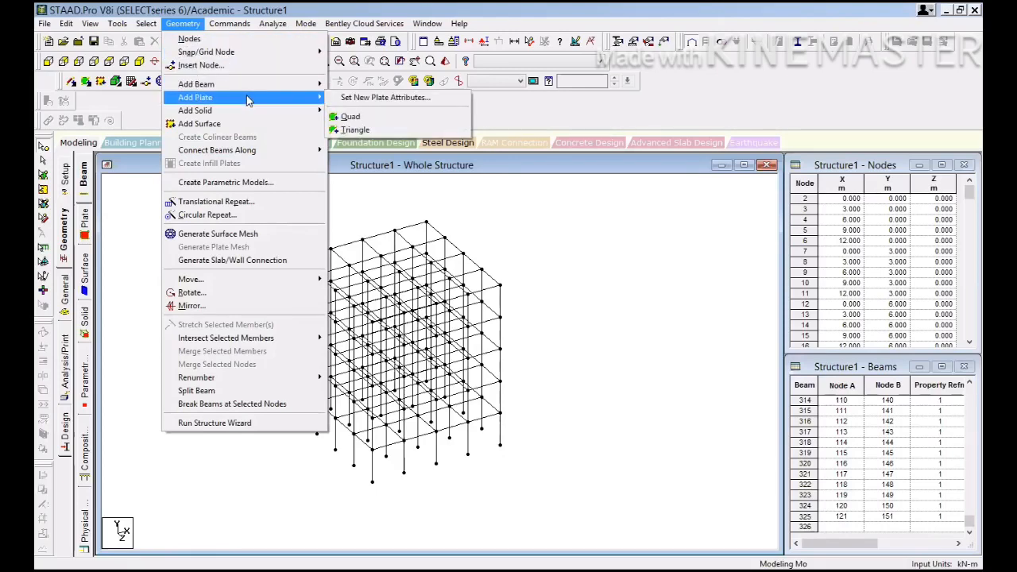
click(373, 116)
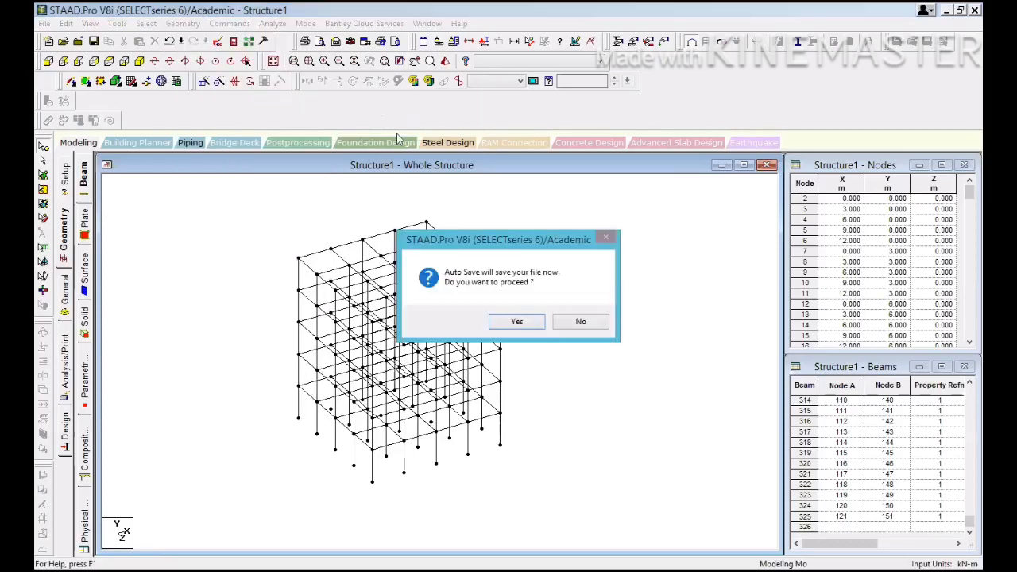
click(563, 315)
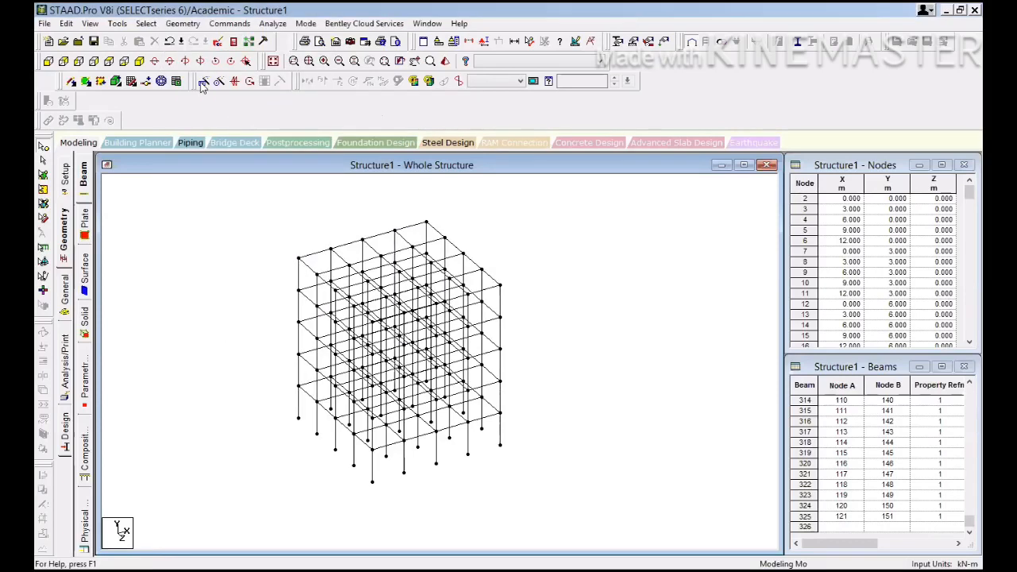
Step: Add a four-node quad plate over the corner bay at the start of the roof's back edge
click(183, 23)
mouse_move(278, 99)
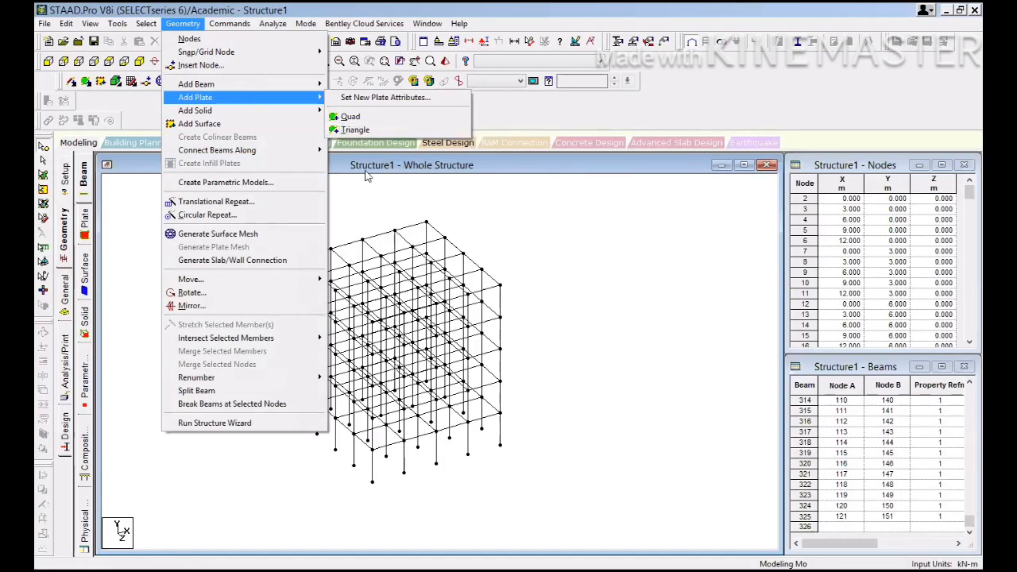
click(348, 118)
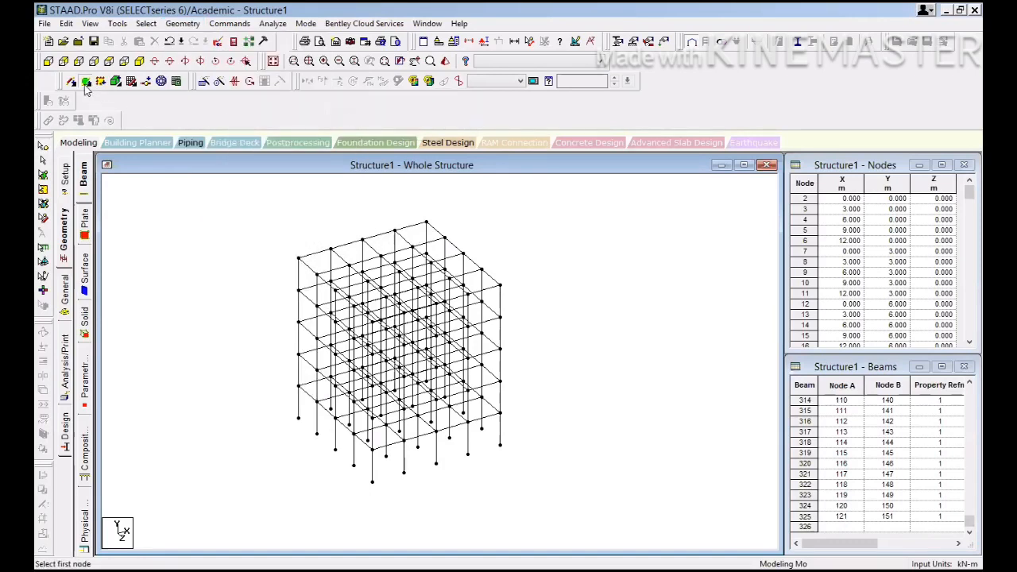
click(299, 259)
click(331, 249)
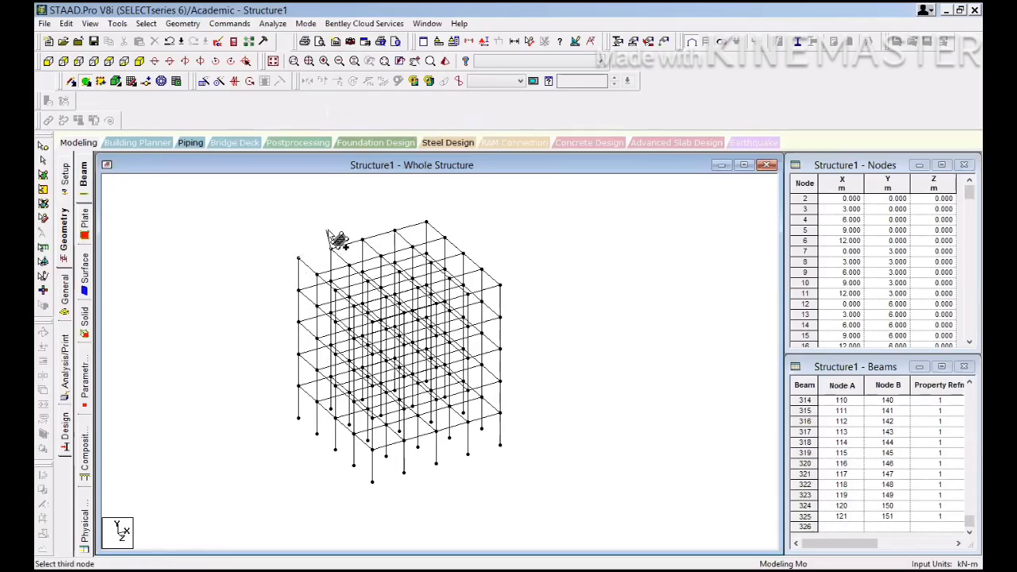
click(316, 274)
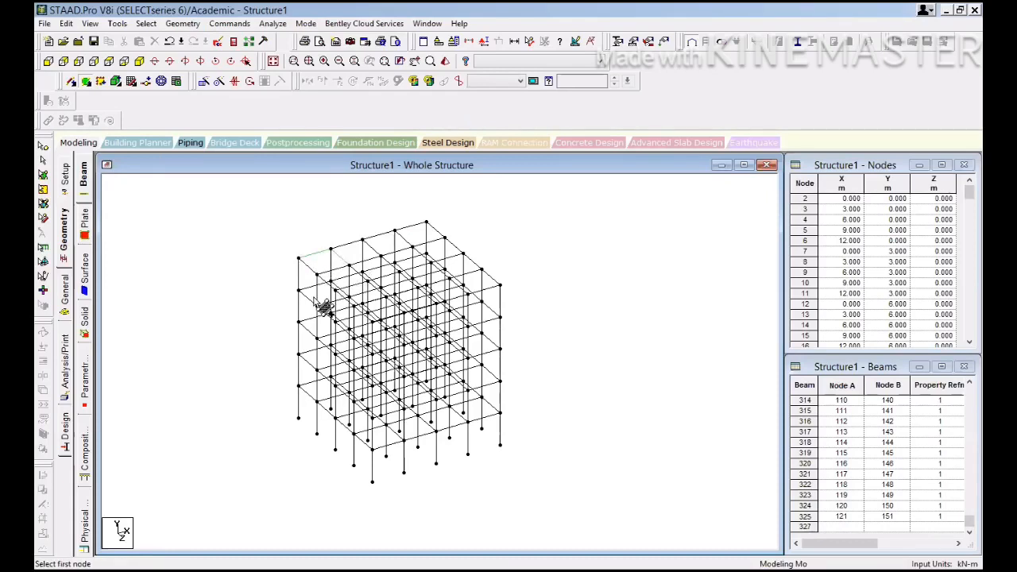
Step: Examine the roof's corner plate in the 3D rendered view, then close that view
click(446, 64)
drag(556, 381, 268, 258)
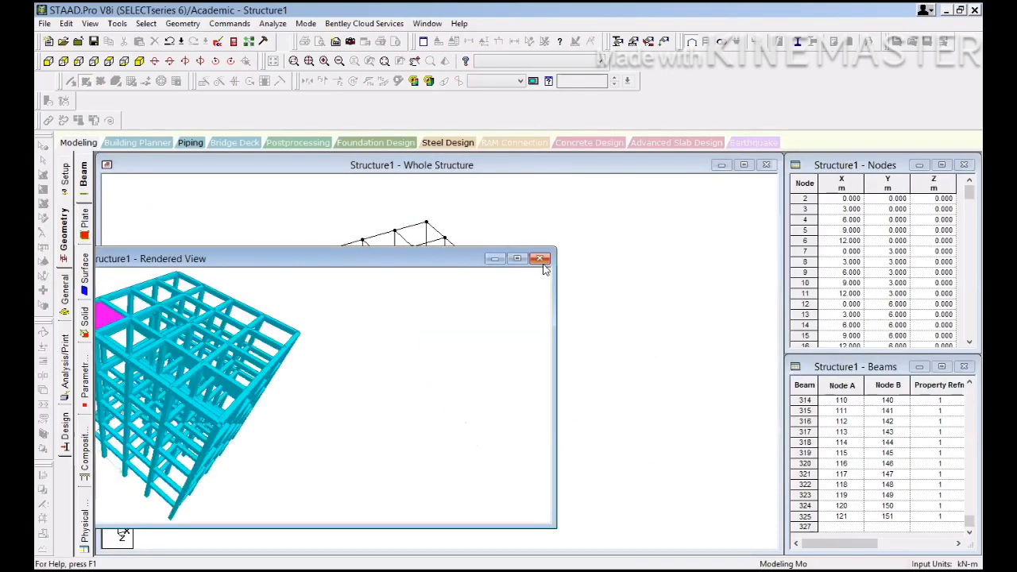
click(540, 258)
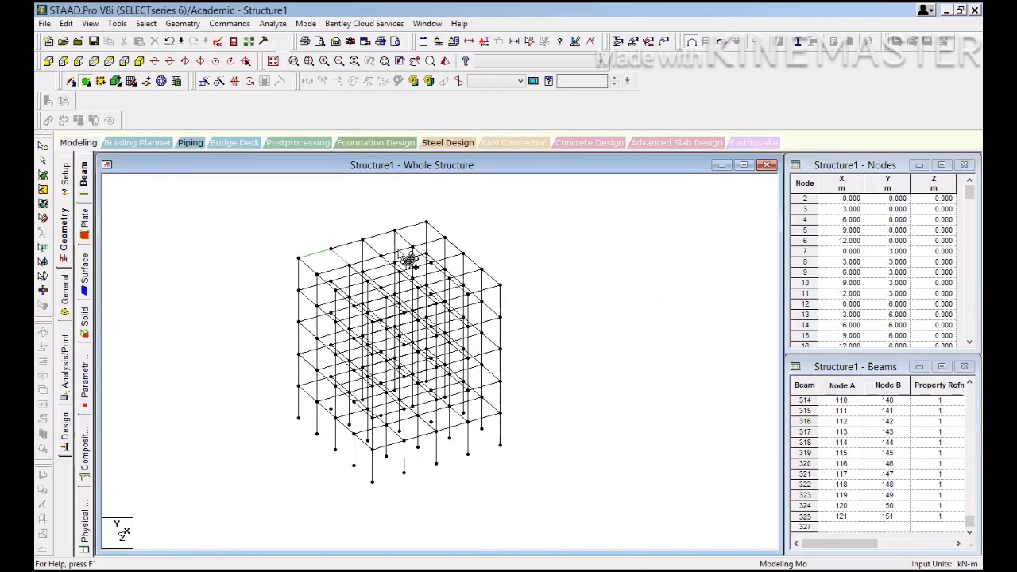
Step: Add a second quad plate over the roof bay next to the corner plate along the same edge
click(331, 249)
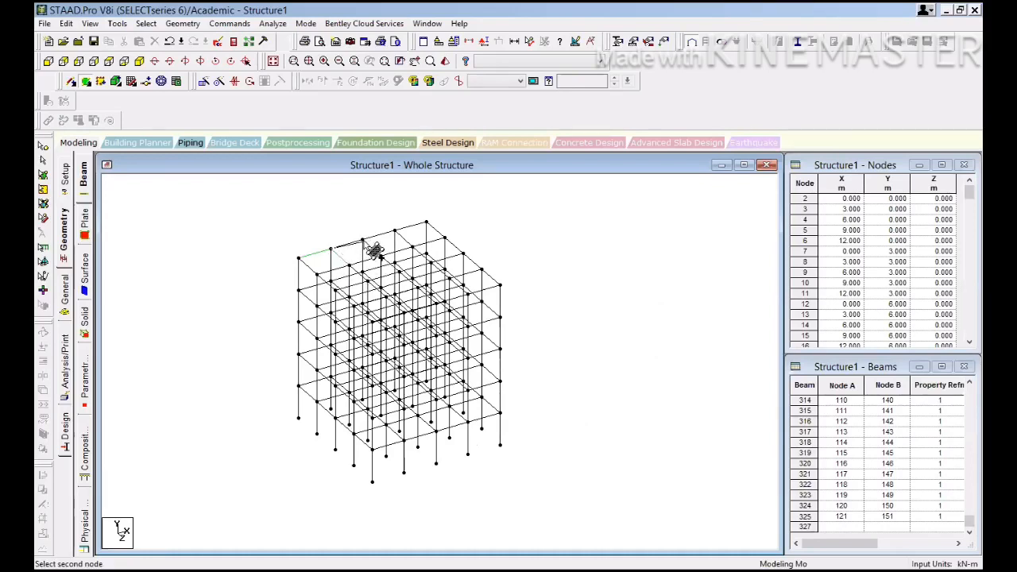
click(362, 239)
click(380, 256)
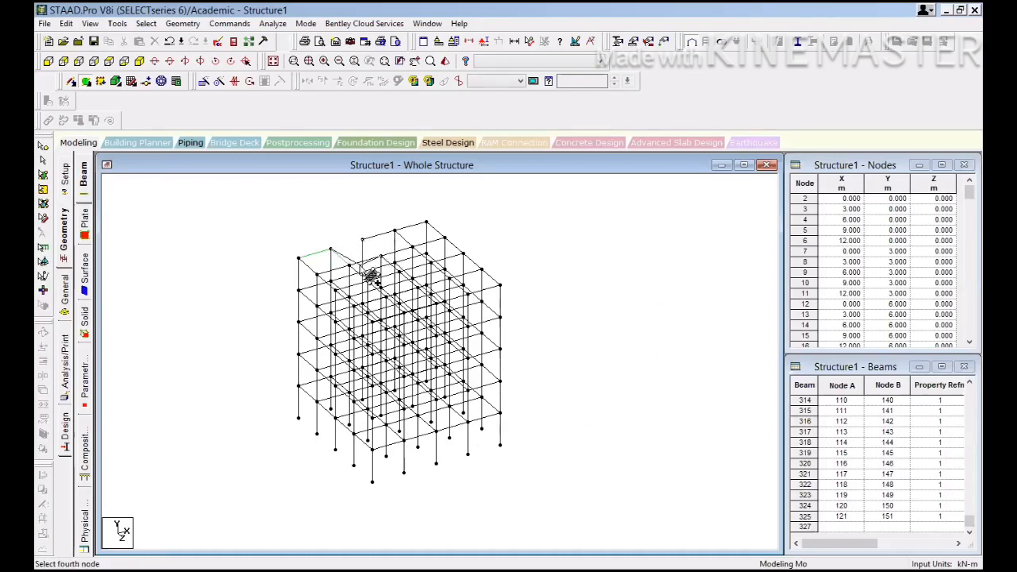
click(366, 276)
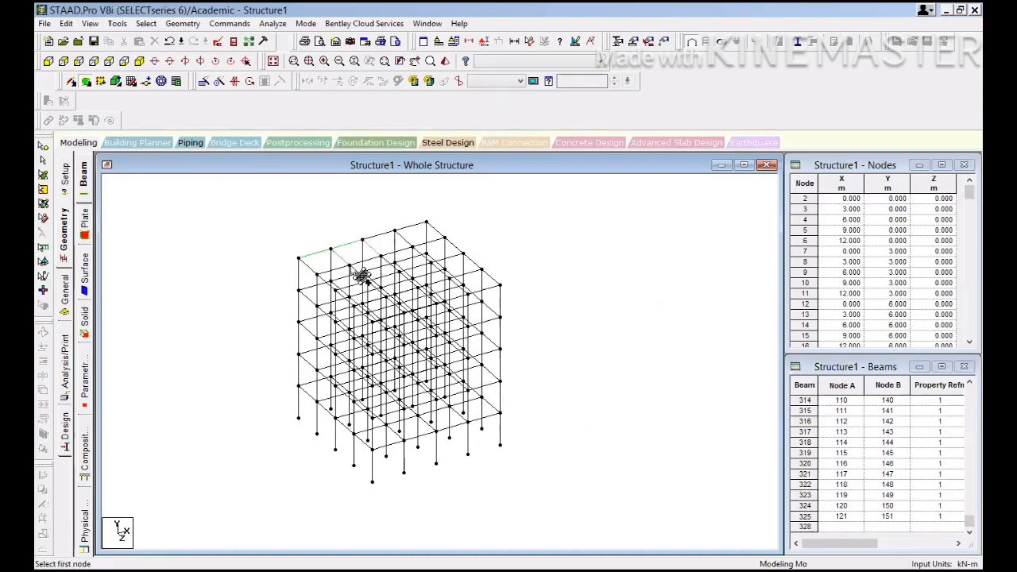
Step: Examine both roof plates in the 3D rendered view, then close that view
click(444, 63)
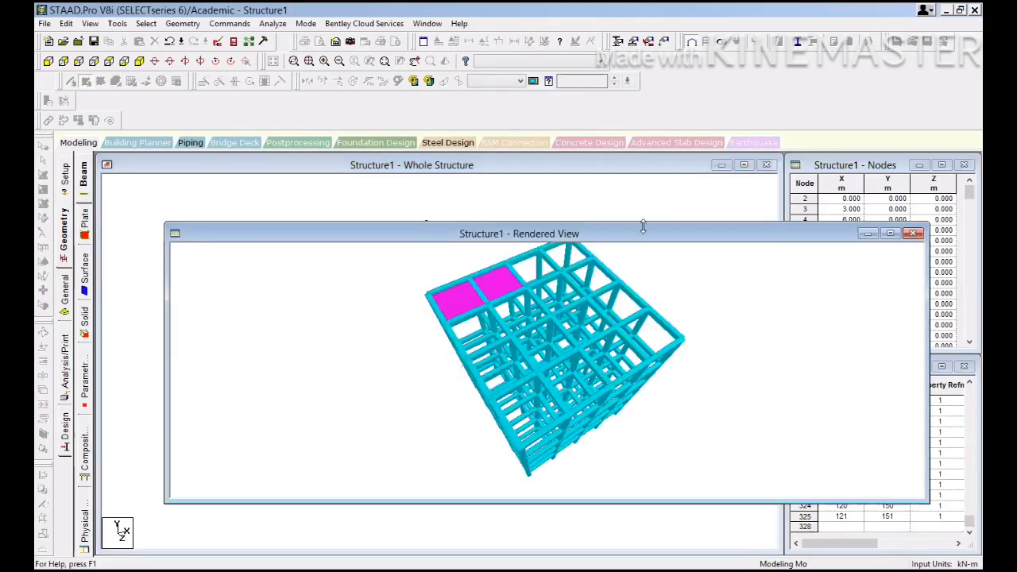
drag(637, 239, 431, 236)
click(580, 232)
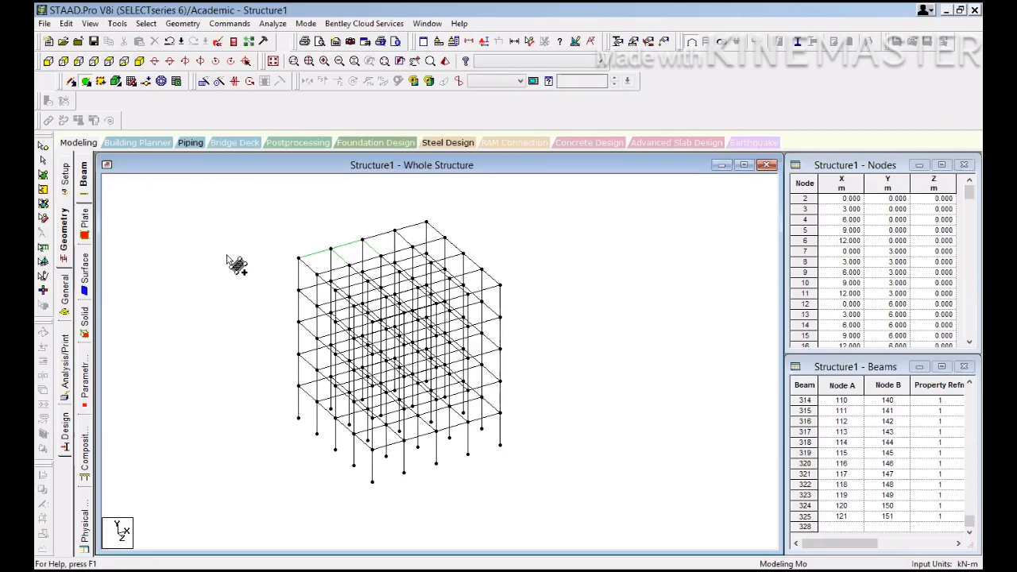
Step: Select all beams parallel to the X axis and all beams parallel to the Z axis
click(146, 23)
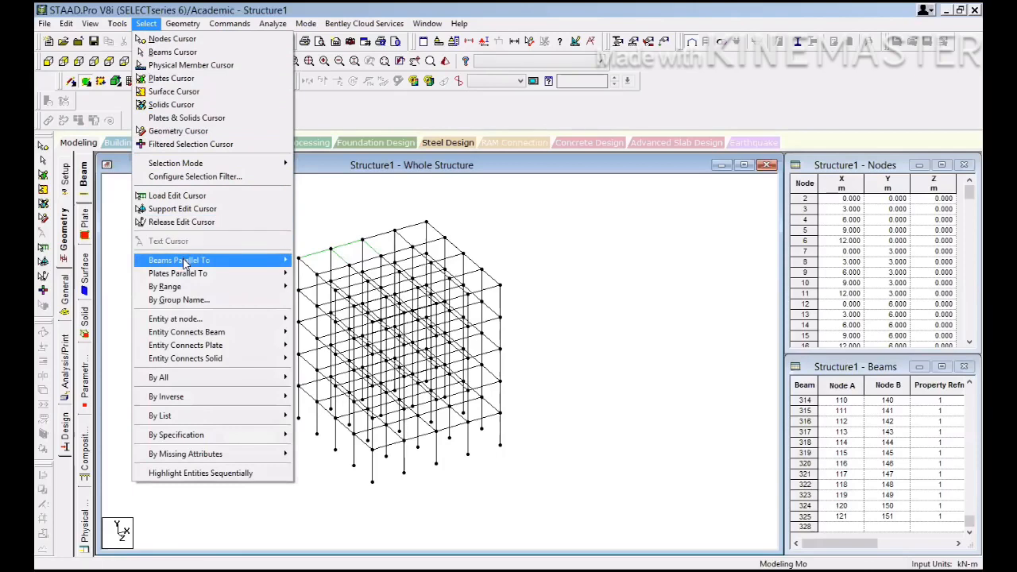
mouse_move(184, 262)
click(312, 259)
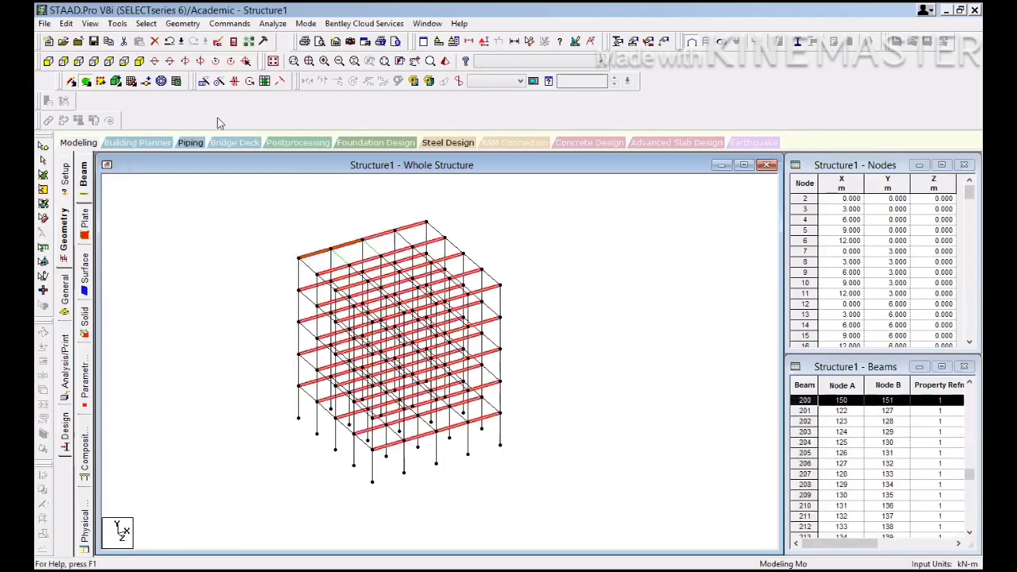
click(146, 24)
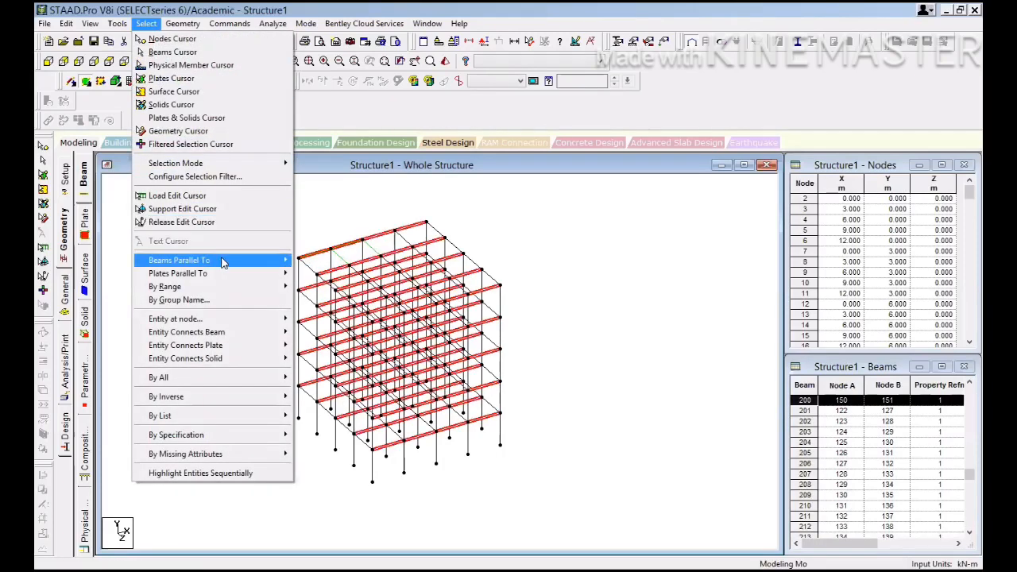
mouse_move(282, 260)
click(308, 286)
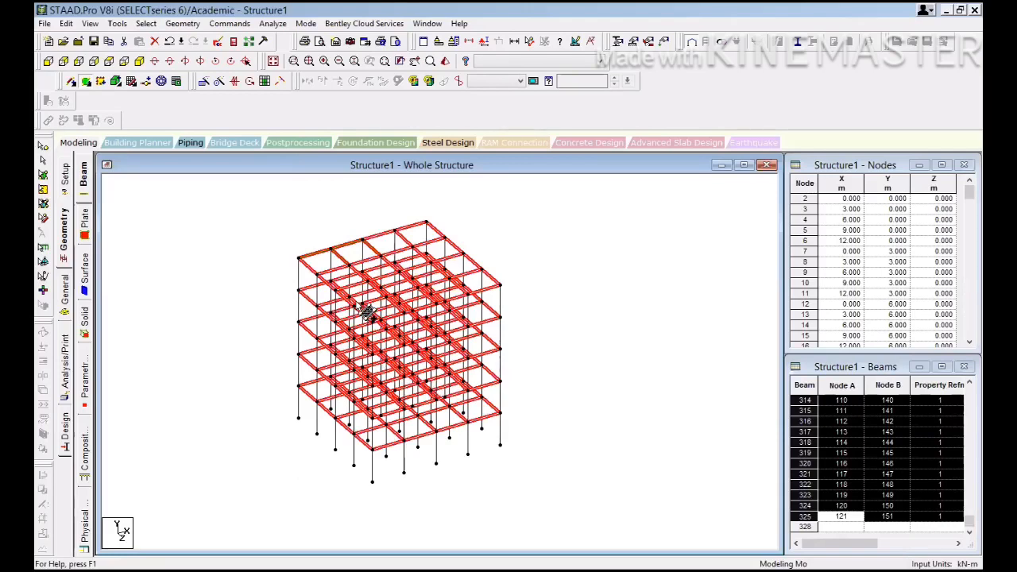
Step: Generate infill plates in all the floor bays enclosed by the selected beams
click(266, 82)
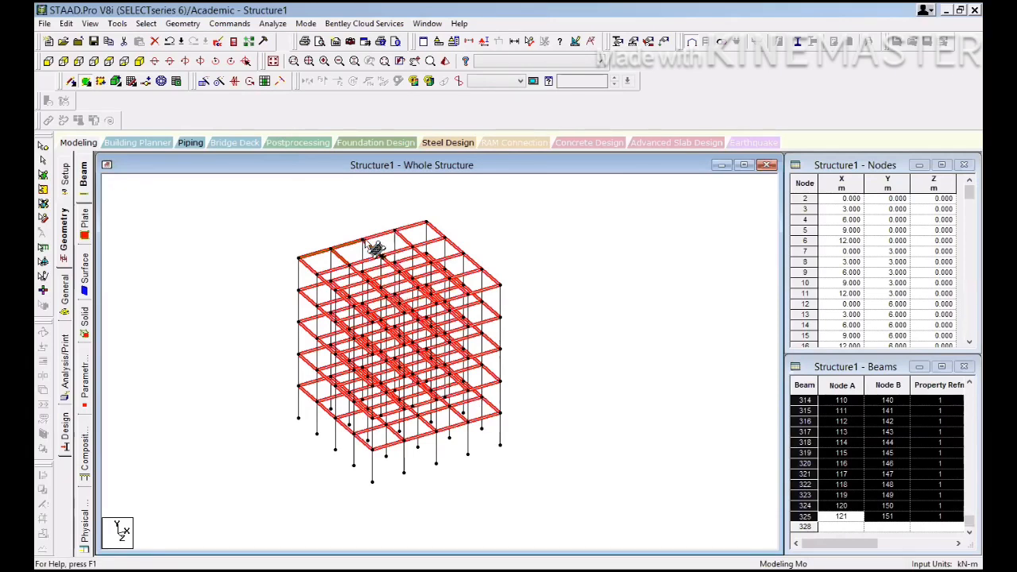
click(264, 85)
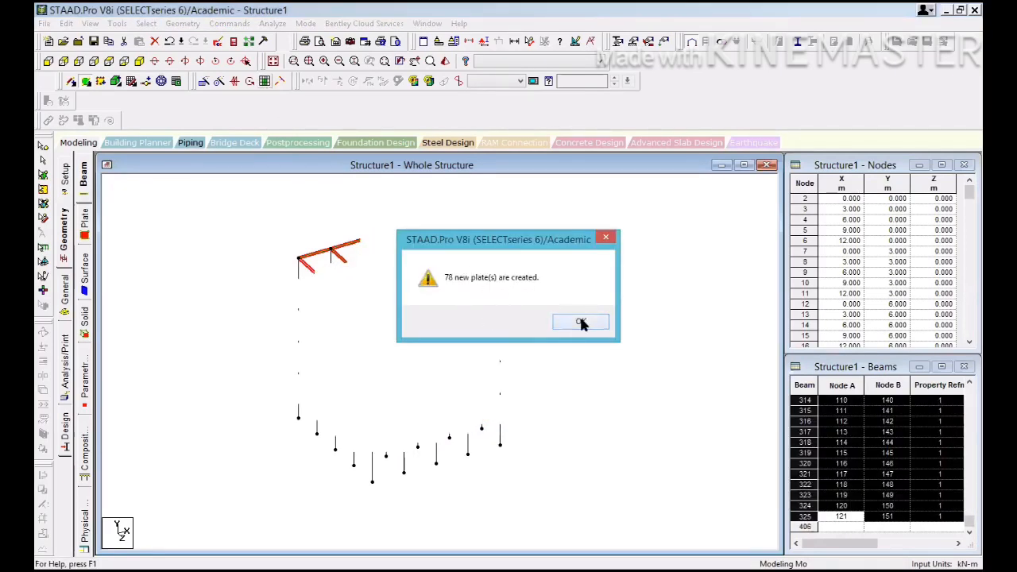
click(581, 321)
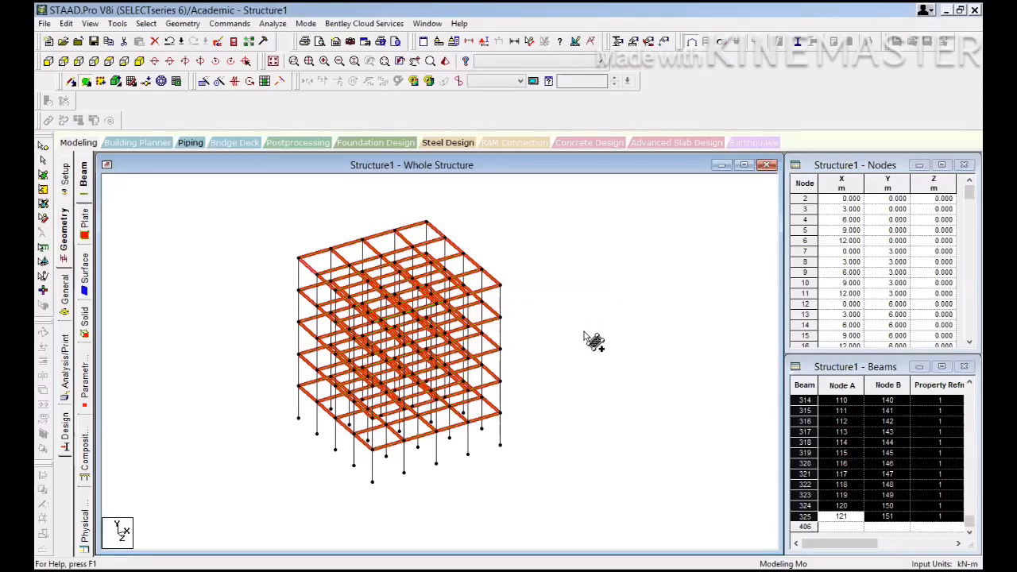
Step: Examine the selected floor beams in the 3D rendered view, then close that view
click(445, 62)
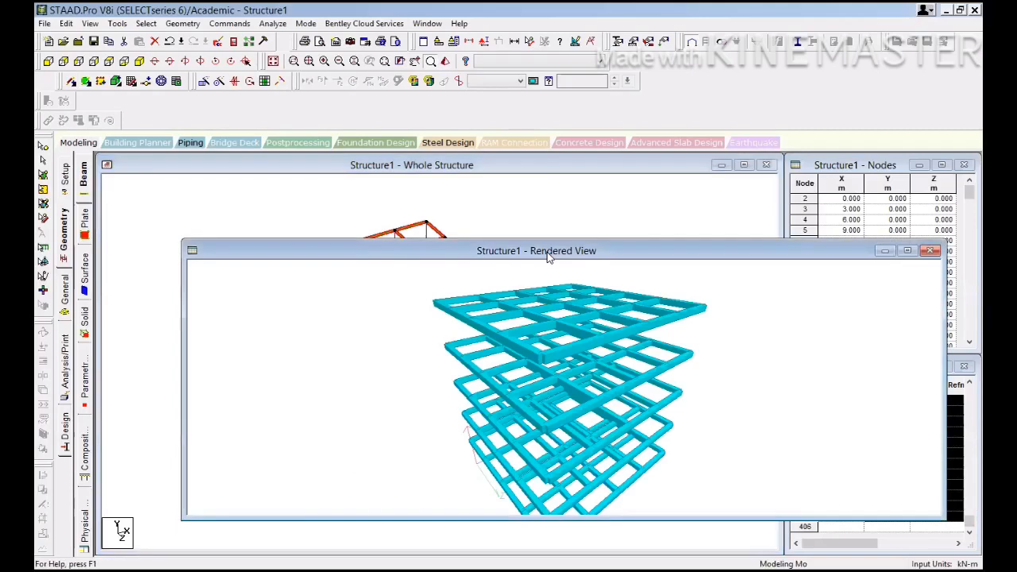
drag(547, 253, 352, 230)
drag(663, 216, 585, 229)
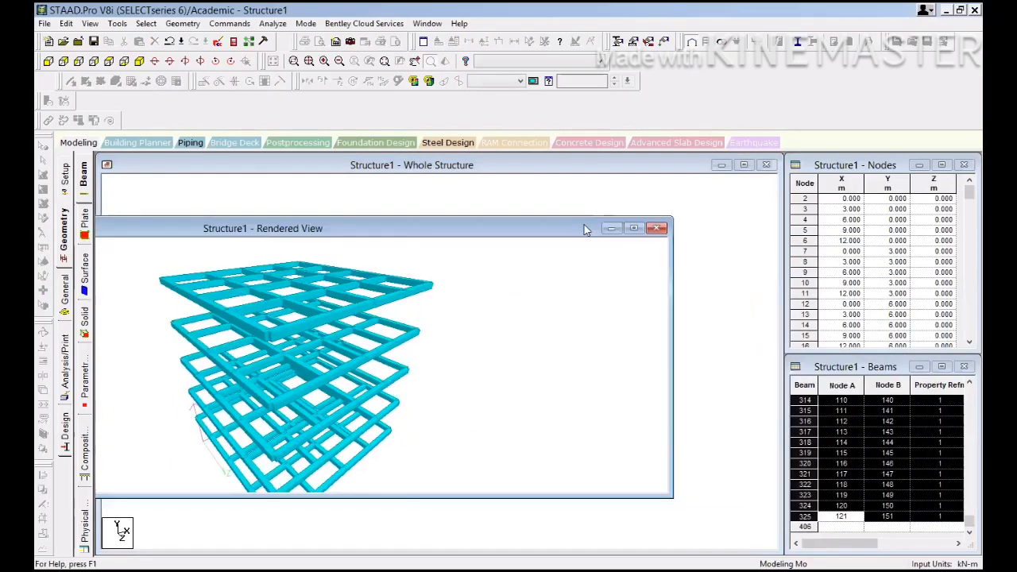
click(658, 229)
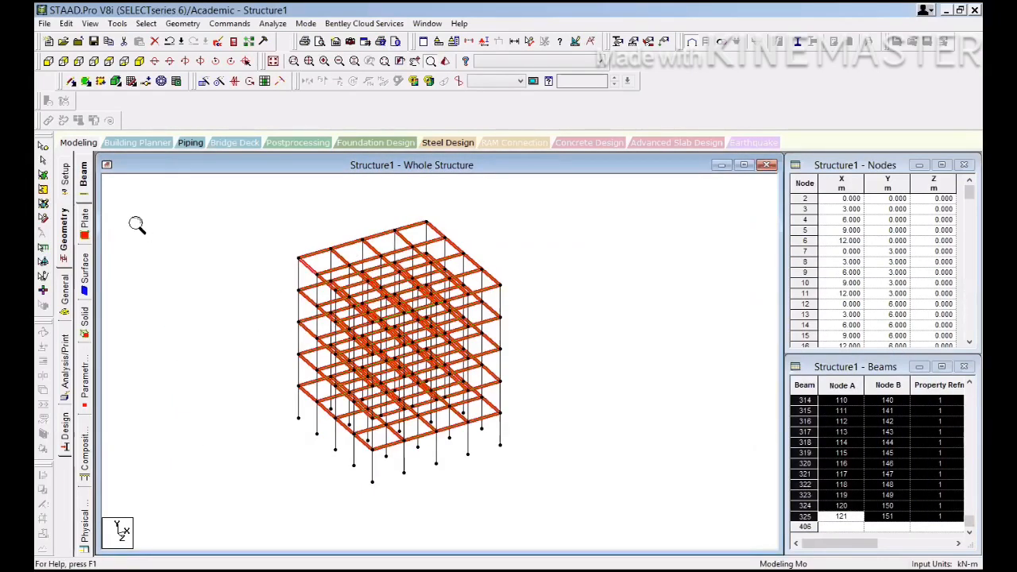
Step: Clear the beam selection and examine the whole frame with its infill plates in the 3D rendered view, then close it
click(569, 269)
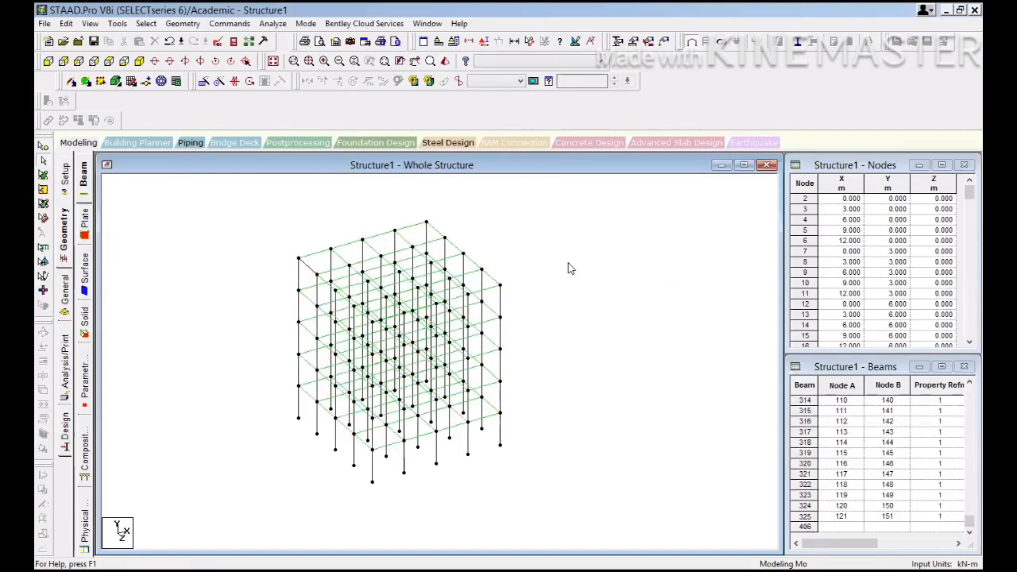
click(450, 67)
drag(583, 363, 527, 337)
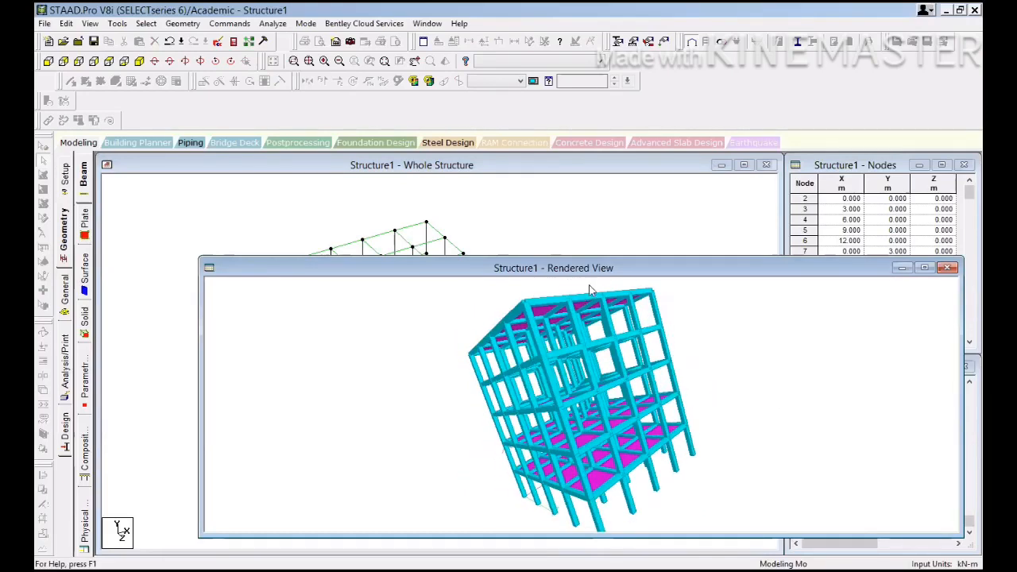
drag(540, 268, 520, 220)
click(659, 222)
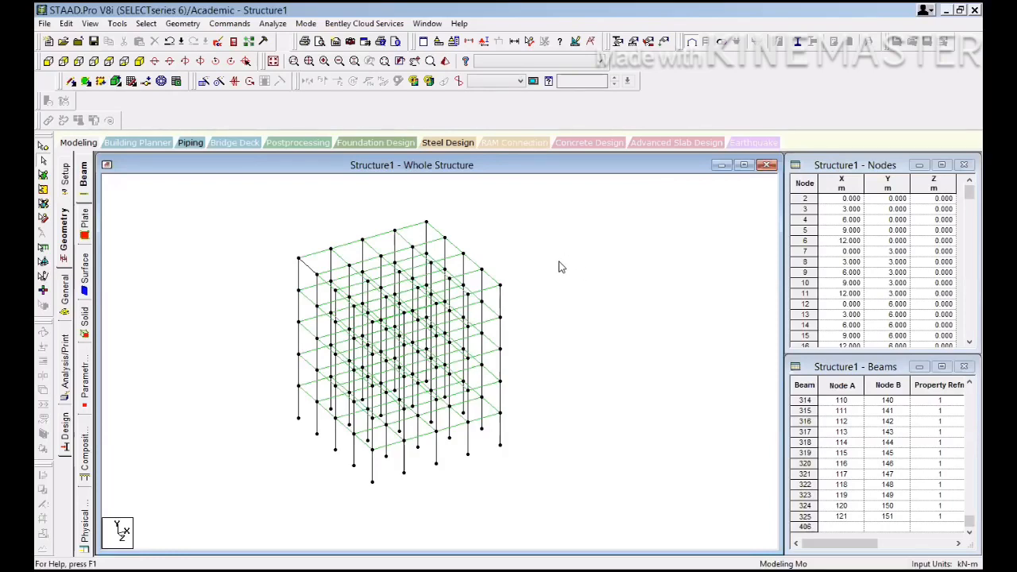
Step: Reopen the 3D rendered view to examine the roof and floor slabs from above, then close it
mouse_move(556, 313)
middle_down()
mouse_move(564, 325)
mouse_move(549, 298)
middle_up()
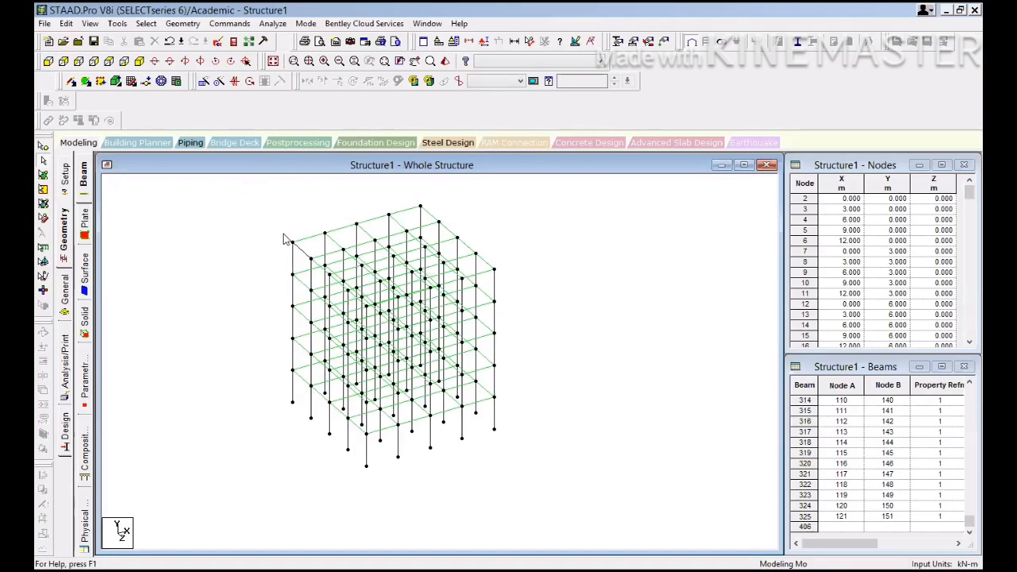
click(445, 62)
drag(548, 349, 628, 324)
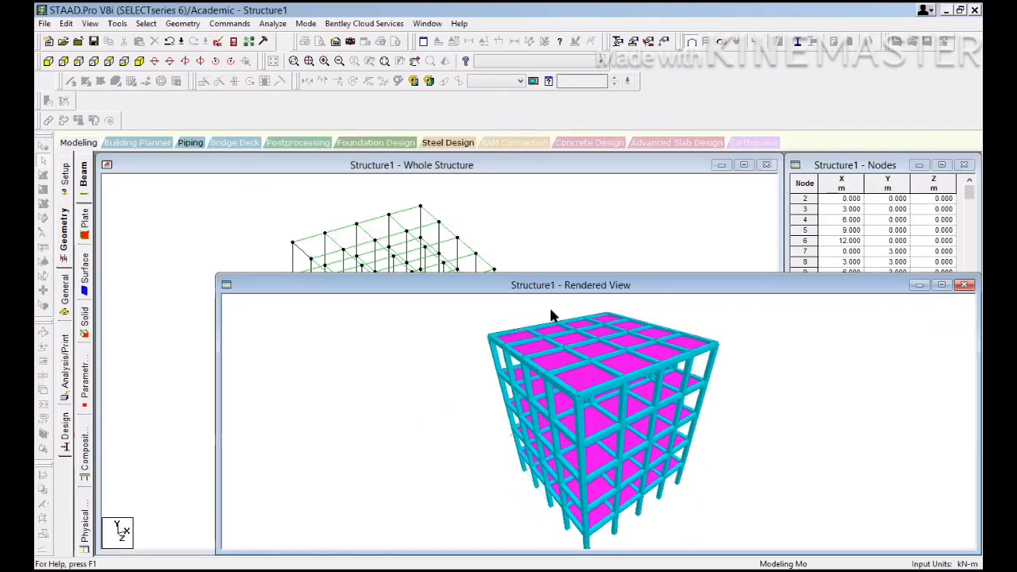
drag(571, 289, 324, 263)
click(674, 254)
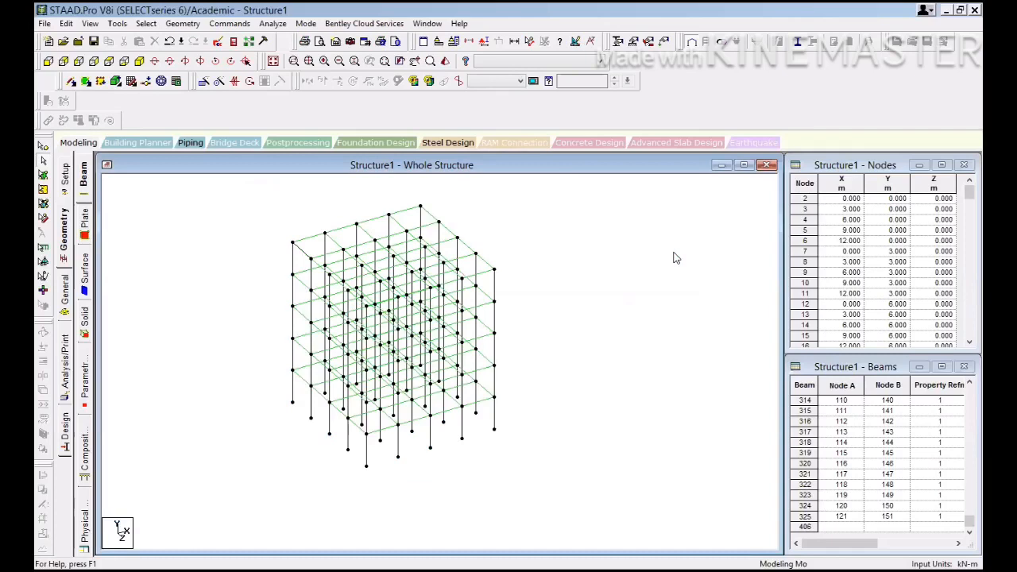
Step: Define a concrete plate element thickness of 0.25 m at all four nodes in the structure's properties
click(616, 40)
drag(207, 48, 690, 120)
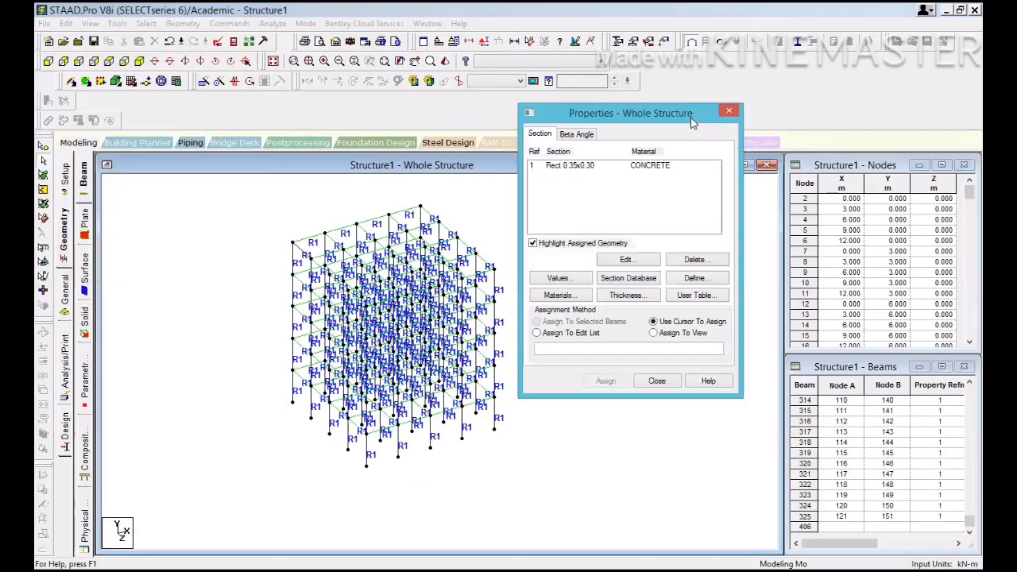
click(580, 166)
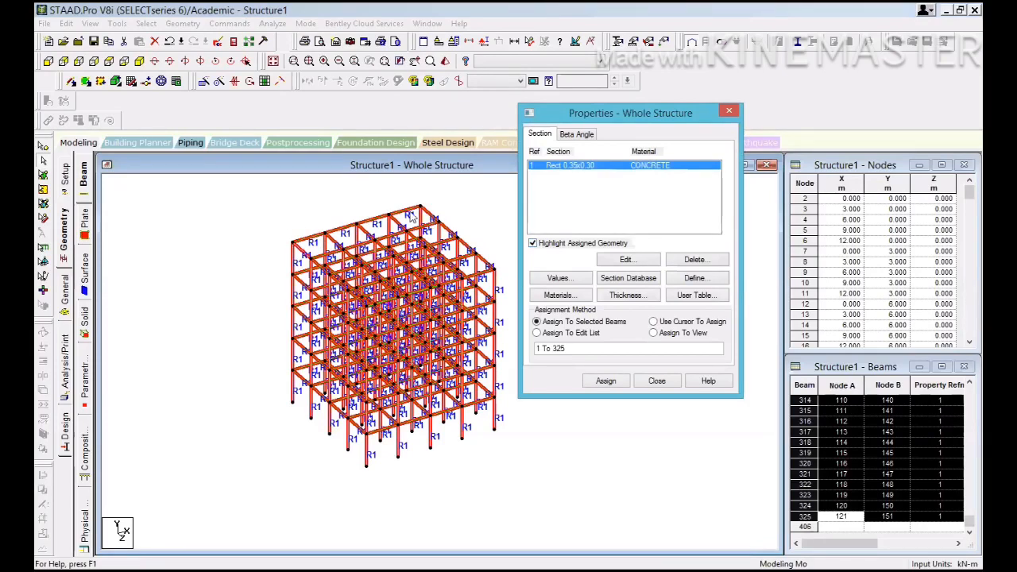
click(625, 296)
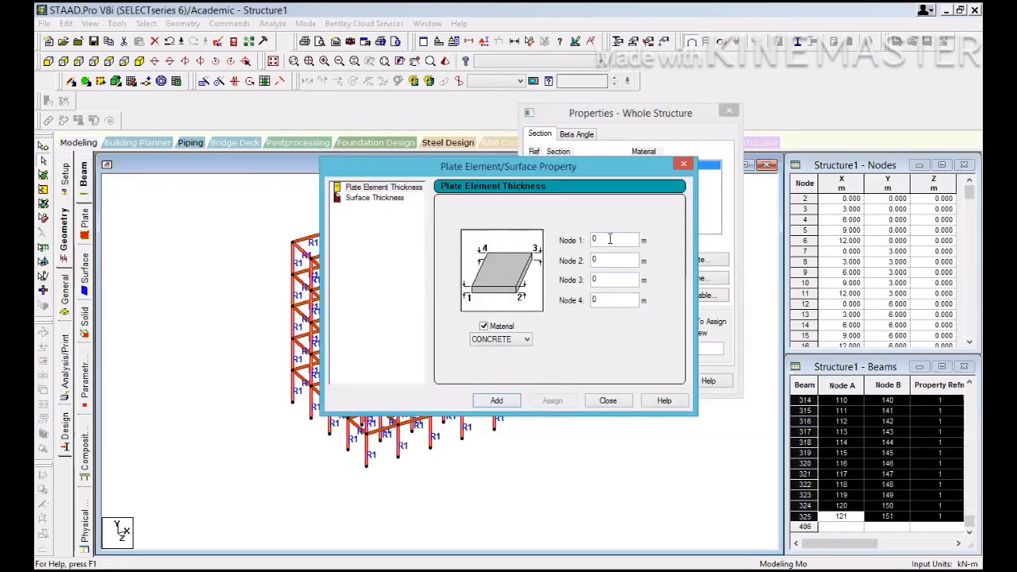
drag(606, 239, 584, 242)
key(BackSpace)
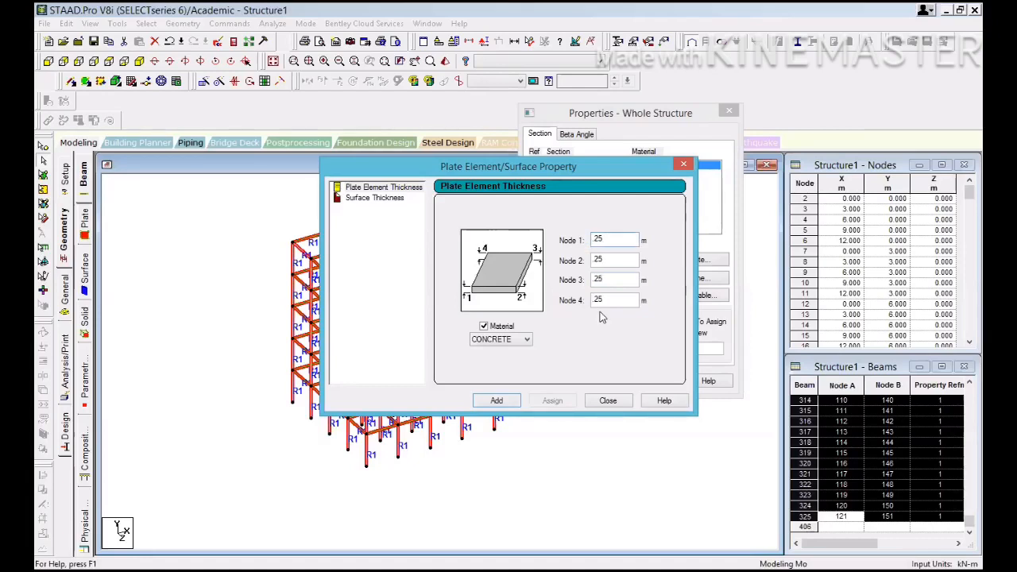
click(499, 401)
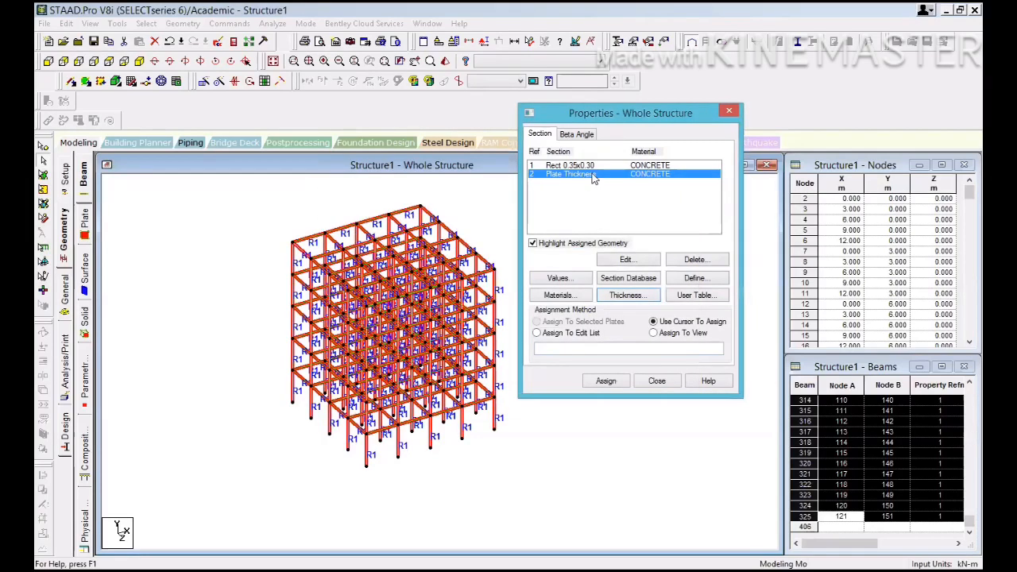
Step: Assign the plate thickness to all plates in the view and close the properties dialog
click(654, 334)
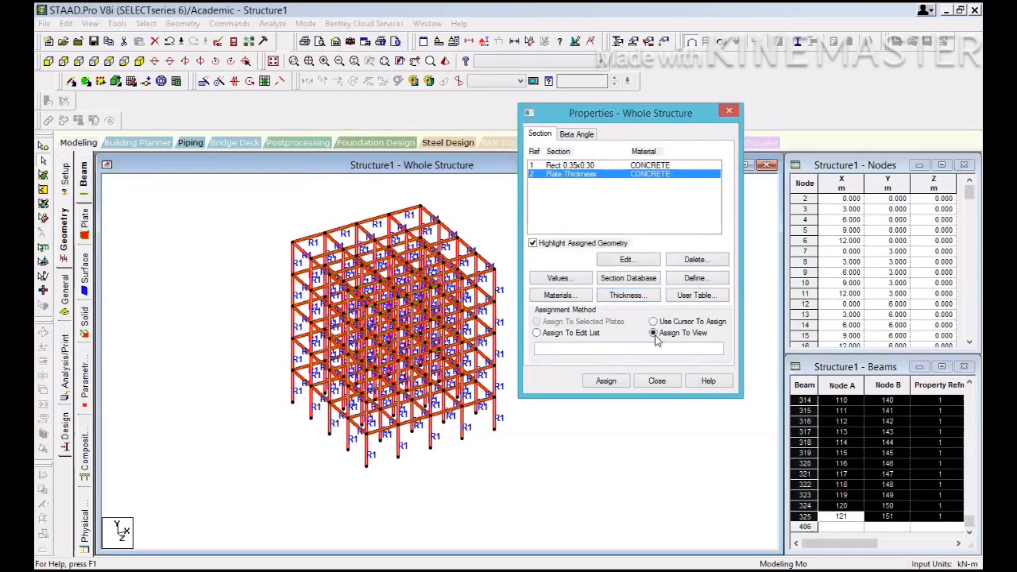
click(606, 381)
key(Return)
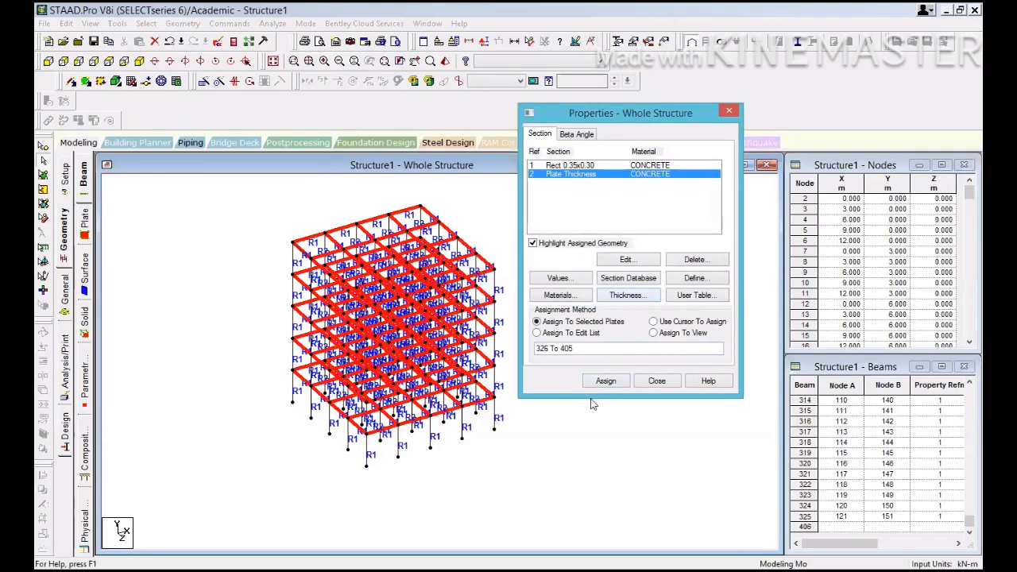
click(656, 380)
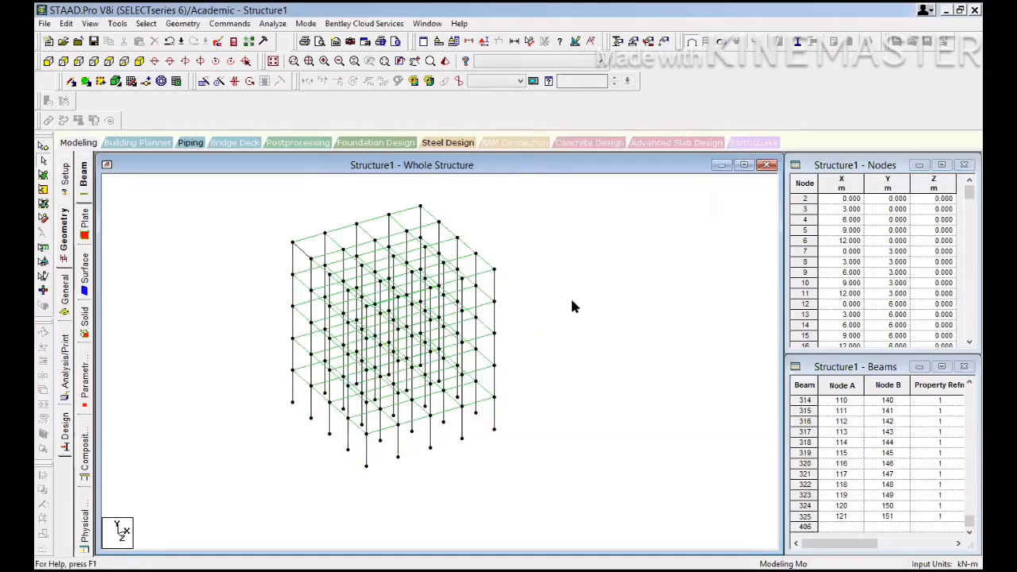
Step: Examine the slabs with their assigned thickness in the 3D rendered view, then close that view
click(444, 64)
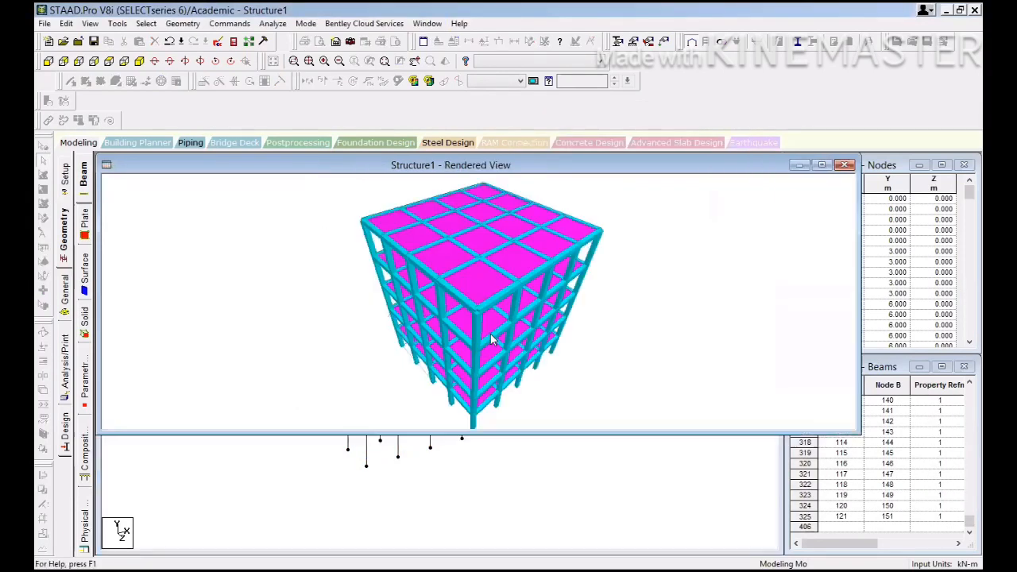
drag(468, 302, 544, 353)
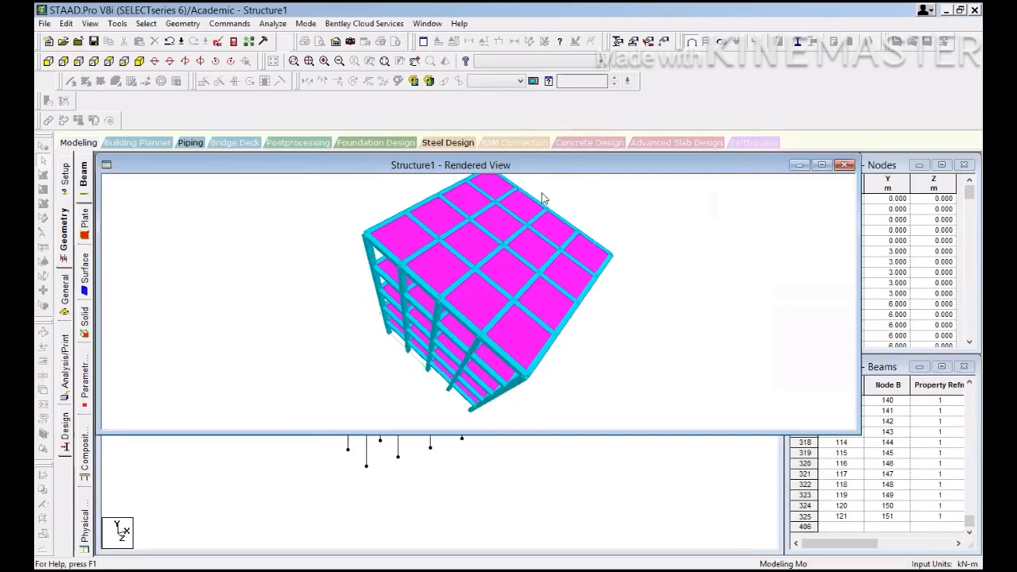
double_click(508, 168)
click(646, 231)
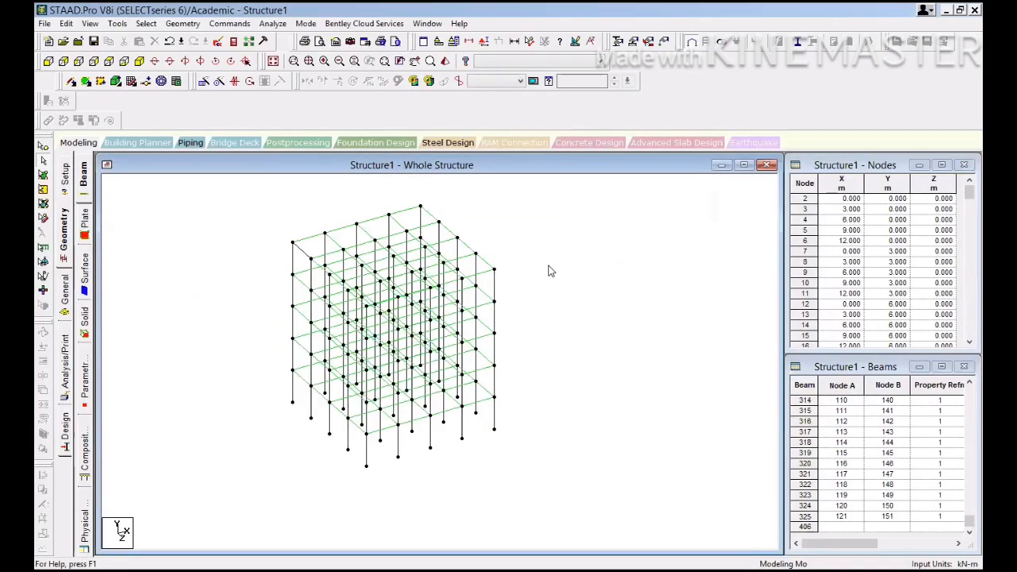
Step: Create a fixed support definition for the structure
click(631, 43)
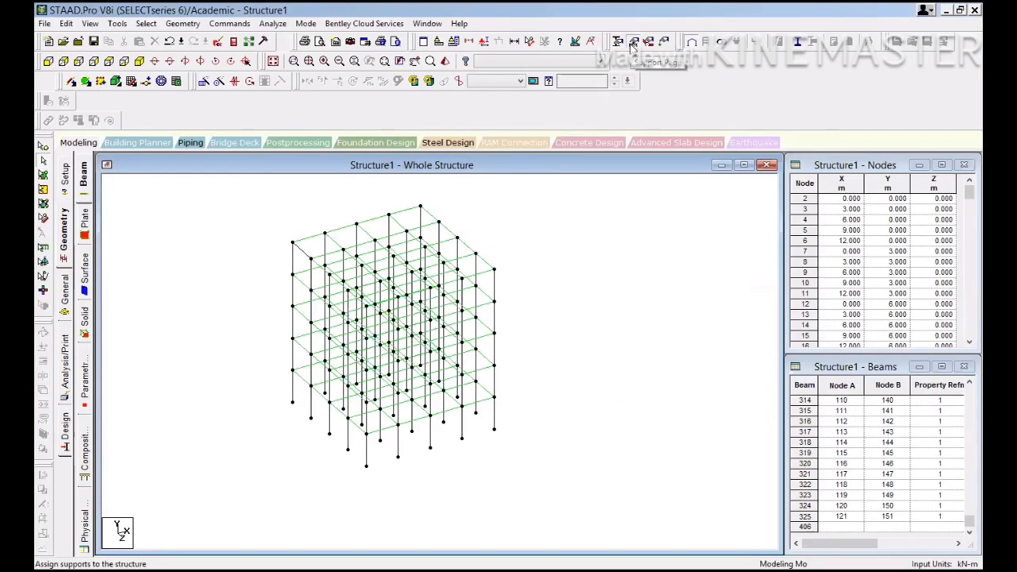
click(132, 169)
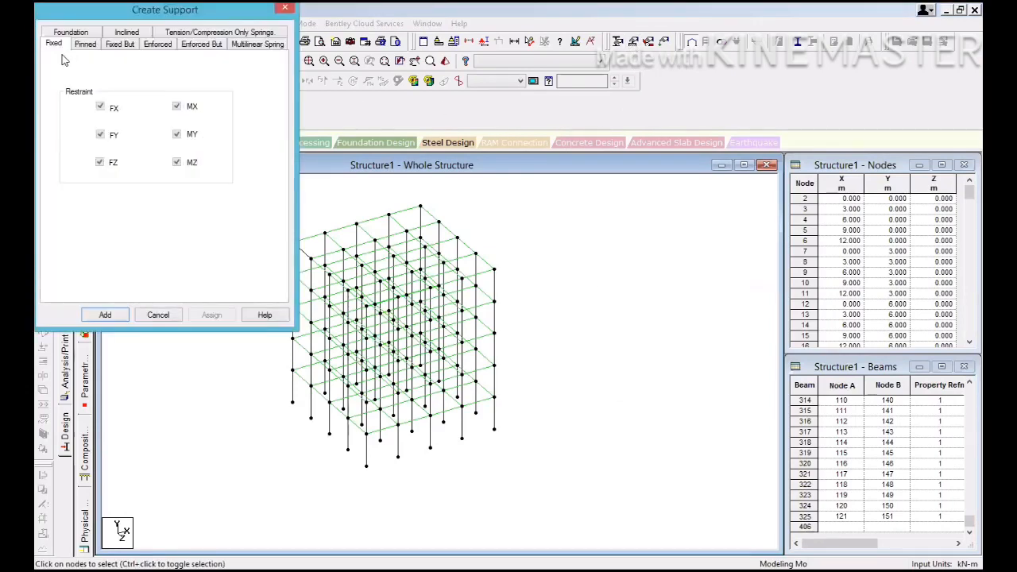
click(107, 315)
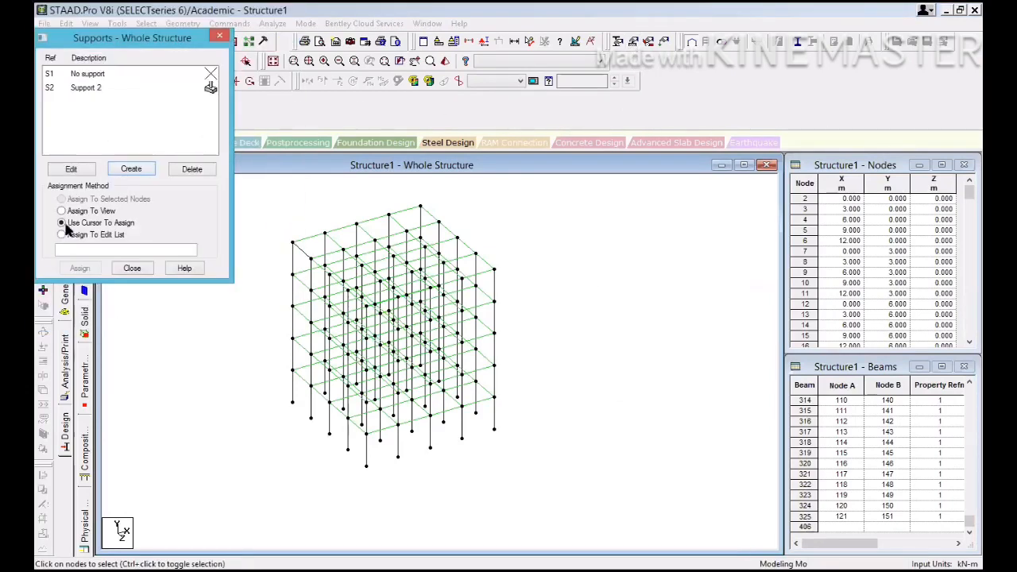
Step: Assign the fixed support to all column base nodes using the front view, then restore the isometric view and clear the selection
click(85, 89)
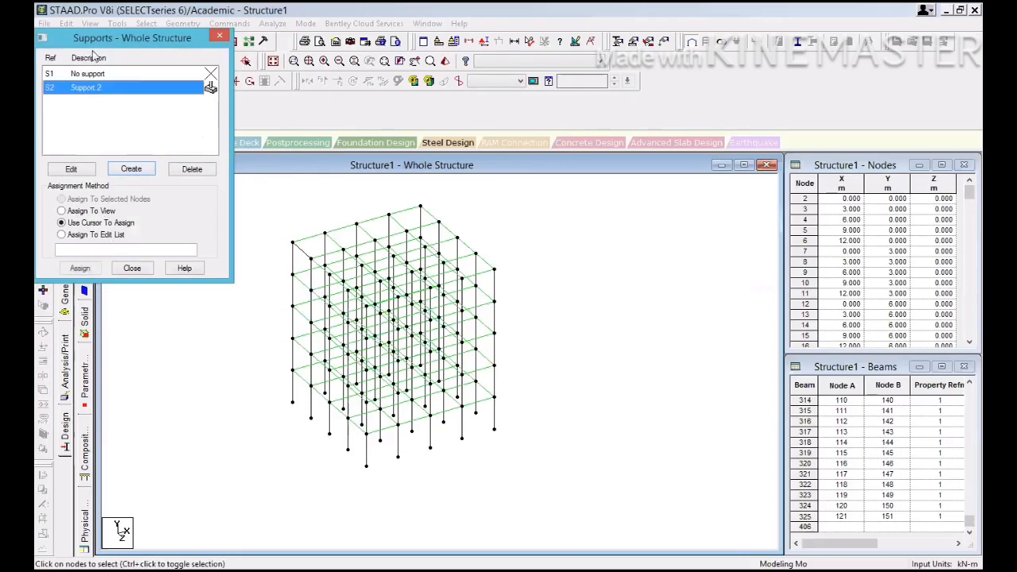
drag(97, 48, 119, 161)
click(50, 66)
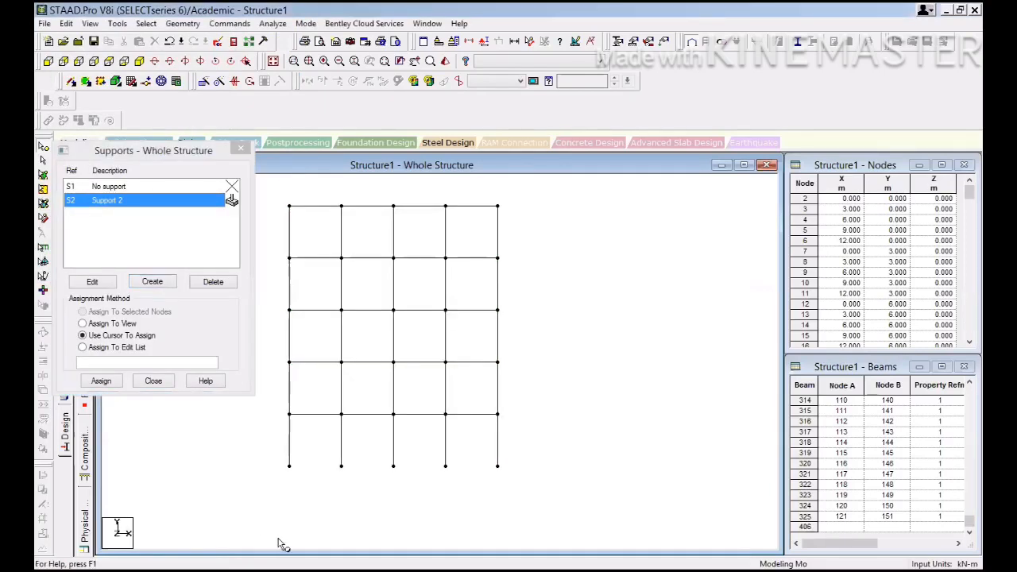
drag(250, 448, 658, 498)
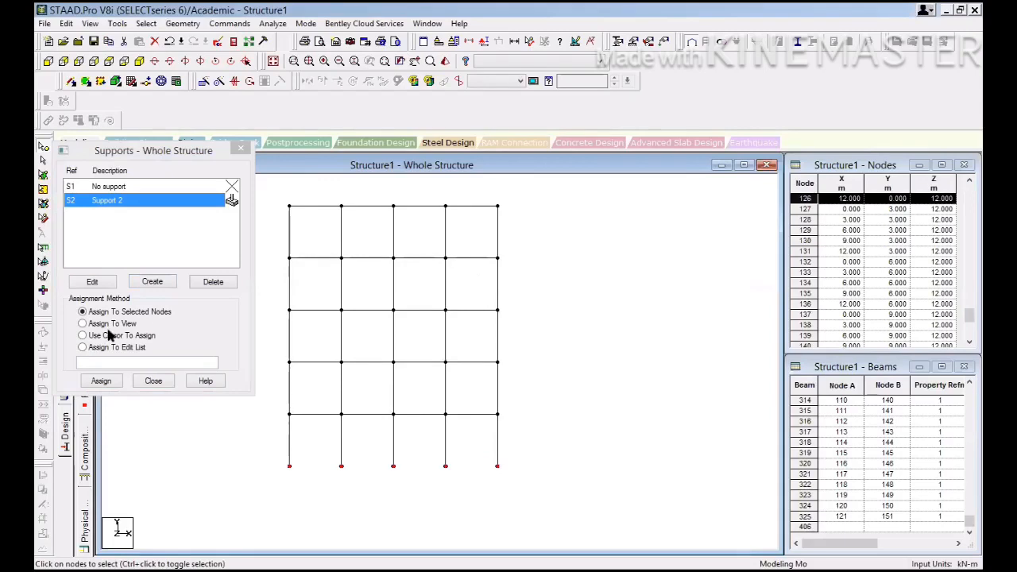
click(101, 381)
click(153, 380)
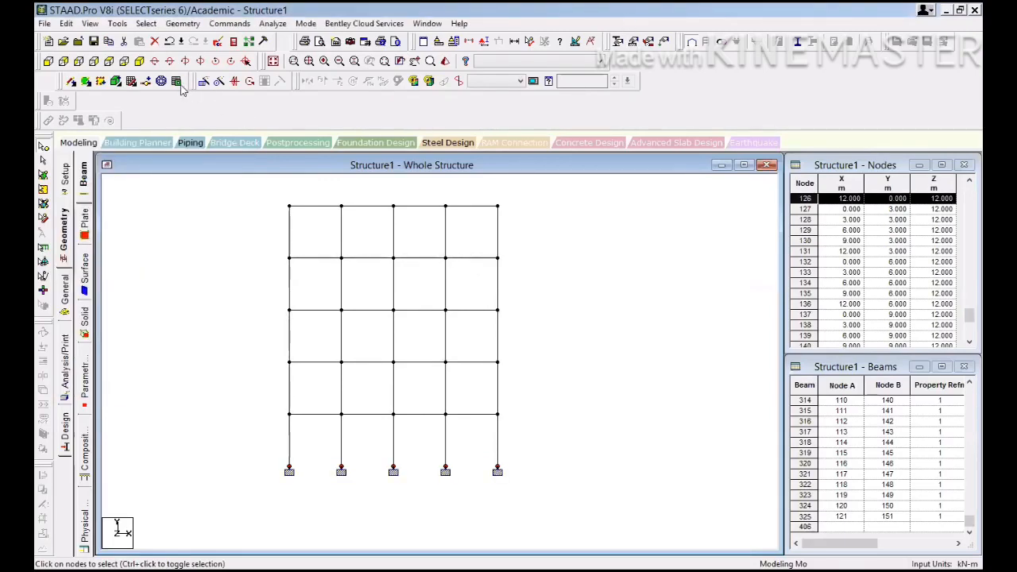
click(139, 61)
click(537, 337)
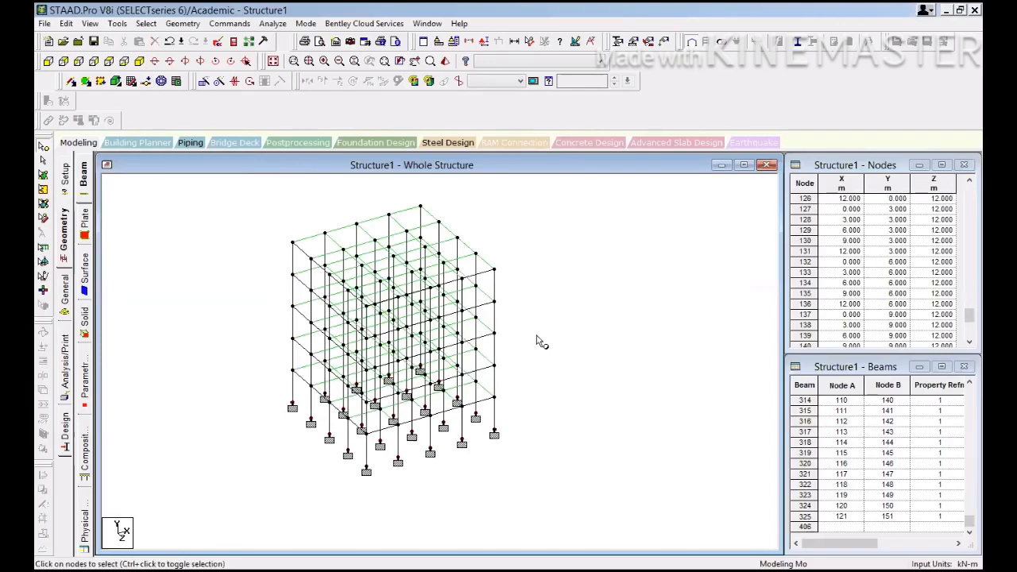
Step: Open the load and definition settings and position the dialog so the frame model stays in view
middle_drag(584, 331, 552, 333)
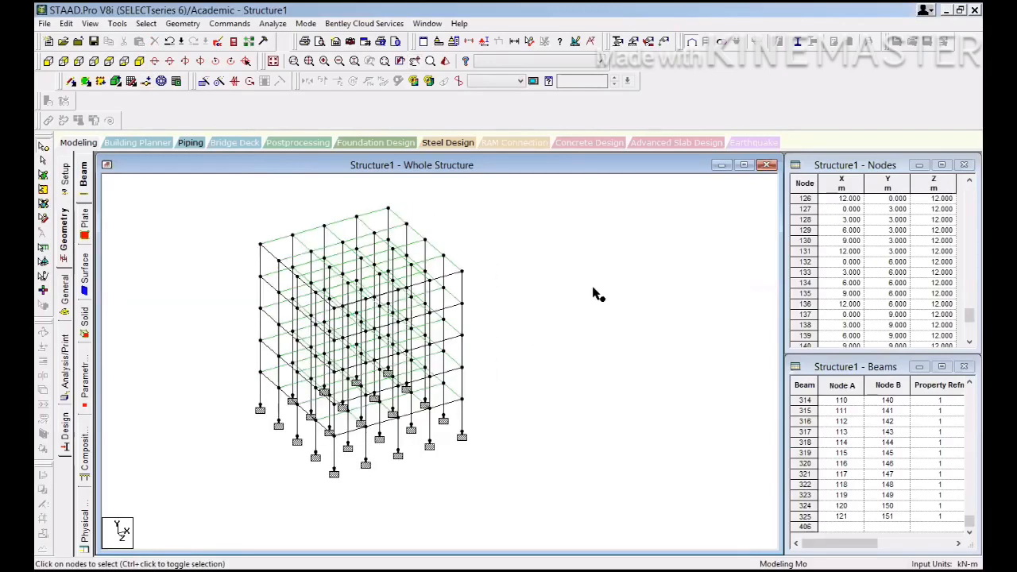
click(663, 51)
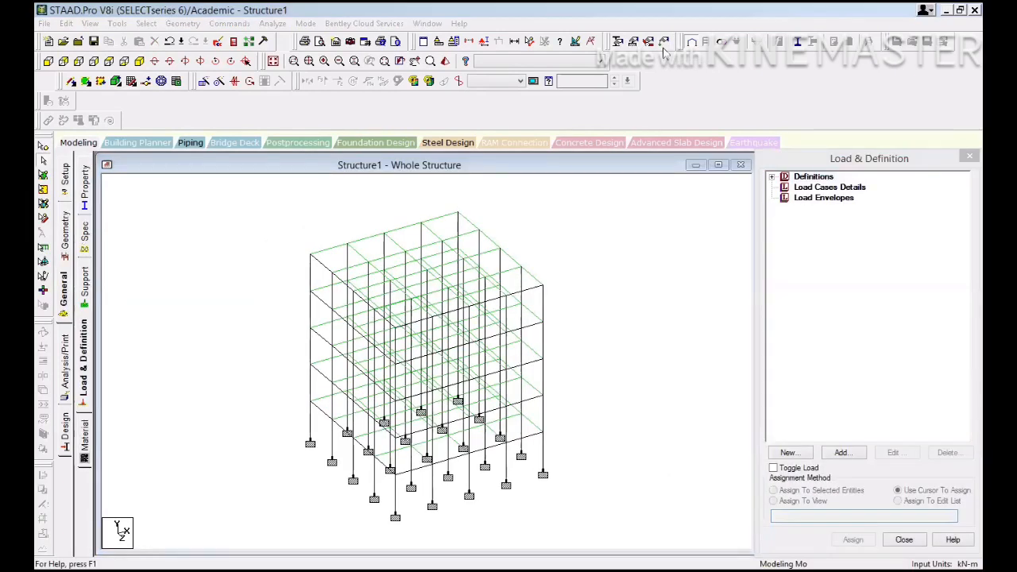
drag(816, 160, 560, 162)
click(743, 174)
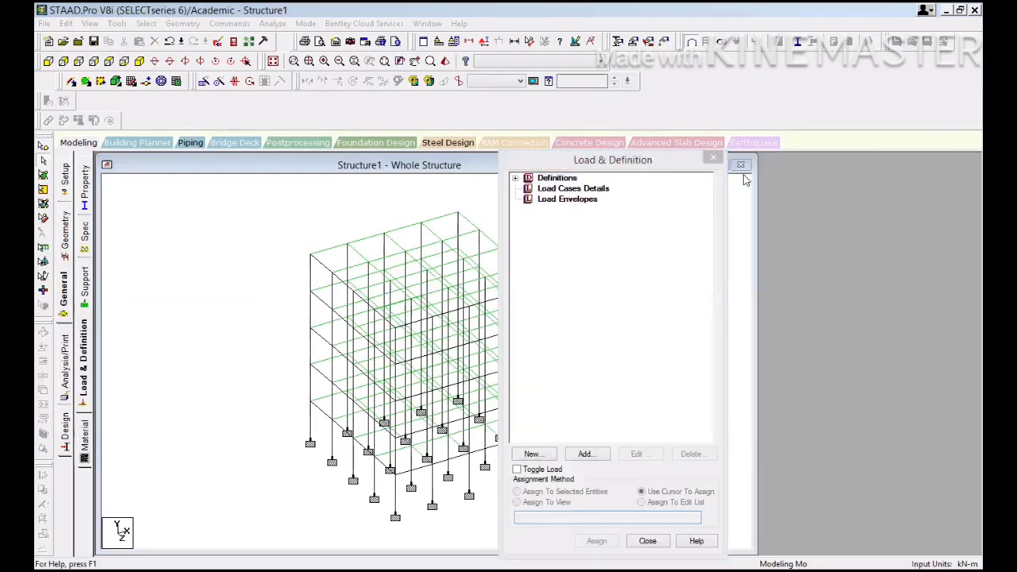
drag(618, 160, 675, 182)
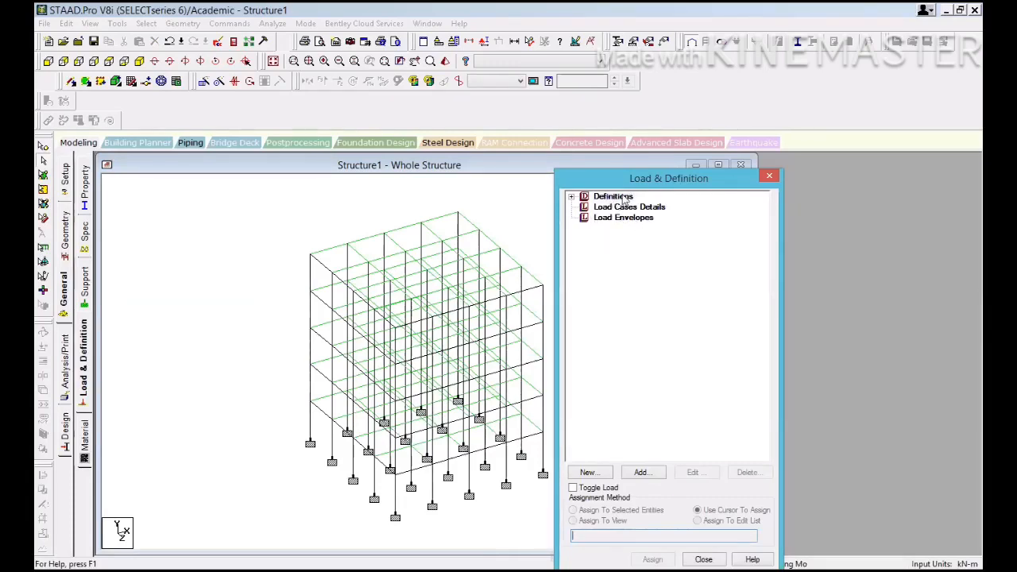
Step: Start adding a new seismic definition under the load definitions
click(572, 197)
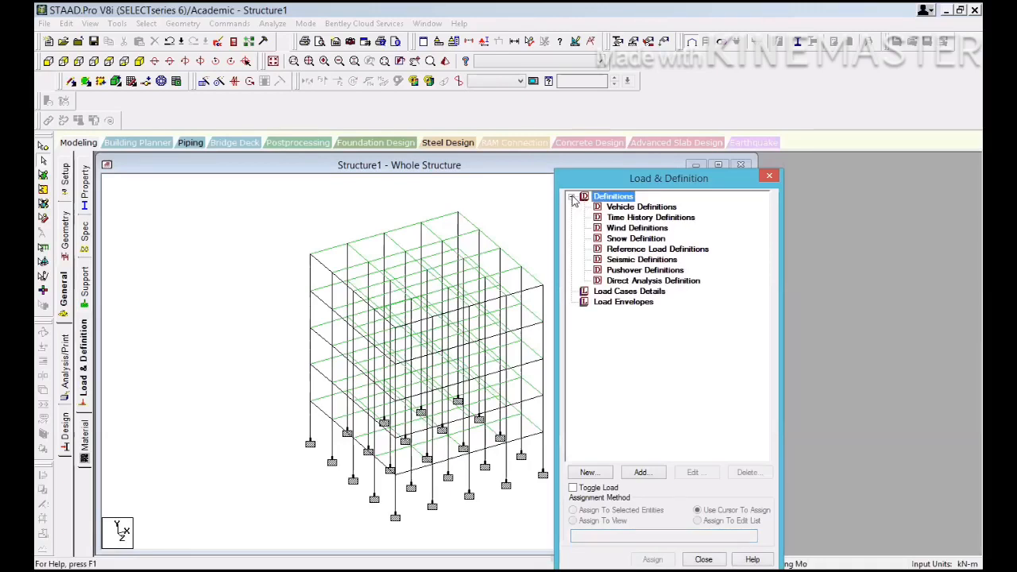
click(624, 262)
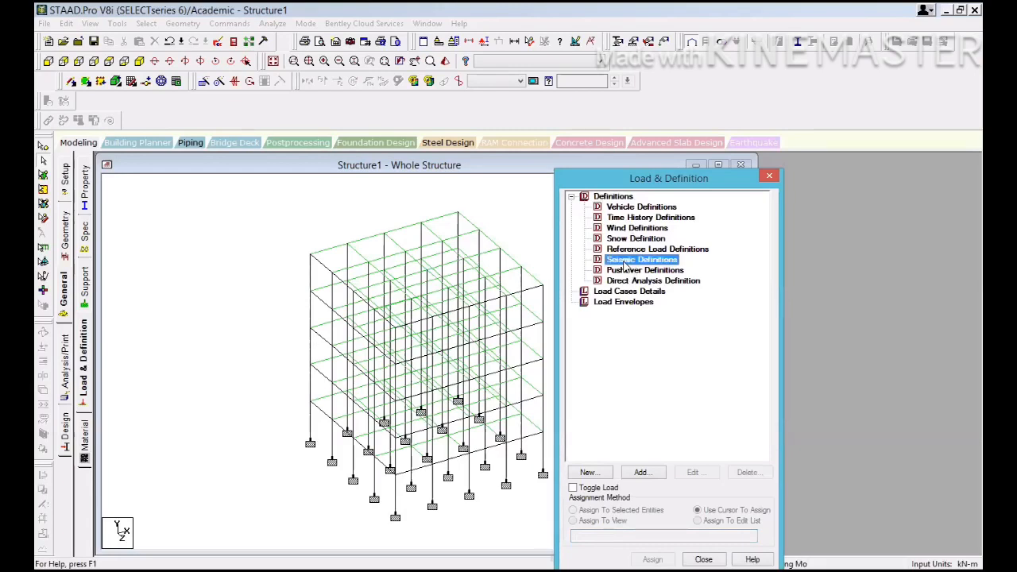
drag(638, 182, 671, 173)
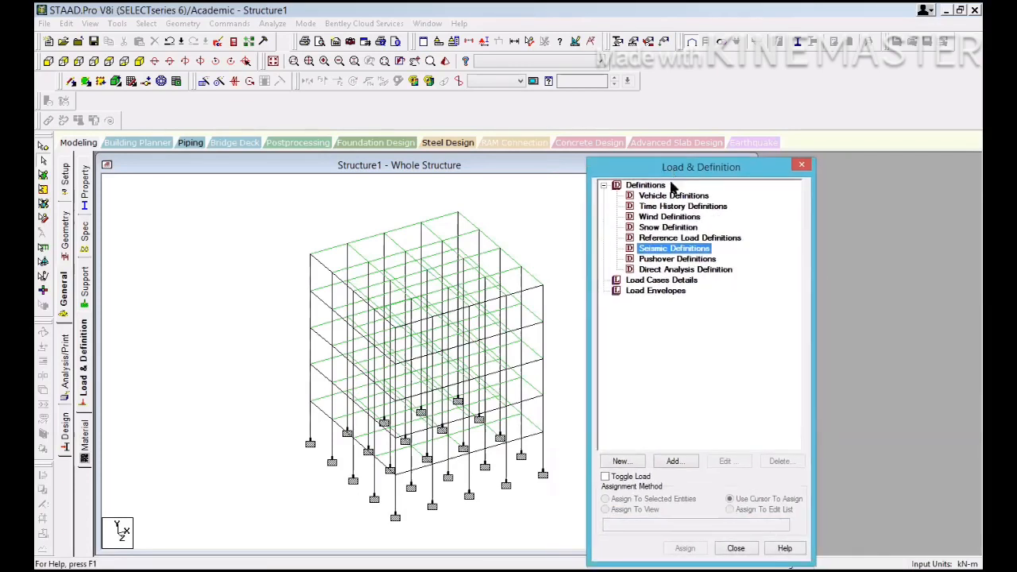
click(683, 463)
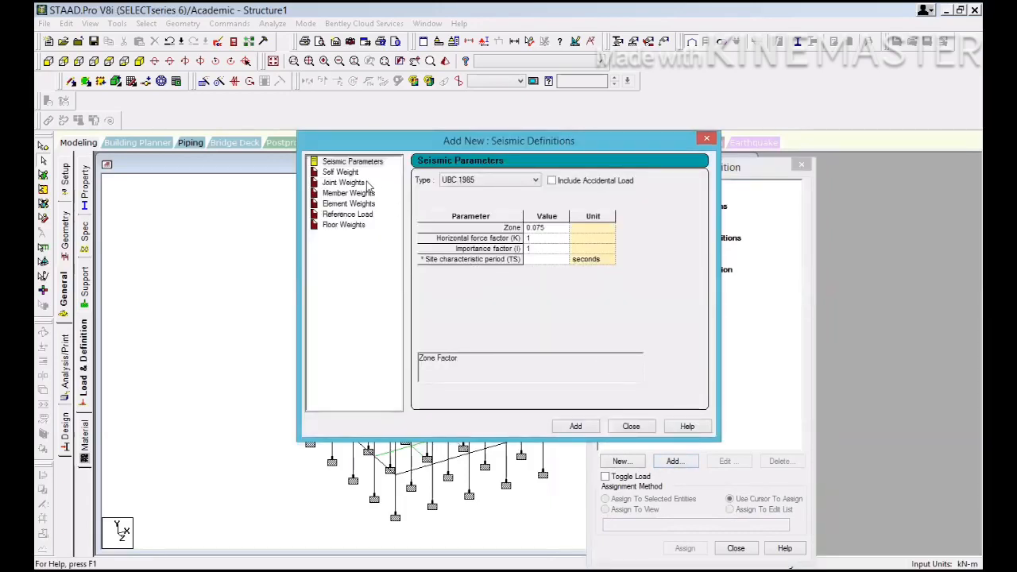
Step: Set the seismic code type to Indian: IS 1893 - 2002/2005 and open its parameter generator
click(459, 182)
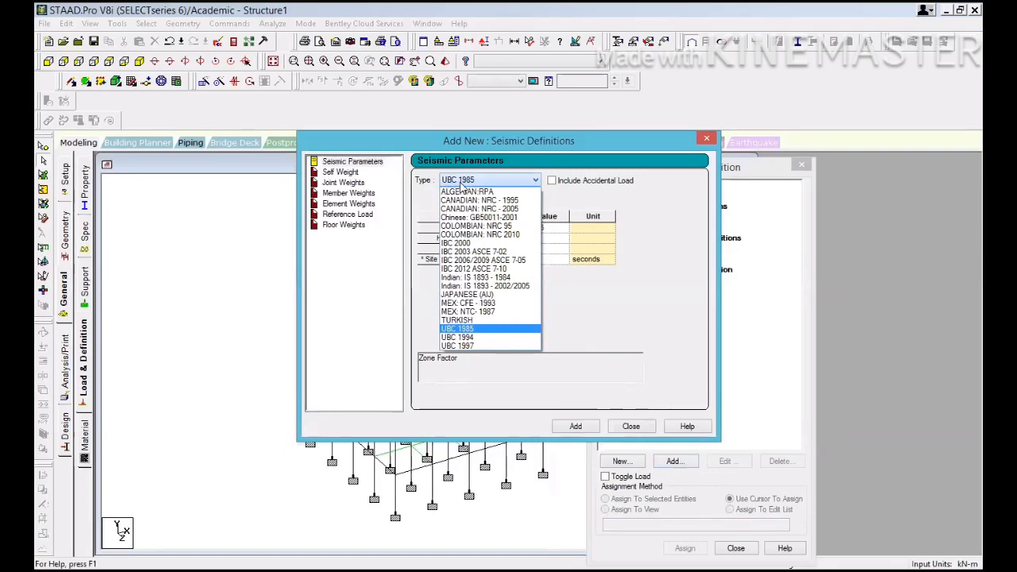
click(450, 286)
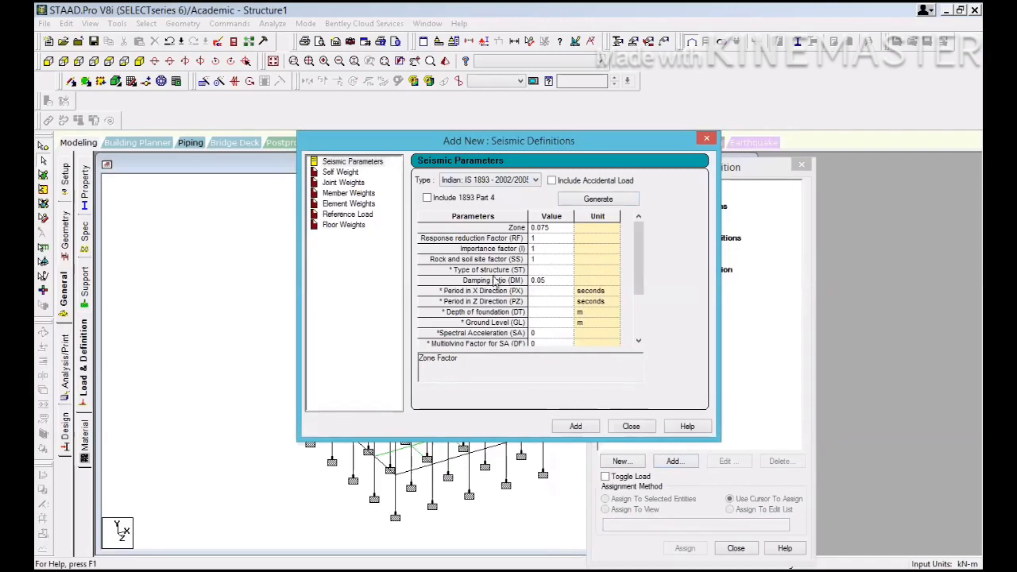
click(596, 200)
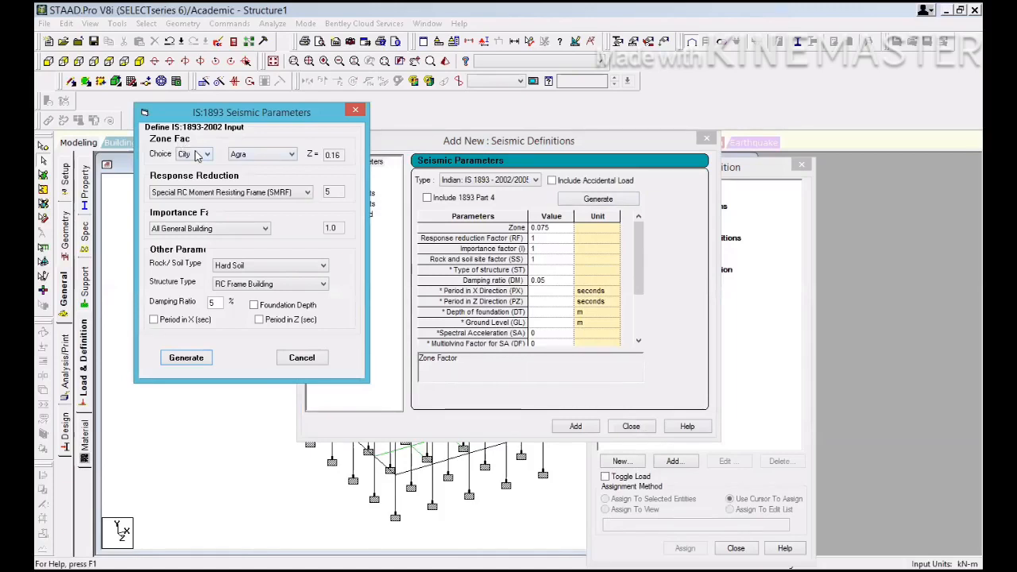
Step: Examine the list of cities available for the zone factor
click(198, 155)
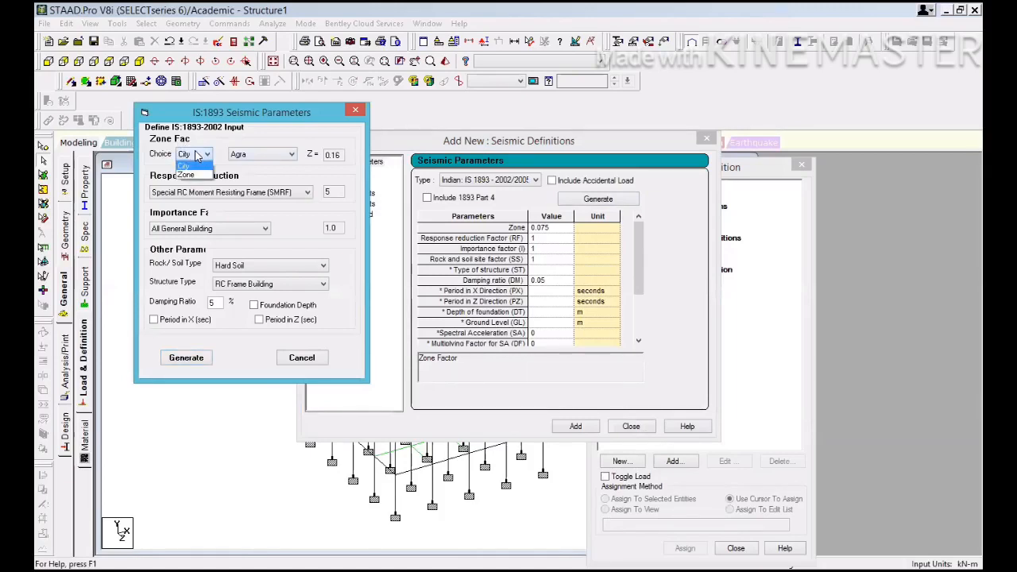
click(199, 166)
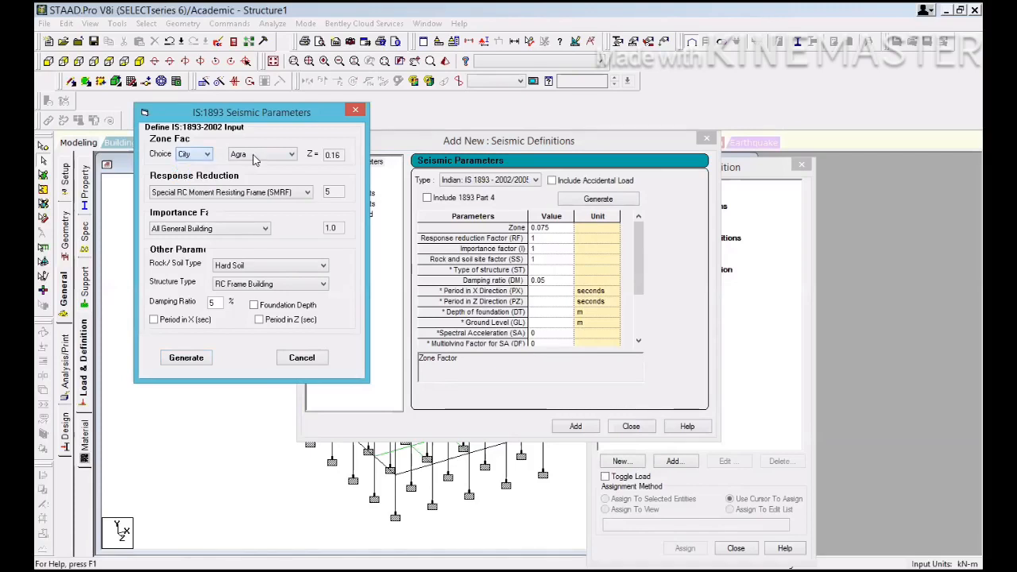
click(254, 158)
scroll(262, 278, down, 6)
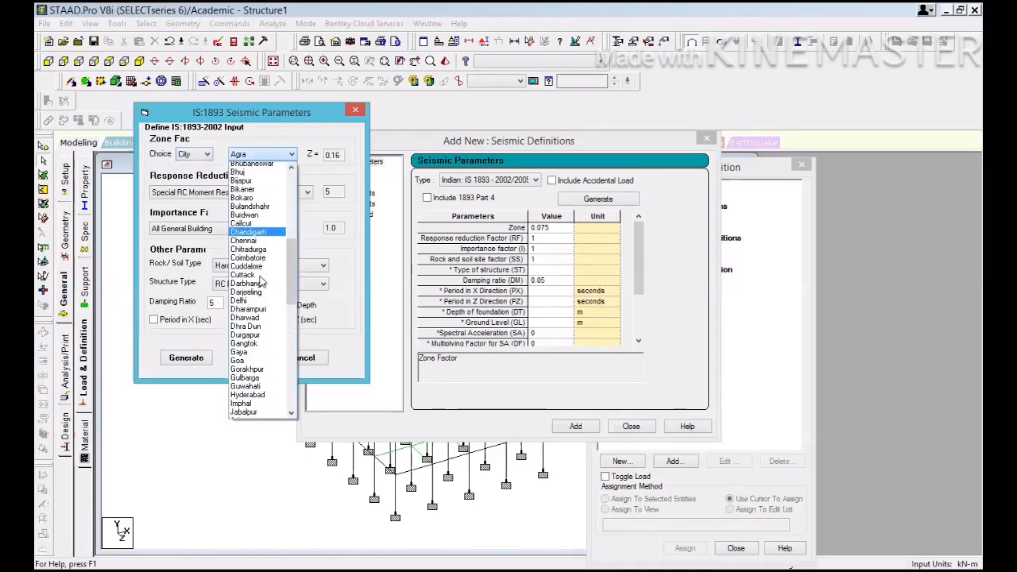
scroll(261, 281, down, 15)
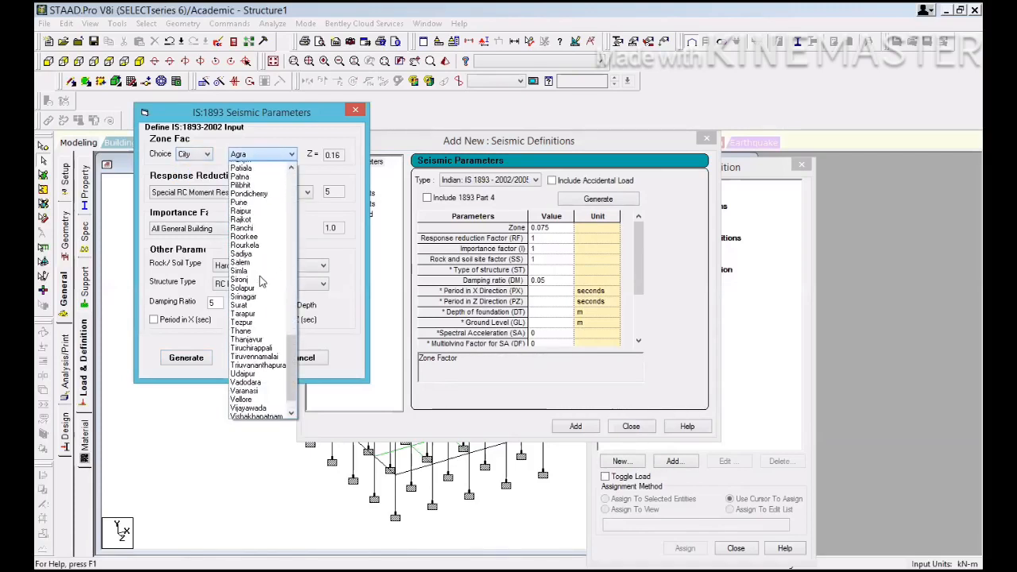
scroll(262, 281, up, 20)
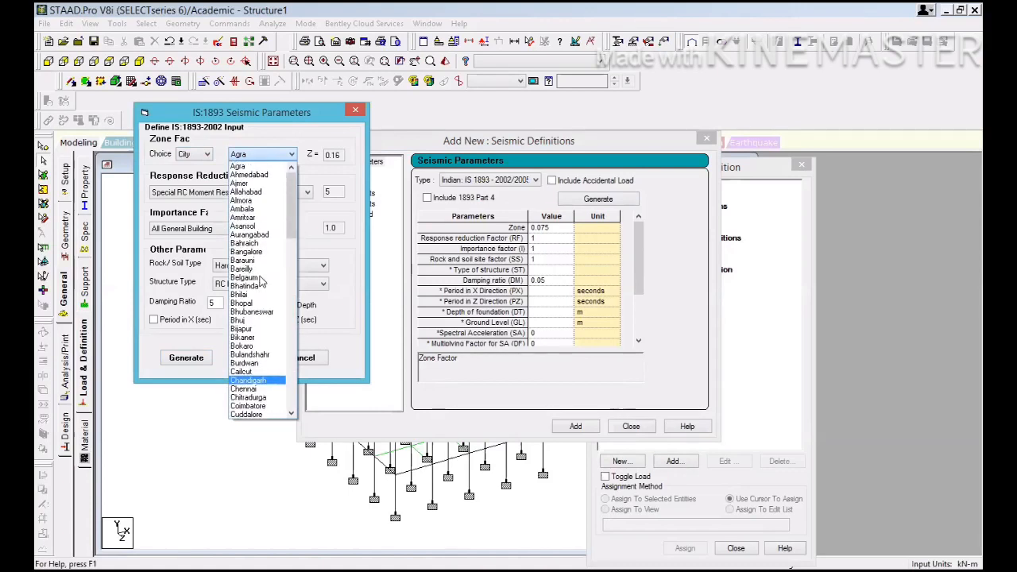
click(218, 176)
Step: Base the zone factor on the seismic zone and try zones II and III
click(208, 156)
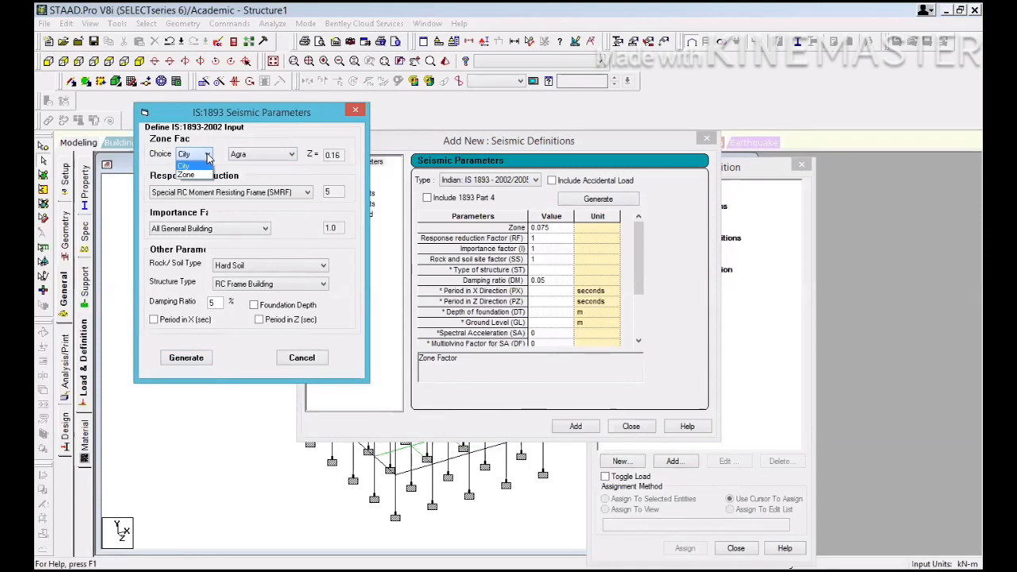
click(199, 174)
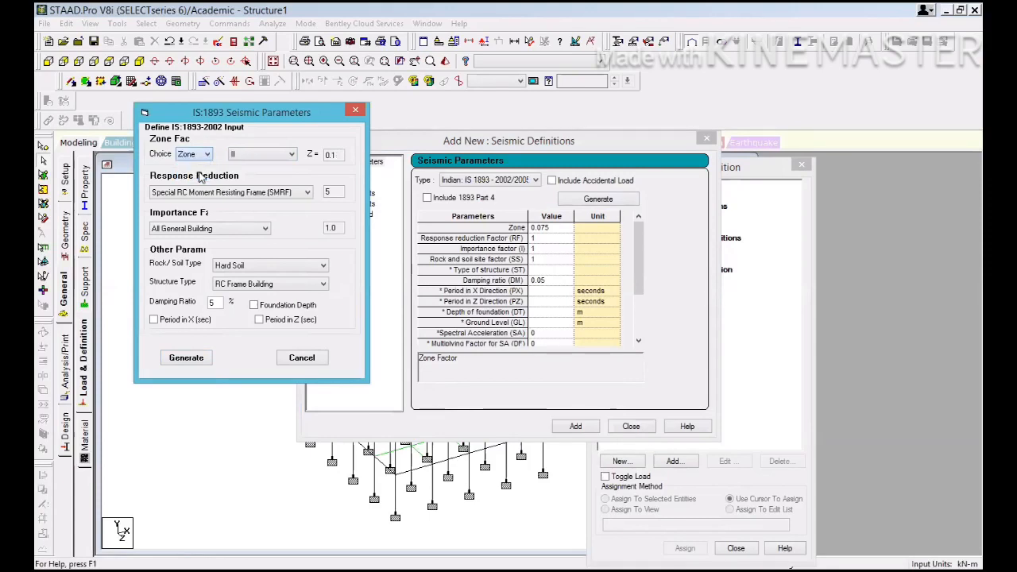
click(266, 157)
click(265, 166)
click(291, 154)
click(269, 174)
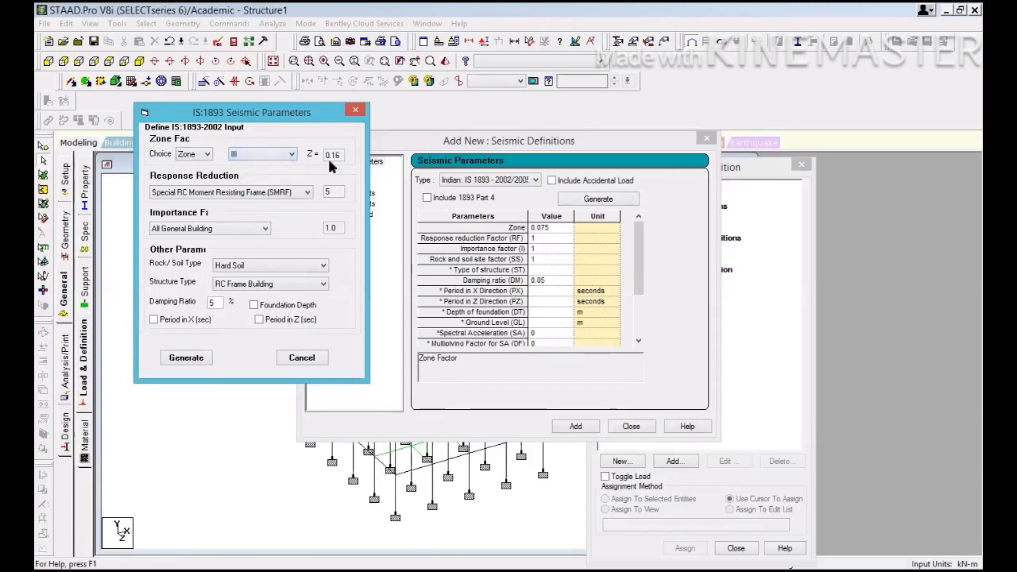
Step: Try seismic zones IV and V for the zone factor
click(272, 163)
click(272, 165)
click(273, 165)
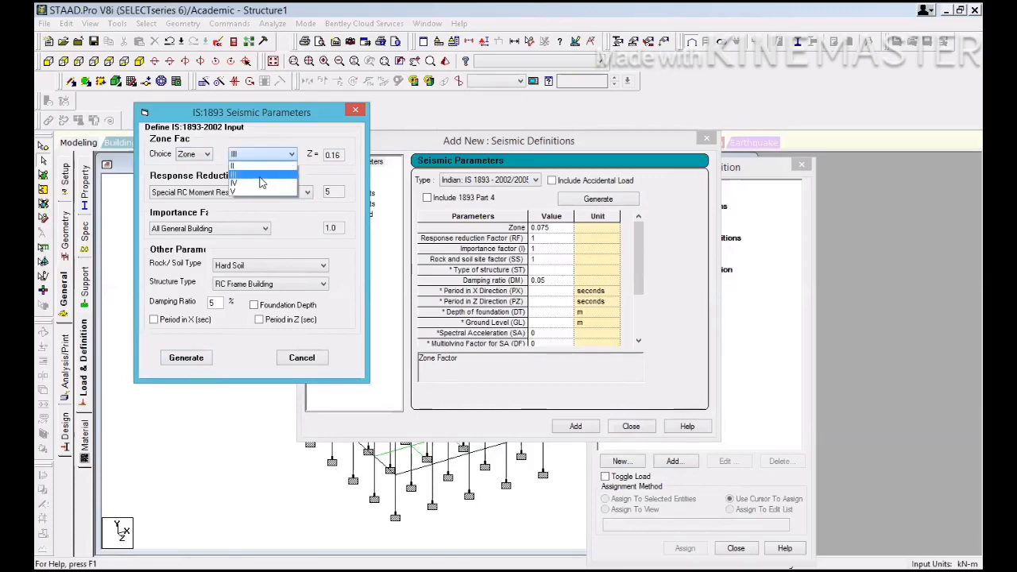
click(262, 183)
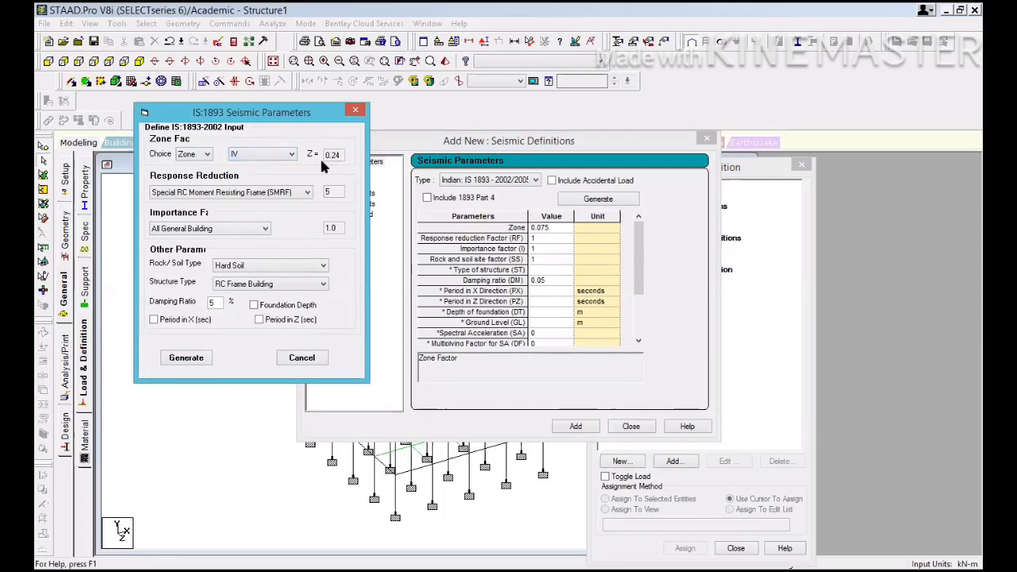
click(274, 162)
click(269, 193)
Step: Base the zone factor on the city and try Bhopal and Darbhanga
click(203, 154)
click(193, 173)
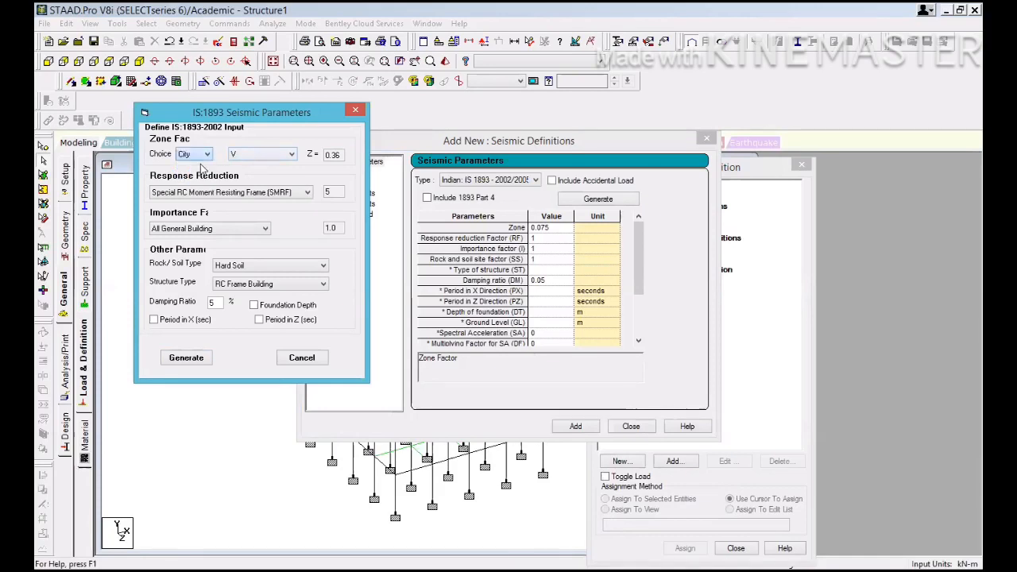
click(268, 156)
click(262, 209)
click(280, 155)
click(256, 263)
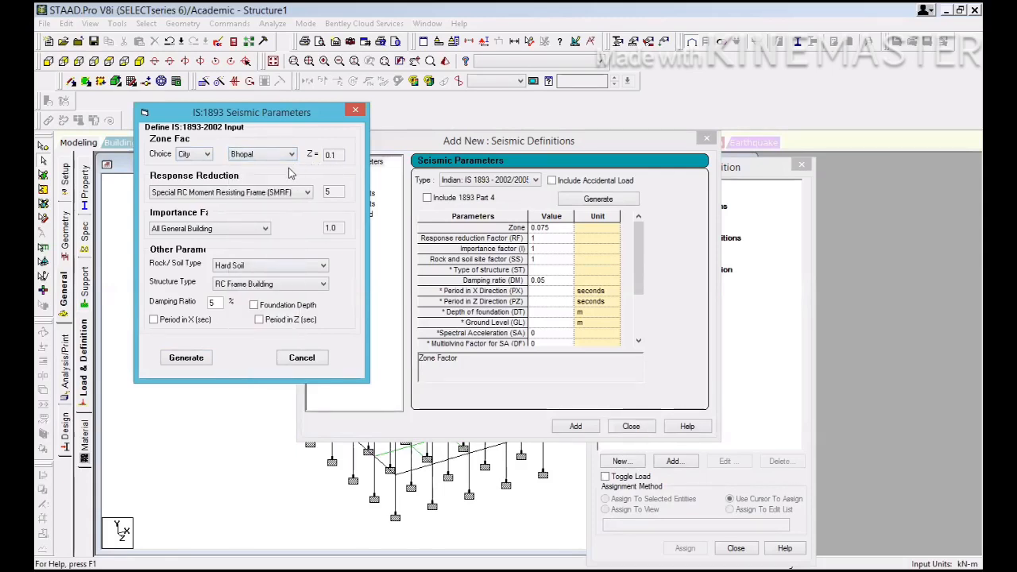
click(263, 157)
click(257, 293)
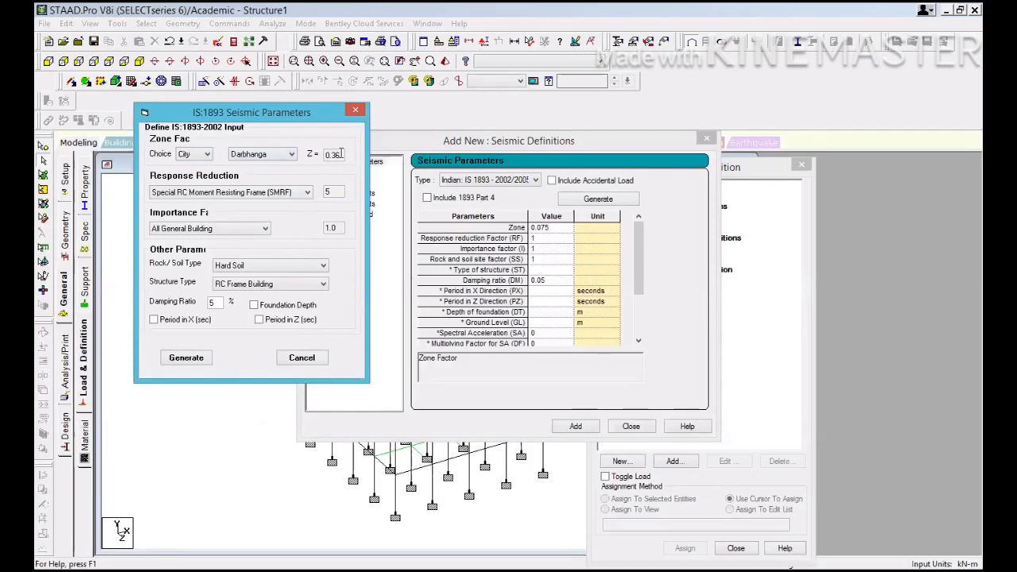
Step: Switch the zone factor choice back to Zone and set it to zone II
click(258, 154)
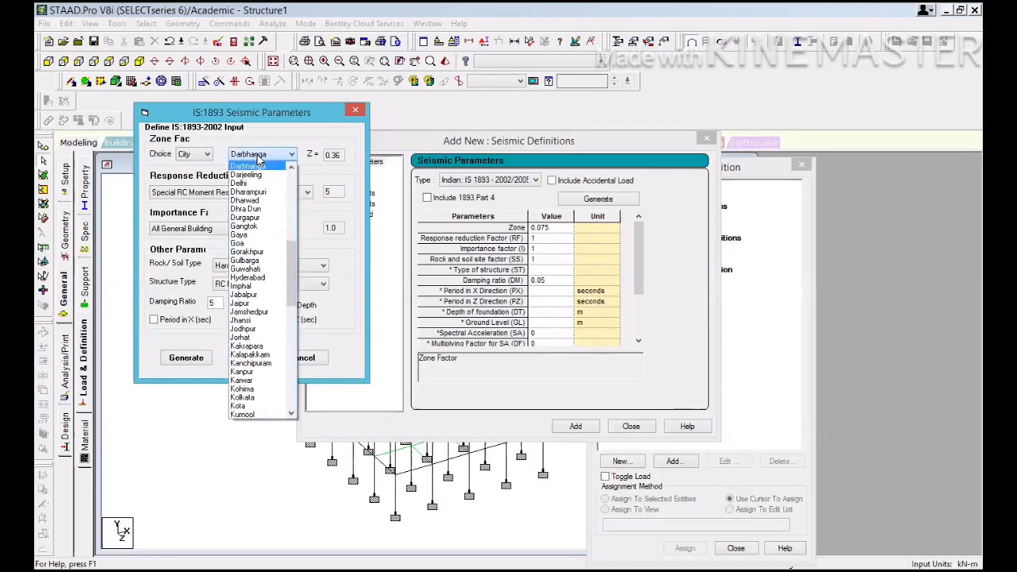
click(206, 154)
click(206, 154)
click(205, 172)
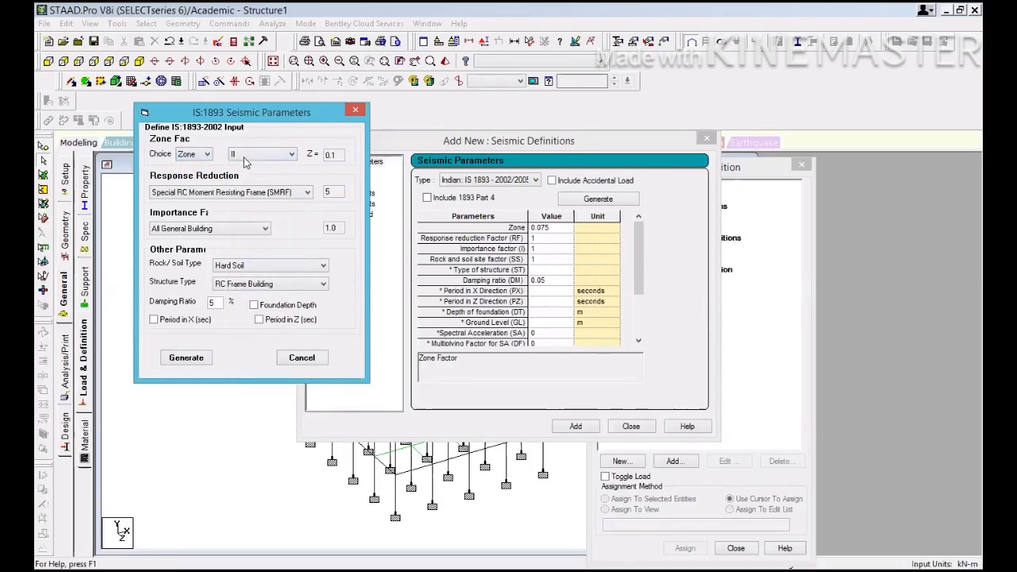
click(245, 162)
click(251, 170)
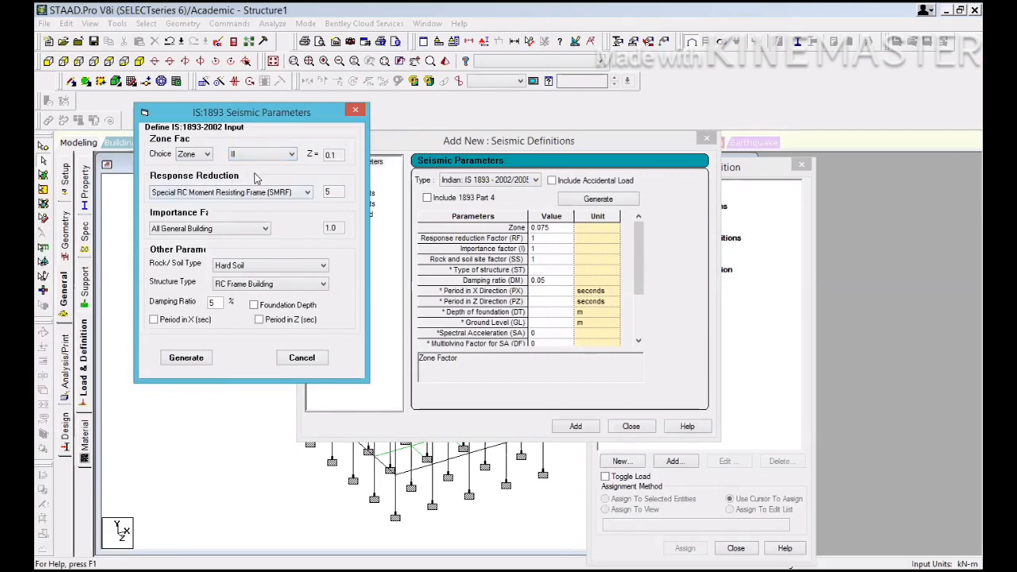
Step: Try the Ordinary (OMRF) and Special (SMRF) RC Moment Resisting Frame options for the response reduction factor
click(249, 192)
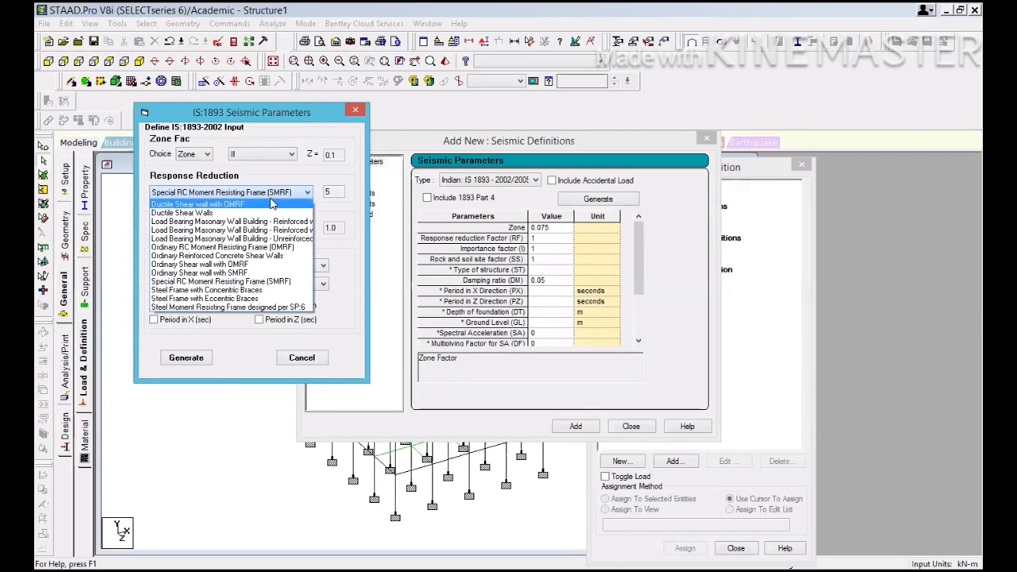
click(204, 247)
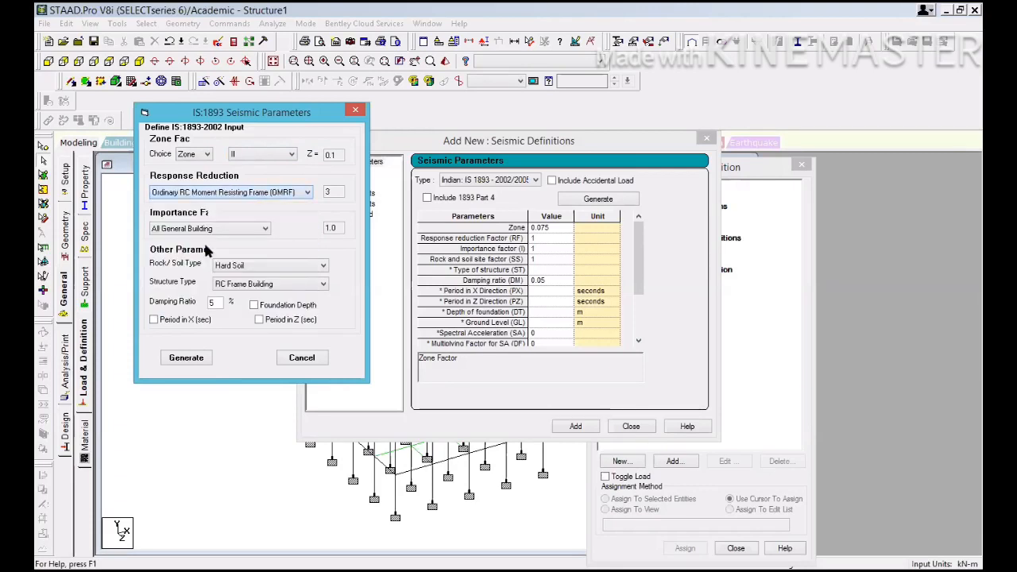
click(307, 192)
click(267, 283)
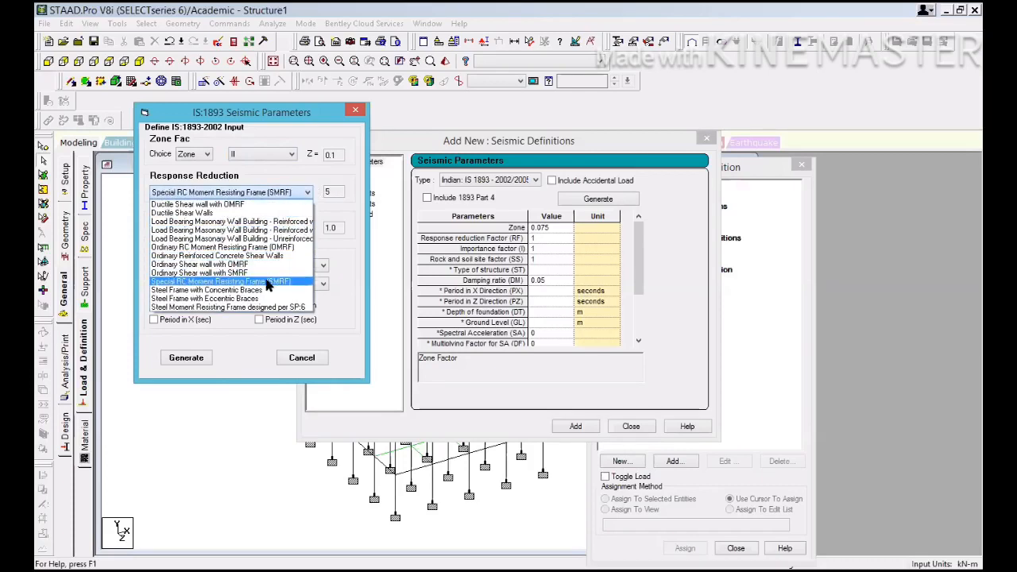
click(267, 283)
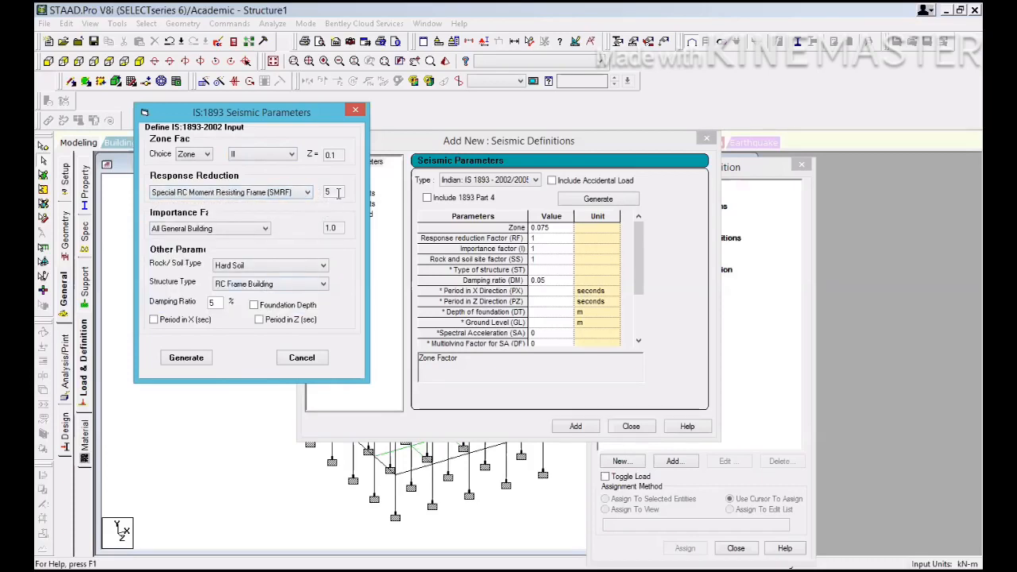
Step: Try Ductile Shear wall with OMRF, and set the response reduction type to Ordinary RC Moment Resisting Frame (OMRF)
click(295, 195)
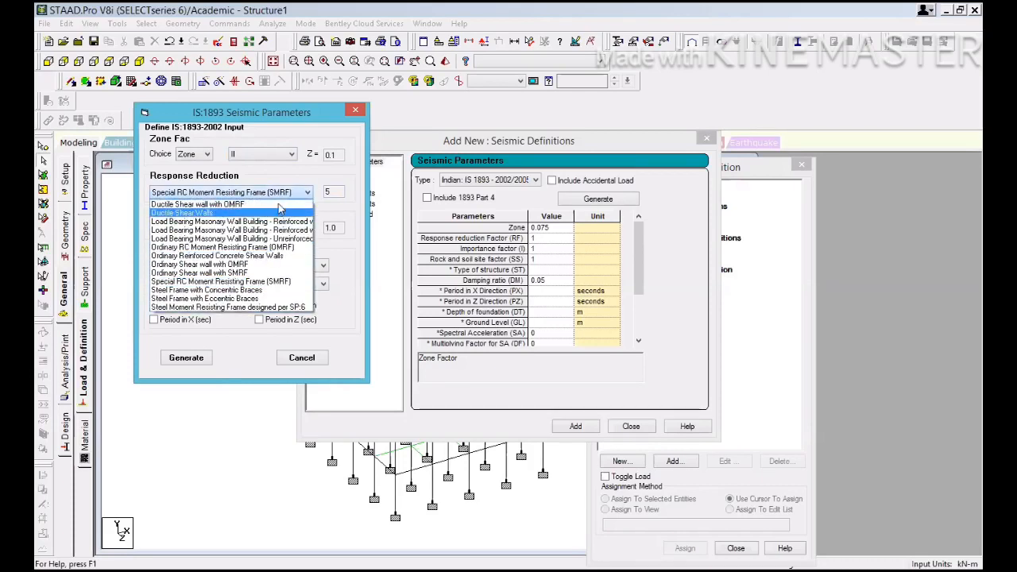
click(278, 205)
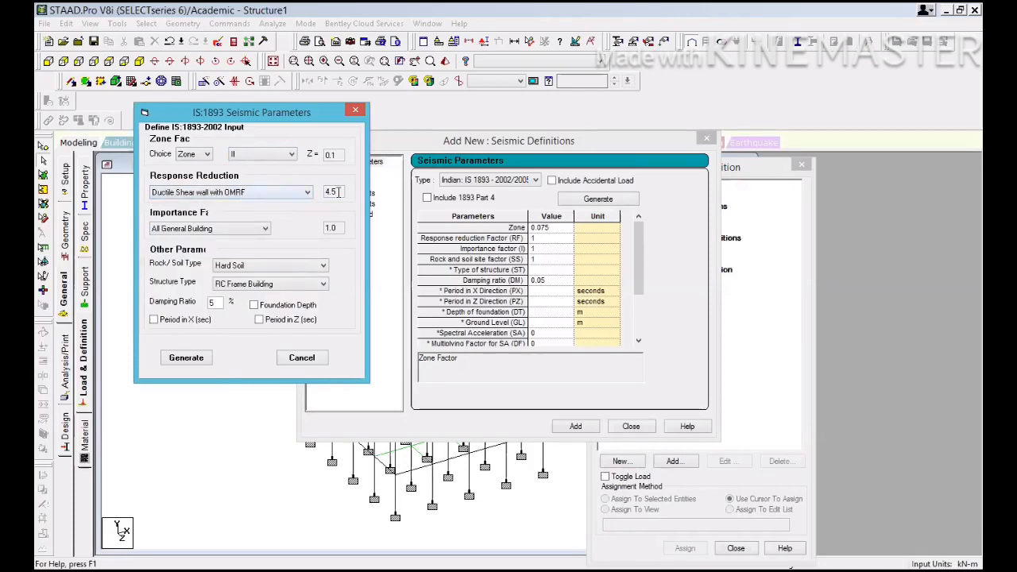
click(298, 193)
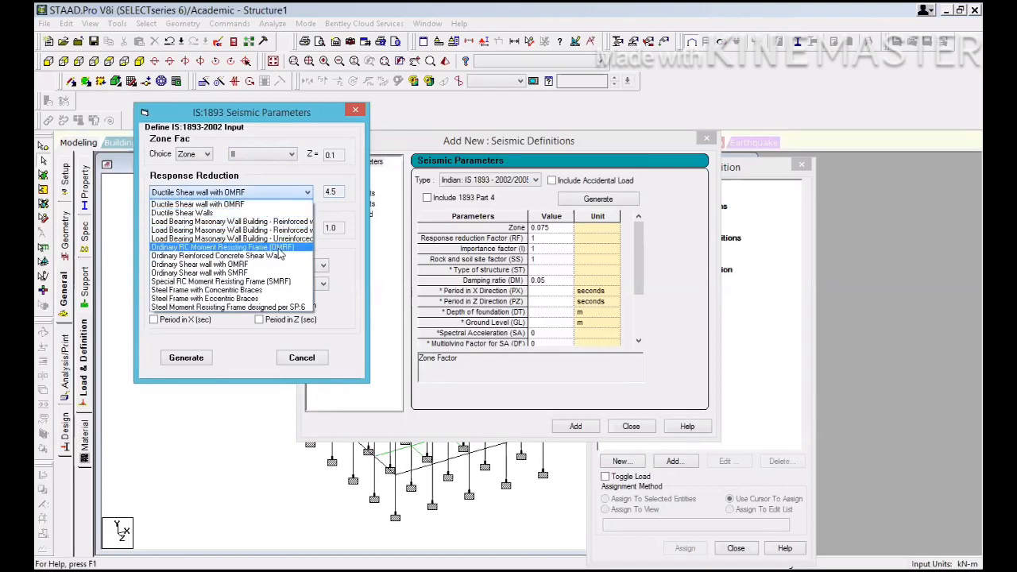
click(282, 248)
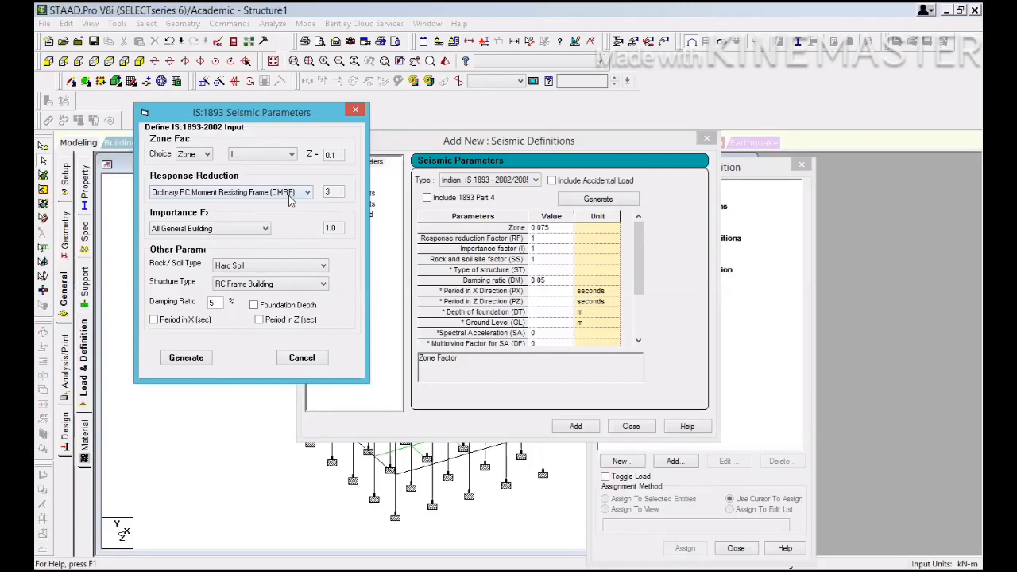
Step: Set the importance factor to Important Building, with a value of 1.5
drag(340, 192, 318, 194)
click(236, 230)
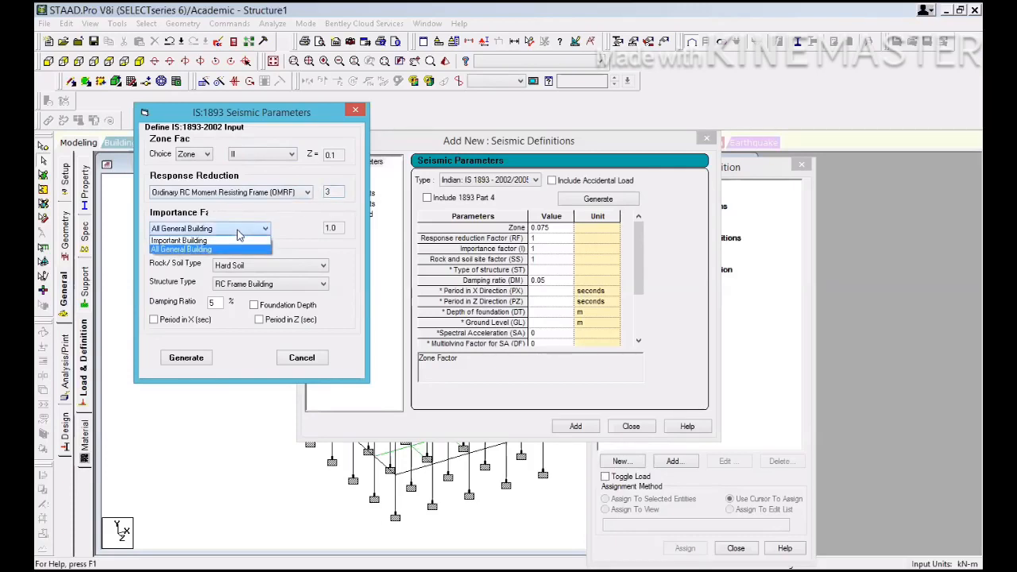
click(204, 249)
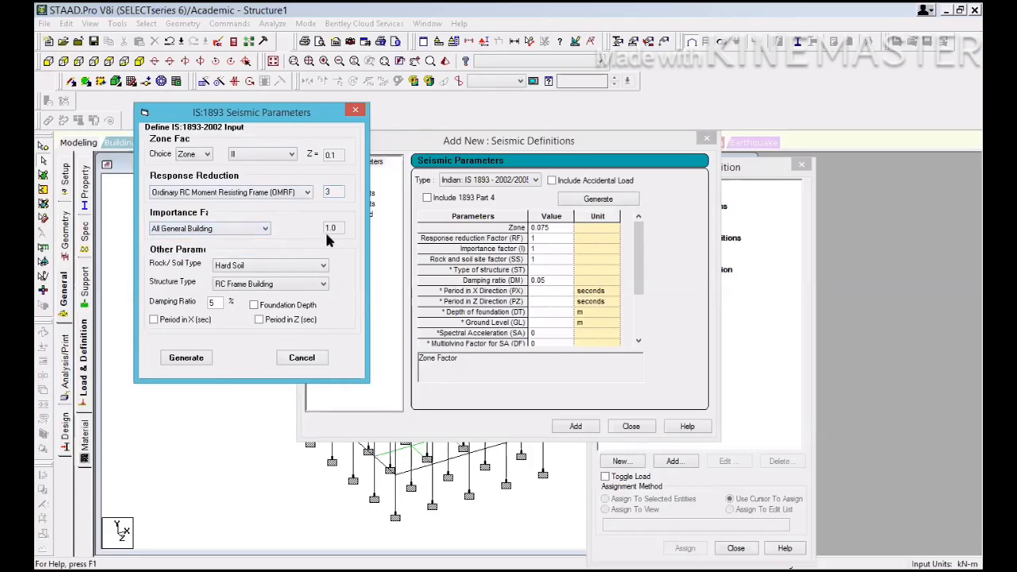
click(238, 229)
click(240, 241)
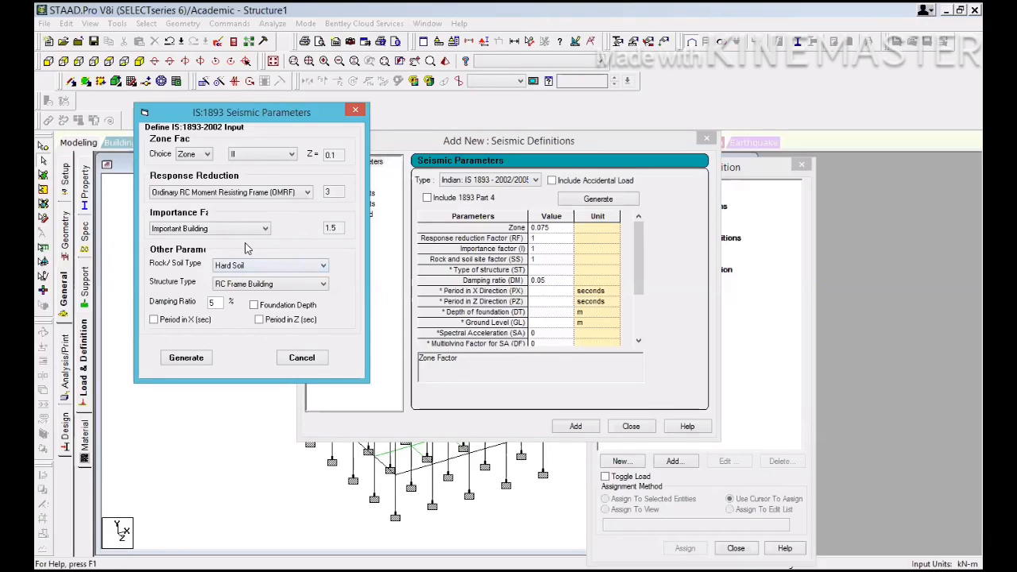
click(249, 195)
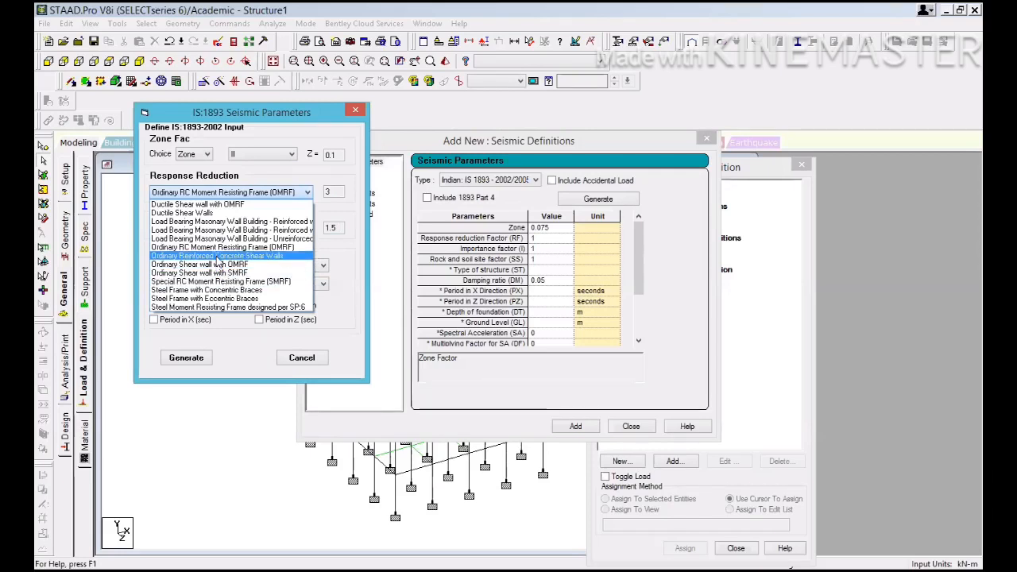
click(337, 188)
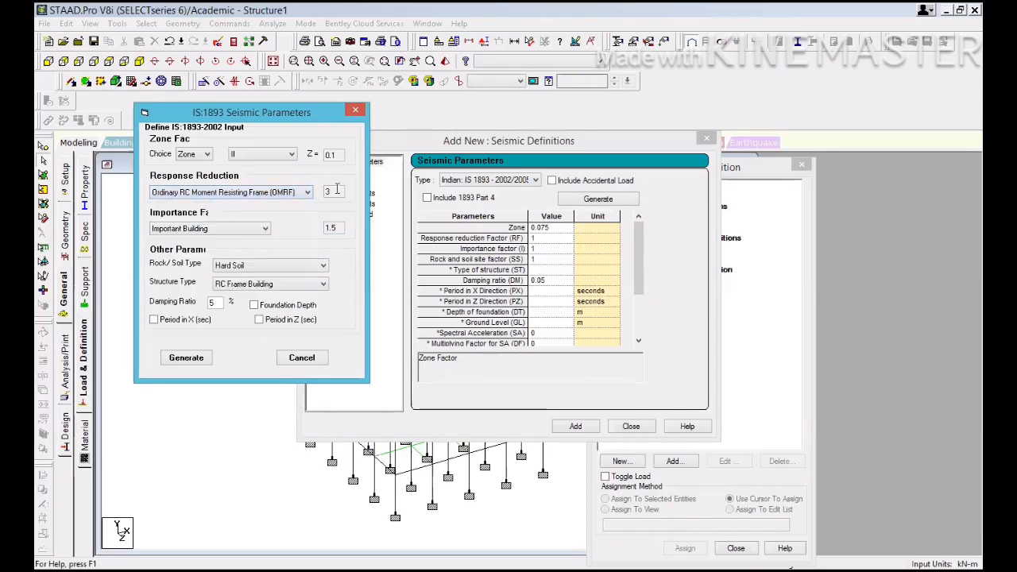
double_click(327, 191)
click(304, 193)
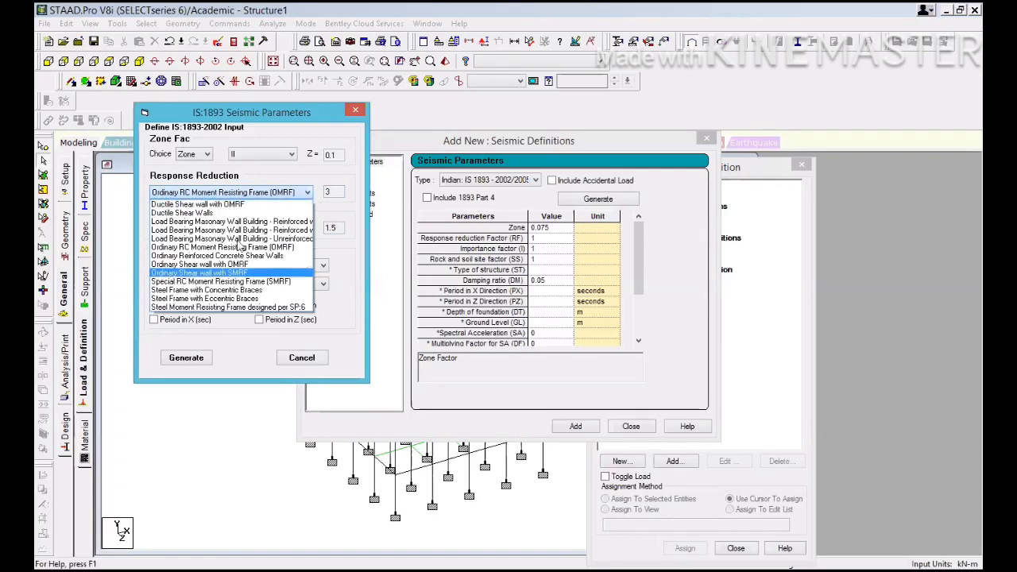
click(331, 211)
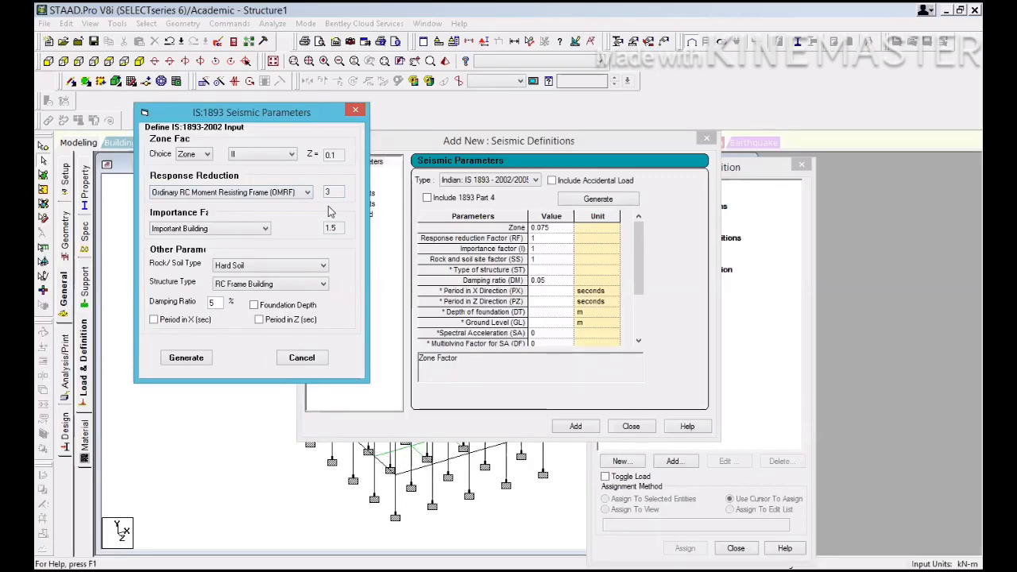
Step: Choose Hard Soil as the rock/soil type and RC Frame Building as the structure type
click(231, 268)
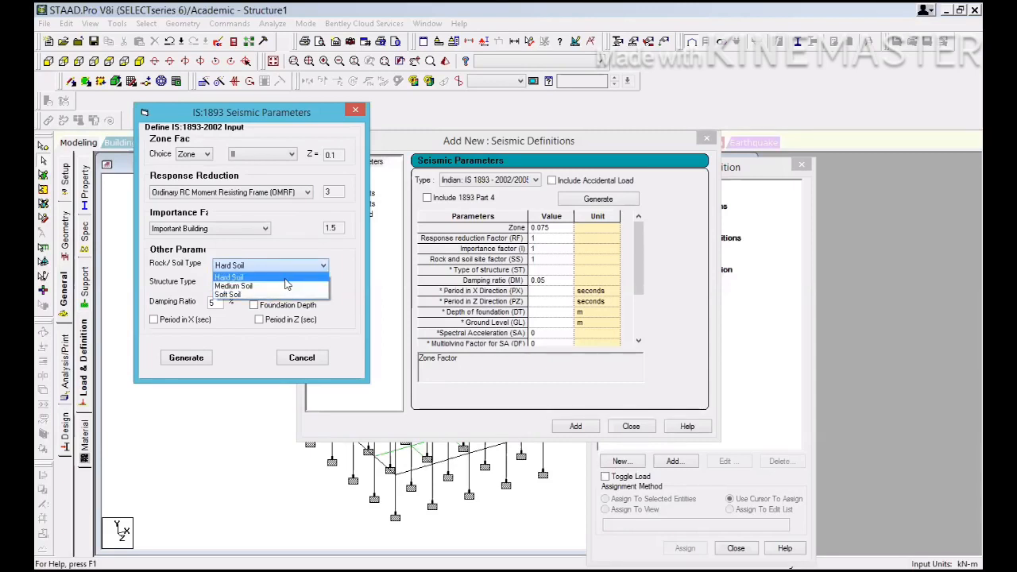
click(274, 276)
click(280, 286)
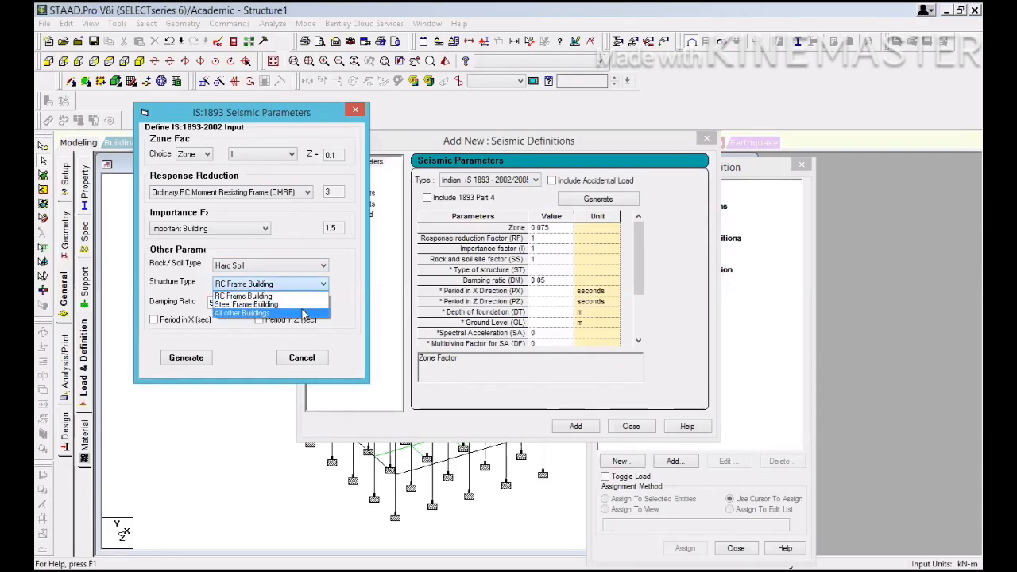
click(305, 296)
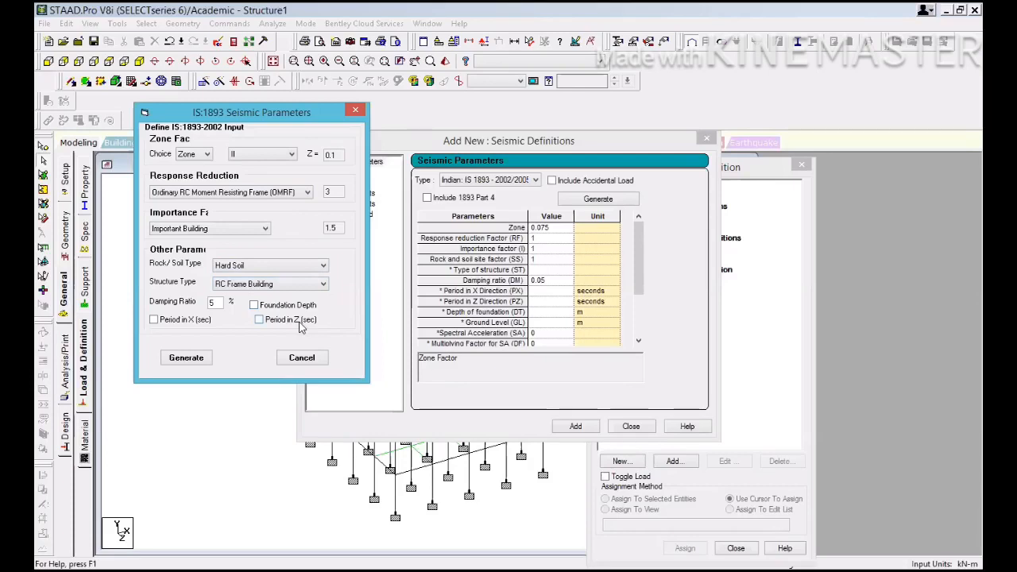
Step: Include a foundation depth of 3 m, generate the IS 1893 parameters and add them as the seismic definition
click(254, 307)
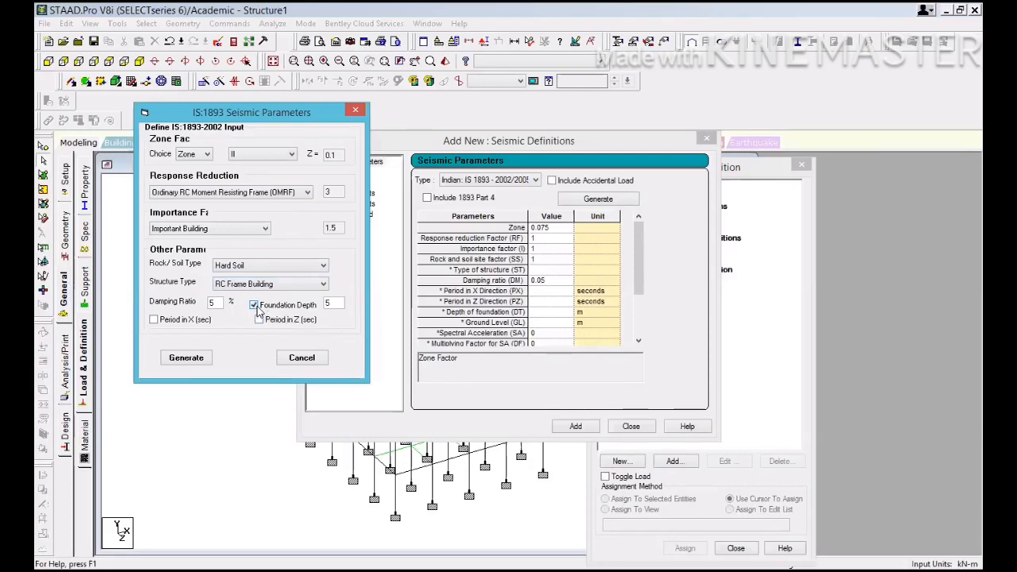
double_click(326, 303)
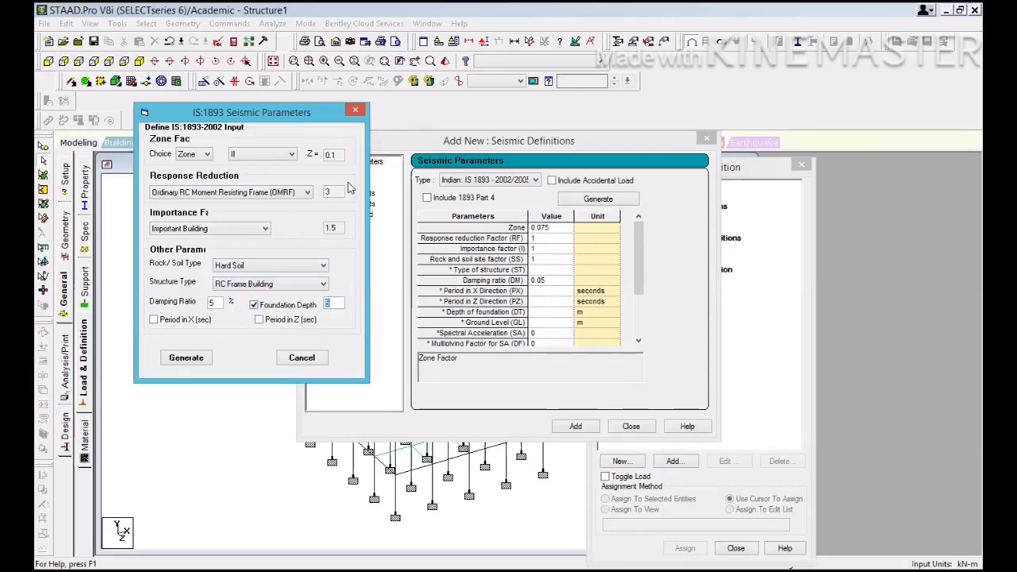
drag(302, 114, 242, 98)
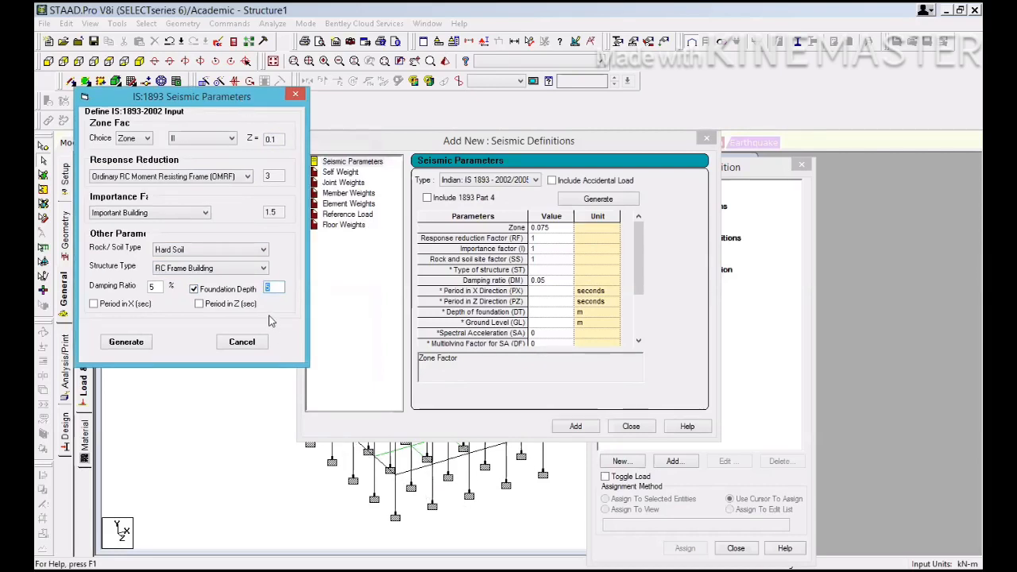
text(3)
click(125, 342)
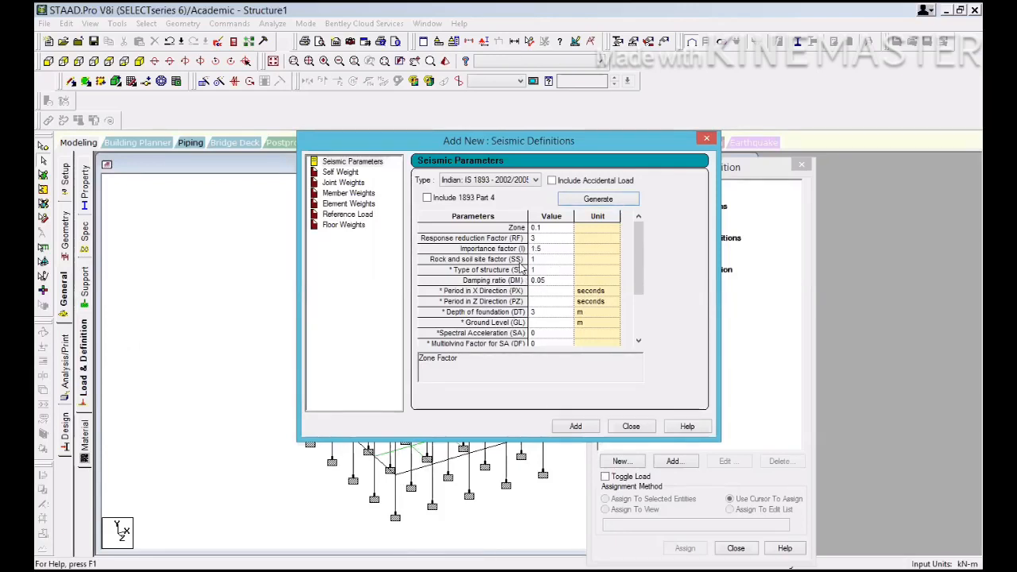
click(568, 426)
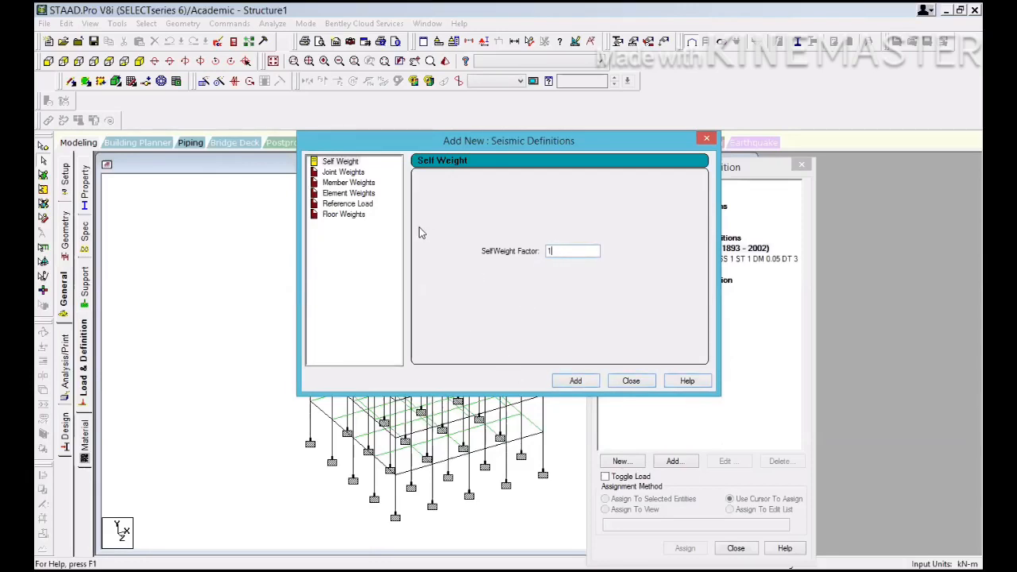
drag(514, 144, 320, 161)
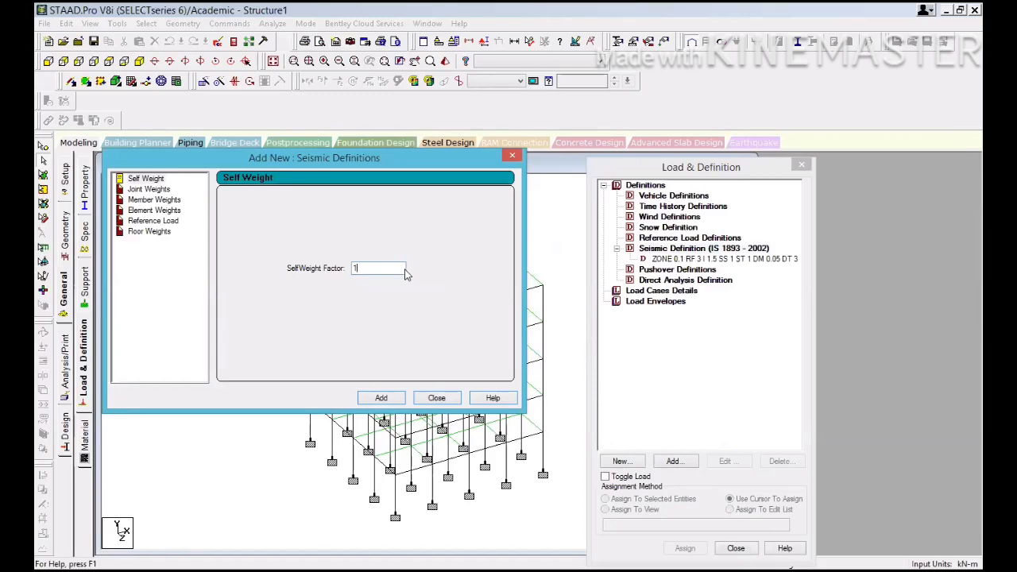
click(682, 259)
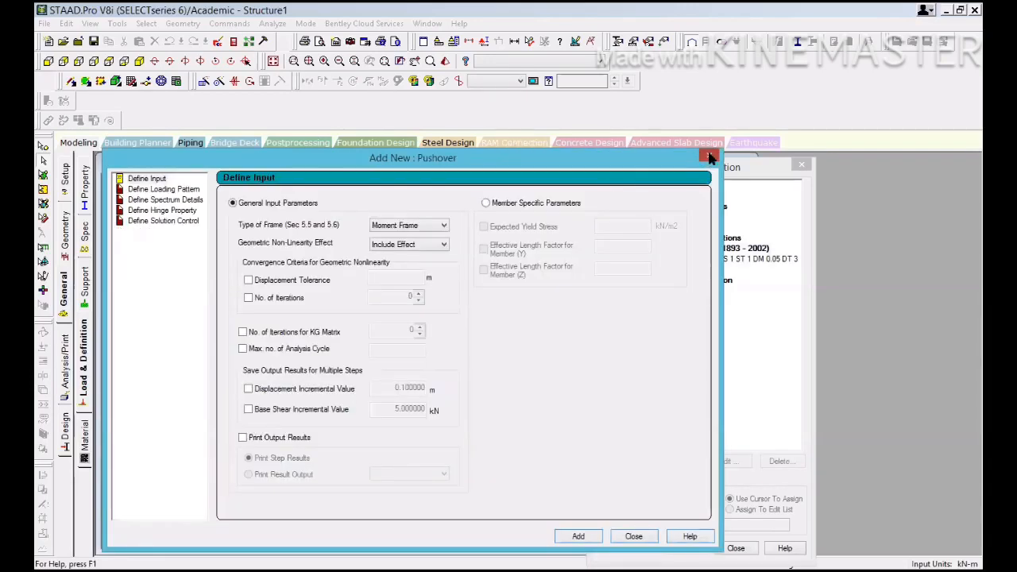
click(706, 155)
Step: Open the existing seismic definition for editing and try the Period in X and Foundation Depth options of its parameter generator
click(688, 261)
click(729, 462)
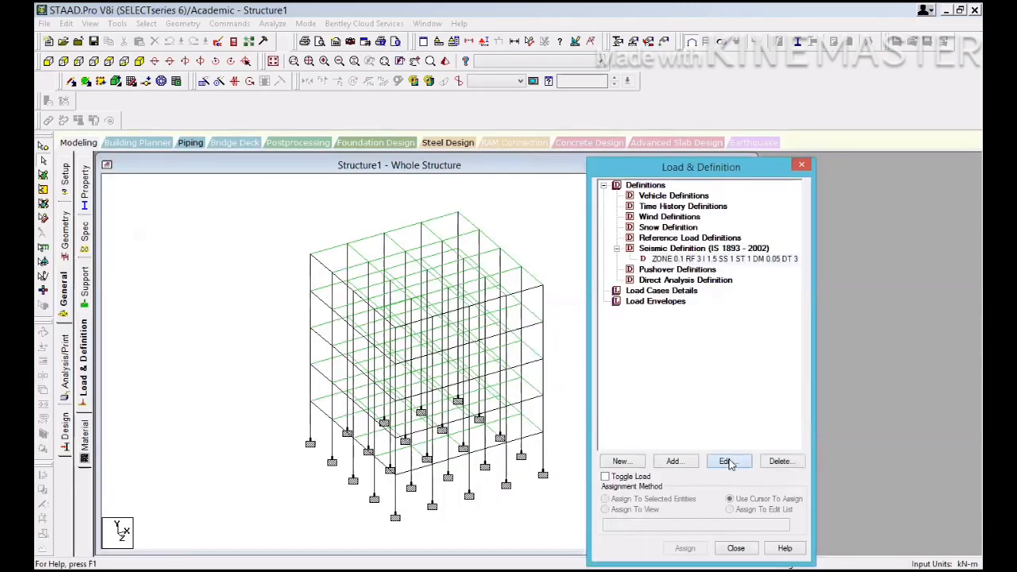
drag(518, 146, 463, 135)
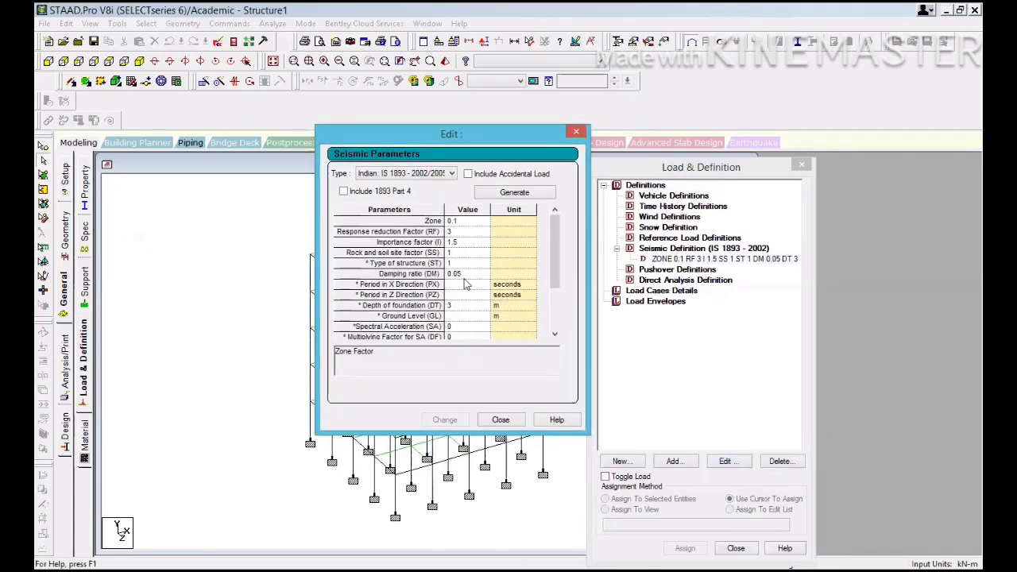
click(499, 196)
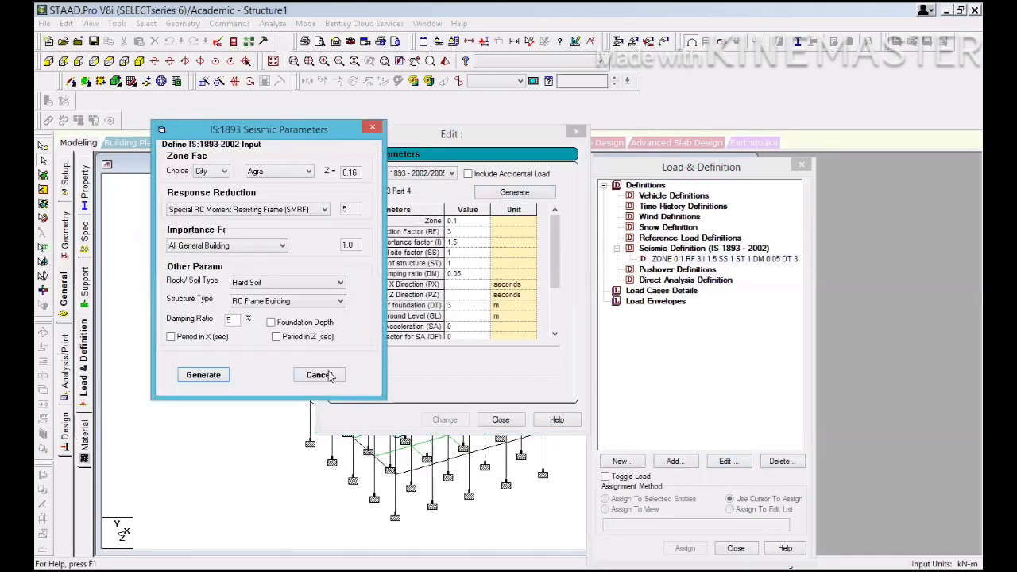
click(179, 340)
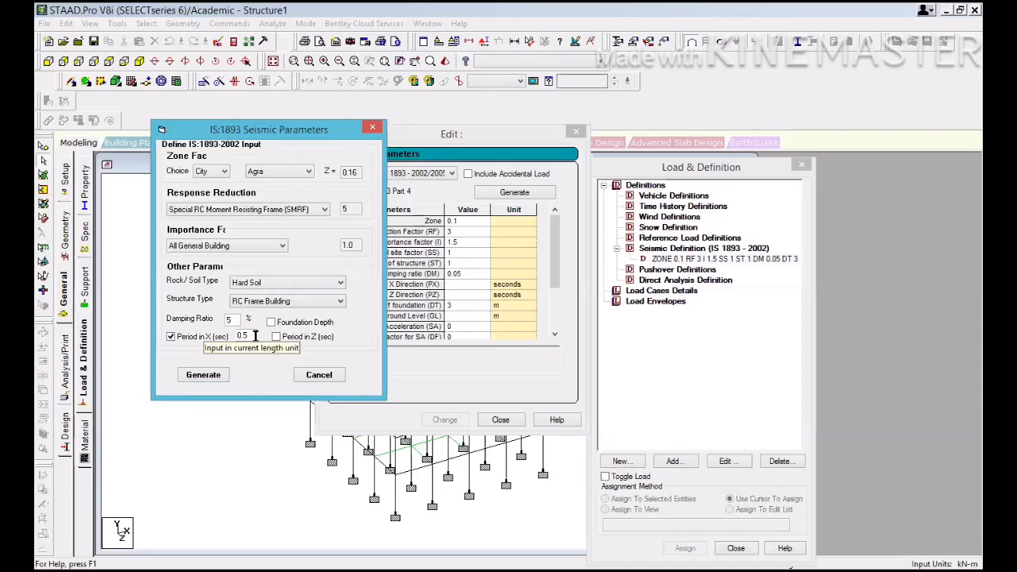
click(170, 336)
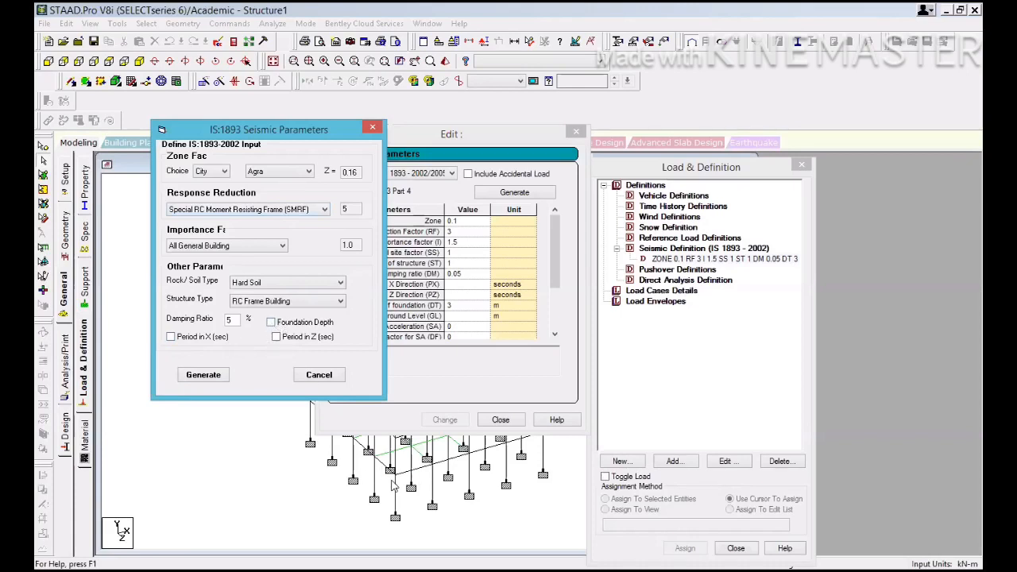
click(271, 322)
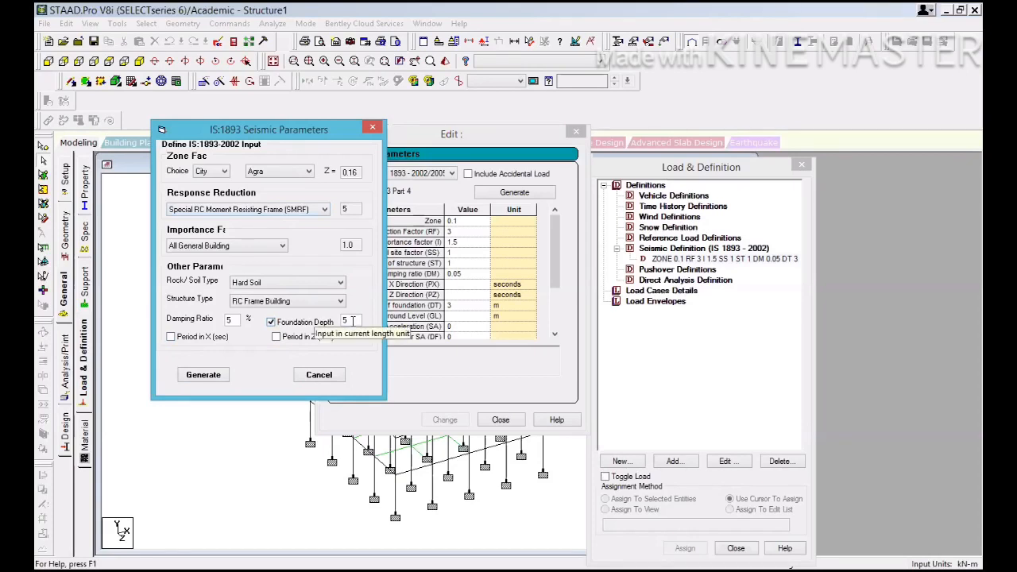
click(330, 380)
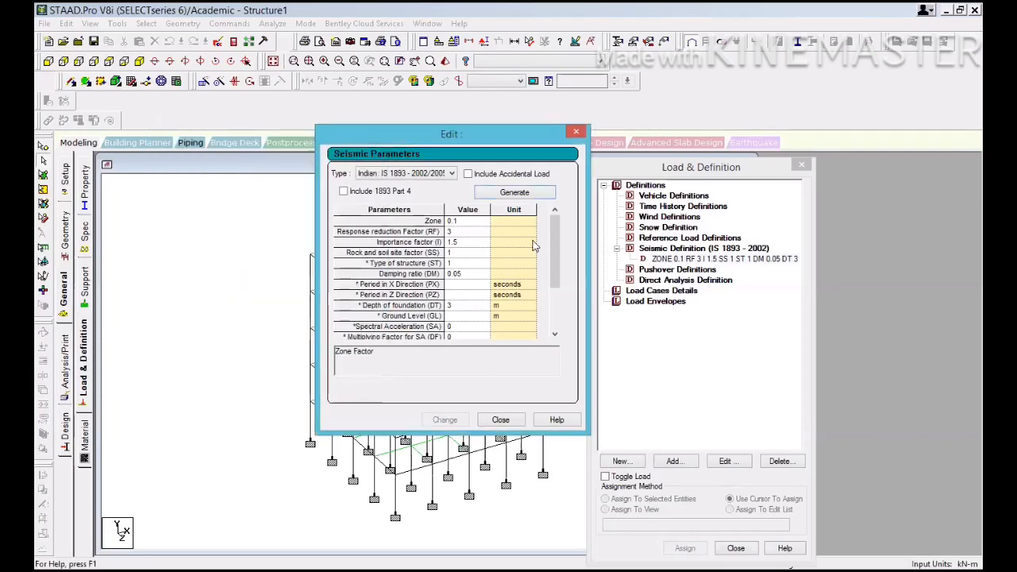
click(500, 419)
Step: Add a self weight with a factor of 1.5 to the zone 0.1 seismic definition
click(661, 260)
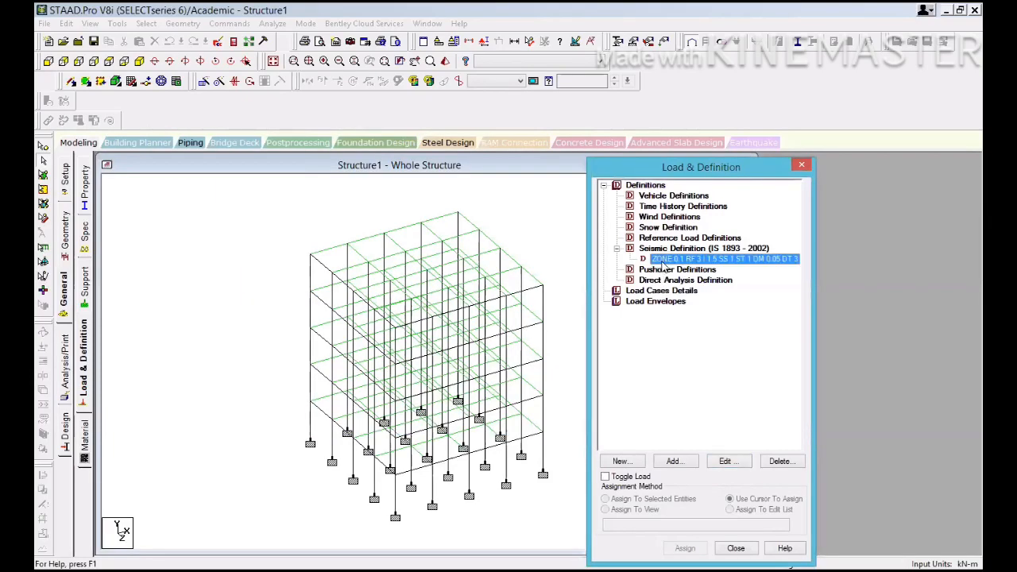
click(672, 461)
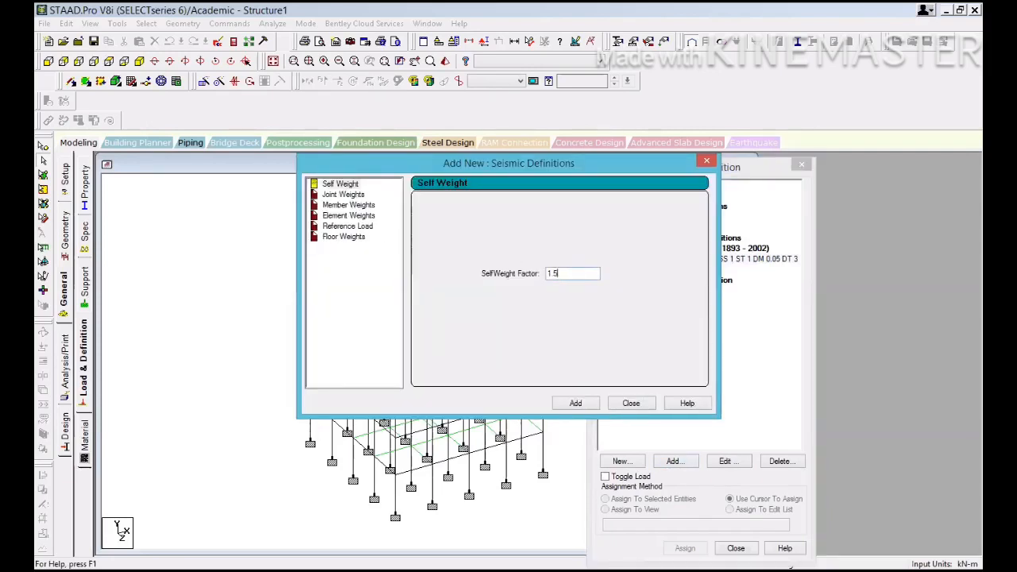
click(558, 274)
click(575, 403)
Step: Set up a range-based floor weight with a pressure of -2 kN/m2 and a Y range from 3 to 15 m
click(344, 237)
key(Tab)
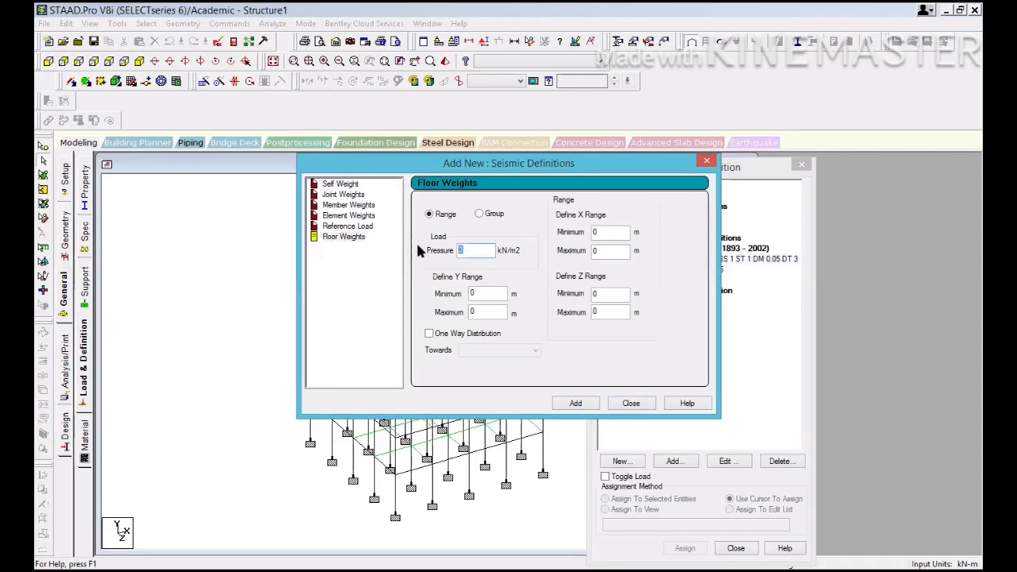
key(BackSpace)
text(-2)
key(Tab)
drag(531, 167, 632, 128)
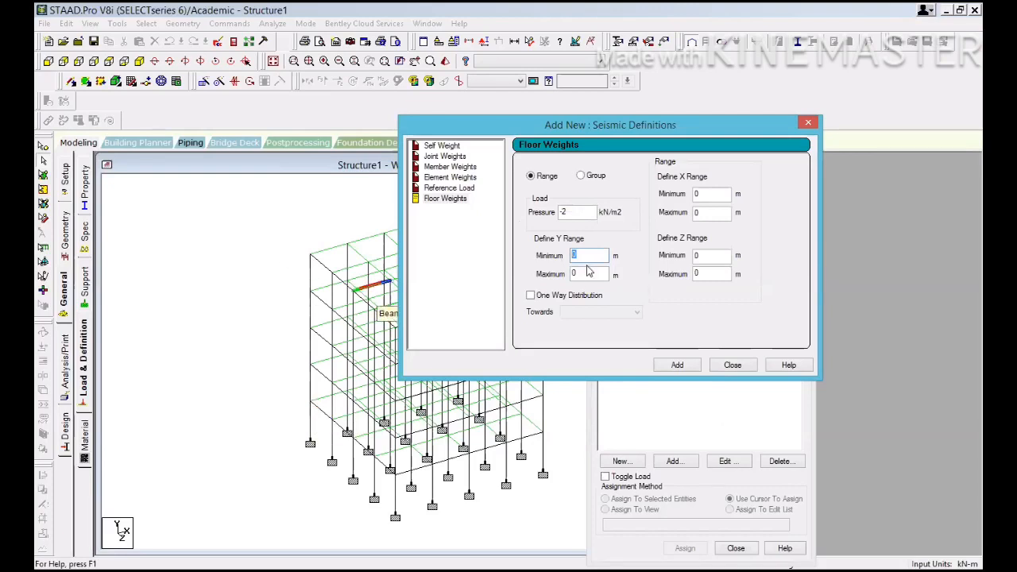
key(Tab)
text(15)
drag(618, 130, 219, 209)
Step: Set both the X range and the Z range of the floor weight from 0 to 12 m
click(302, 272)
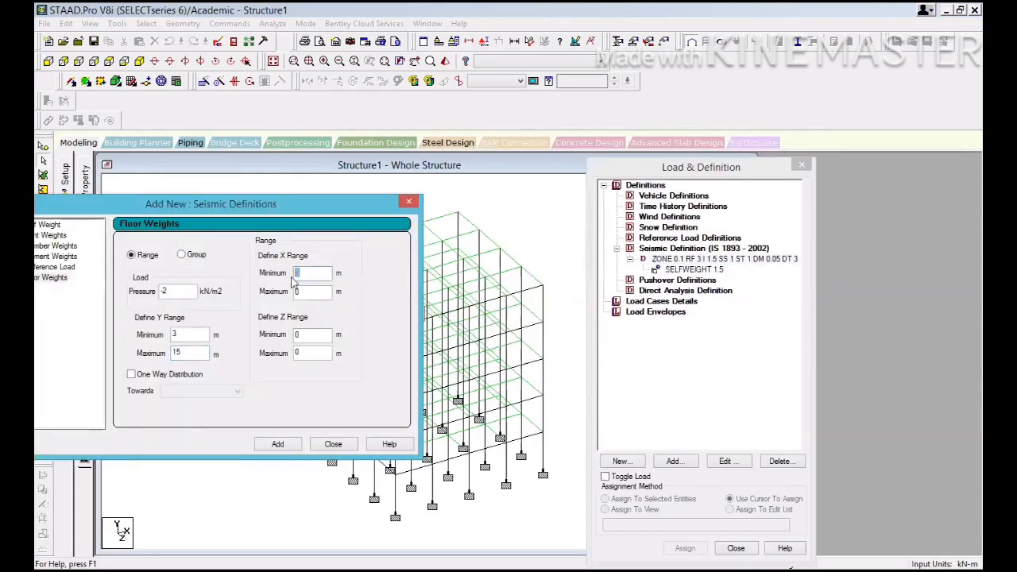
key(Tab)
text(12)
key(Tab)
key(Tab)
text(2)
drag(290, 206, 240, 194)
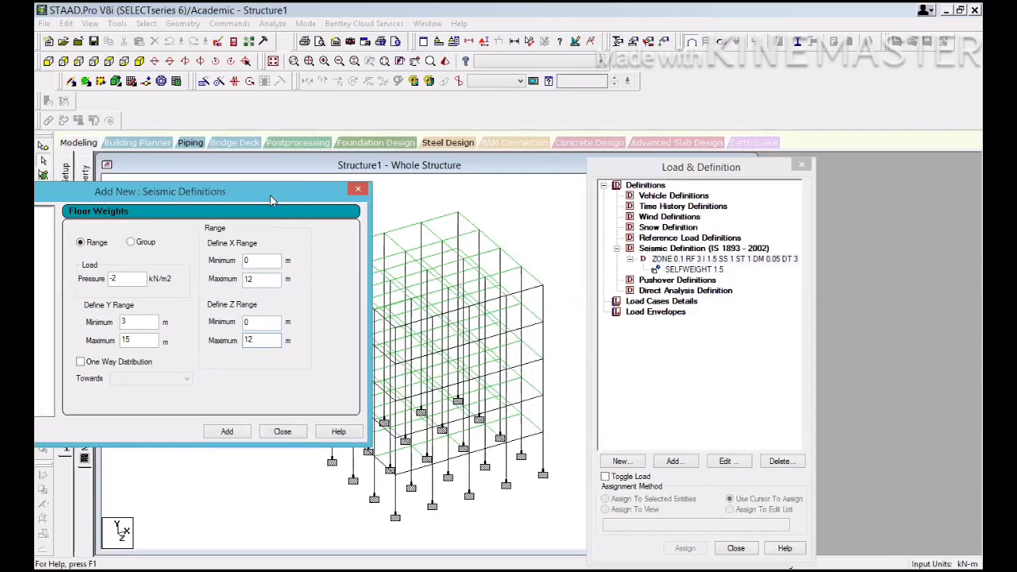
Step: Decline the auto save, add the floor weight to the seismic definition and close its dialog
drag(273, 199, 164, 181)
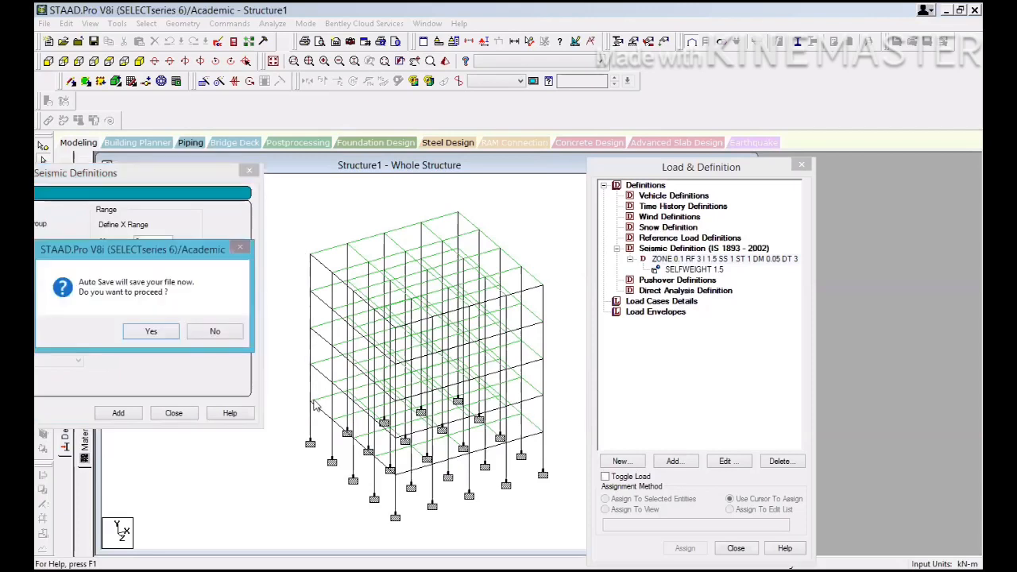
click(215, 332)
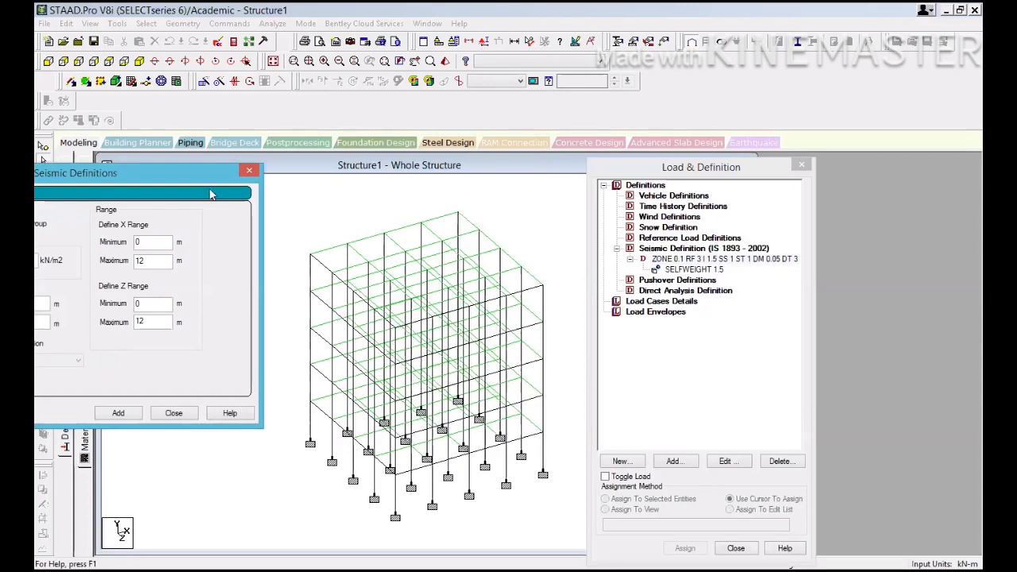
drag(184, 175, 437, 126)
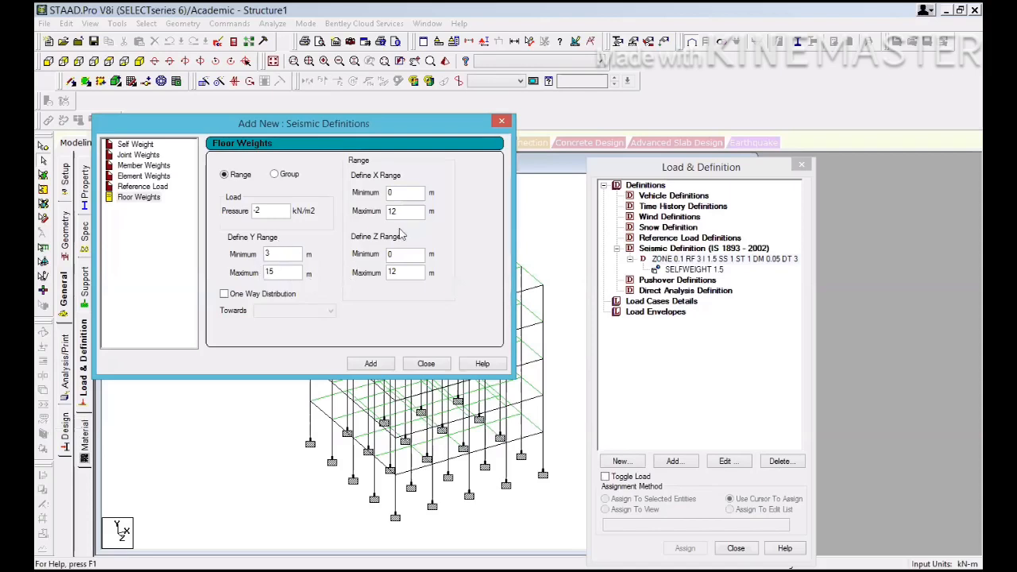
click(371, 364)
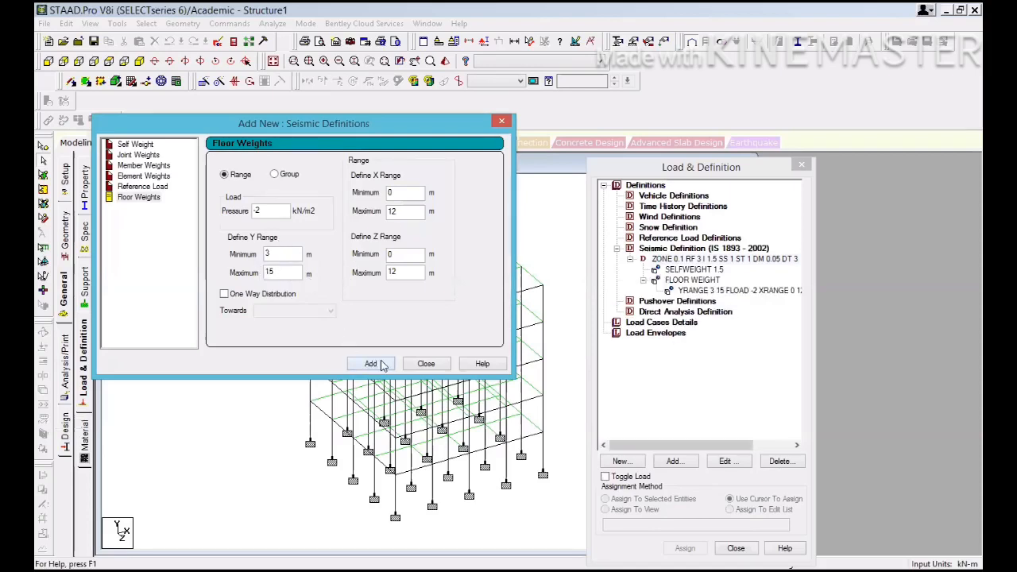
click(429, 364)
Step: Add a wind definition of type 1 with the comment WIND 1
click(688, 270)
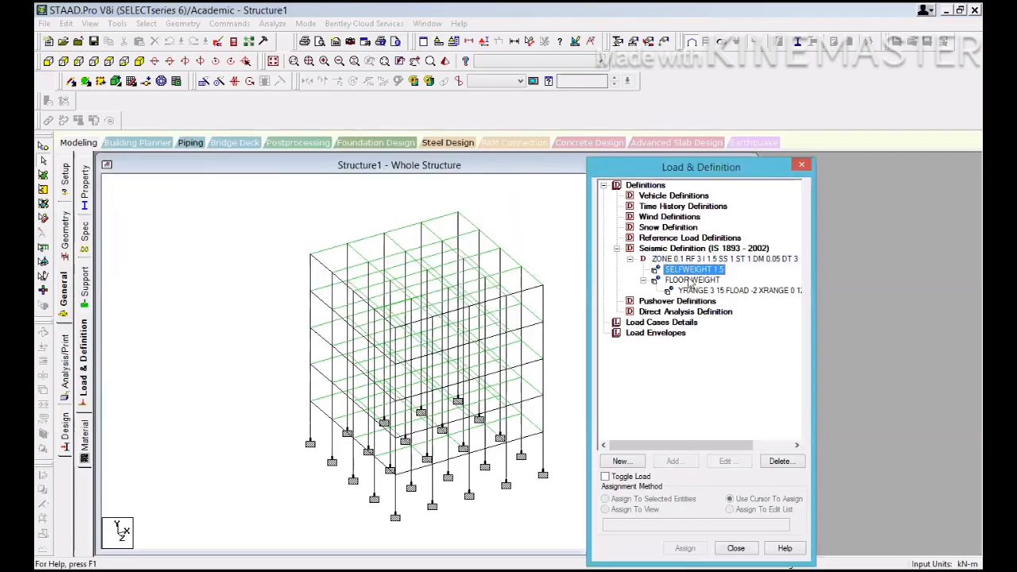
click(696, 291)
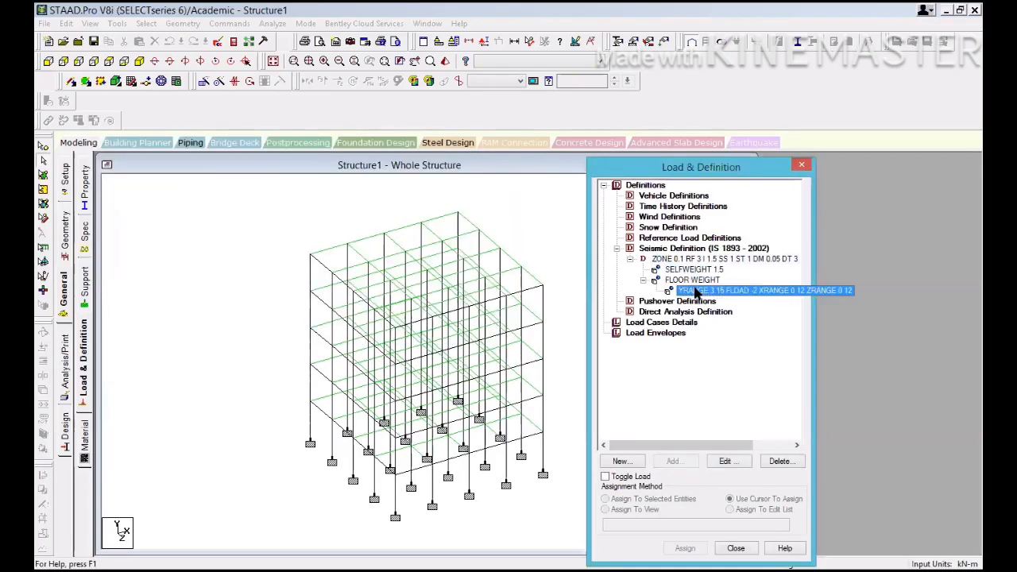
click(660, 218)
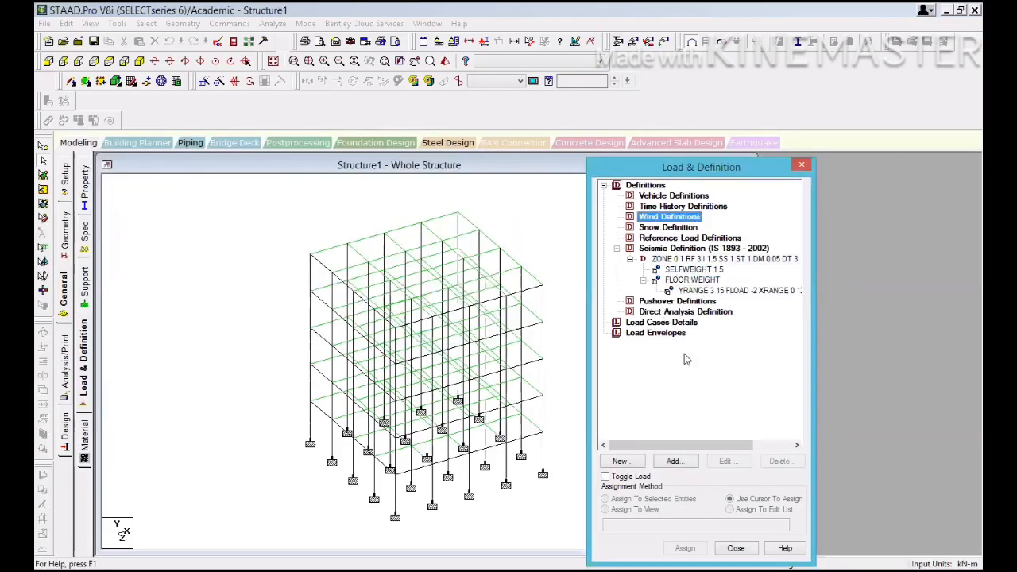
click(686, 466)
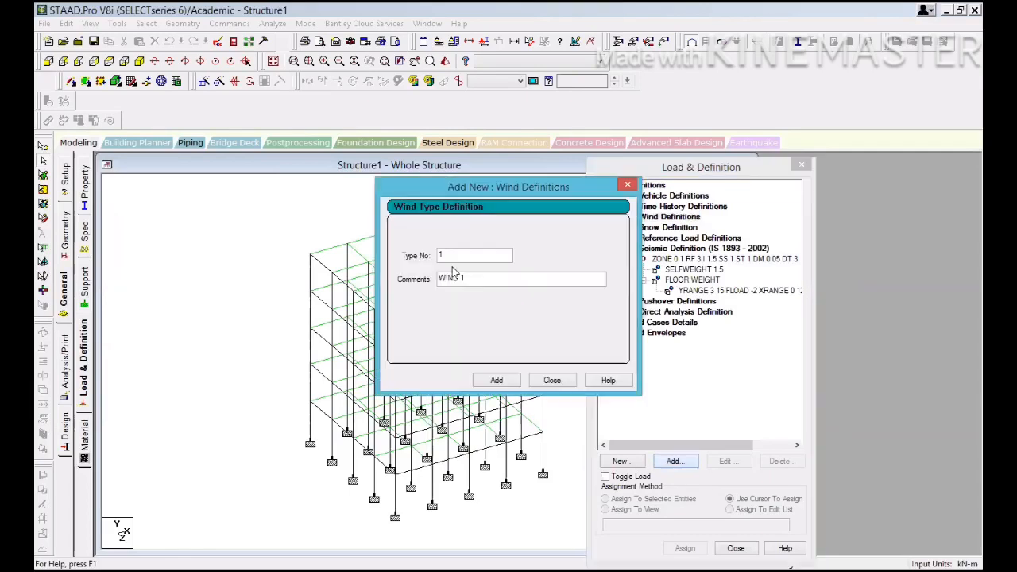
click(498, 380)
click(551, 381)
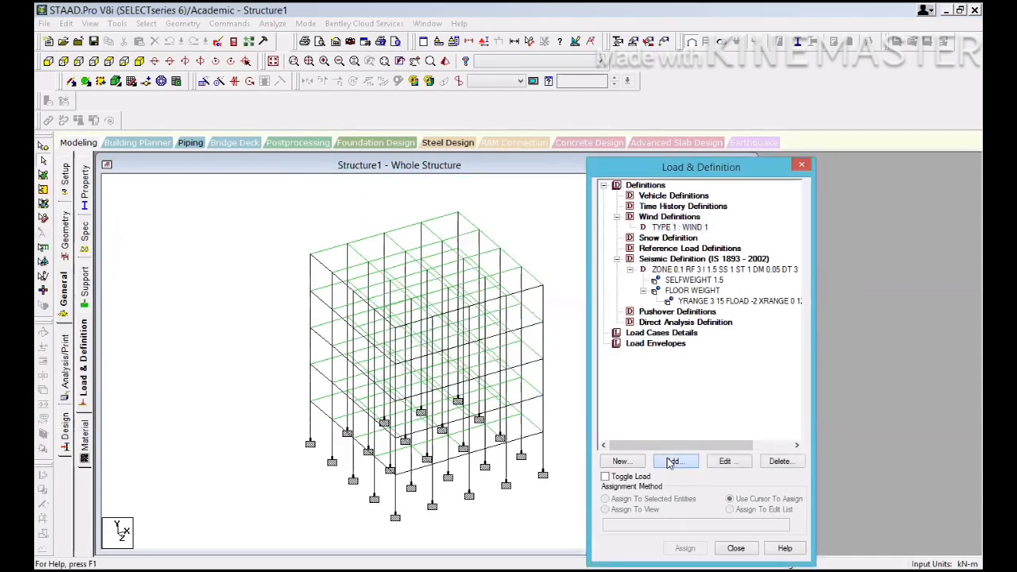
Step: Start a new intensity entry of the Custom type for the WIND 1 definition
click(671, 461)
drag(527, 153, 389, 129)
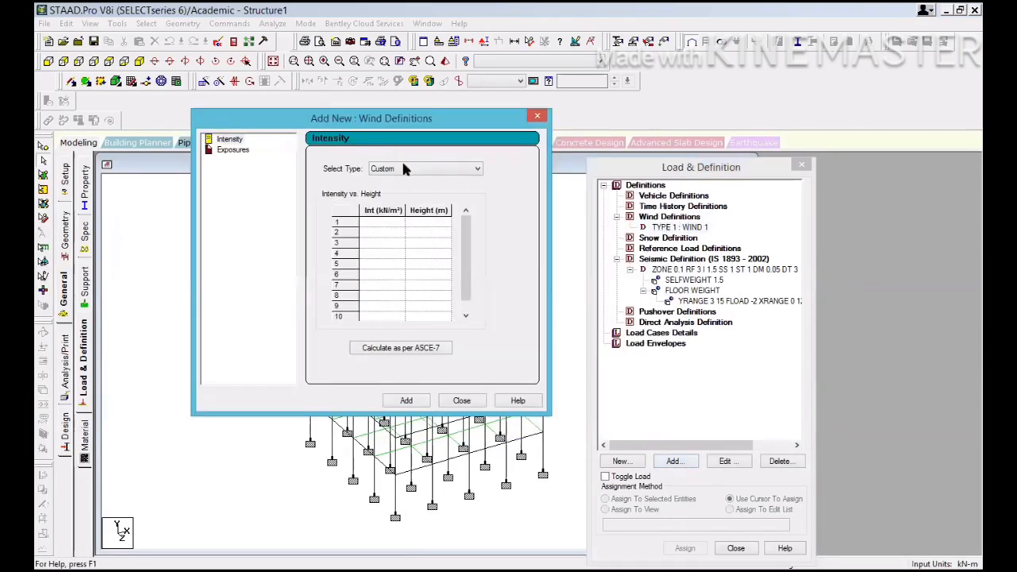
click(405, 167)
click(404, 167)
click(380, 220)
click(423, 222)
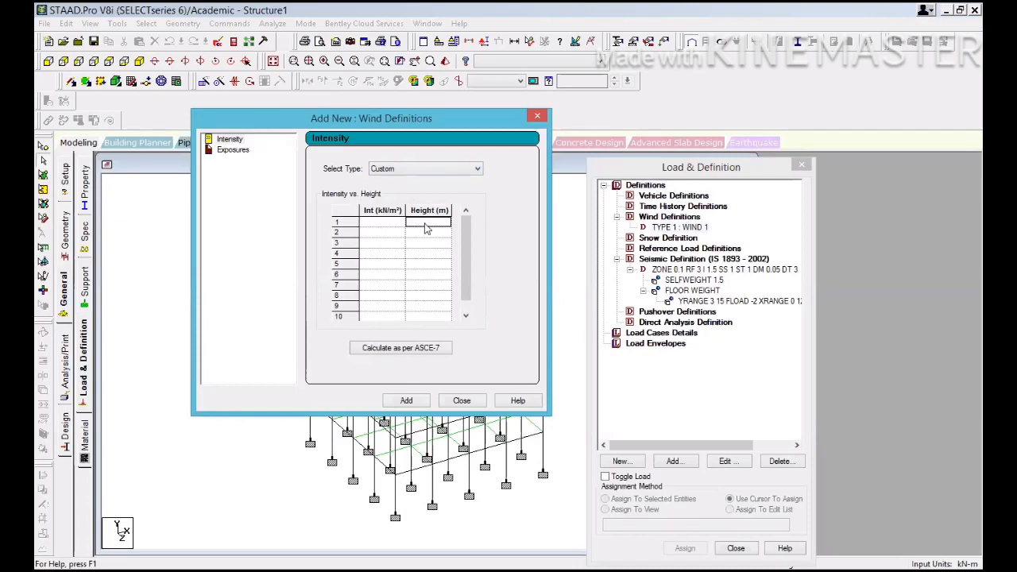
click(386, 226)
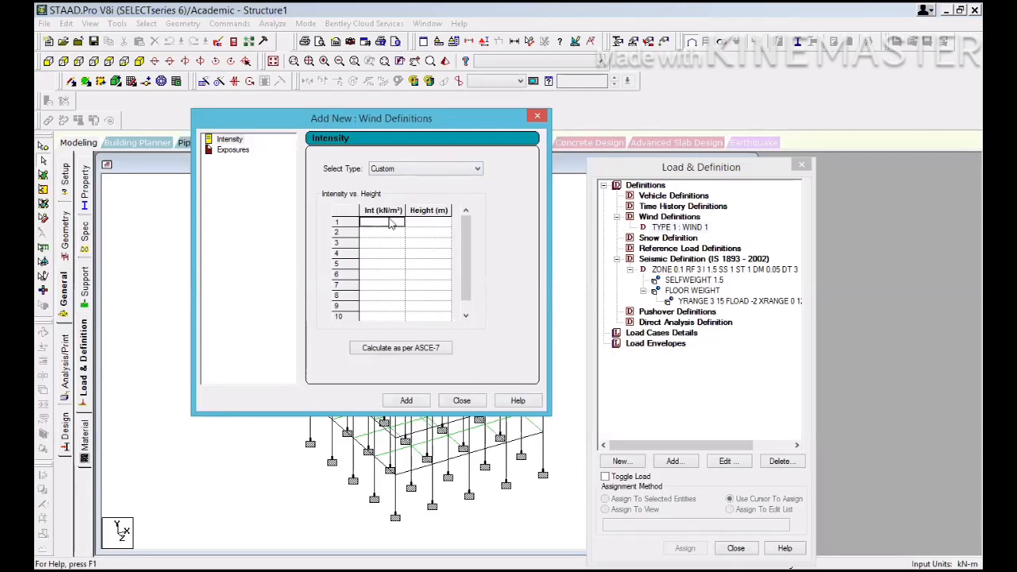
scroll(462, 277, down, 1)
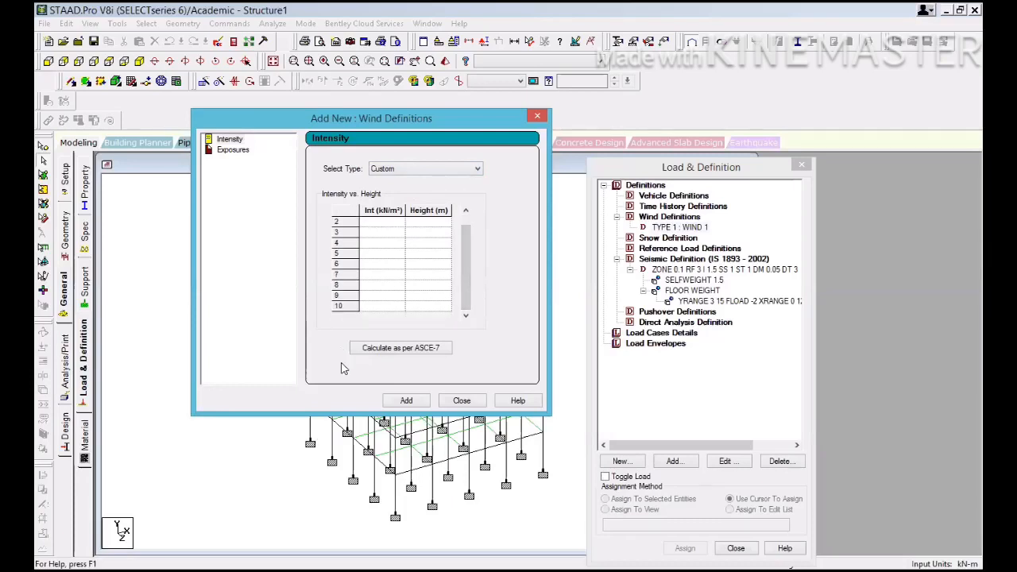
Step: Open the ASCE-7 wind load calculation and set the building classification to Category III
click(397, 348)
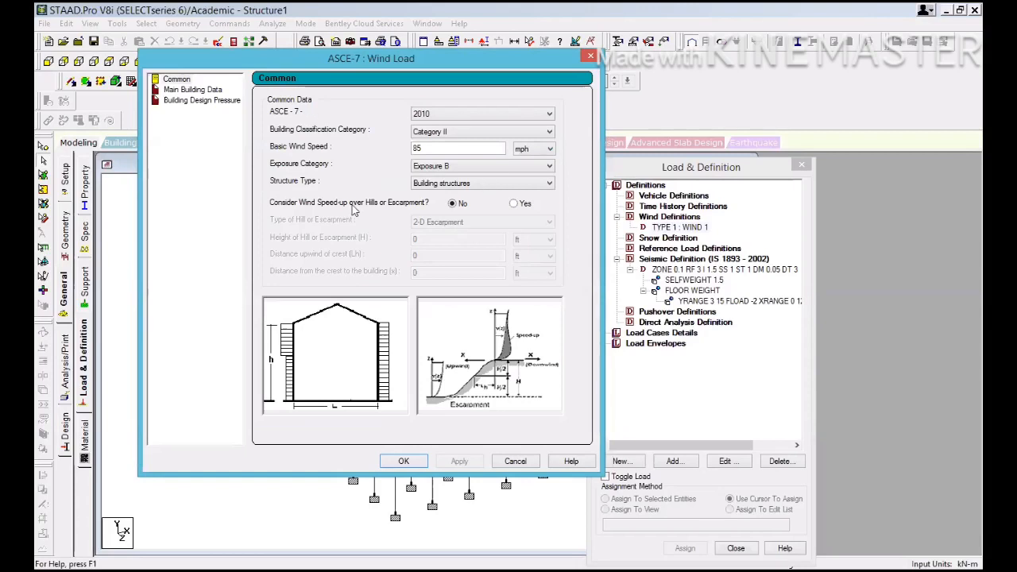
click(446, 135)
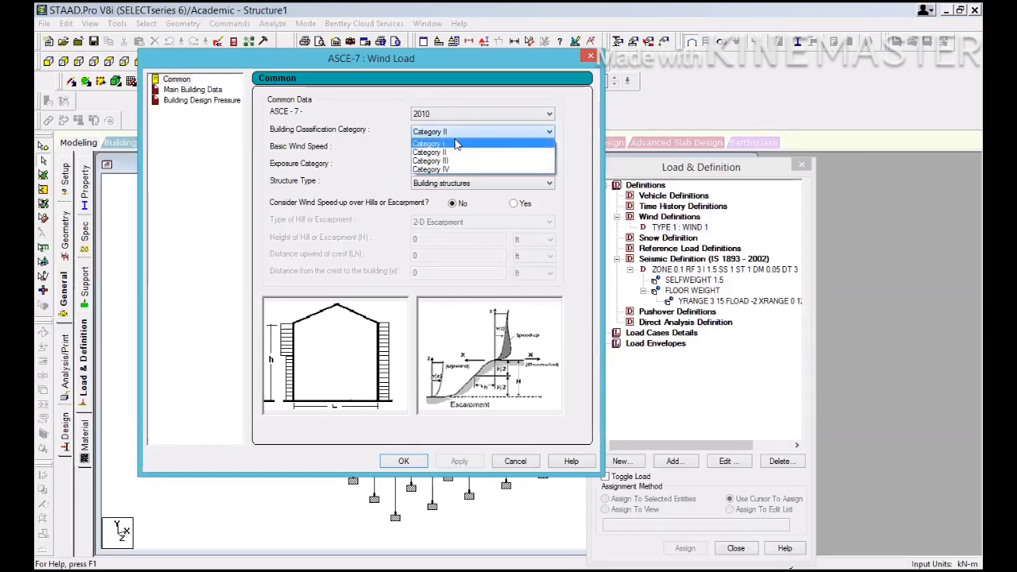
click(452, 141)
click(451, 135)
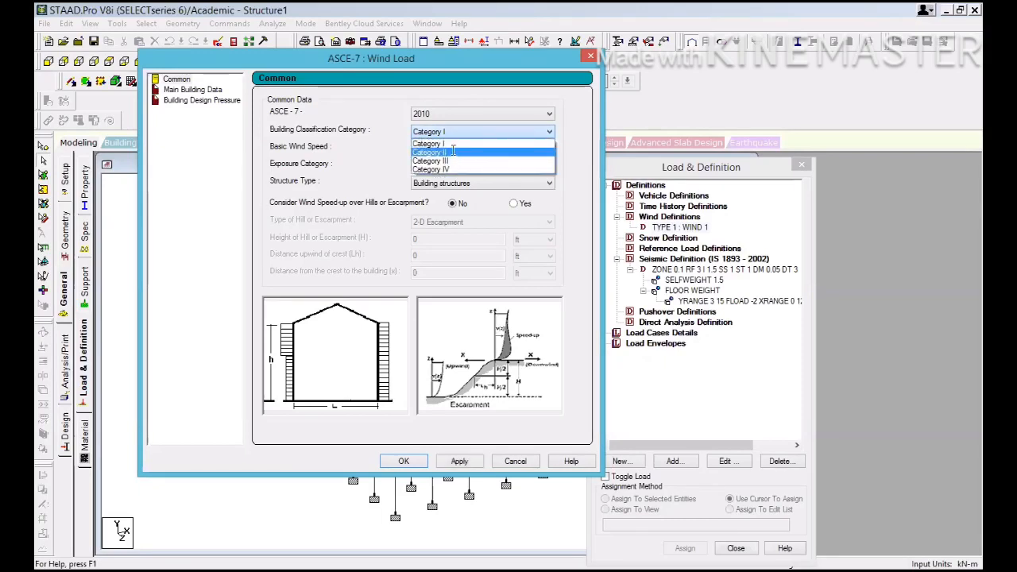
click(451, 151)
click(454, 134)
click(457, 160)
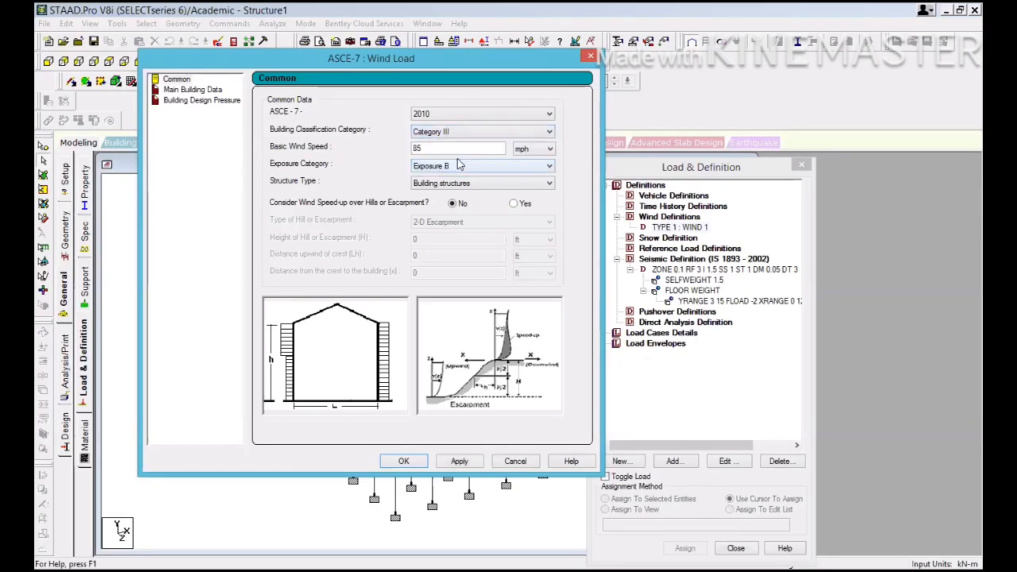
Step: Keep the ASCE-7 edition at 2010 and apply the common wind data
click(447, 134)
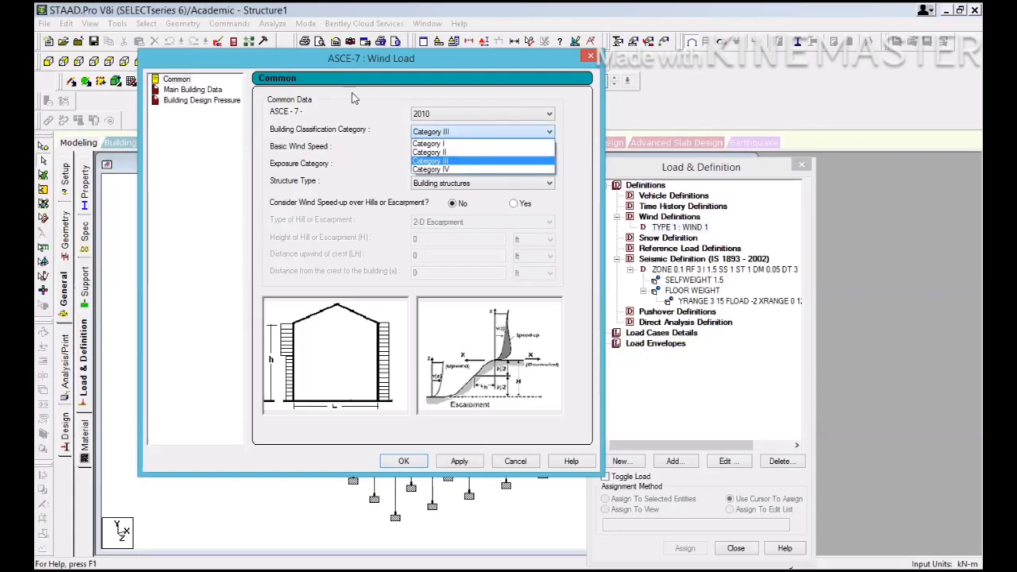
click(415, 60)
drag(425, 62, 433, 124)
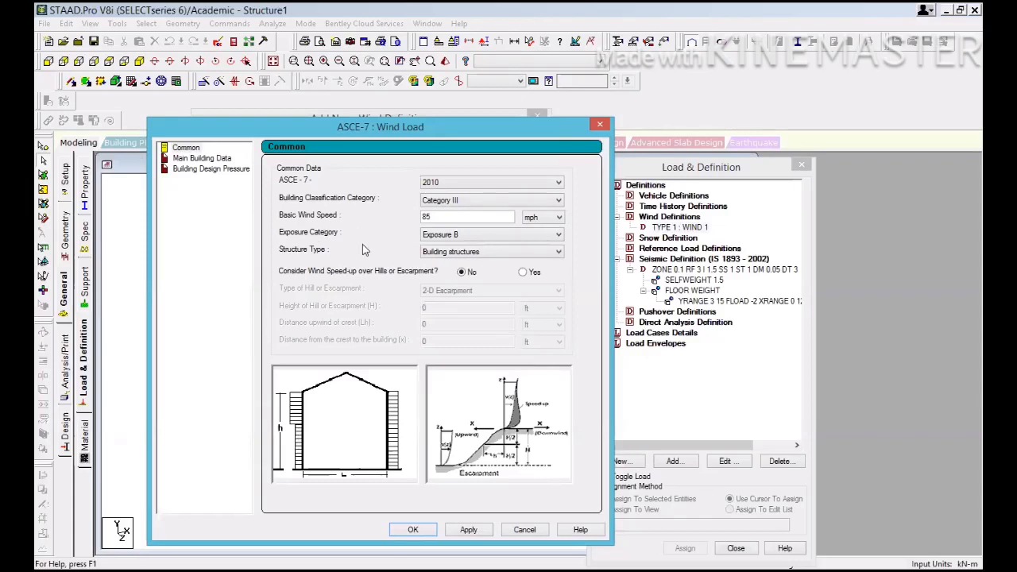
click(462, 185)
click(461, 185)
click(182, 163)
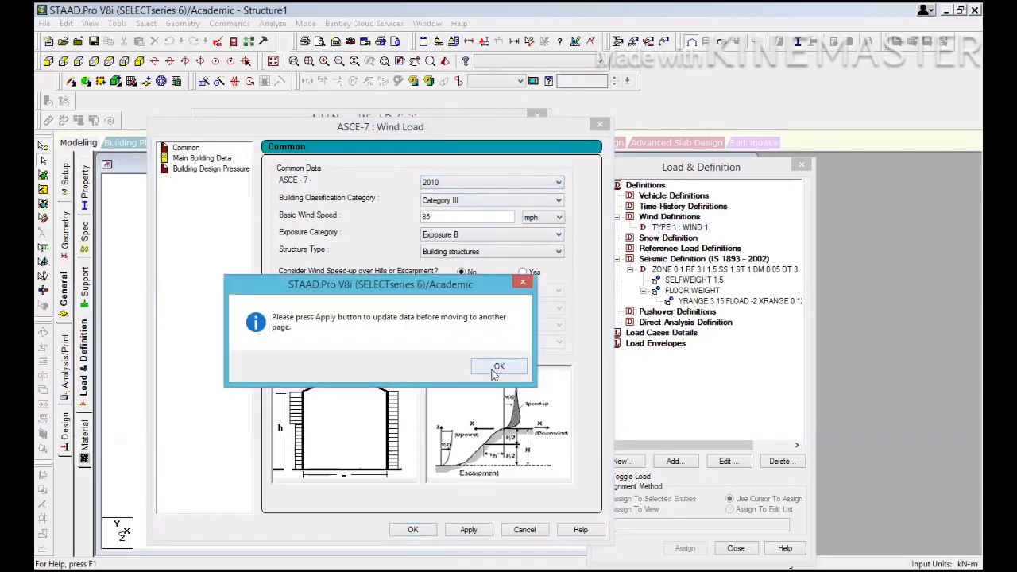
click(493, 367)
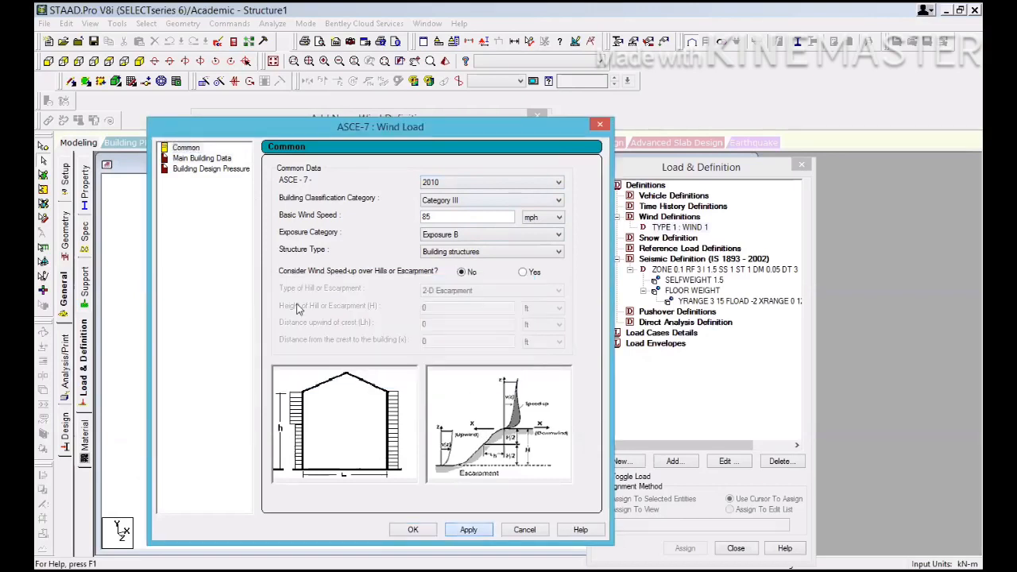
Step: In the main building data, keep the building height at 40 ft and apply the data
click(205, 158)
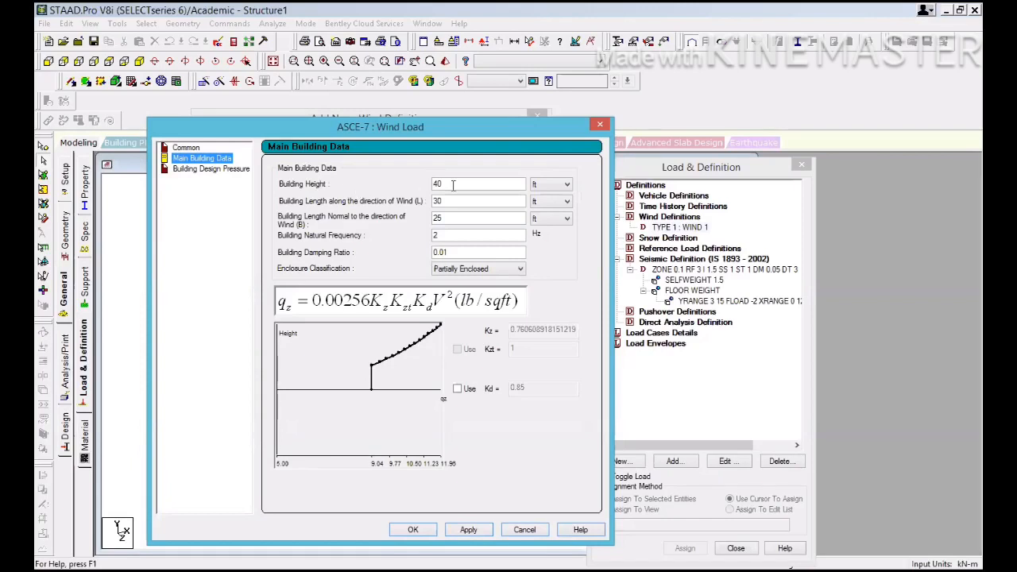
click(567, 185)
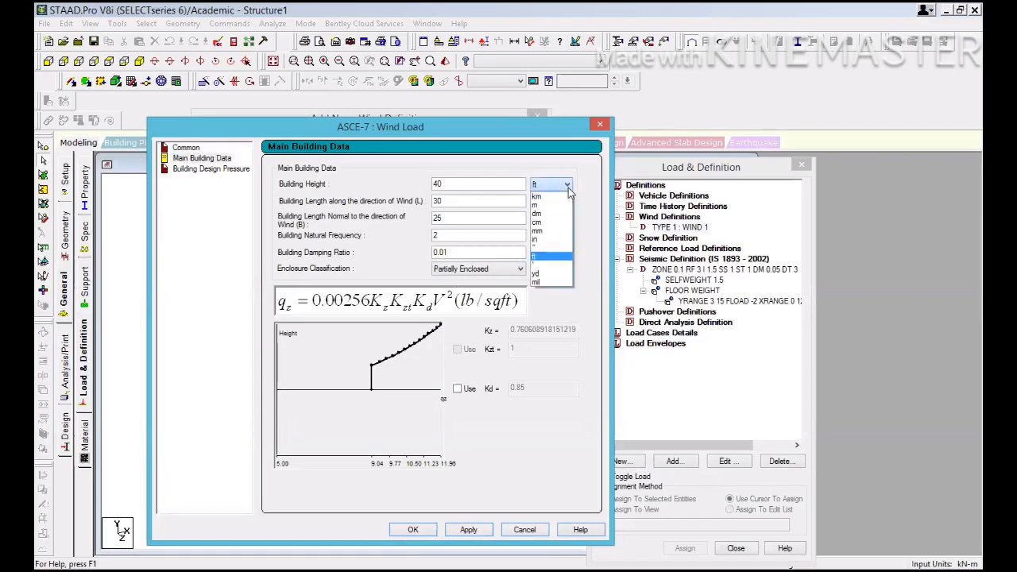
click(547, 205)
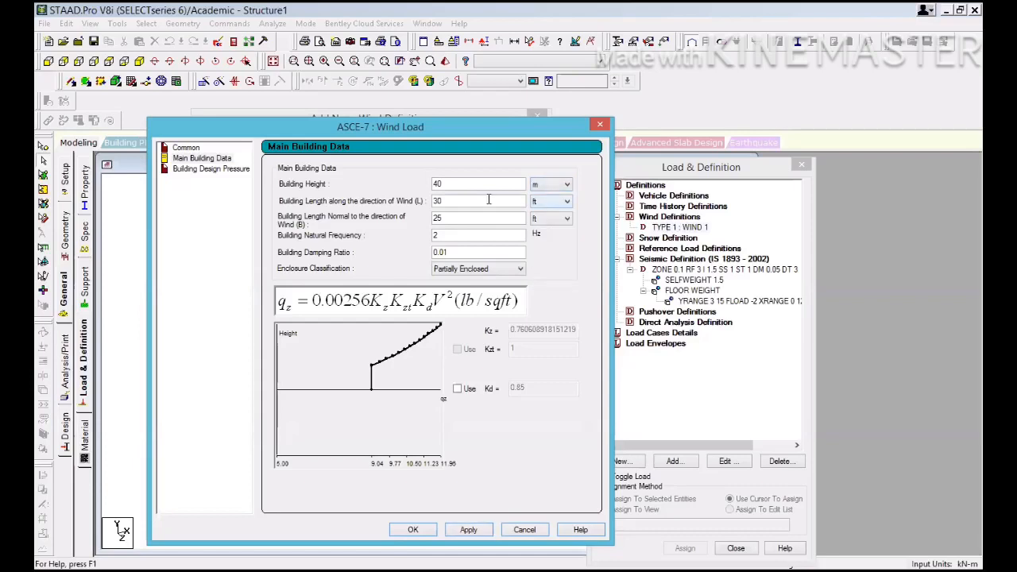
click(543, 185)
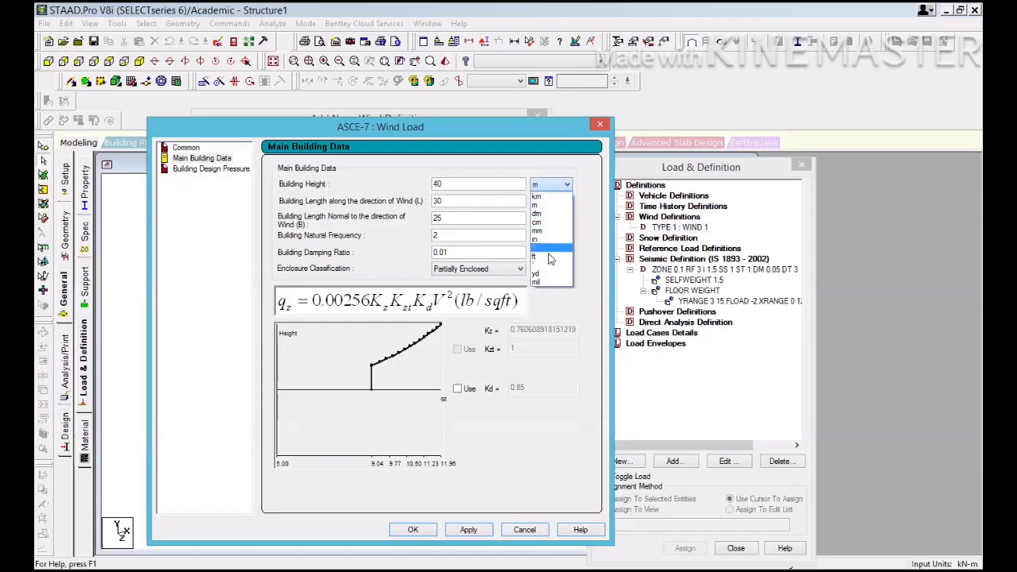
click(548, 256)
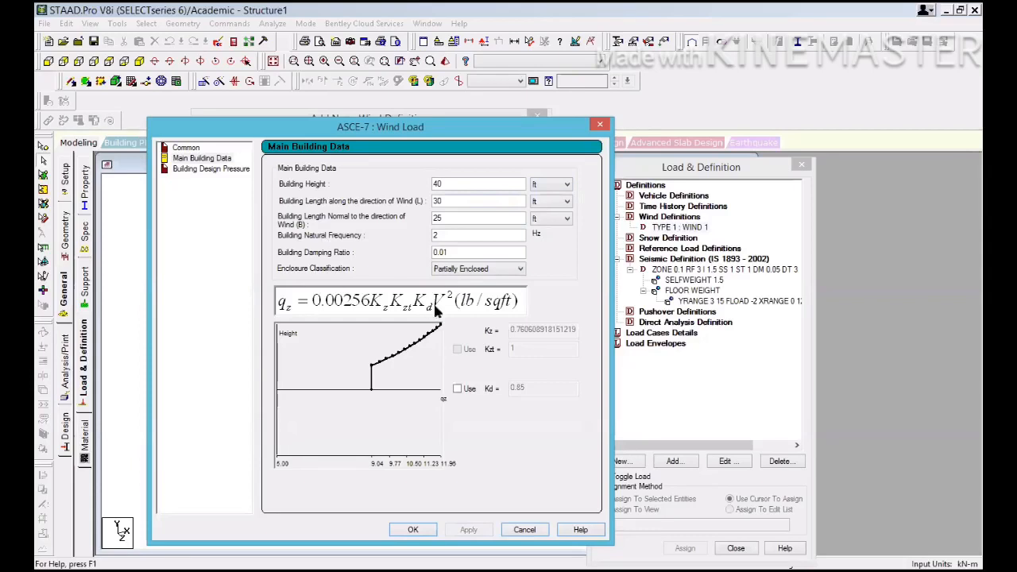
Step: Generate the building design pressure for the windward wall and add the resulting intensity table to WIND 1
click(219, 168)
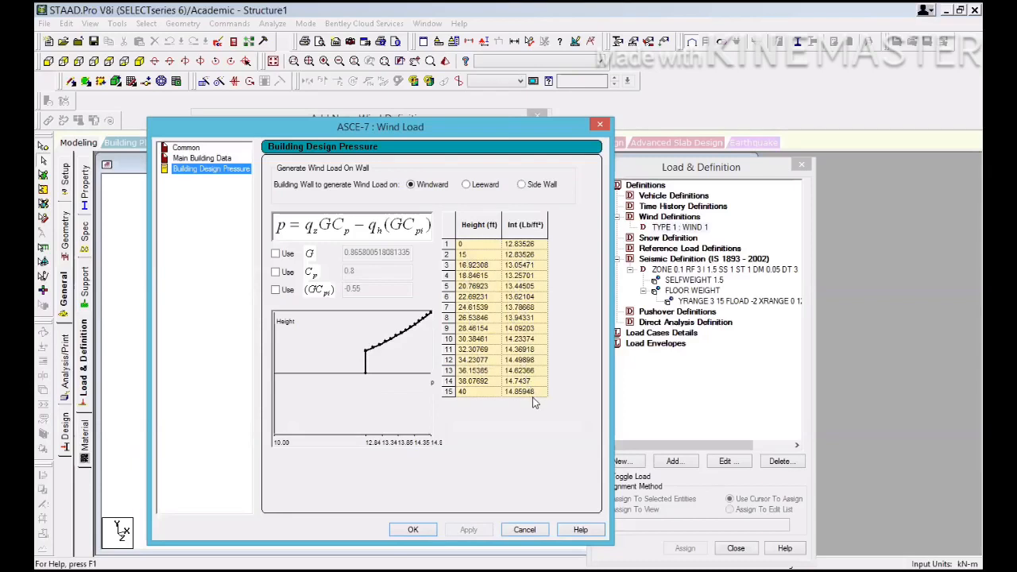
click(423, 529)
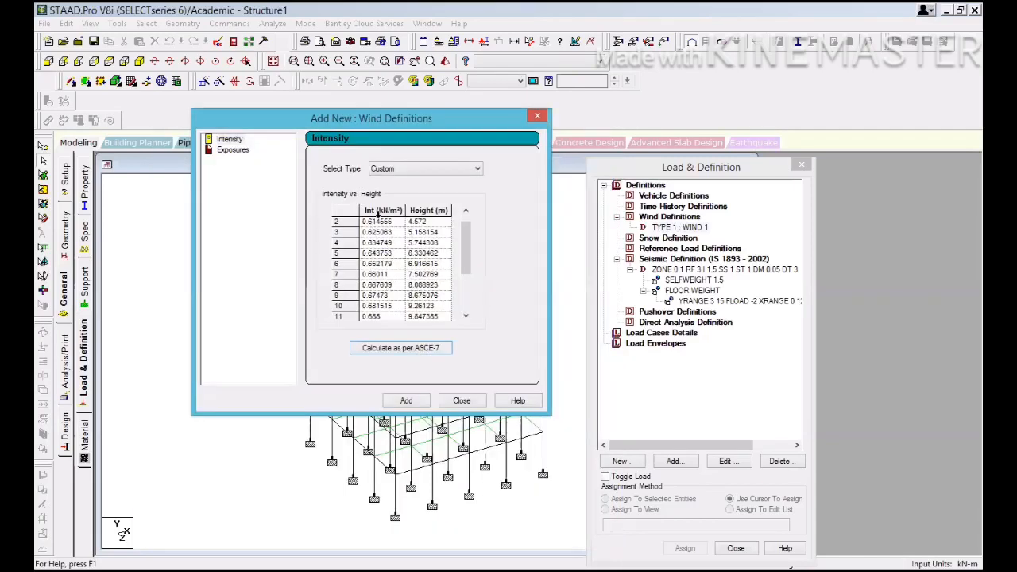
click(409, 401)
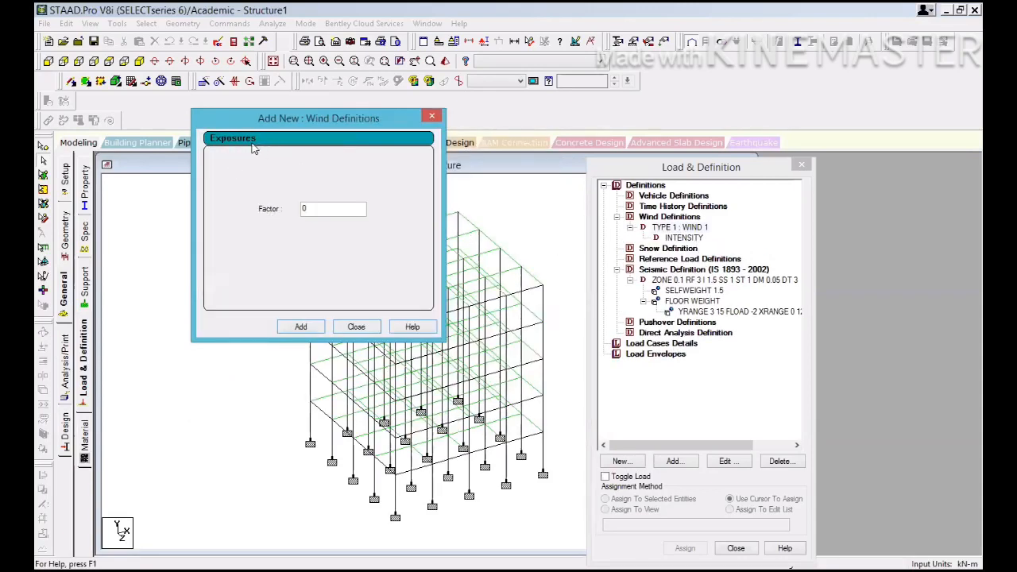
Step: Add an exposure with a factor of 0.5 to WIND 1 and close the dialog
drag(324, 210, 262, 207)
drag(312, 115, 210, 144)
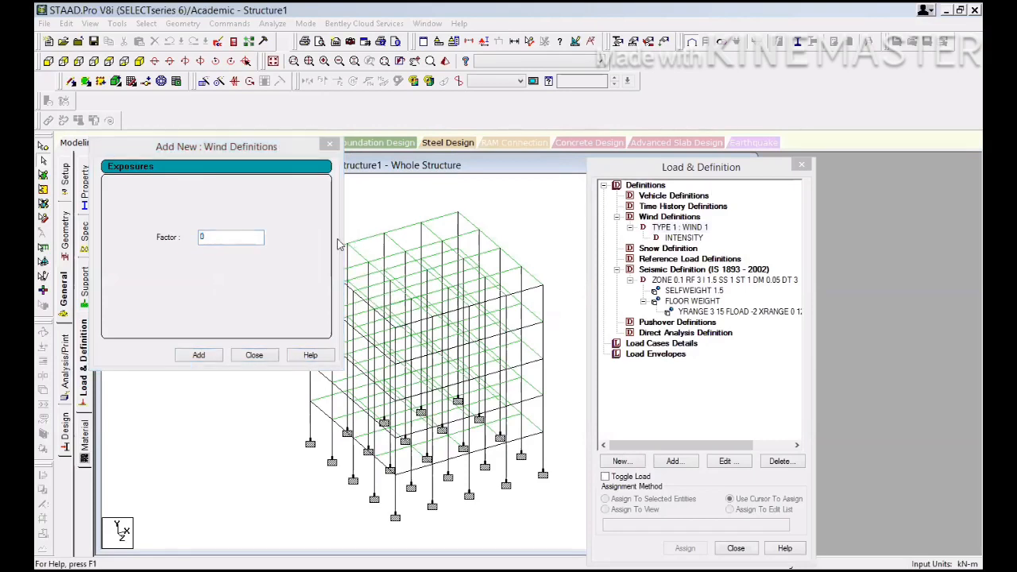
click(153, 241)
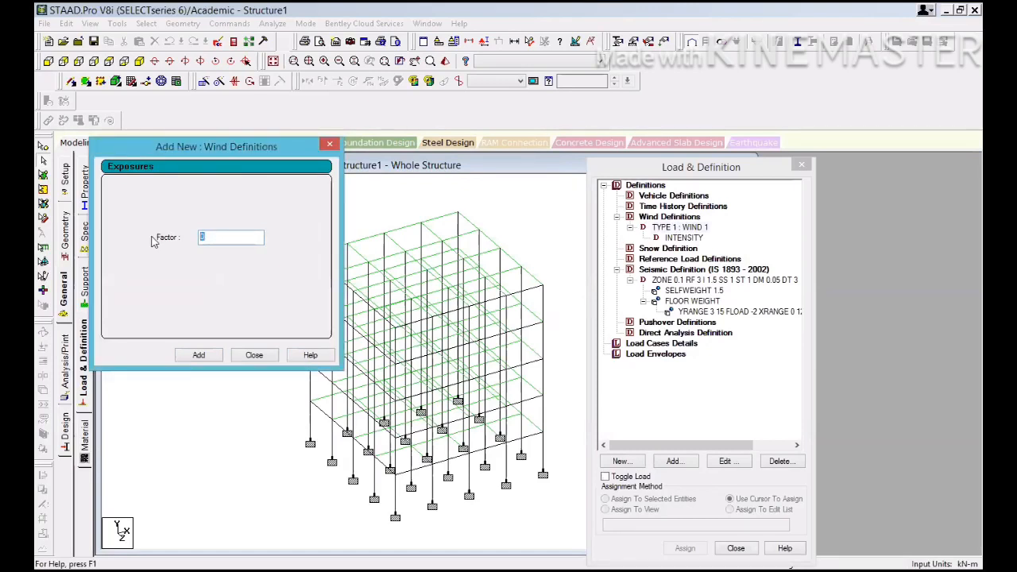
text(0.5)
click(199, 355)
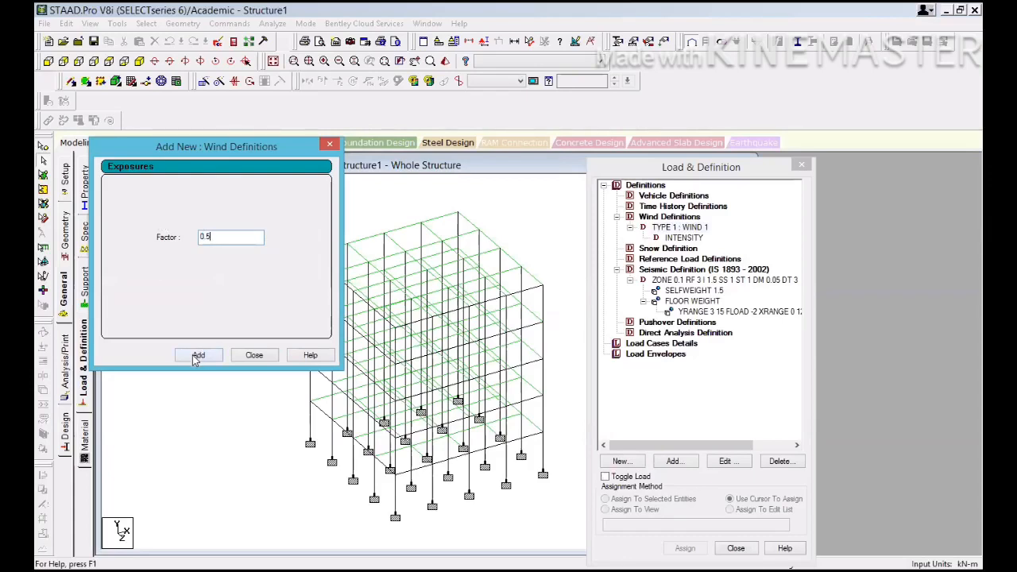
click(253, 355)
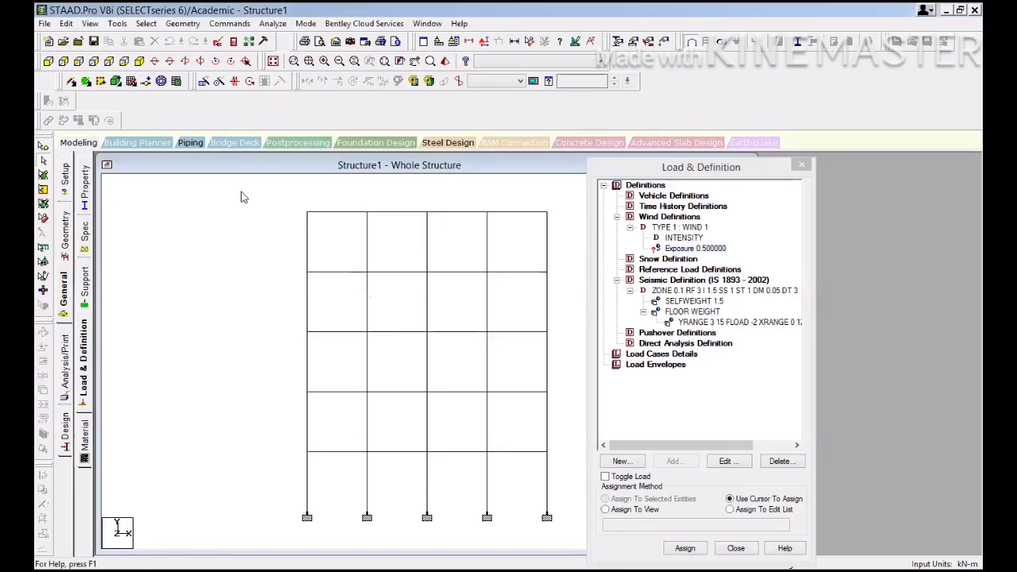
Step: Assign the 0.5 exposure of WIND 1 to all frame nodes above the supports, using the selected-nodes method
drag(241, 192, 336, 247)
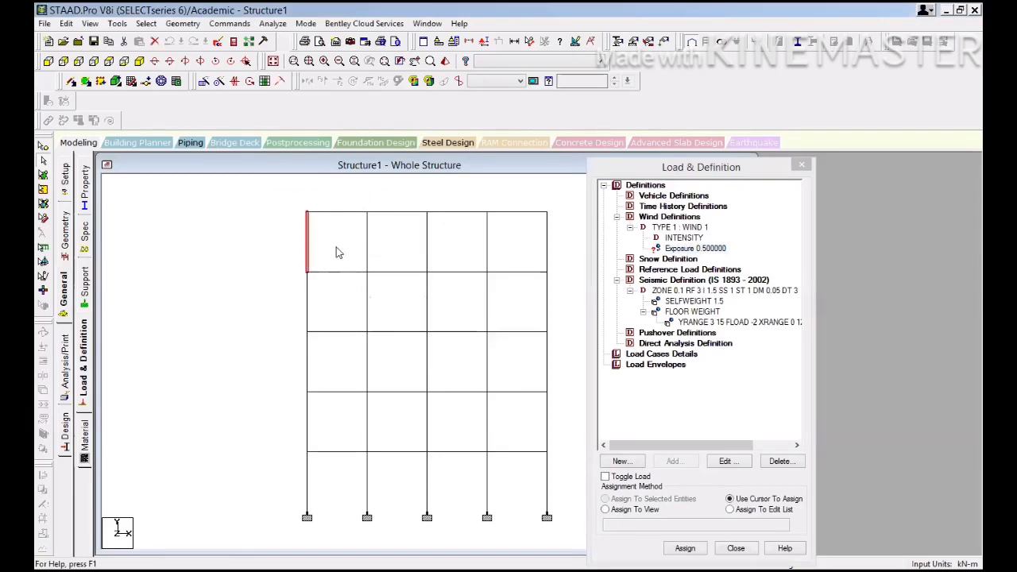
click(44, 159)
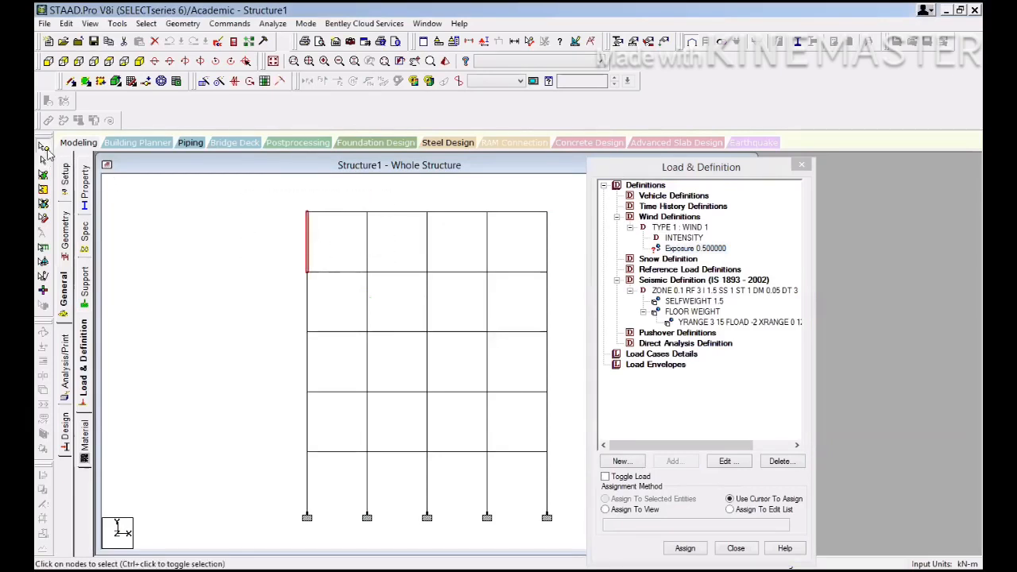
click(189, 261)
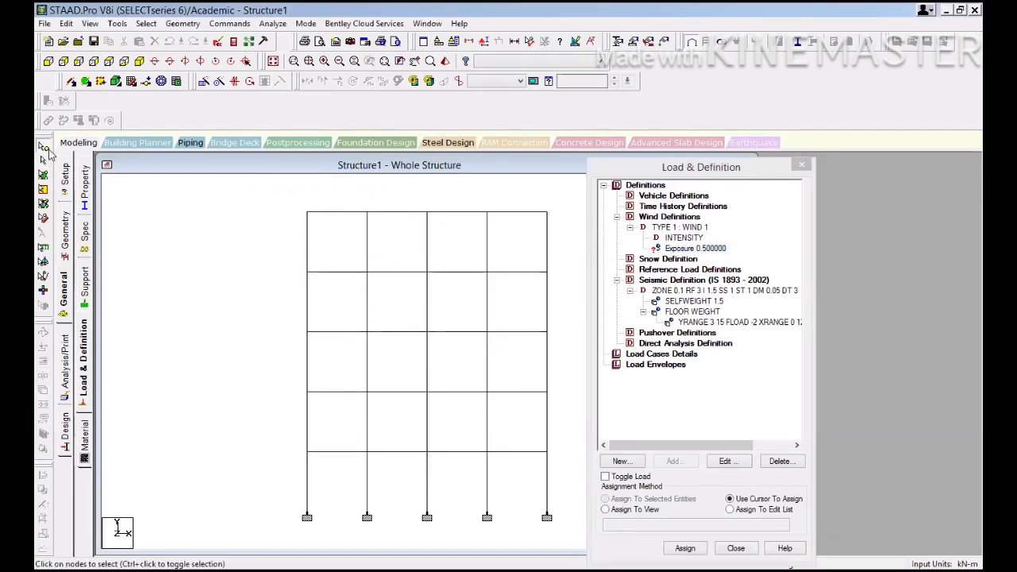
drag(248, 198, 570, 457)
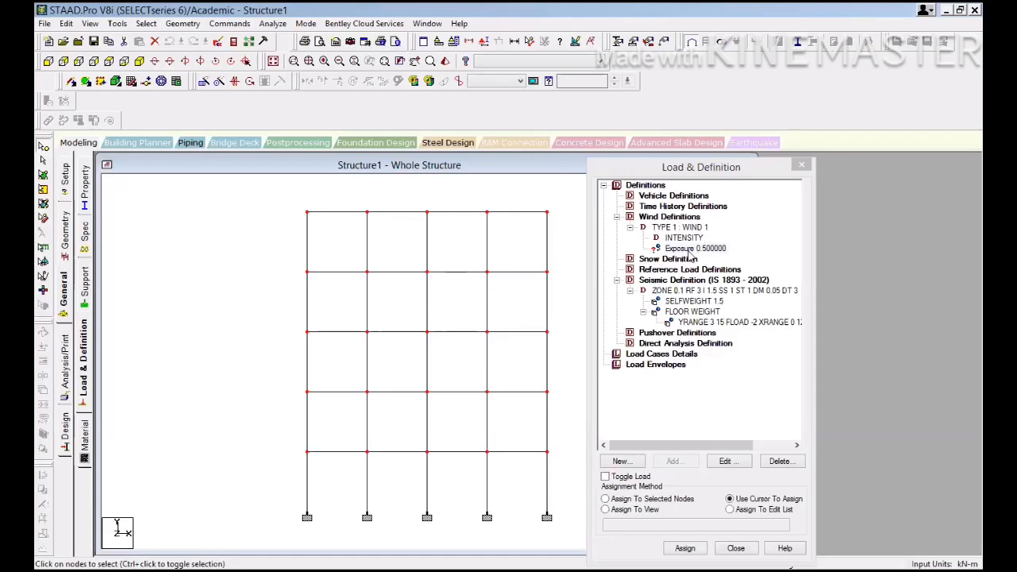
click(651, 460)
click(658, 501)
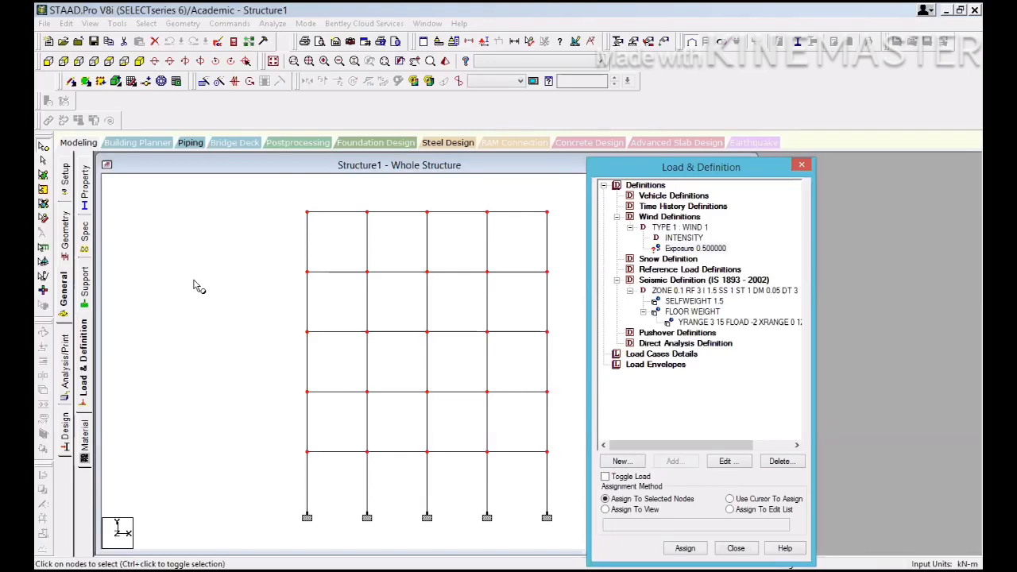
click(680, 548)
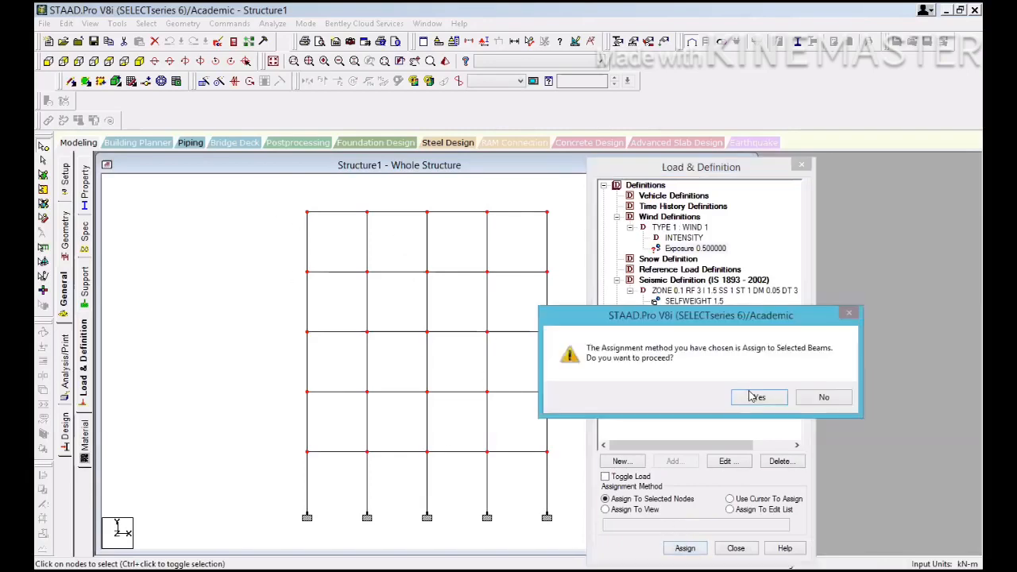
click(756, 396)
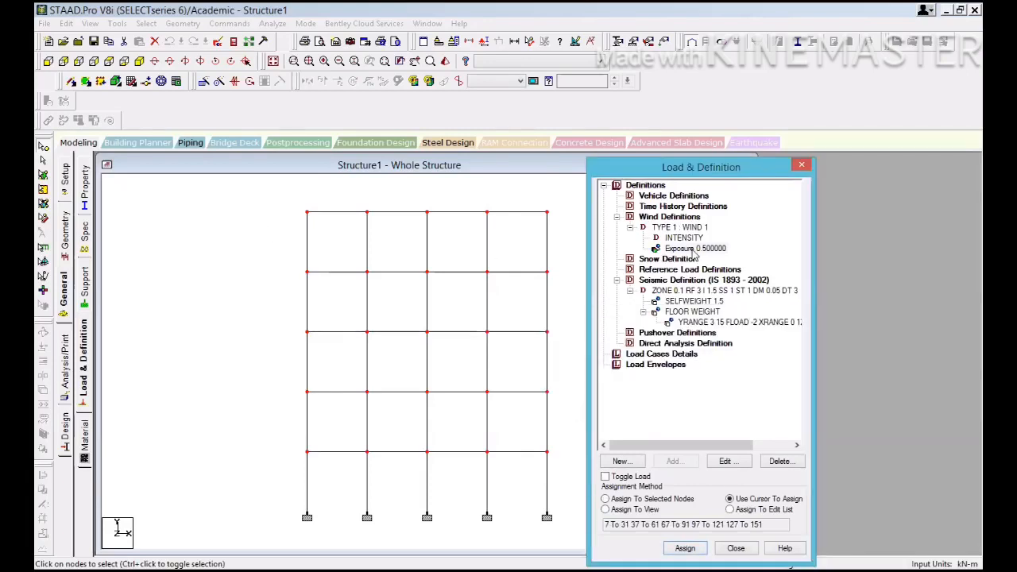
Step: Collapse the wind and seismic definitions and the whole Definitions branch in the load tree
click(675, 227)
click(680, 237)
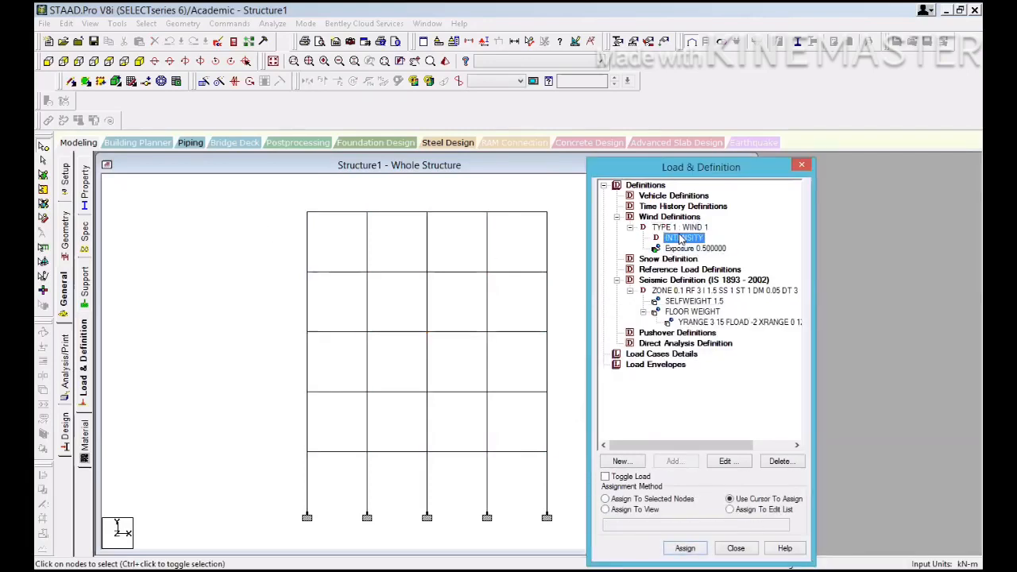
click(680, 217)
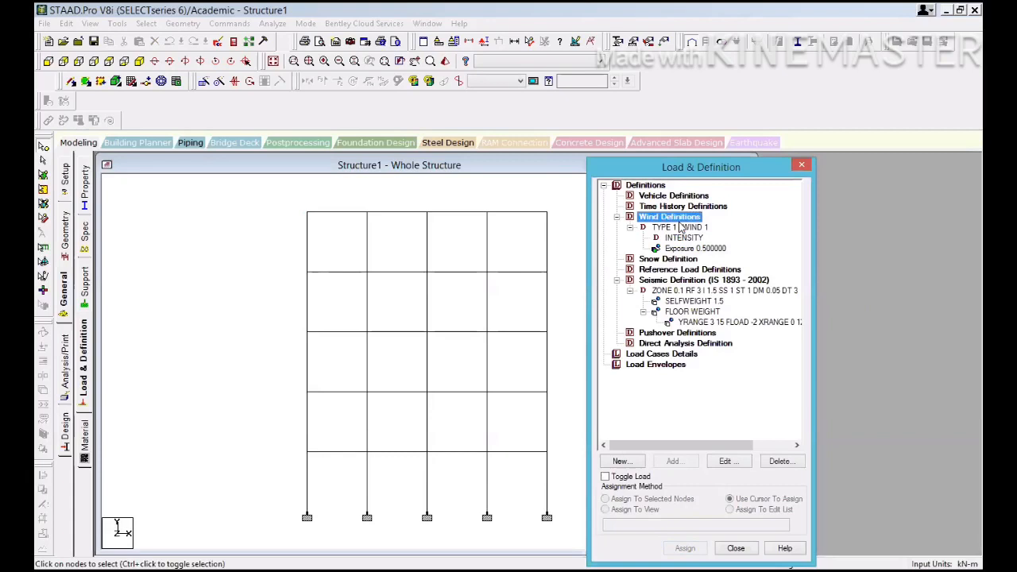
click(676, 280)
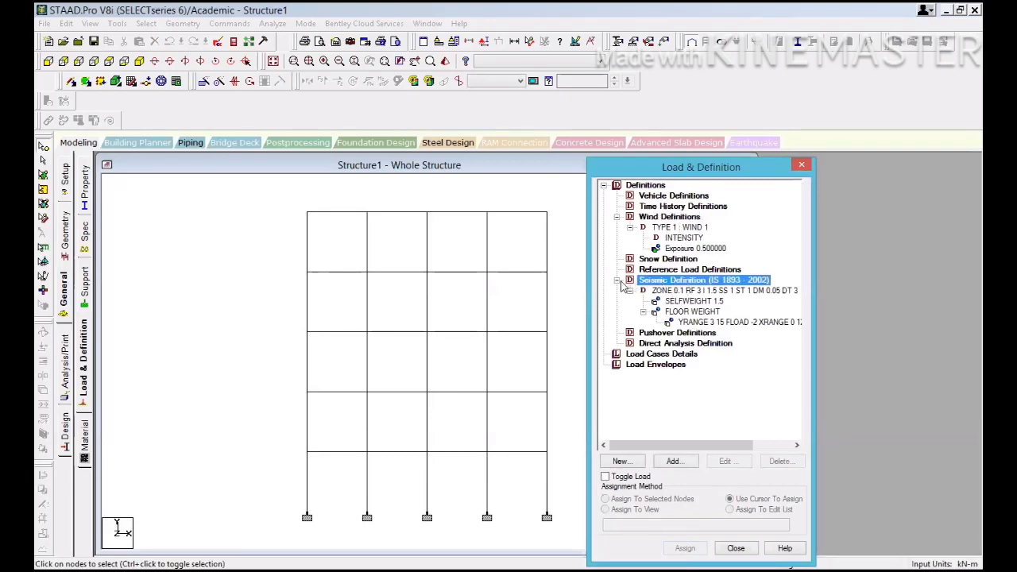
click(617, 217)
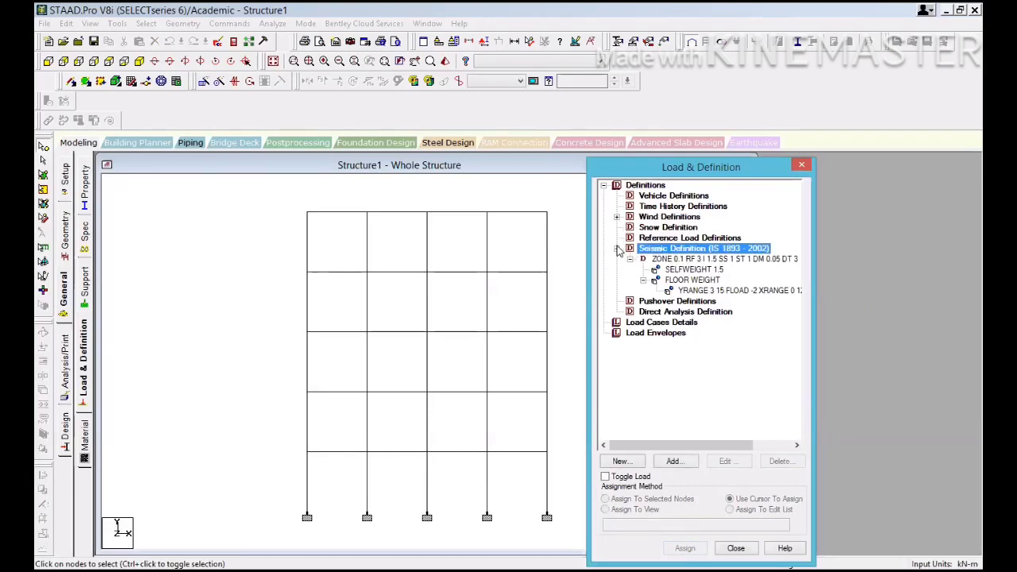
click(617, 249)
click(604, 186)
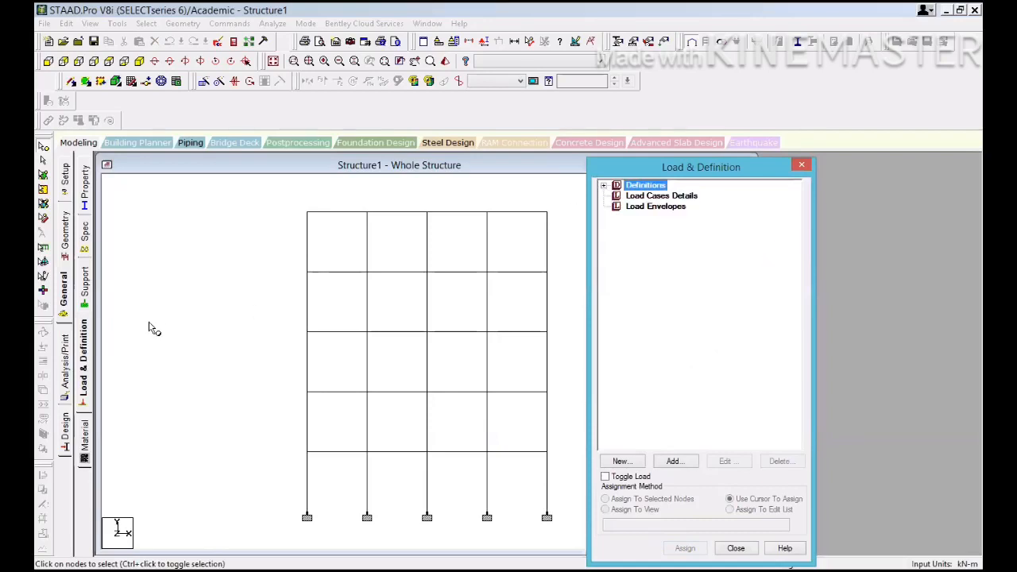
Step: Show the frame isometrically and start primary load case 1 with the loading type Seismic
click(139, 62)
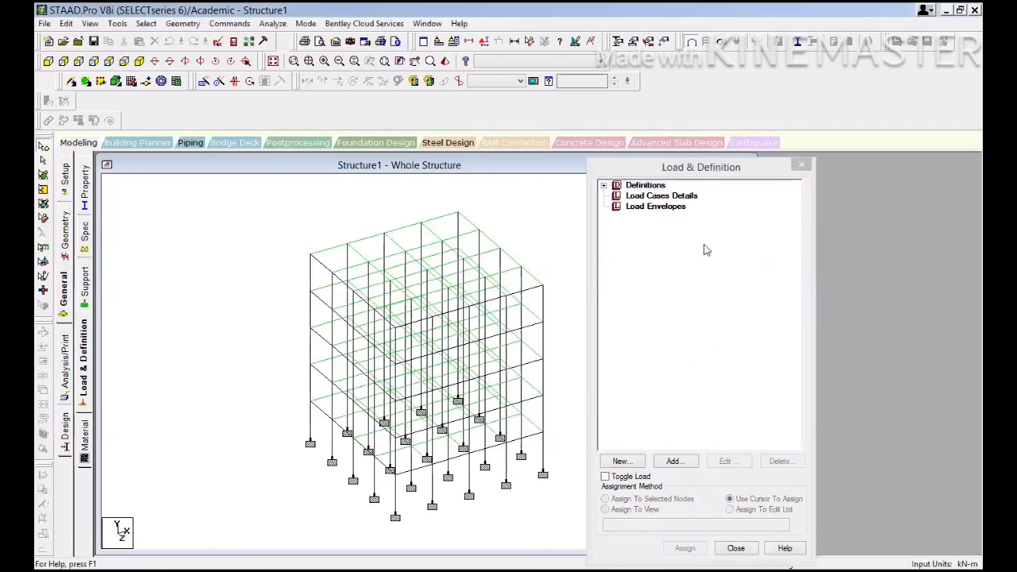
click(659, 196)
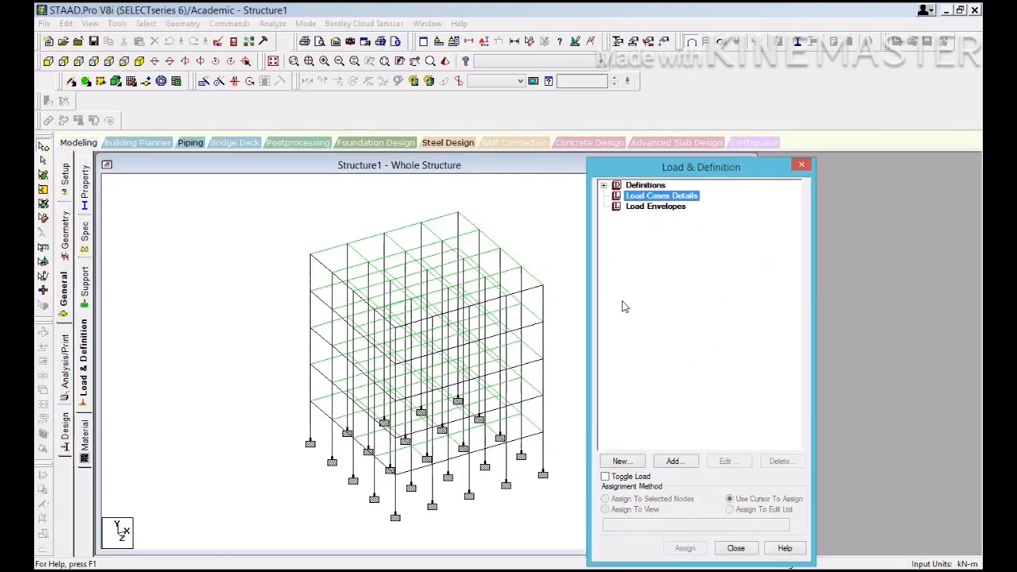
click(678, 465)
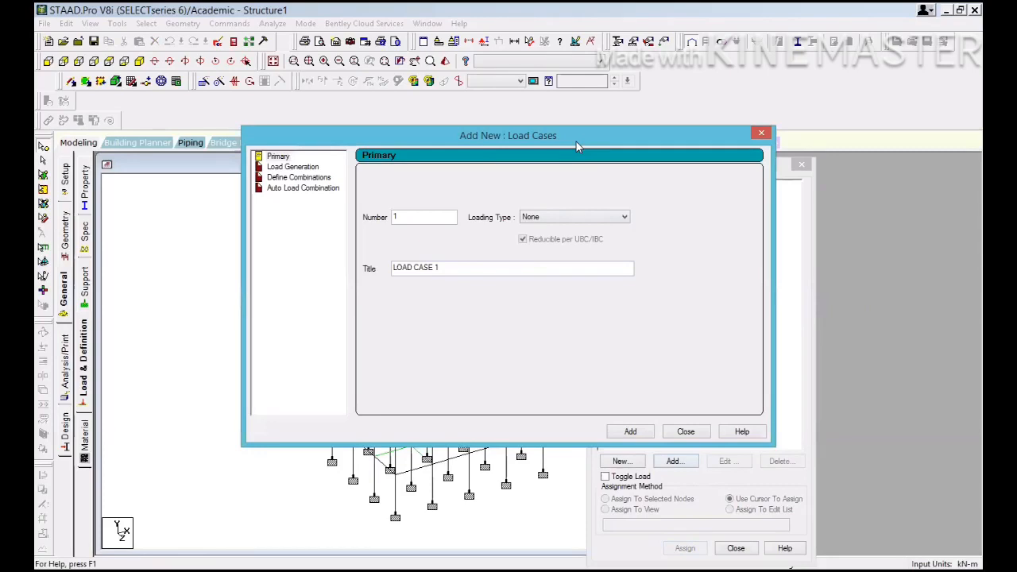
drag(576, 141, 648, 232)
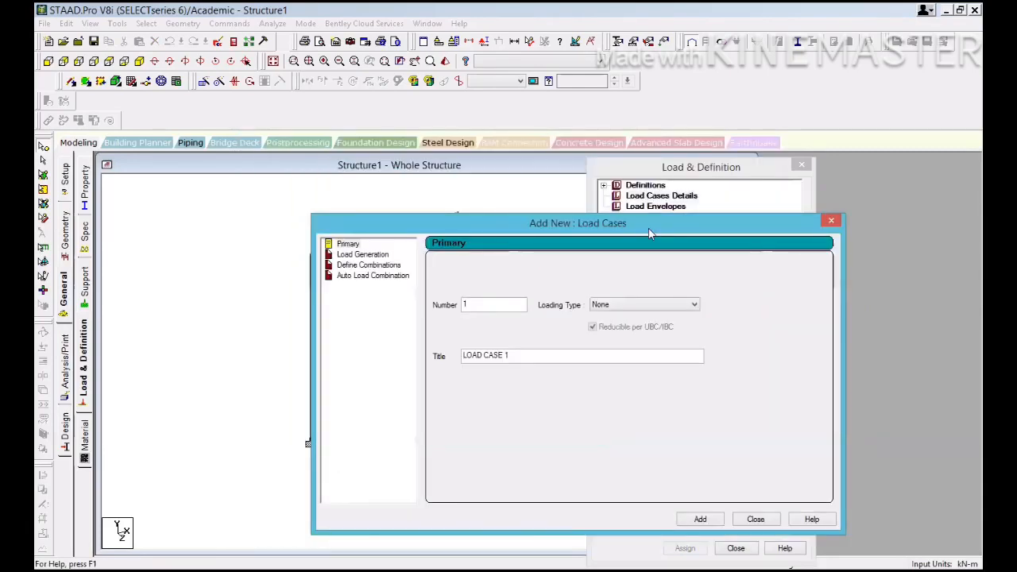
click(630, 305)
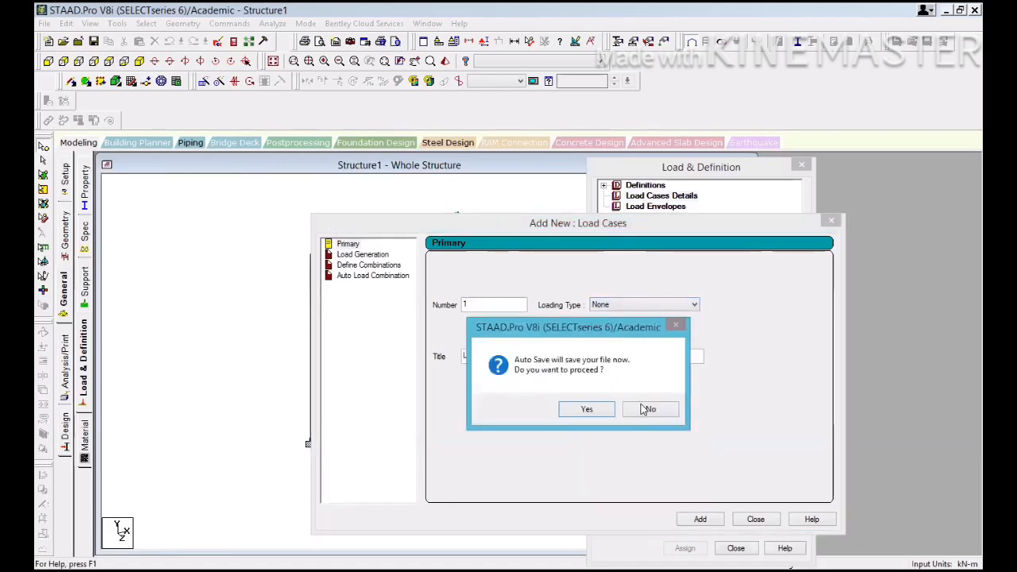
click(645, 409)
click(640, 306)
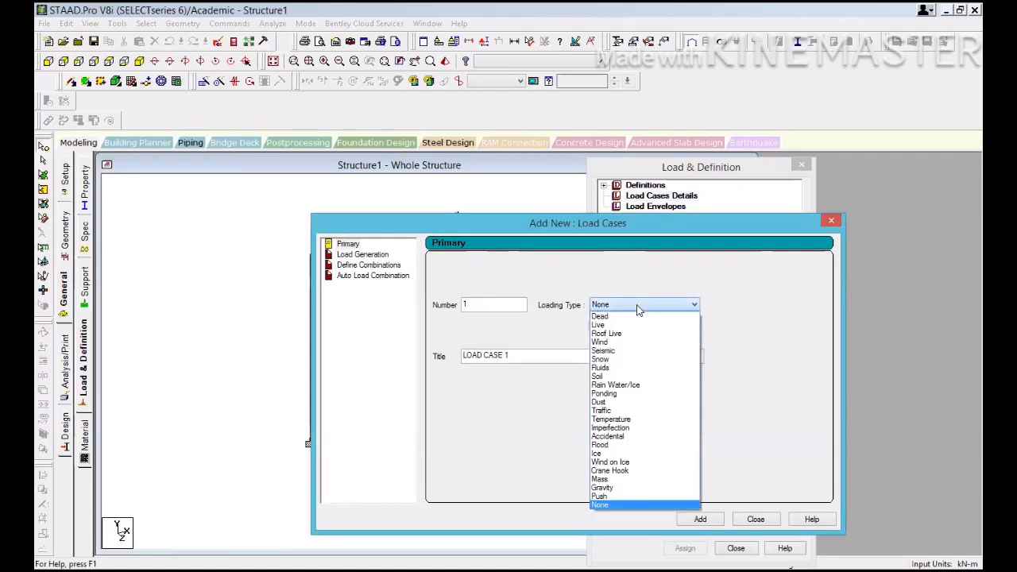
click(633, 351)
Step: Title load case 1 "SL +X" and add it to the load cases
click(521, 355)
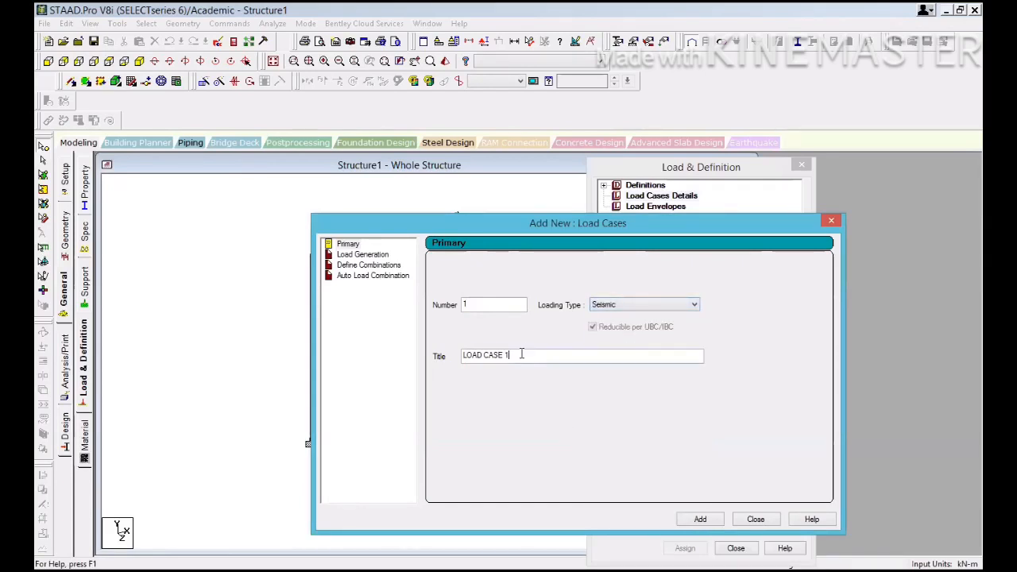
drag(521, 354, 445, 359)
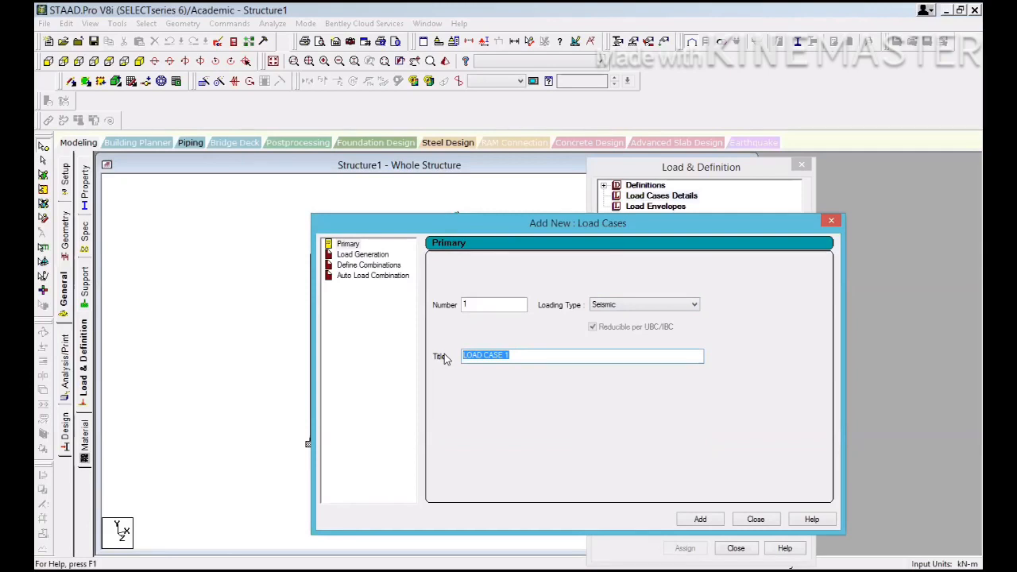
text(e)
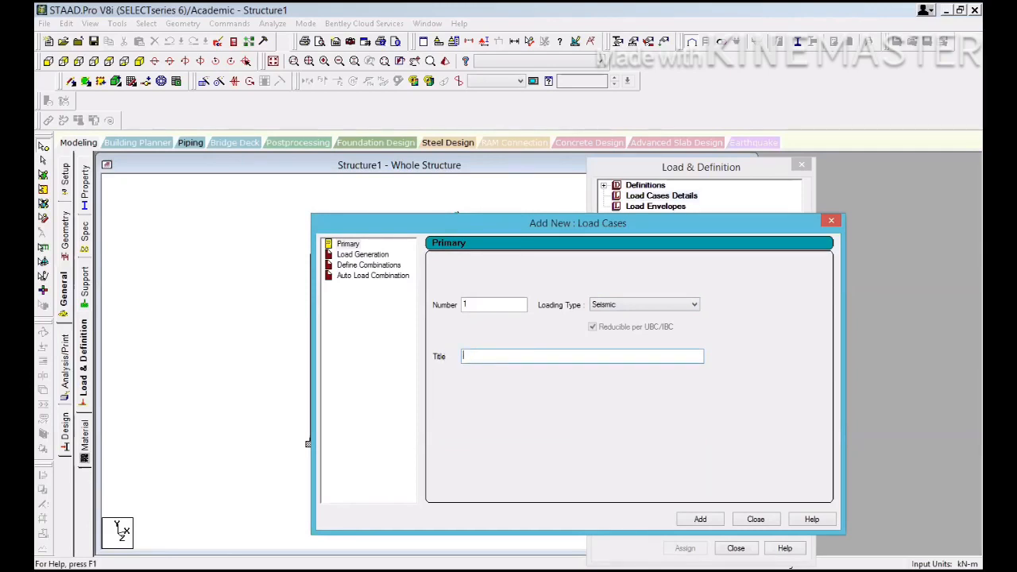
text(L)
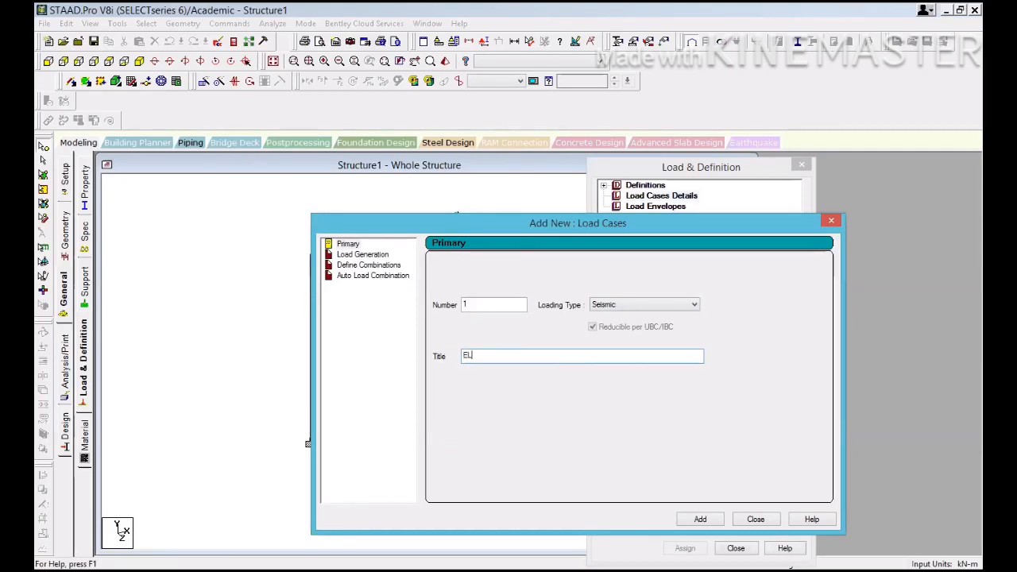
key(BackSpace)
key(BackSpace)
text(SL)
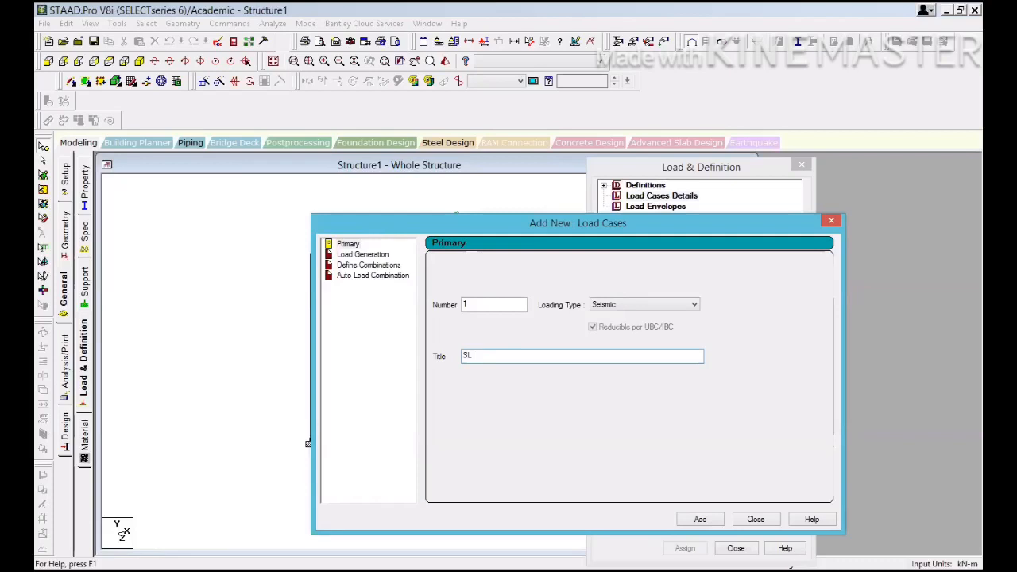
text( +)
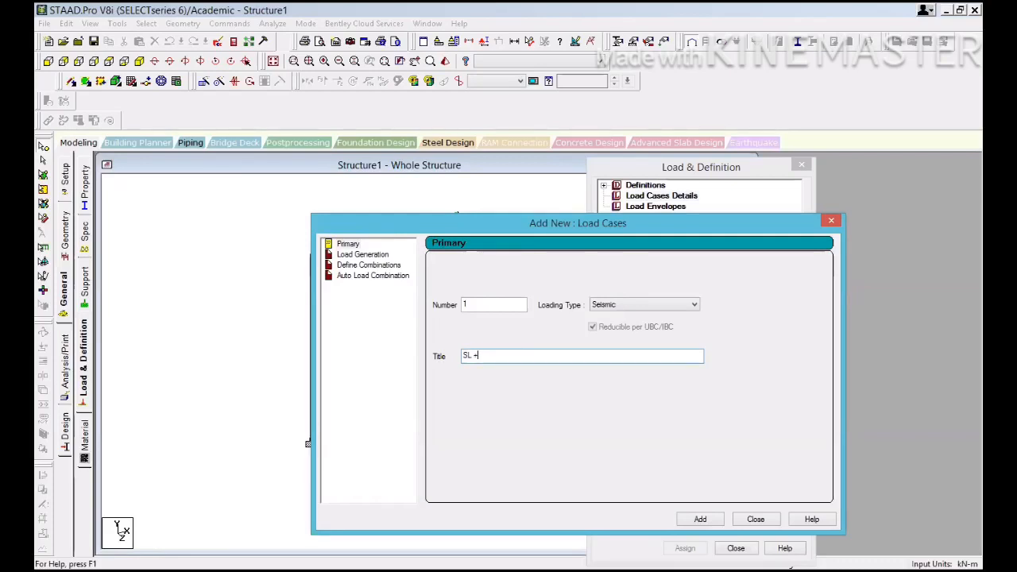
text(X)
click(703, 519)
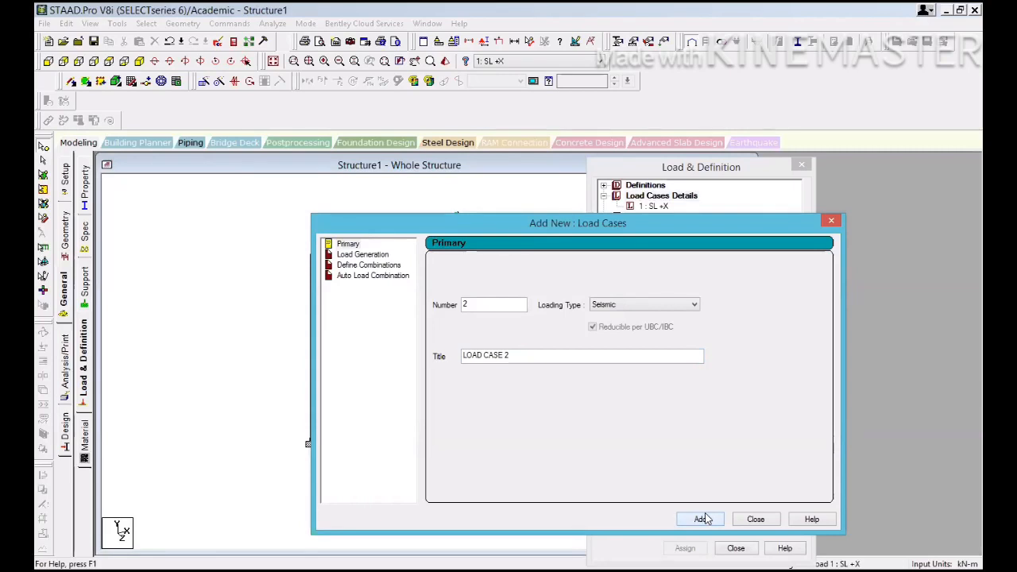
Step: Add seismic load case 2 with the title "SL -X"
drag(530, 356, 450, 359)
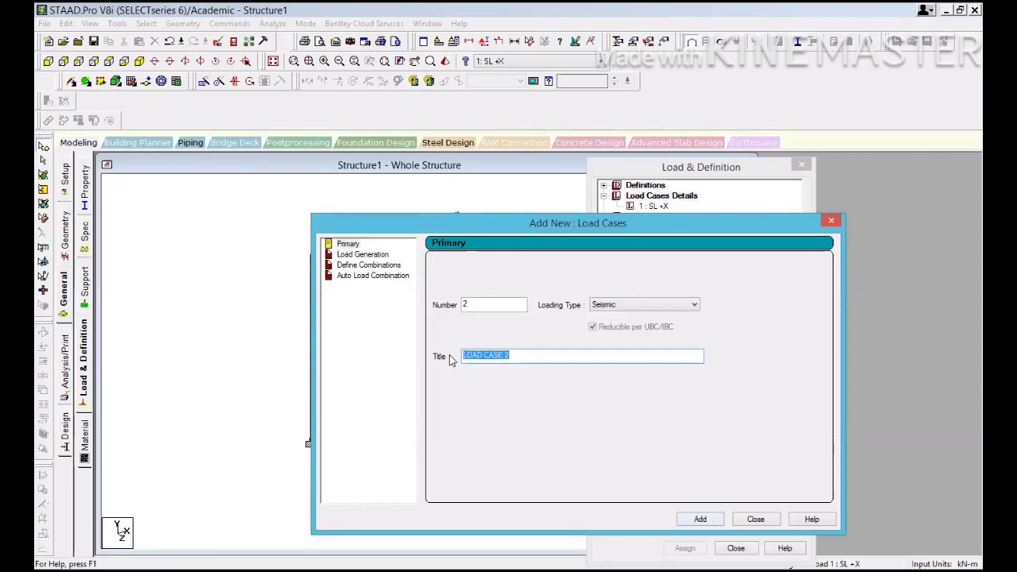
text(SL)
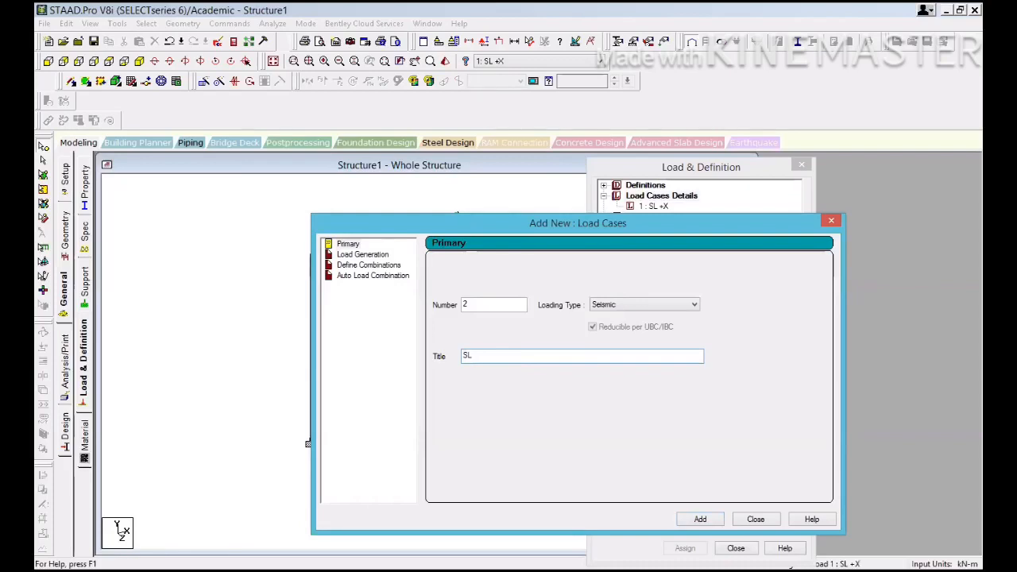
text( -X)
click(697, 519)
Step: Add seismic load case 3 with the title "SL +Z"
drag(526, 356, 424, 354)
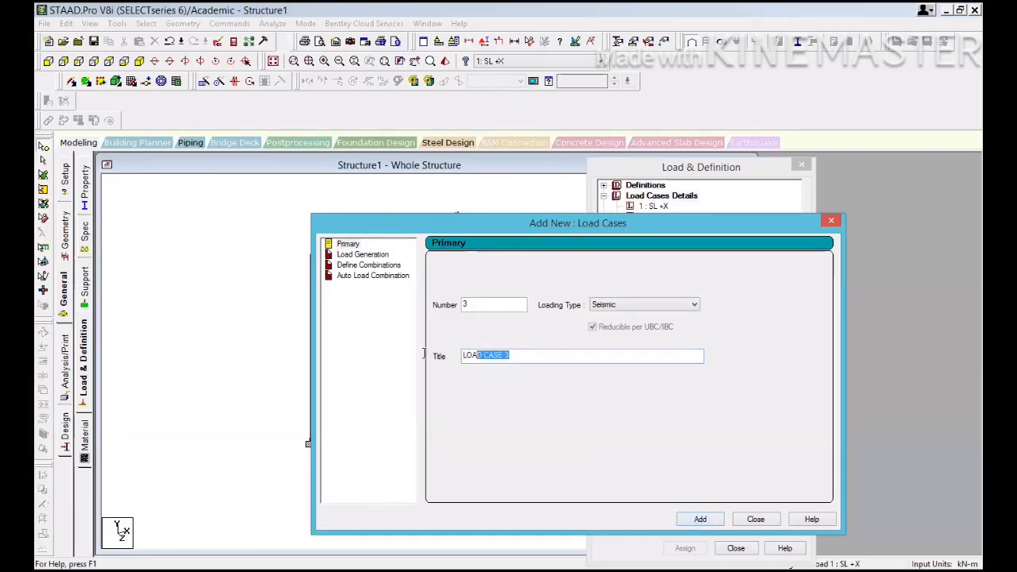
text(SL +Z)
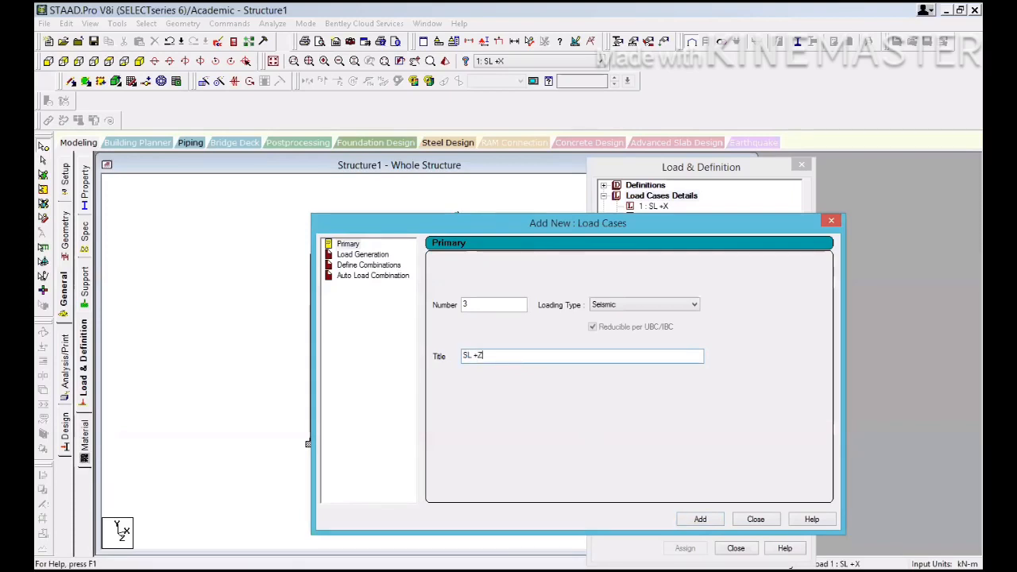
click(699, 519)
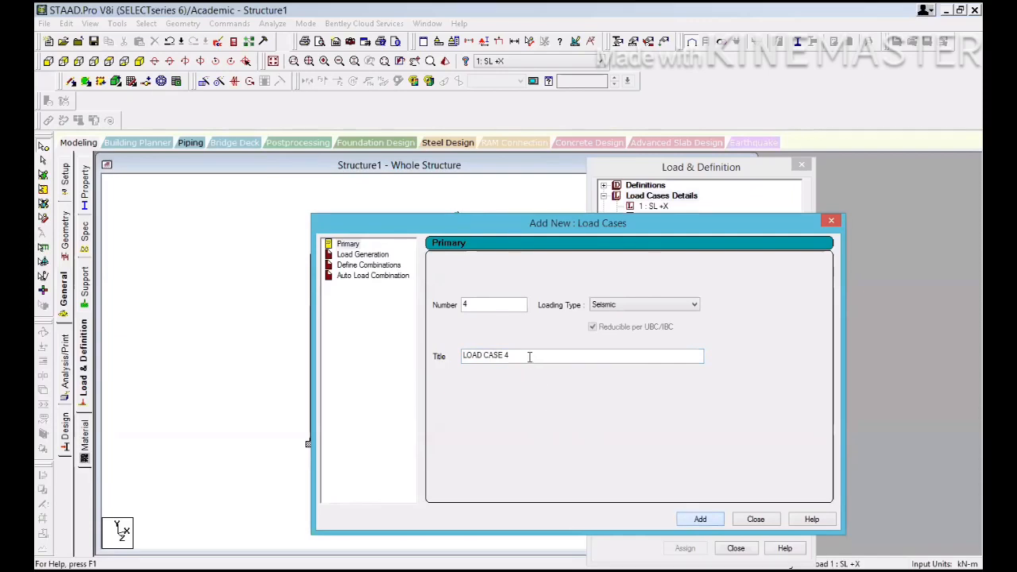
Step: Add seismic load case 4 with the title "SL -Z" and finish creating load cases
drag(529, 357, 420, 362)
text(SL )
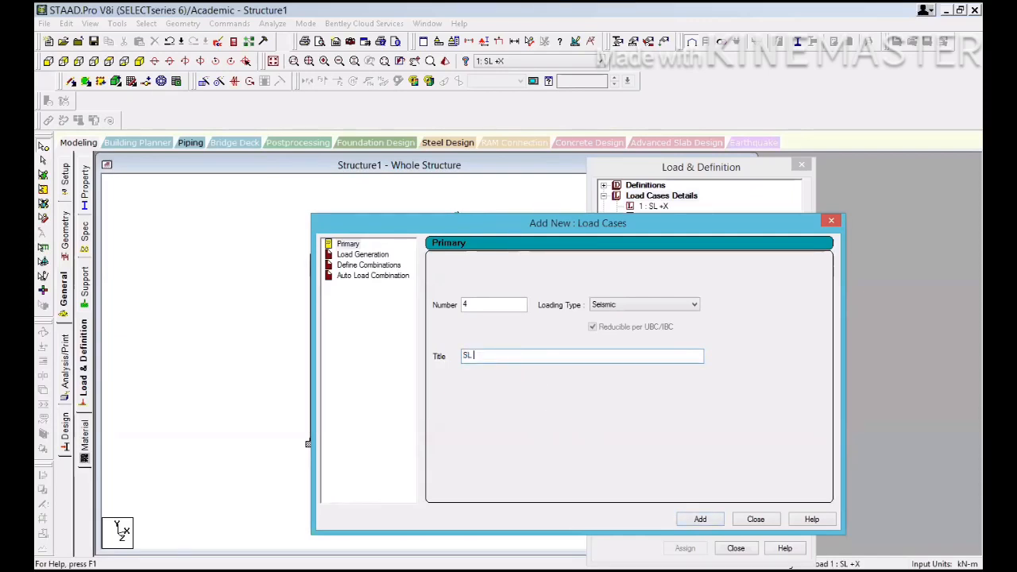
text(-Z)
click(699, 519)
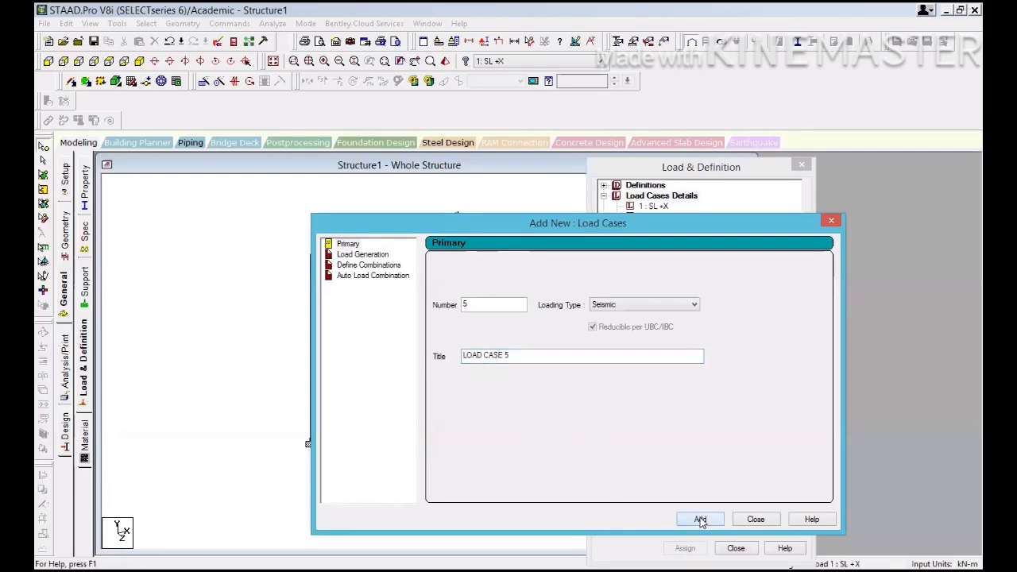
click(753, 520)
Step: Add an X-direction seismic load with a factor of 1 to load case SL +X
click(664, 207)
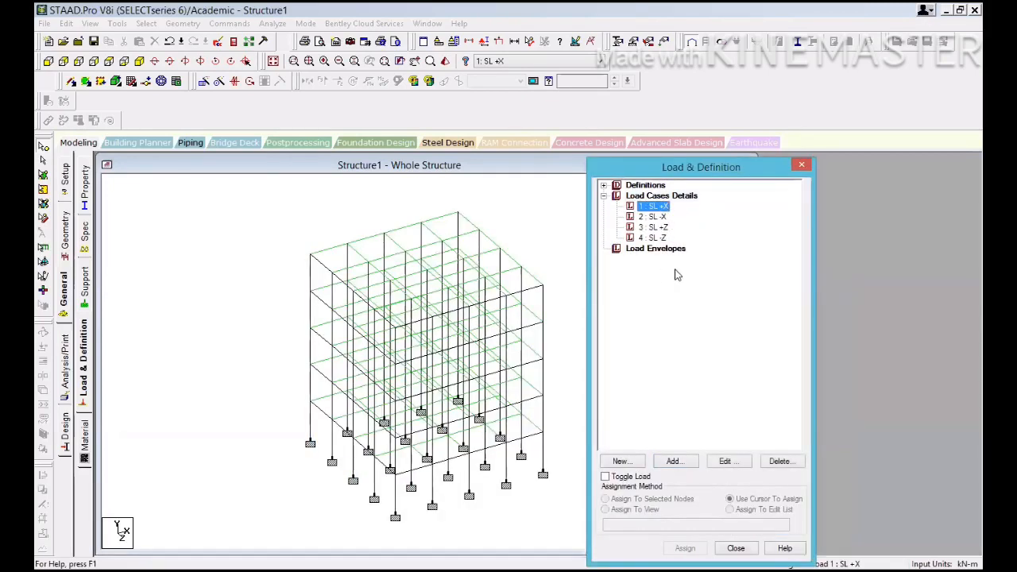
click(674, 461)
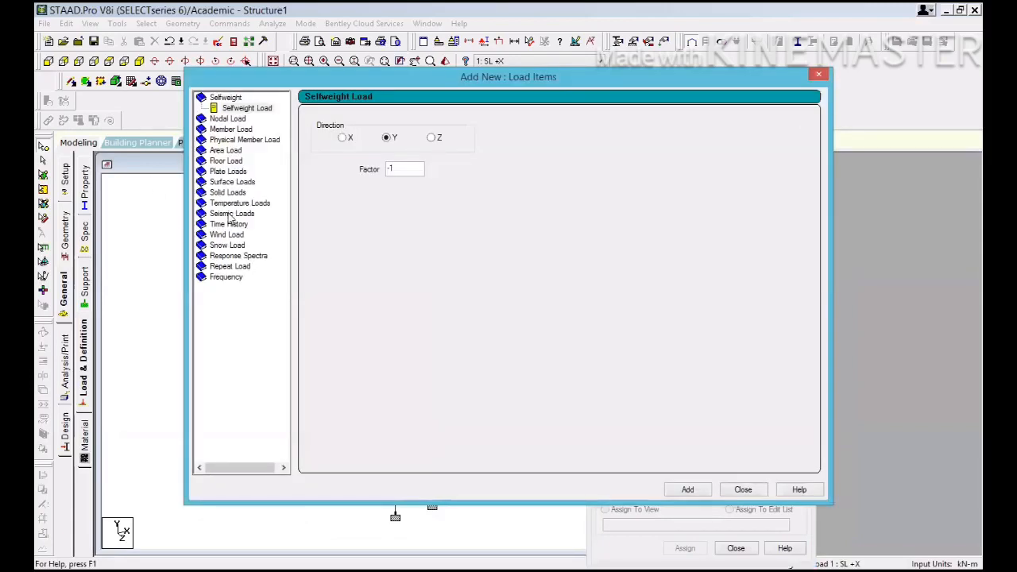
click(233, 214)
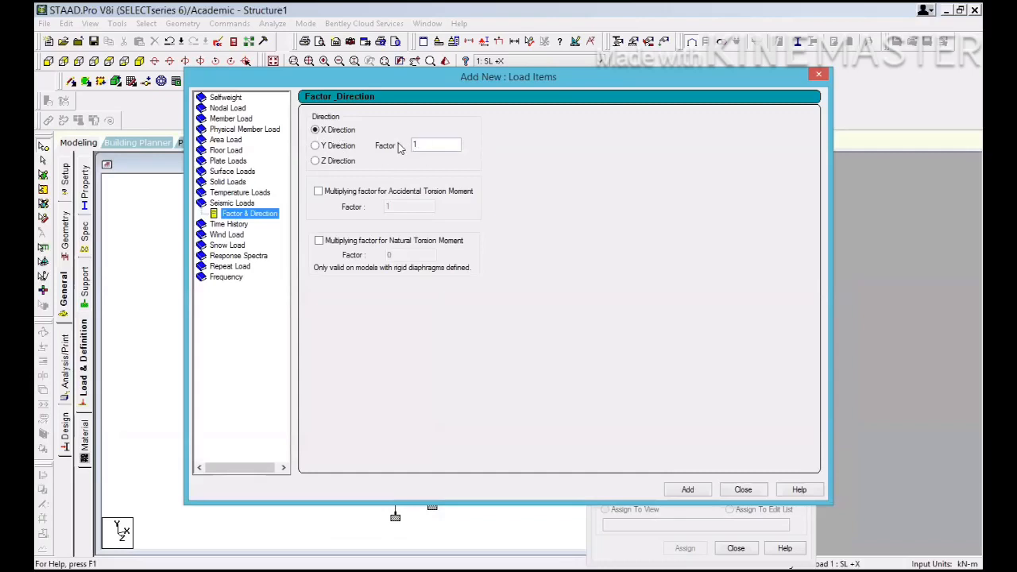
click(688, 490)
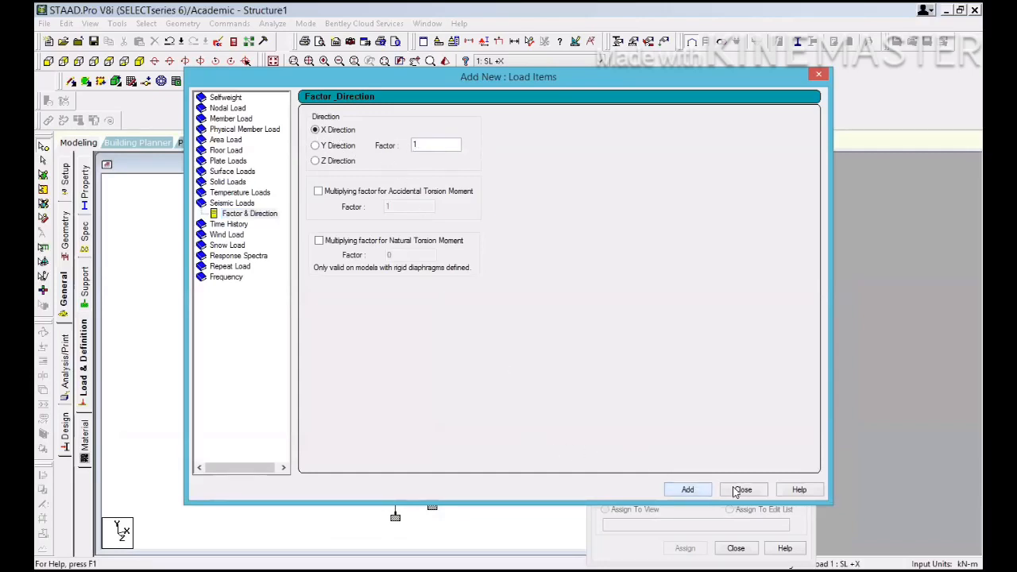
click(739, 490)
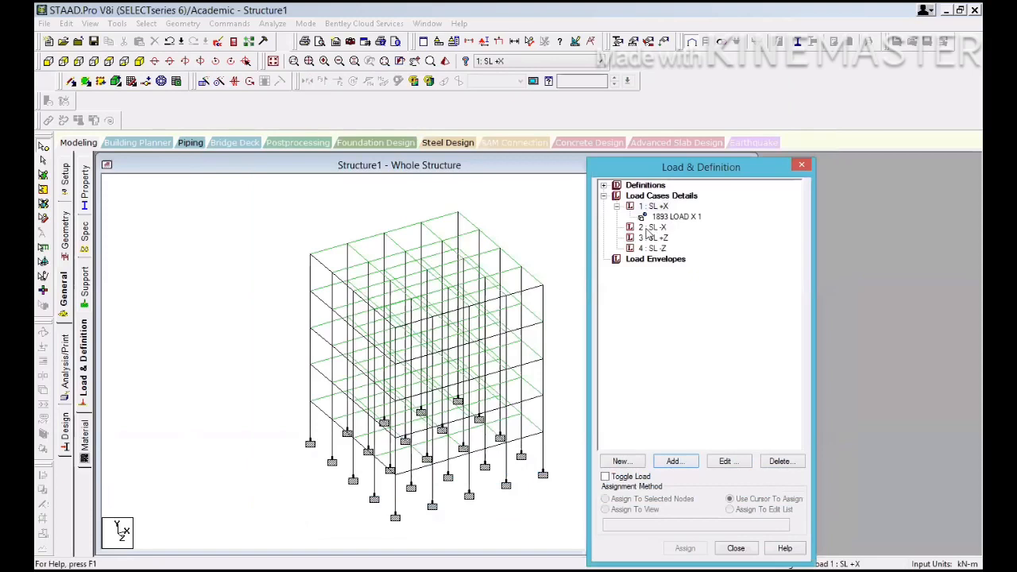
Step: Add an X-direction seismic load with a factor of -1 to load case SL -X
click(675, 460)
click(228, 224)
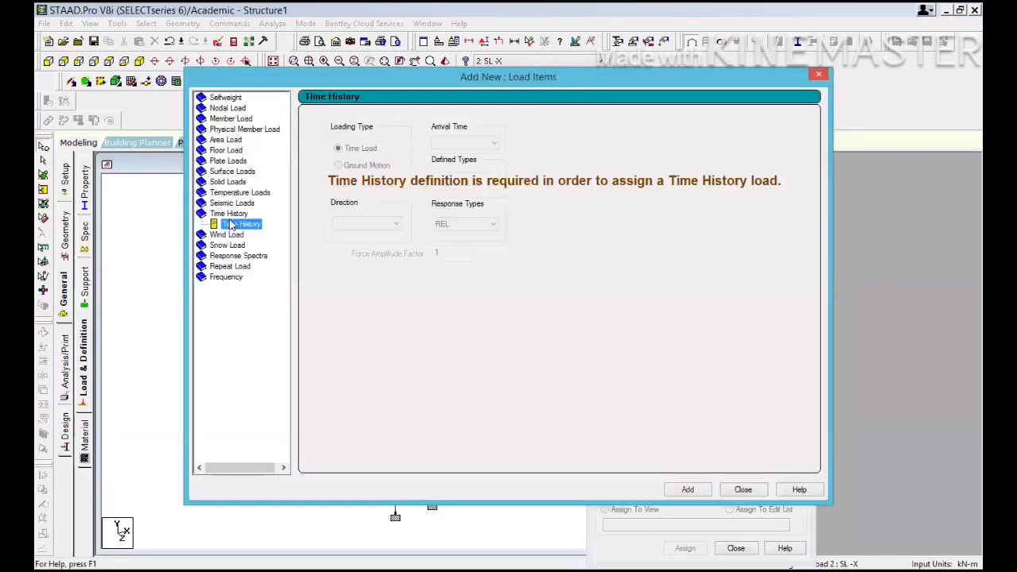
click(231, 213)
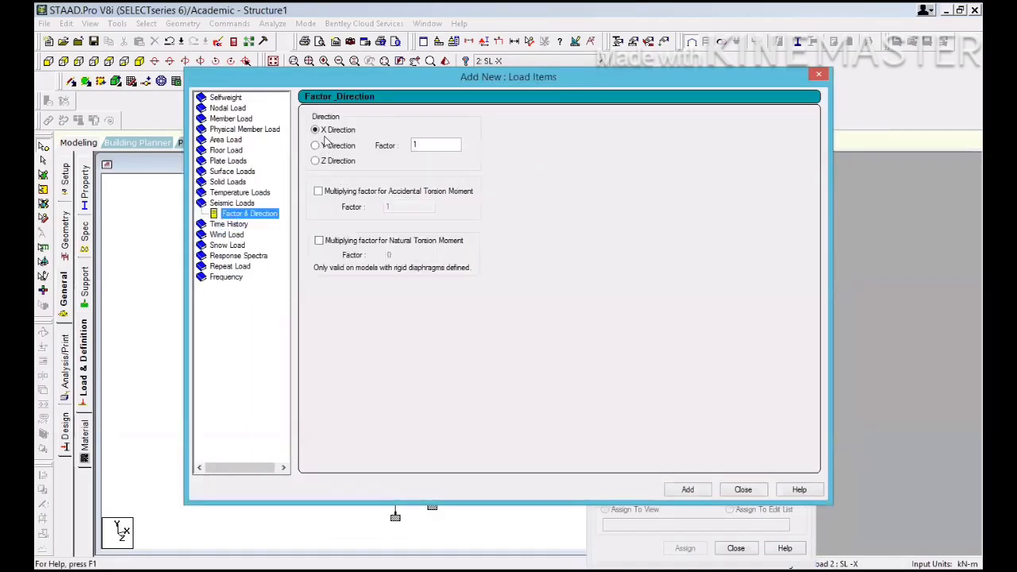
drag(430, 145, 366, 146)
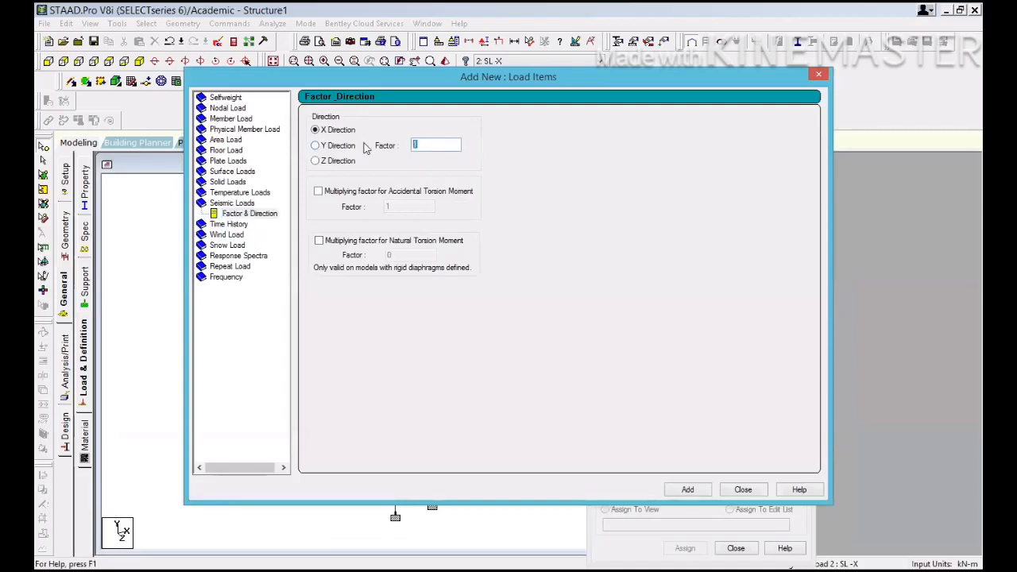
text(-)
click(684, 490)
click(741, 490)
Step: Add a Z-direction seismic load with a factor of 1 to load case SL +Z
click(653, 249)
click(679, 461)
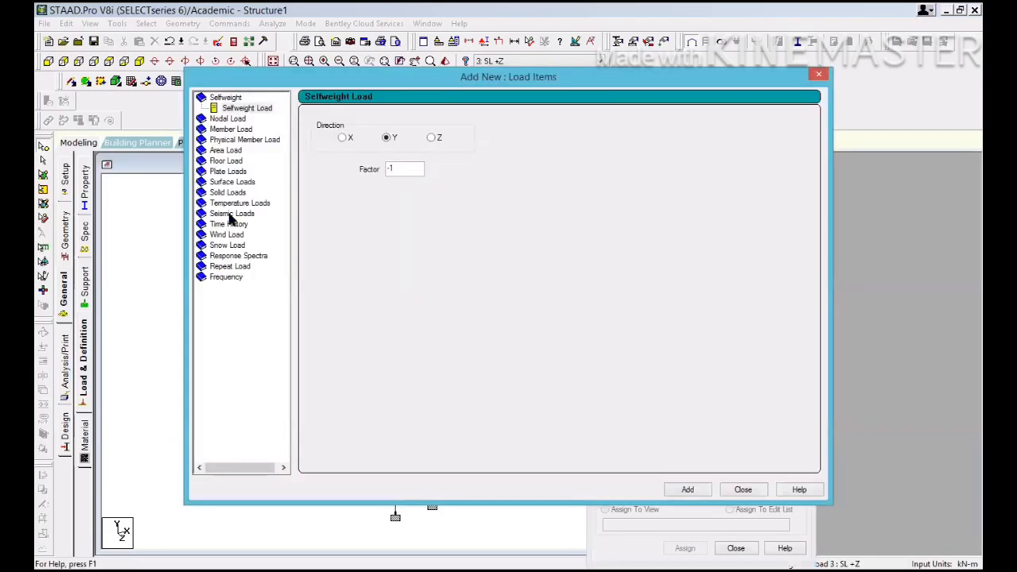
click(230, 213)
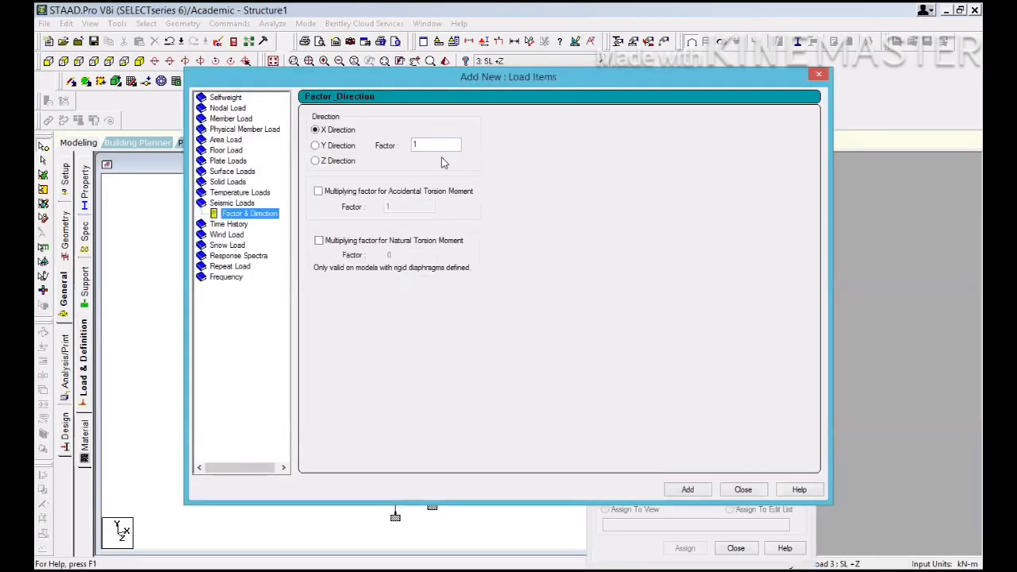
click(315, 161)
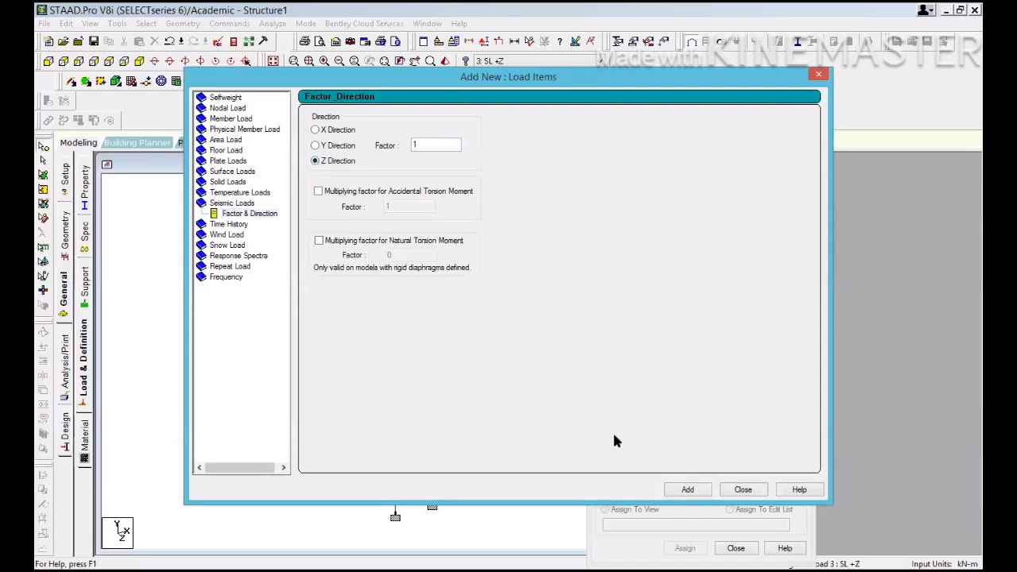
click(681, 491)
click(742, 489)
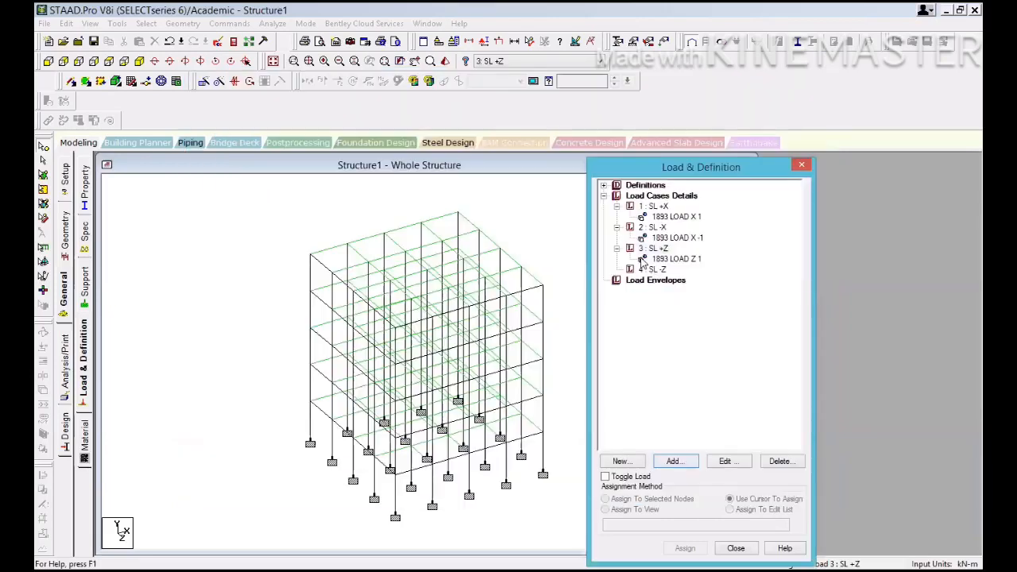
Step: Add a Z-direction seismic load with a factor of -1 to load case SL -Z
click(653, 270)
click(674, 462)
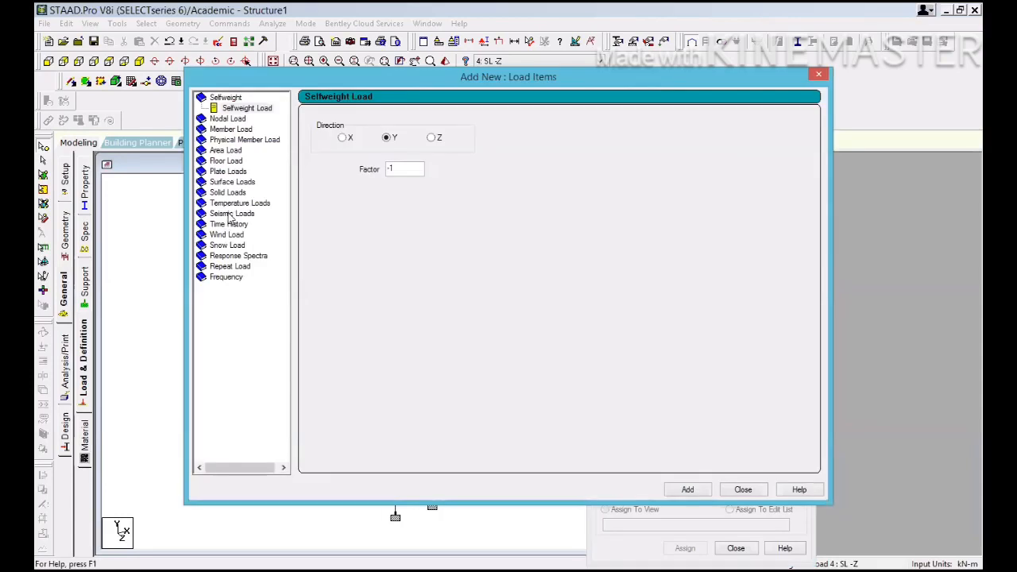
click(231, 215)
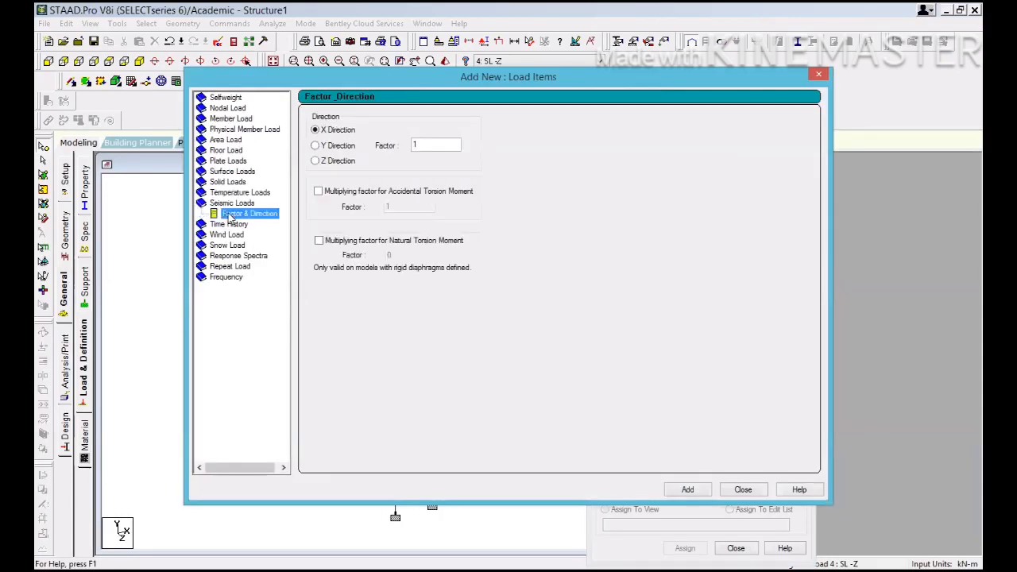
click(332, 161)
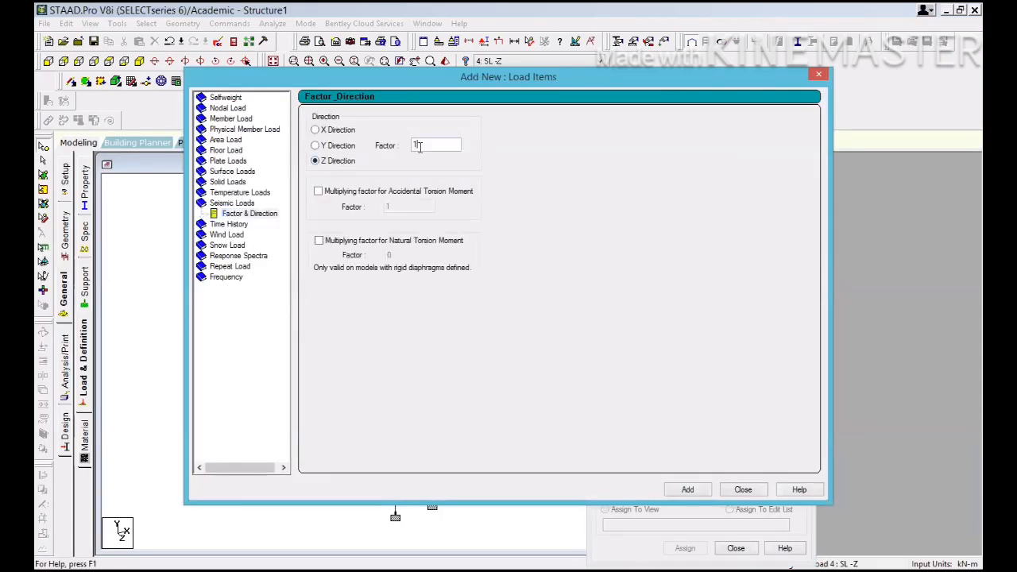
drag(419, 147, 373, 148)
text(-)
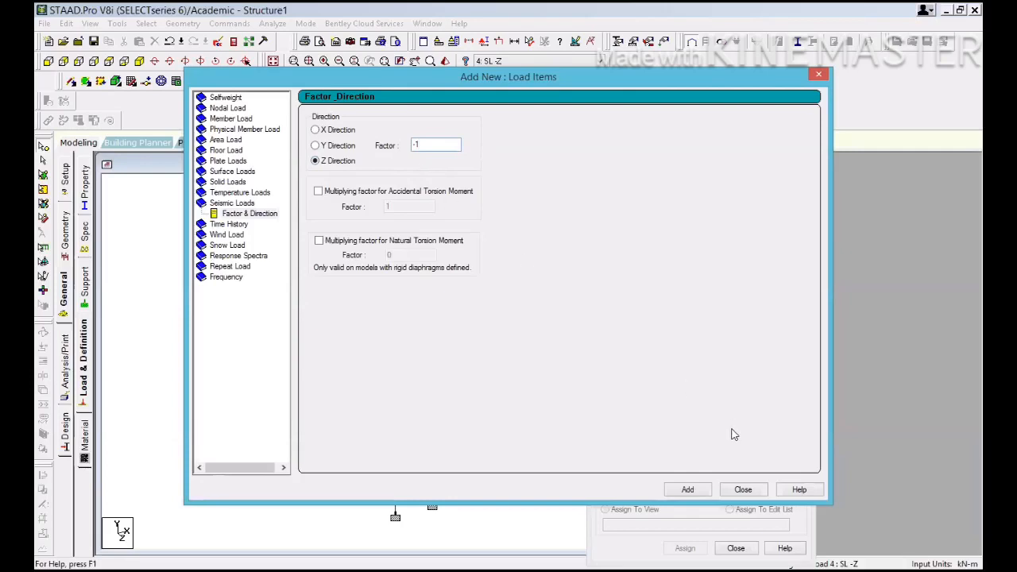
click(688, 490)
click(742, 490)
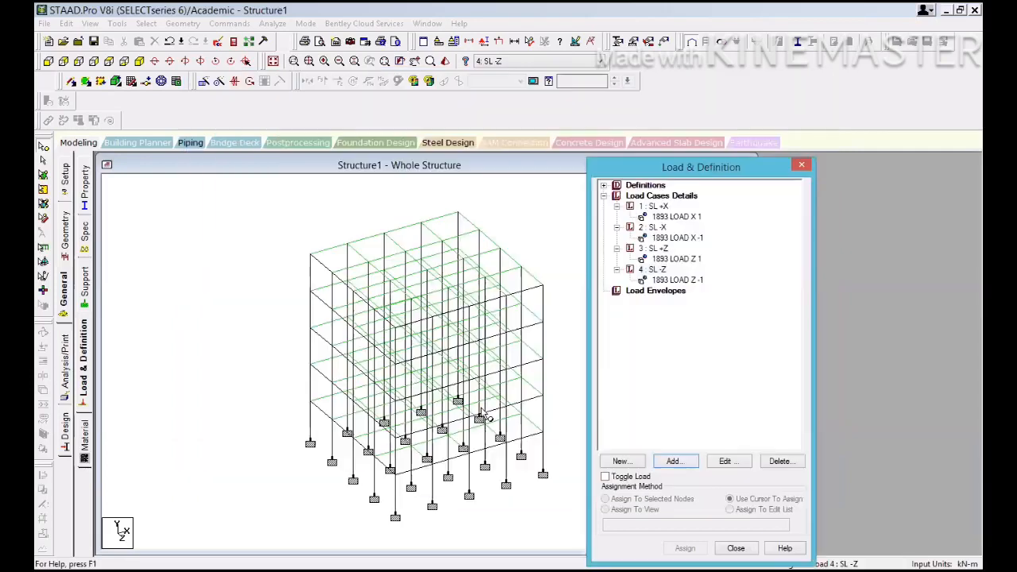
Step: Add load case 5 with the Dead loading type and the title "DL"
click(658, 218)
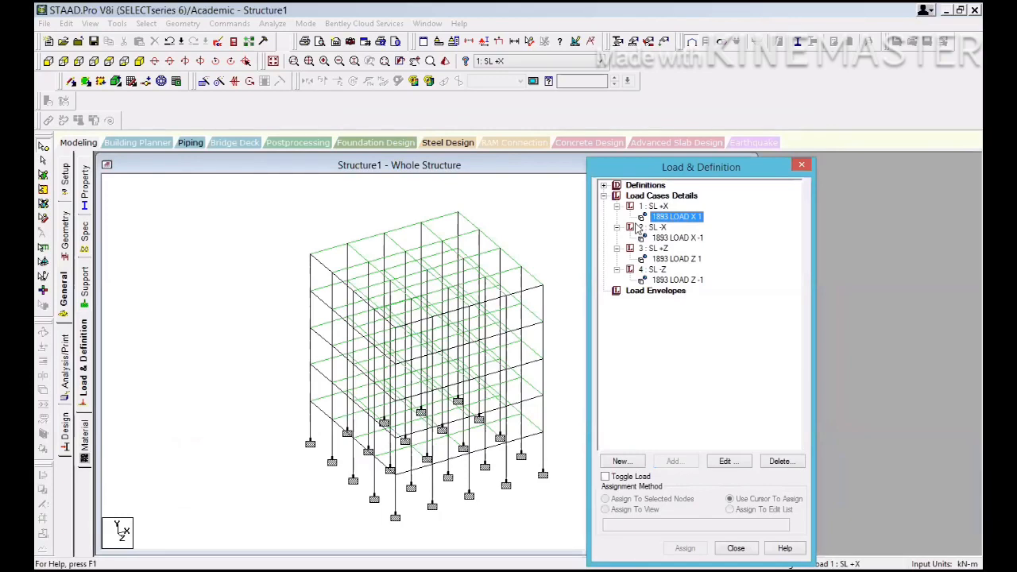
click(651, 196)
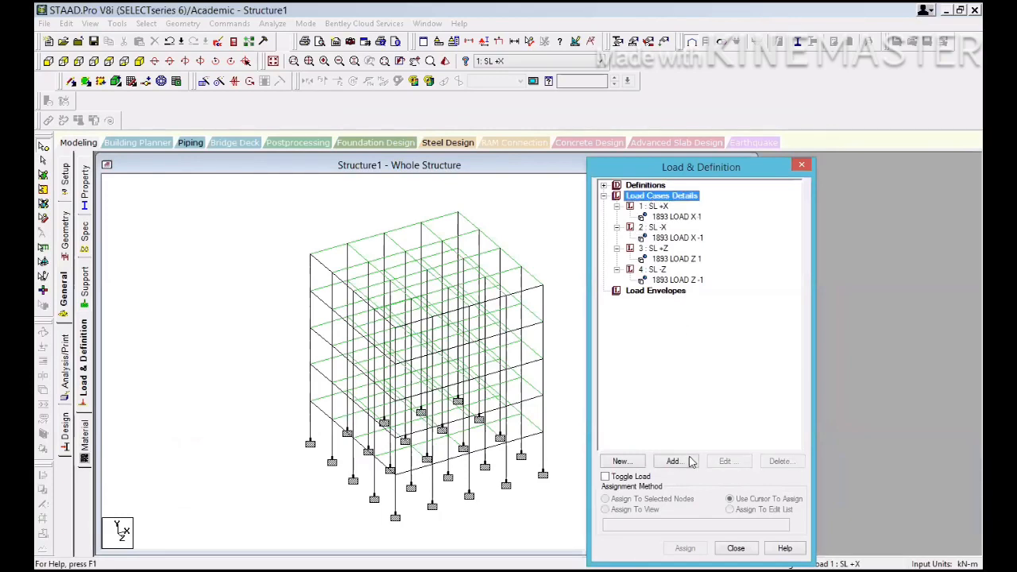
click(679, 462)
click(560, 216)
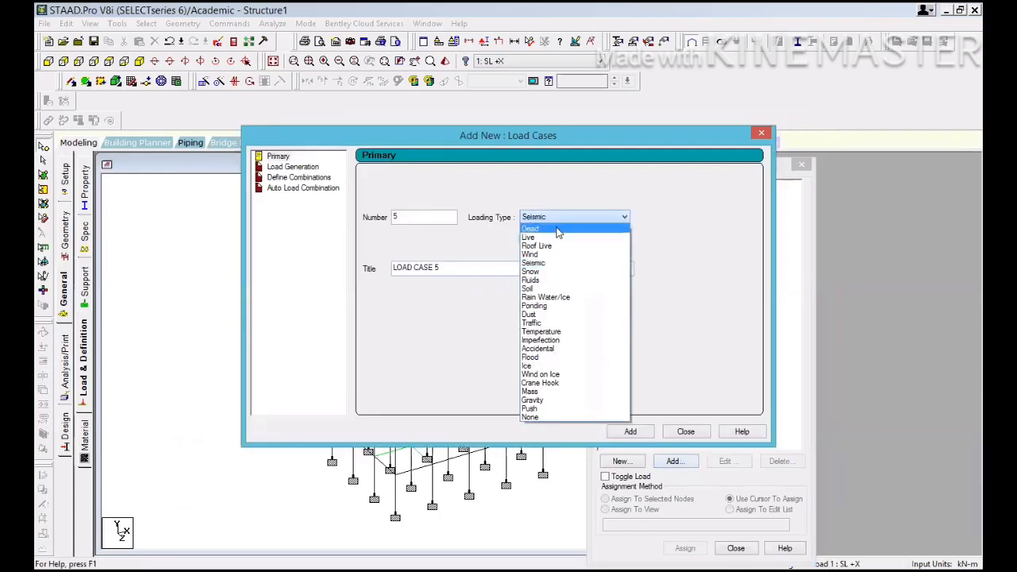
click(558, 230)
drag(476, 267, 296, 266)
text(DL)
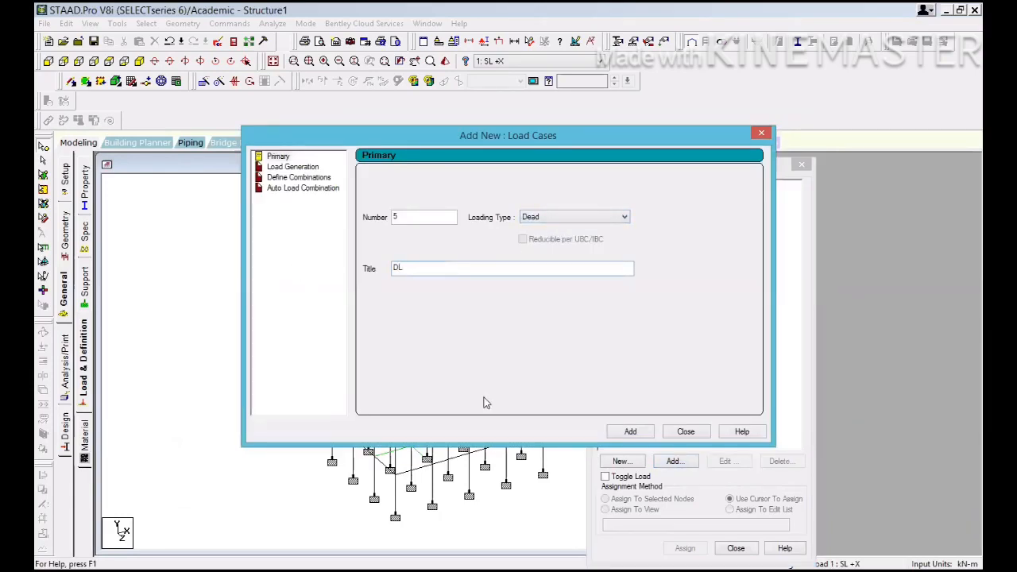
click(630, 431)
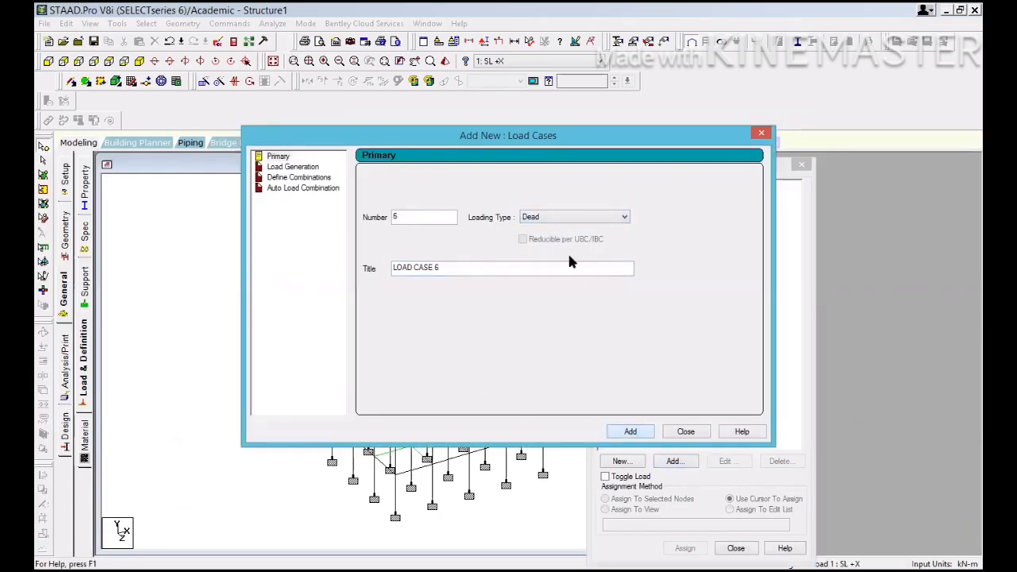
Step: Add load case 6 with the Live loading type and the title "LL"
click(554, 219)
click(528, 236)
drag(468, 267, 368, 272)
text(LL)
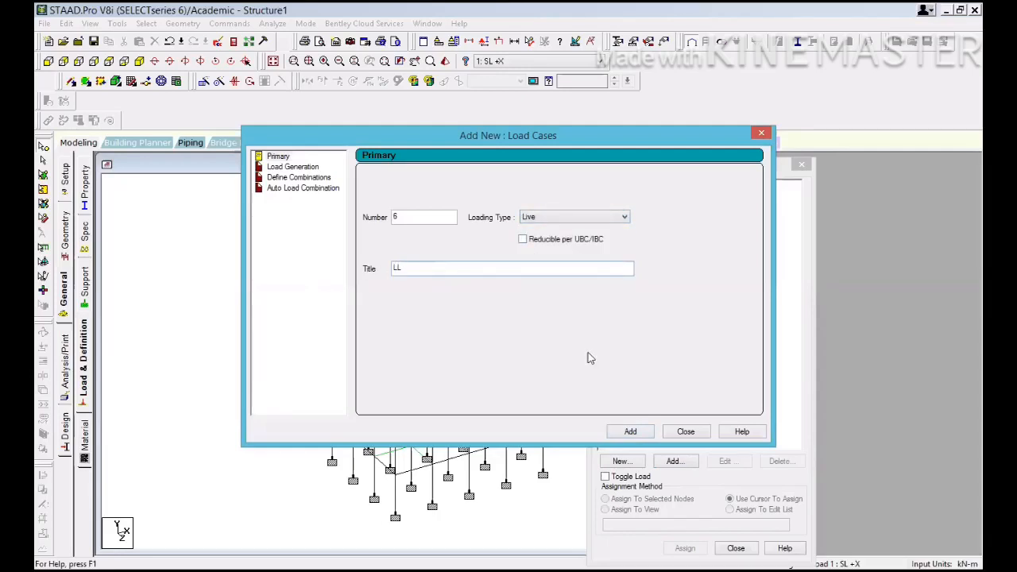
click(631, 432)
Step: Add load case 7 with the Wind loading type and the title "WL", and finish creating load cases
click(548, 219)
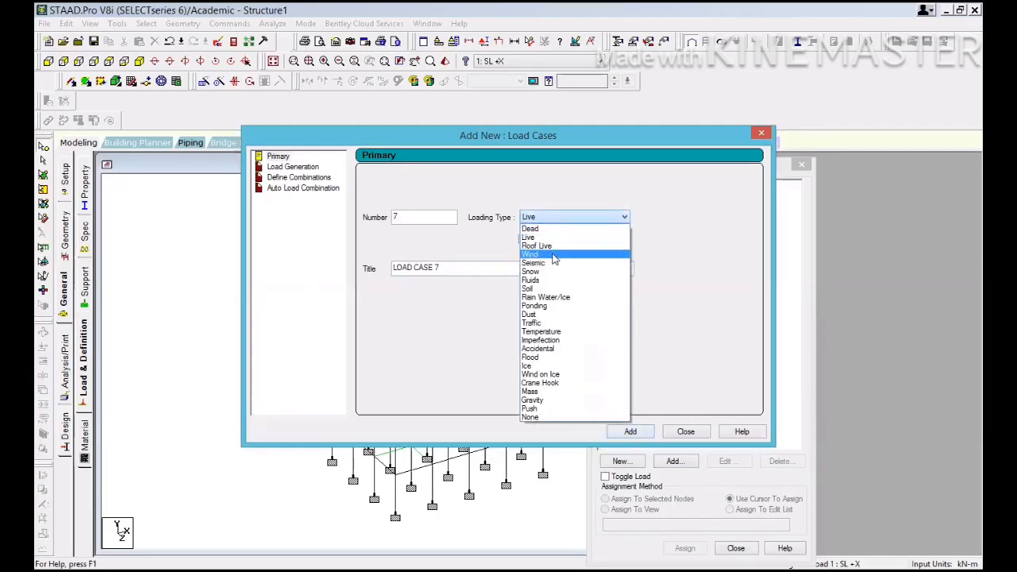
click(553, 254)
drag(472, 268, 316, 268)
text(WL)
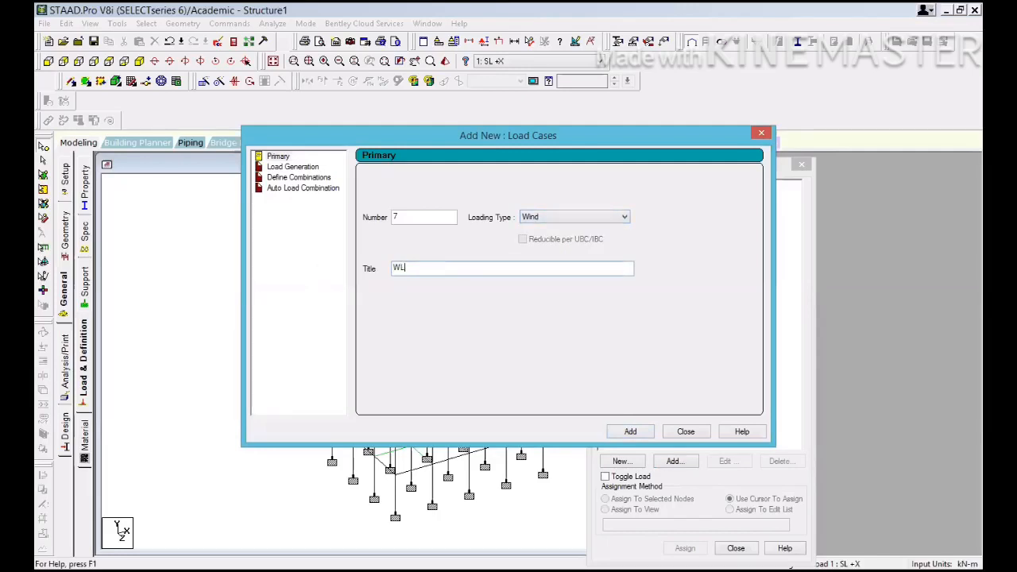
click(625, 435)
click(677, 433)
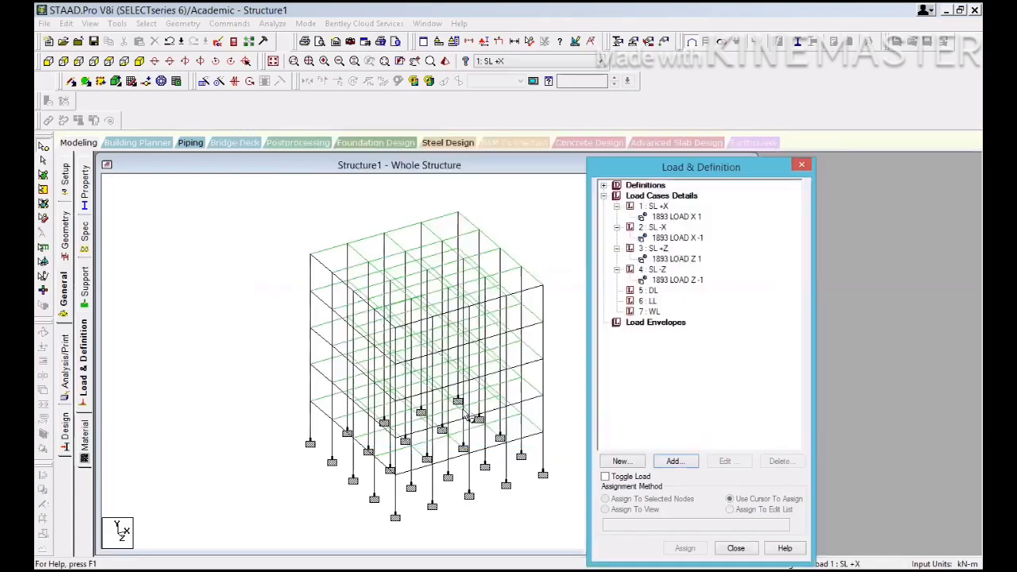
click(649, 291)
click(650, 301)
click(651, 312)
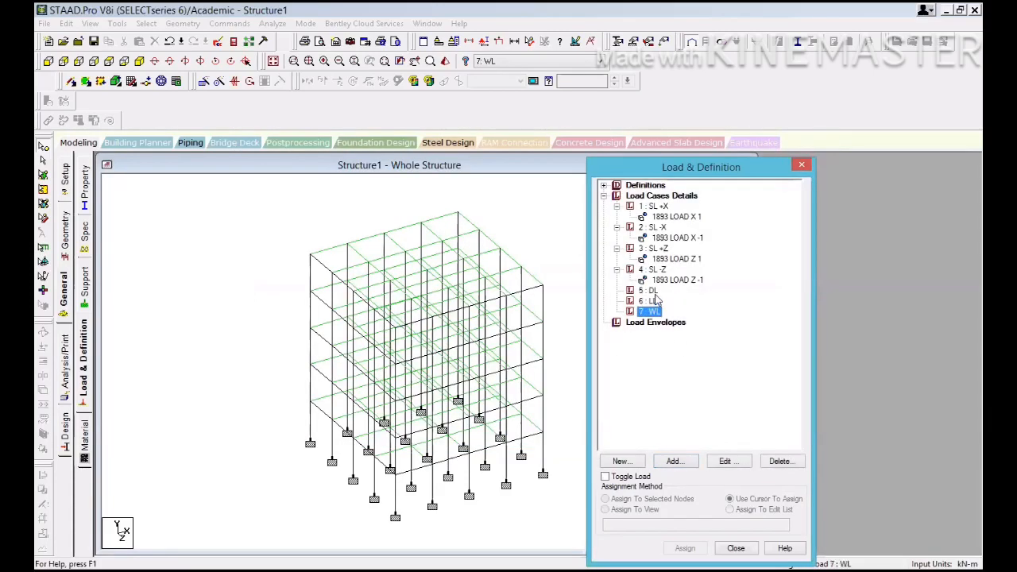
click(649, 291)
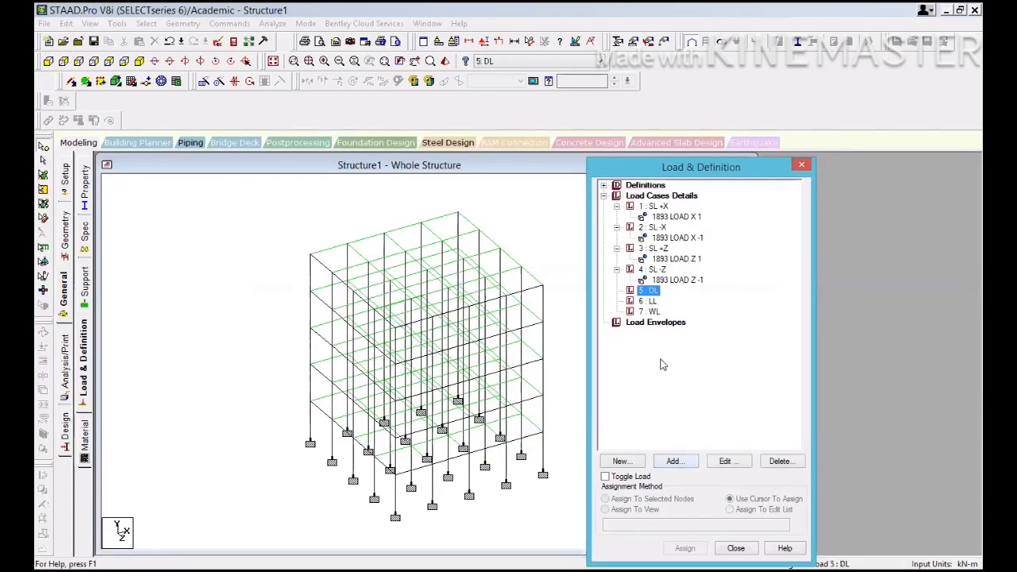
Step: Set up a type 1 wind load on the X windward face for load case WL, with a Y range of 3 to 15 m
click(655, 313)
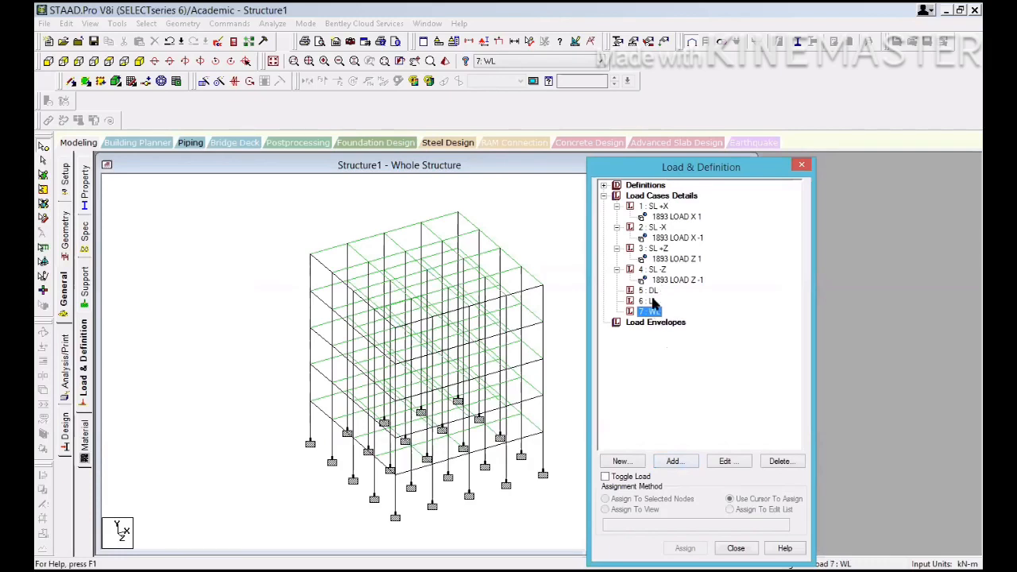
click(672, 462)
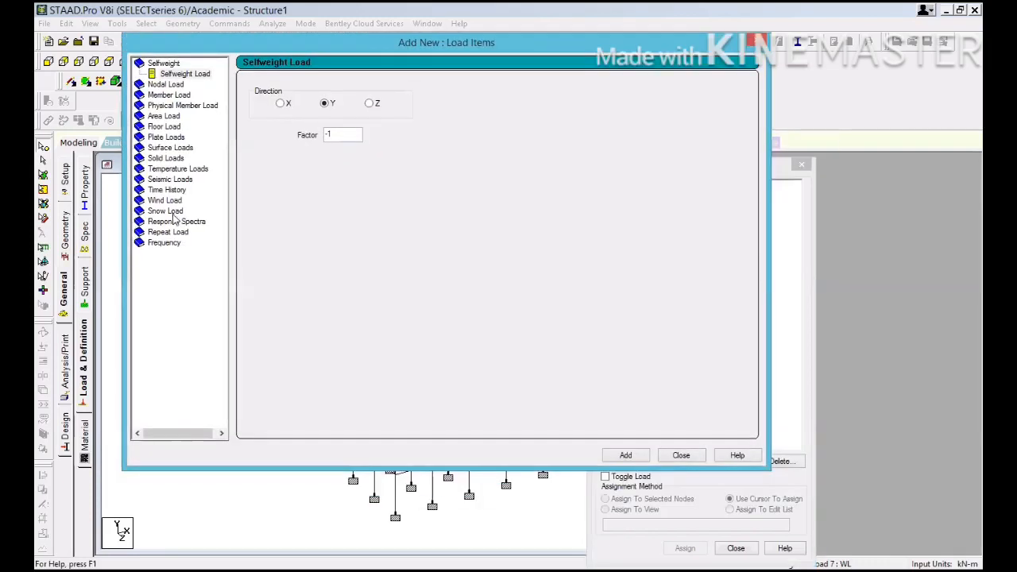
click(165, 190)
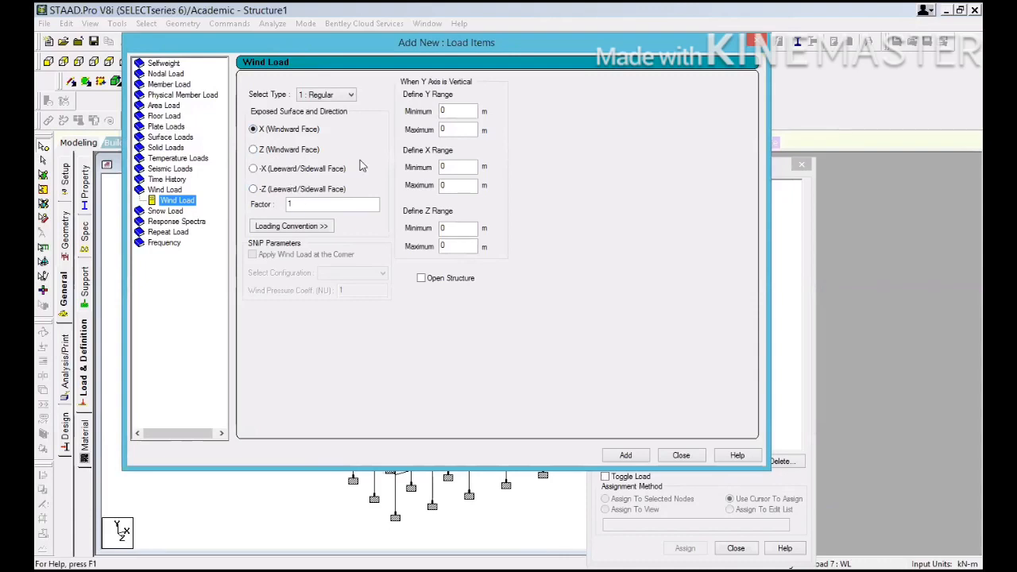
drag(463, 111, 413, 117)
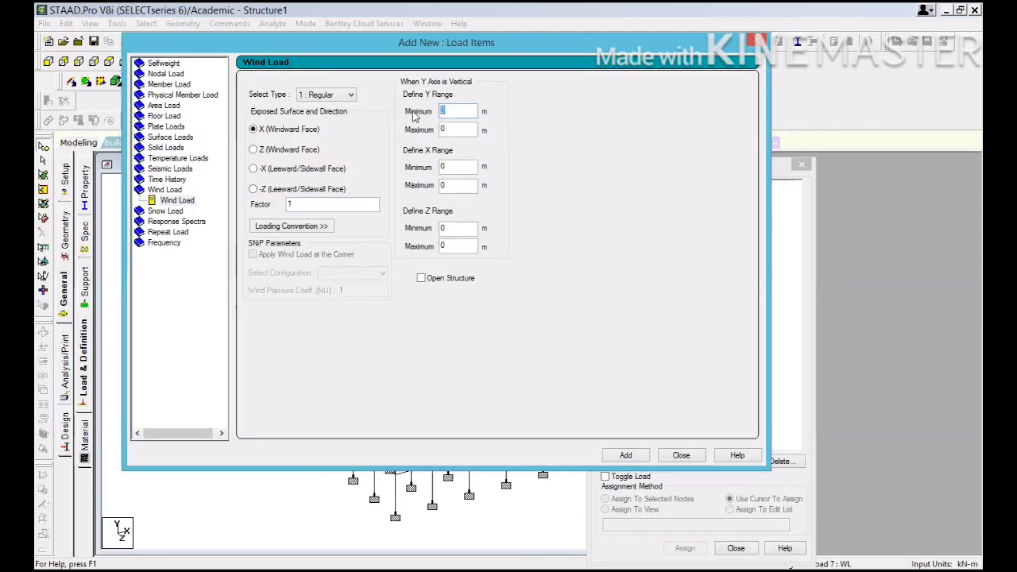
drag(395, 44, 608, 49)
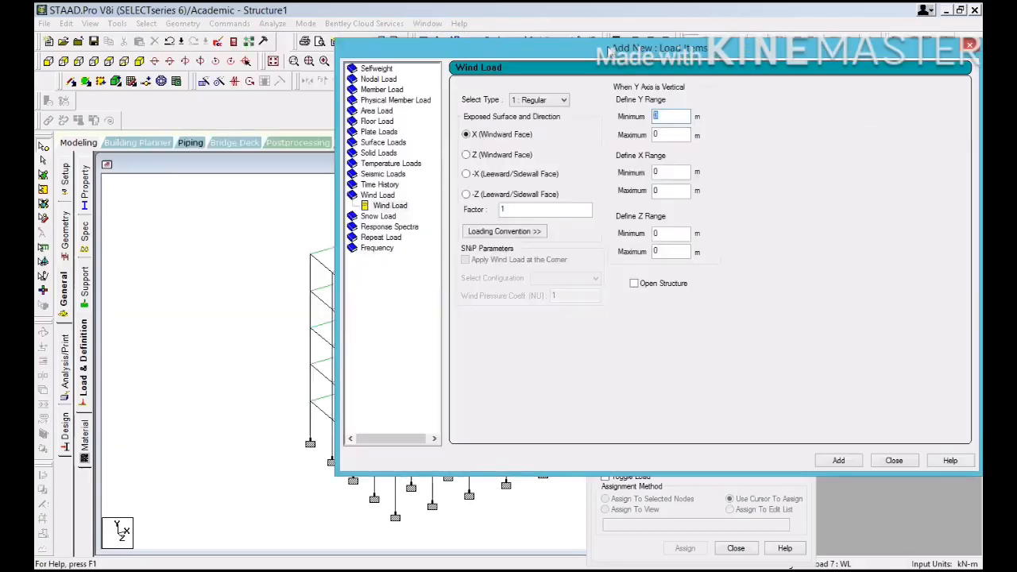
text(3)
drag(684, 137, 638, 140)
text(15)
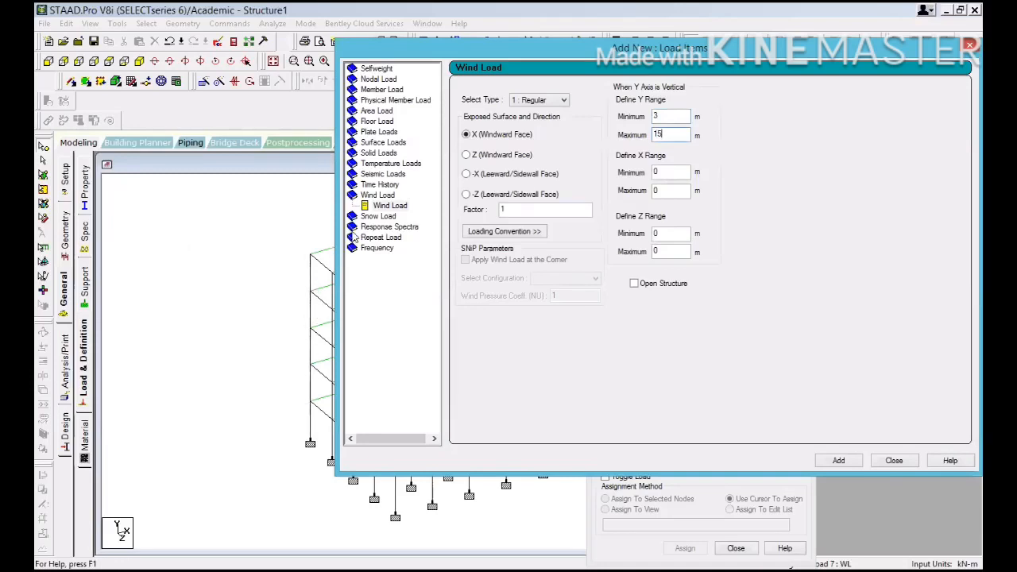
Step: Keep the X and Z ranges at 0 m and add the wind load with factor 1 to case WL
drag(675, 172, 638, 189)
drag(673, 233, 597, 250)
drag(548, 47, 375, 50)
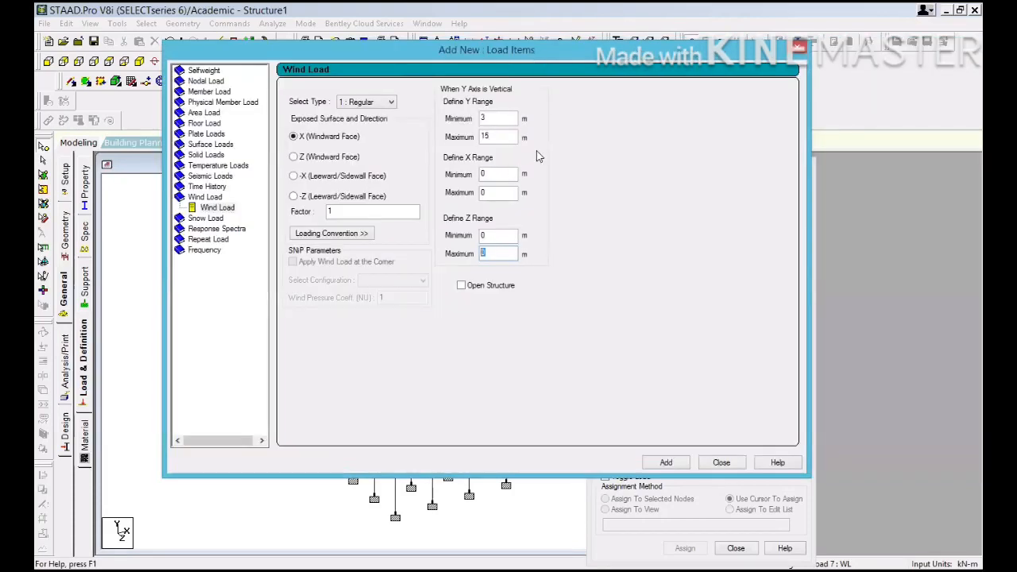
click(665, 464)
click(721, 464)
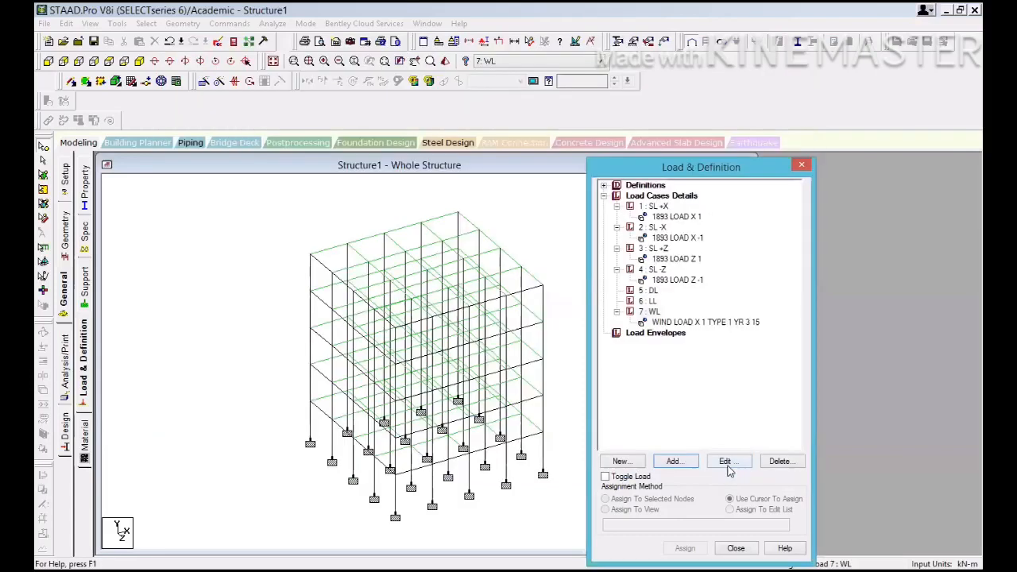
Step: Change the WL wind load's minimum Y range to 6 m
click(669, 324)
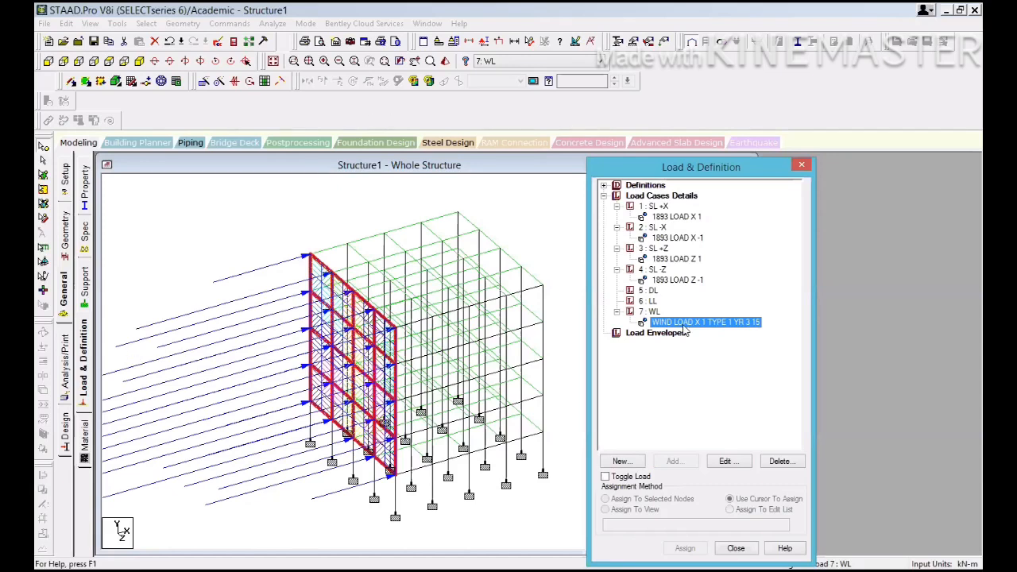
click(729, 462)
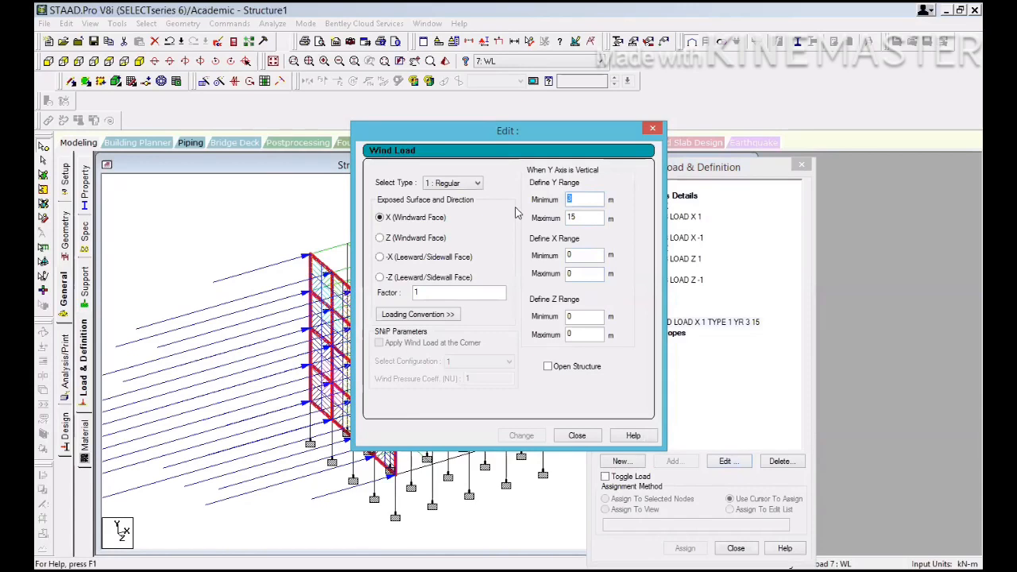
text(6)
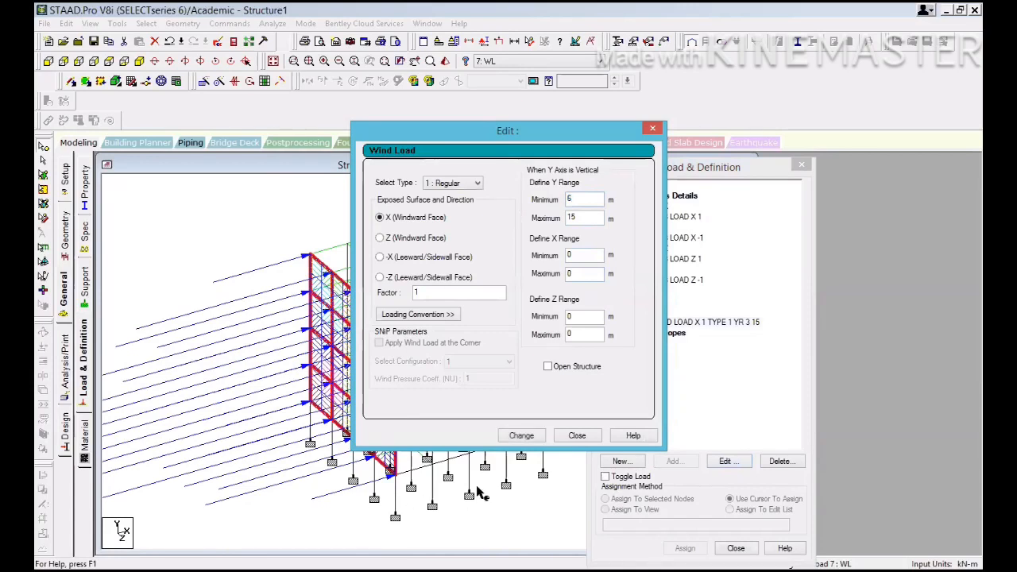
click(522, 435)
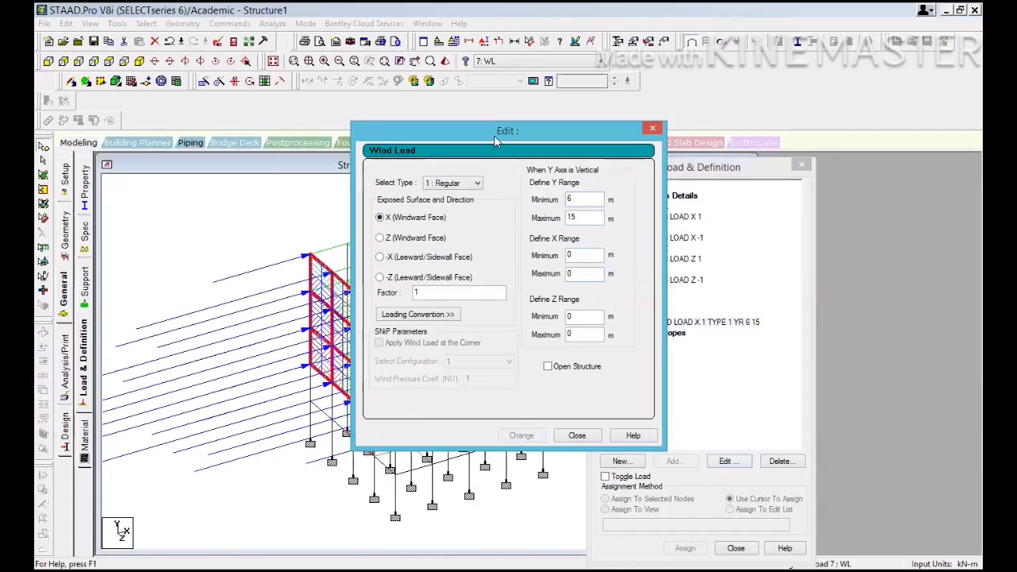
Step: Limit the WL wind load's Z range to a maximum of 6 m
drag(494, 136, 626, 128)
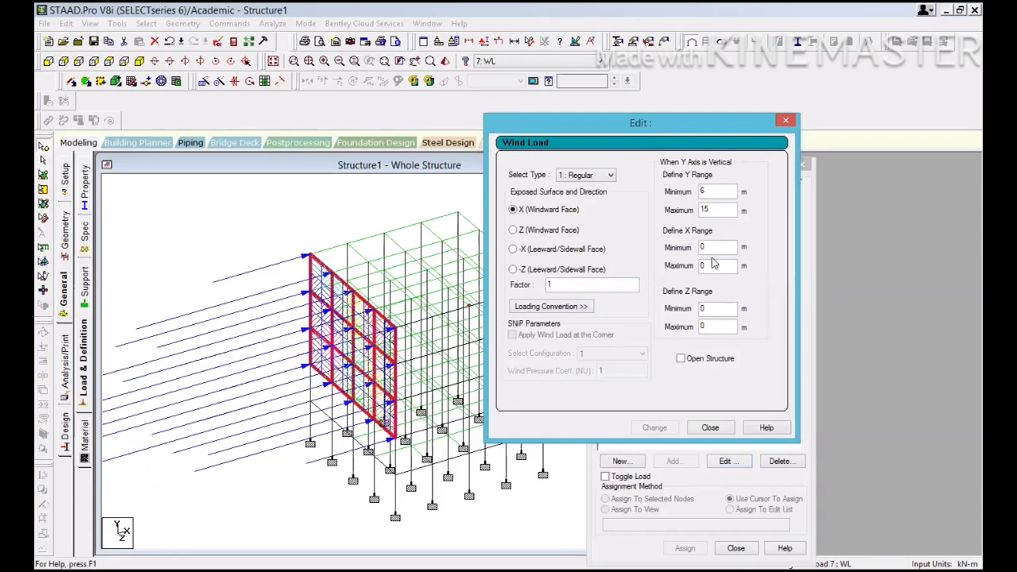
drag(718, 310, 672, 313)
text(6)
click(654, 427)
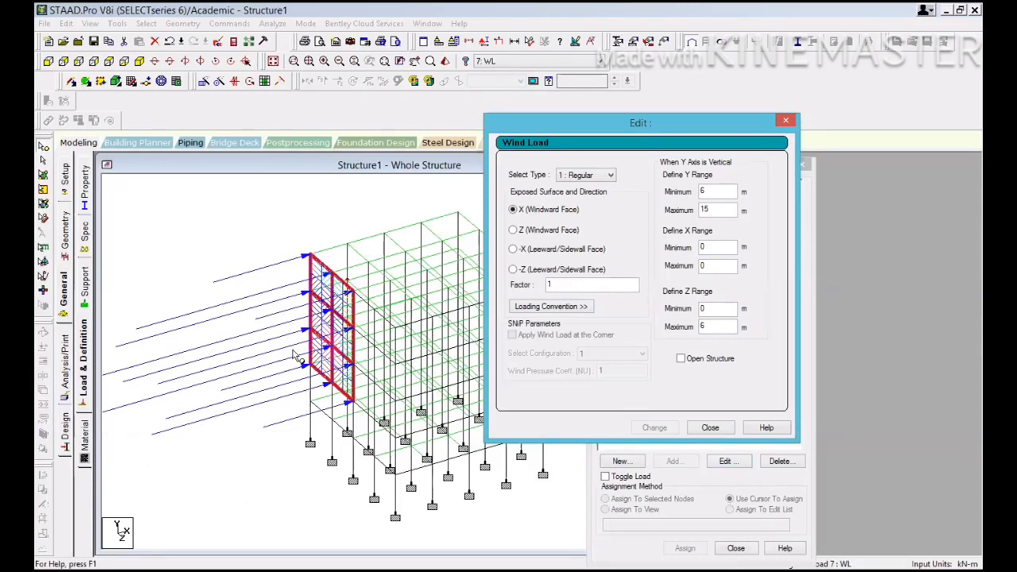
Step: Reset the wind load's minimum Y range to 3 m and maximum Z range to 0 m, and finish editing
drag(713, 188, 661, 197)
drag(717, 328, 678, 330)
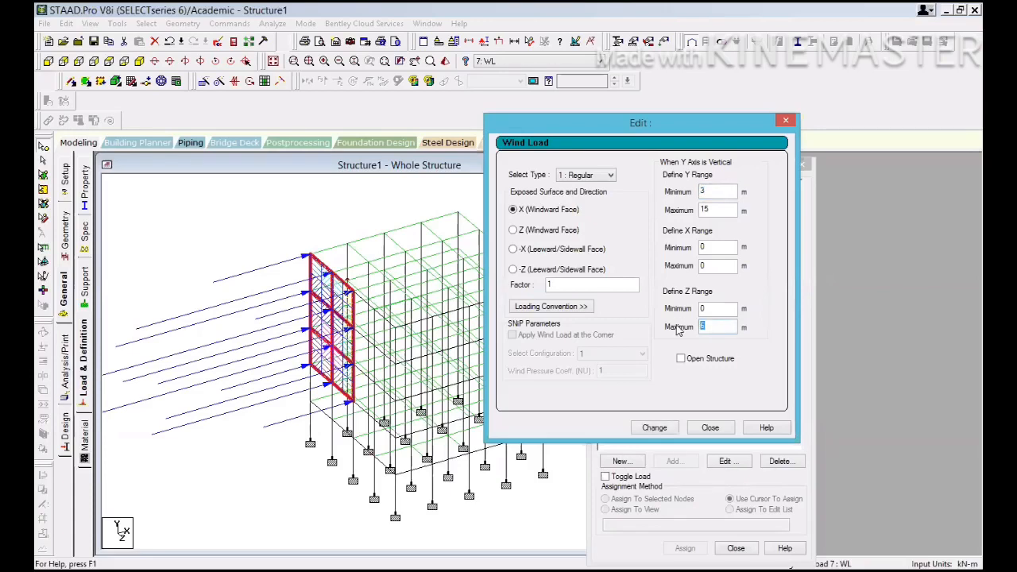
click(661, 429)
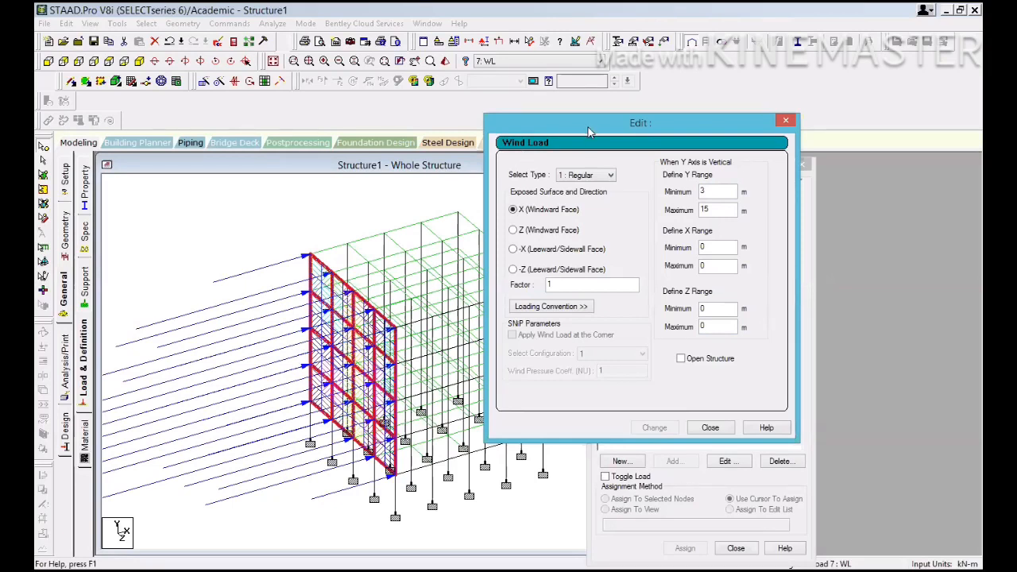
drag(591, 125, 495, 120)
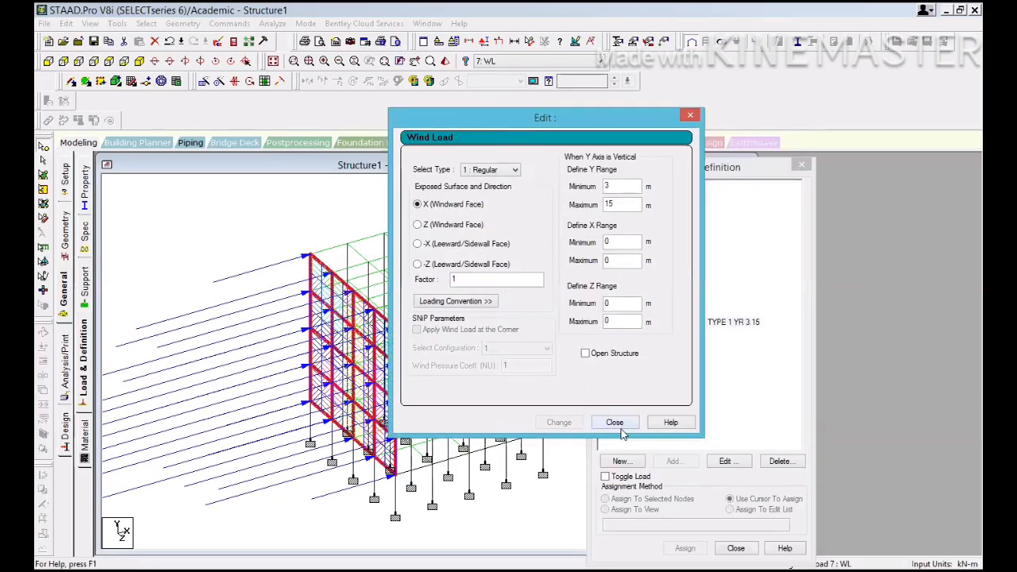
click(622, 431)
click(682, 328)
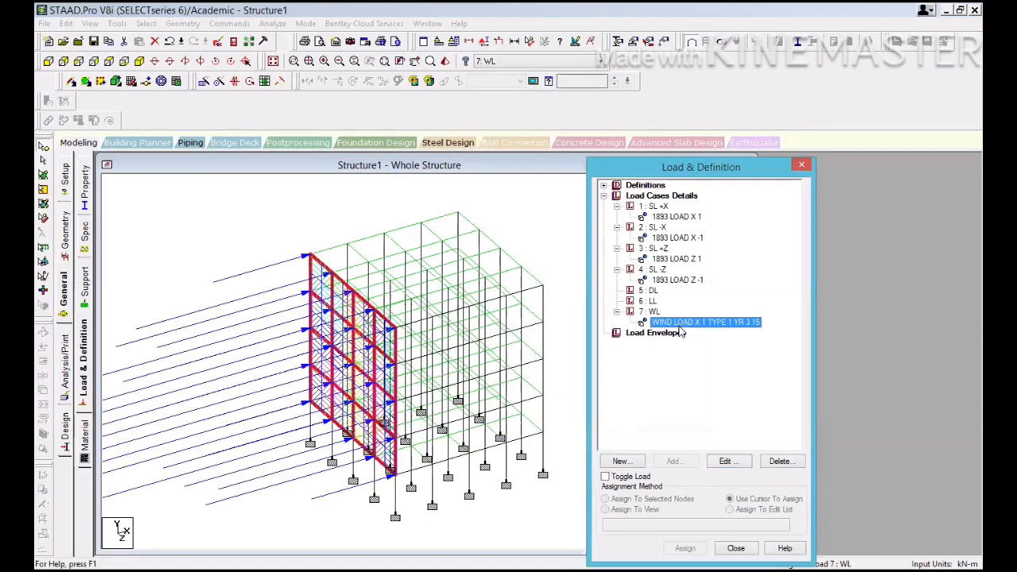
Step: Add an X windward-face wind load with factor -1 and a Y range of 3 to 15 m to load case WL
click(654, 206)
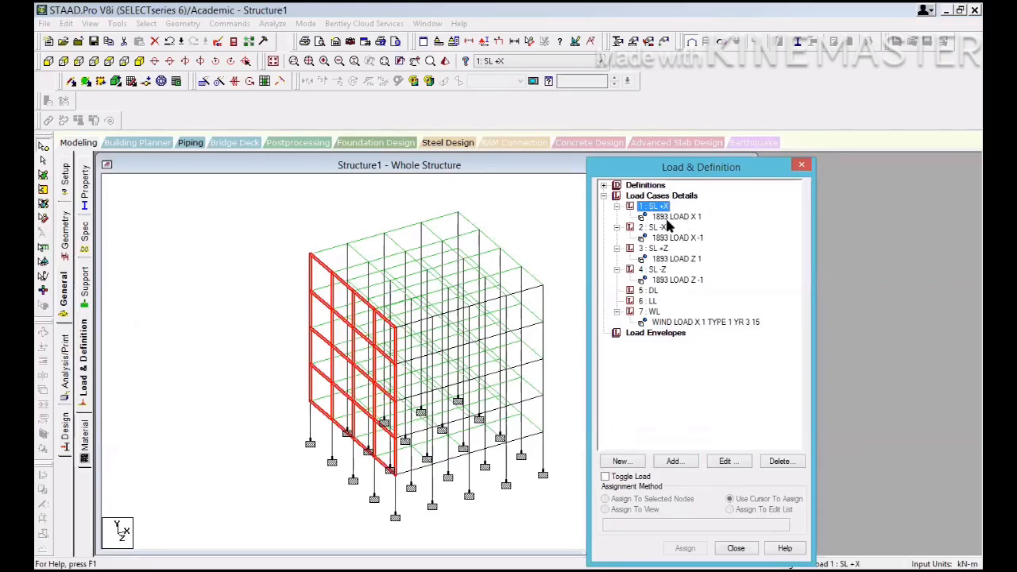
click(651, 312)
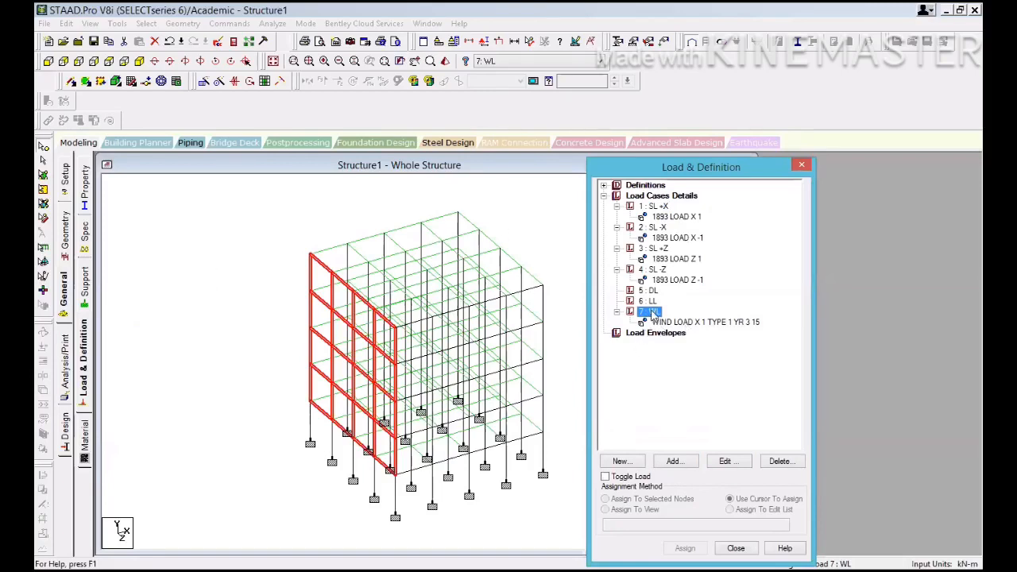
click(684, 465)
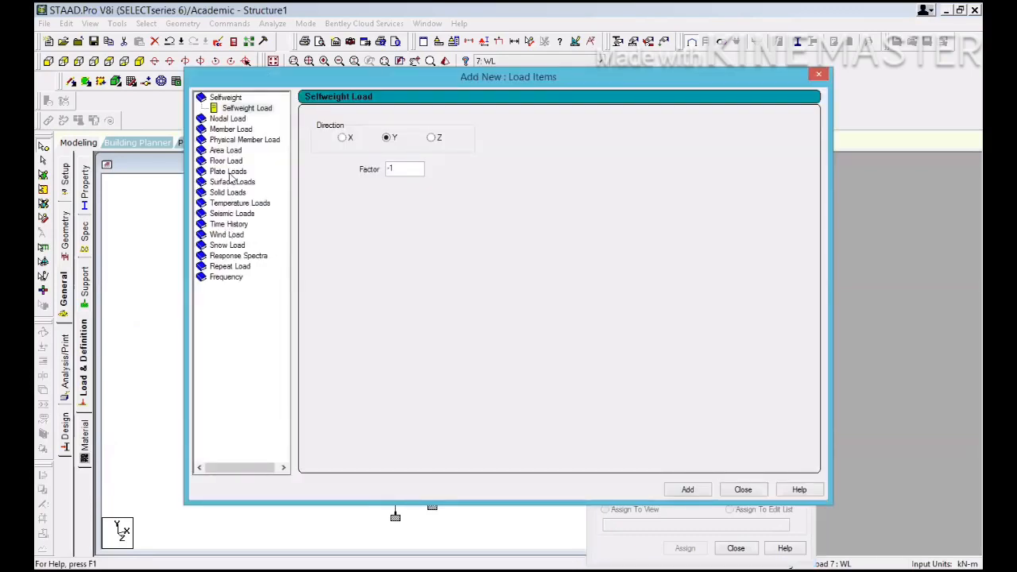
click(228, 235)
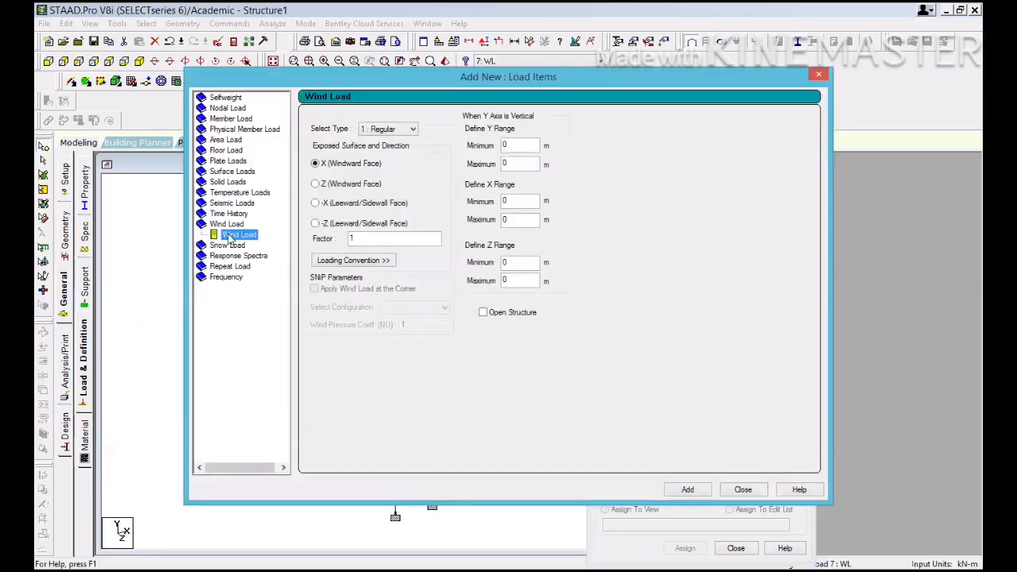
double_click(367, 237)
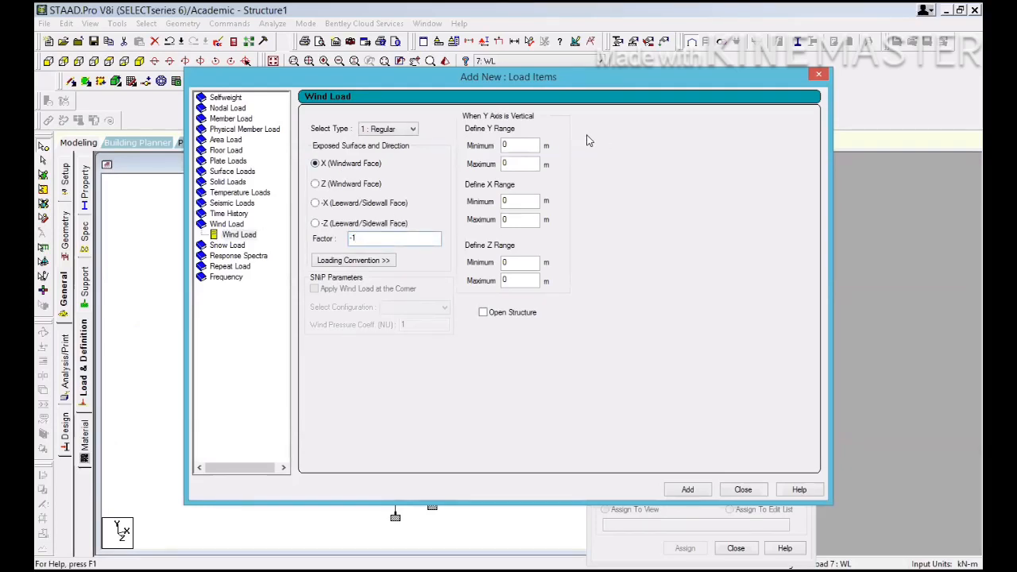
double_click(522, 144)
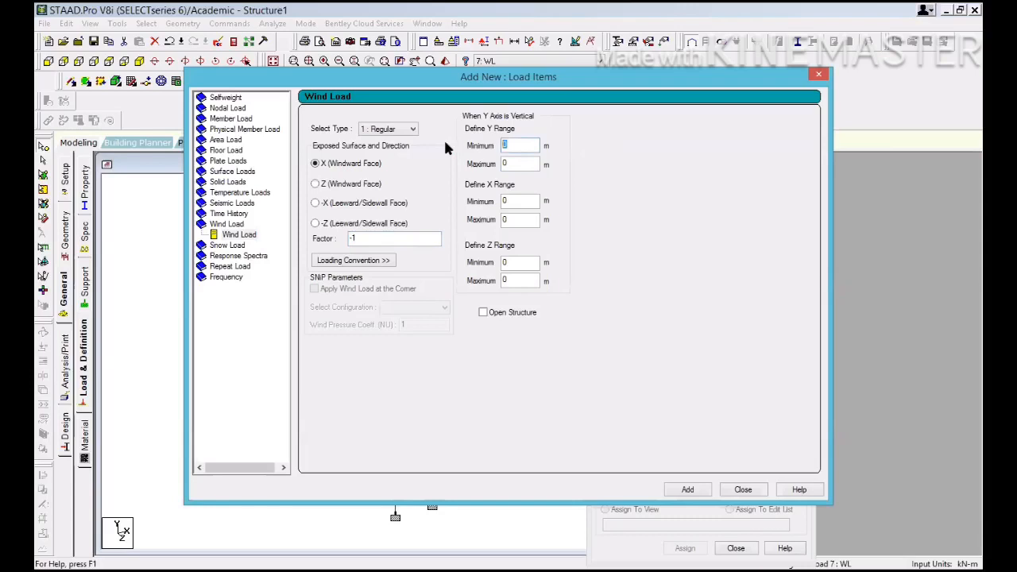
double_click(509, 163)
text(15)
Step: Add two Z windward-face wind loads to case WL with factors -1 and 1, keeping the 3 to 15 m Y range
click(317, 185)
click(676, 487)
drag(374, 238, 308, 241)
text(1)
click(687, 490)
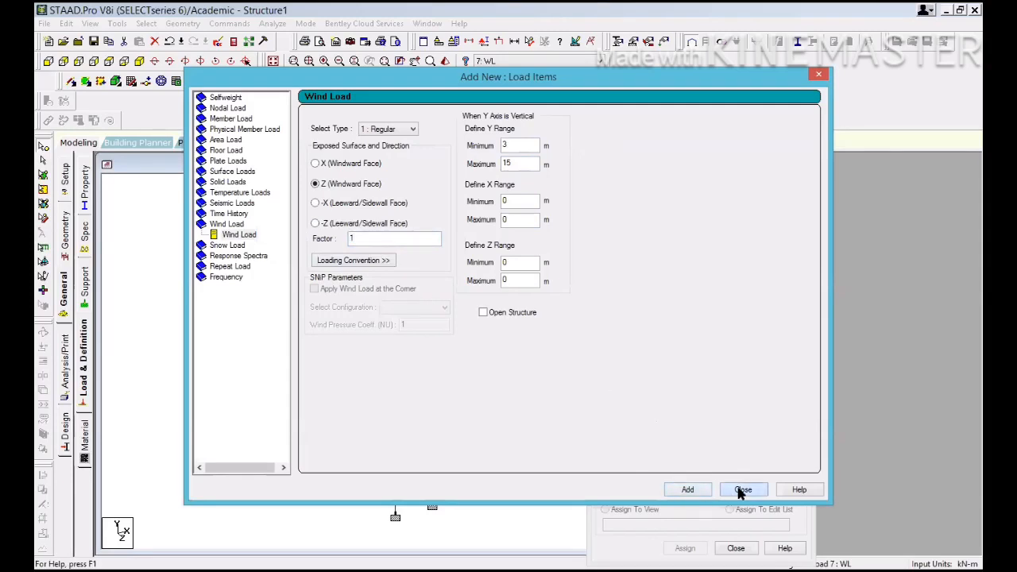
click(742, 490)
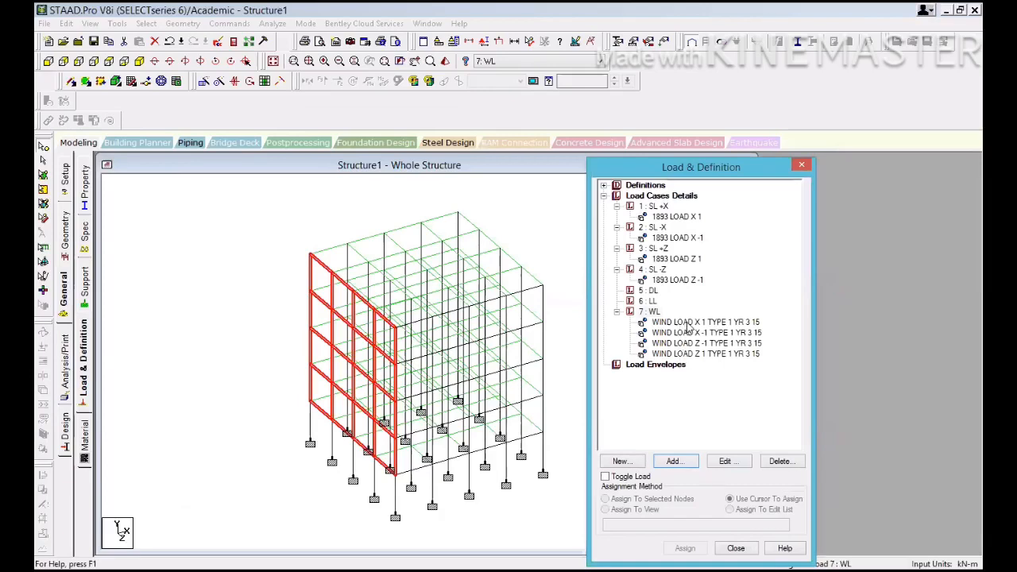
Step: Display each of the four WL wind loads on the model to check its direction and loaded face
click(688, 324)
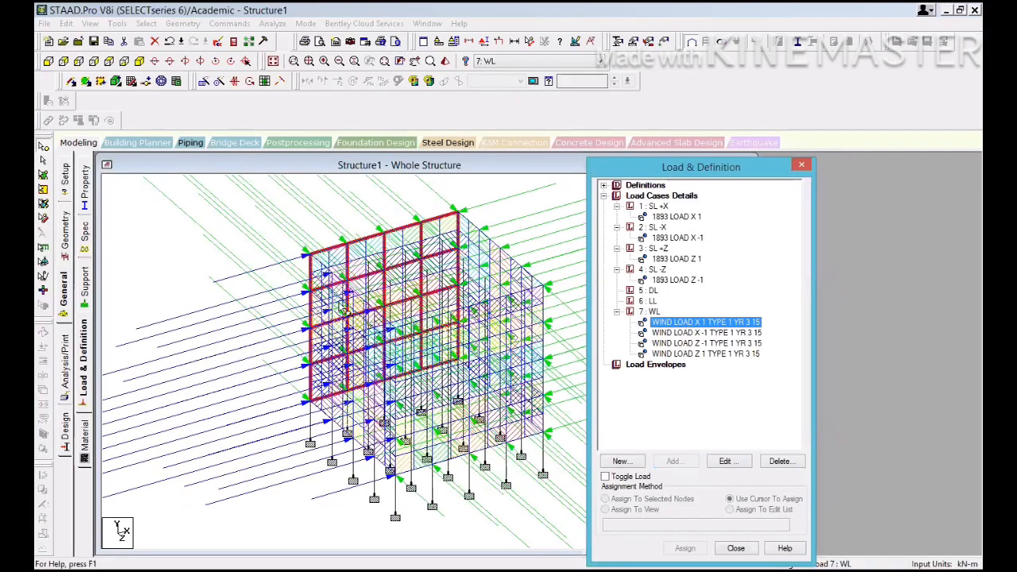
click(663, 332)
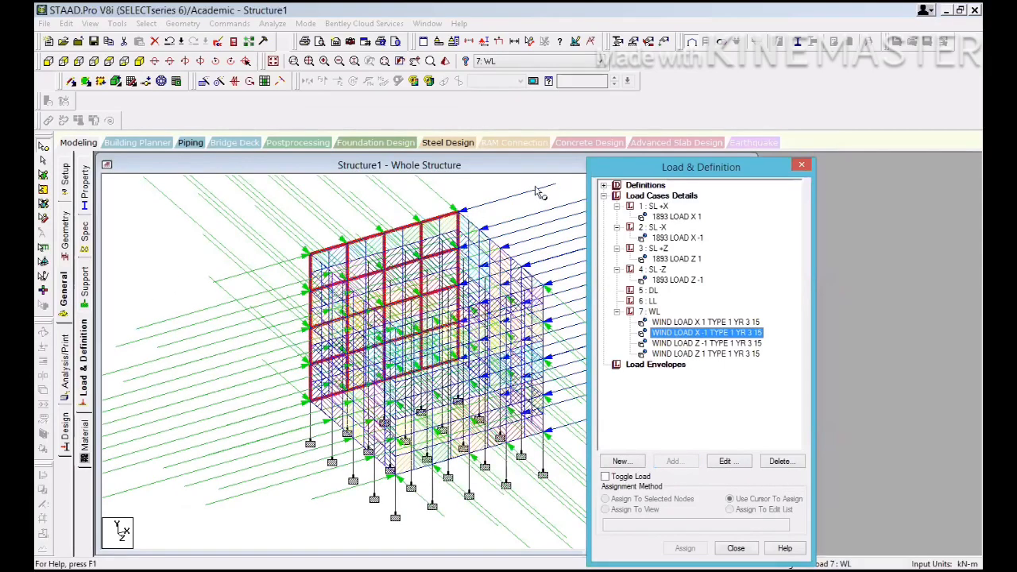
click(697, 344)
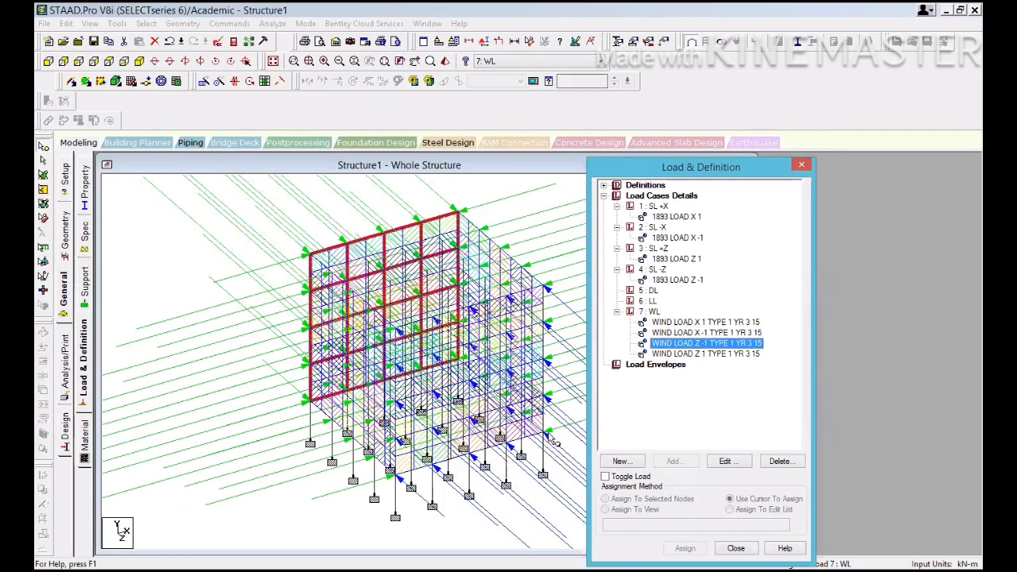
click(688, 354)
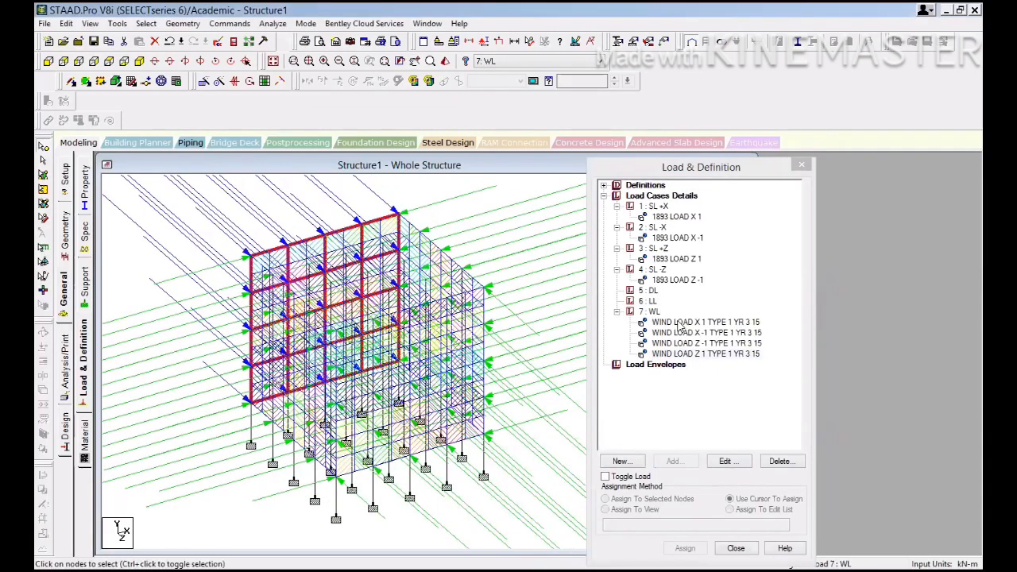
Step: Change the exposed surface of the WL wind load X 1 to the -X leeward/sidewall face, keeping factor 1
click(727, 461)
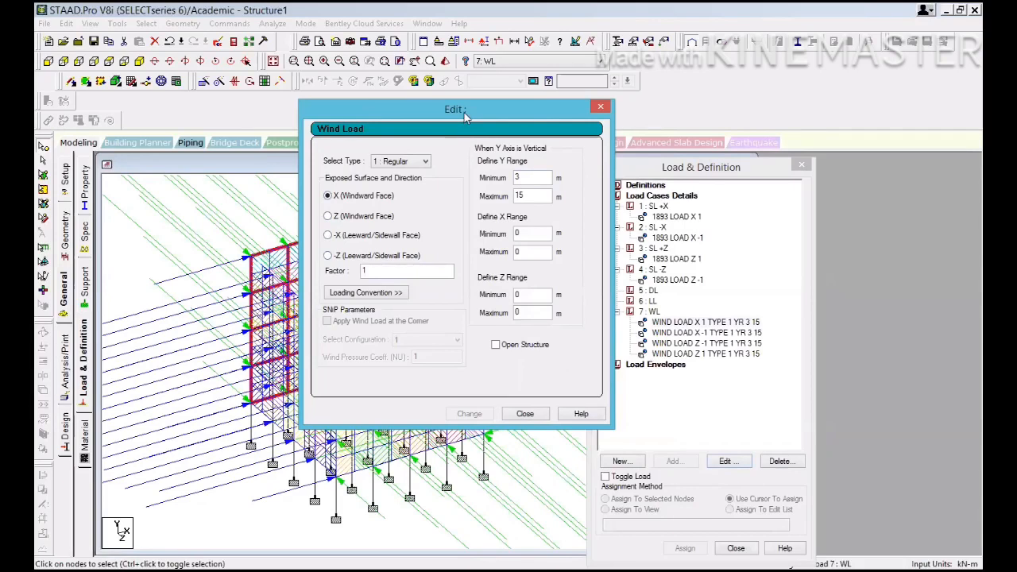
drag(467, 116, 580, 103)
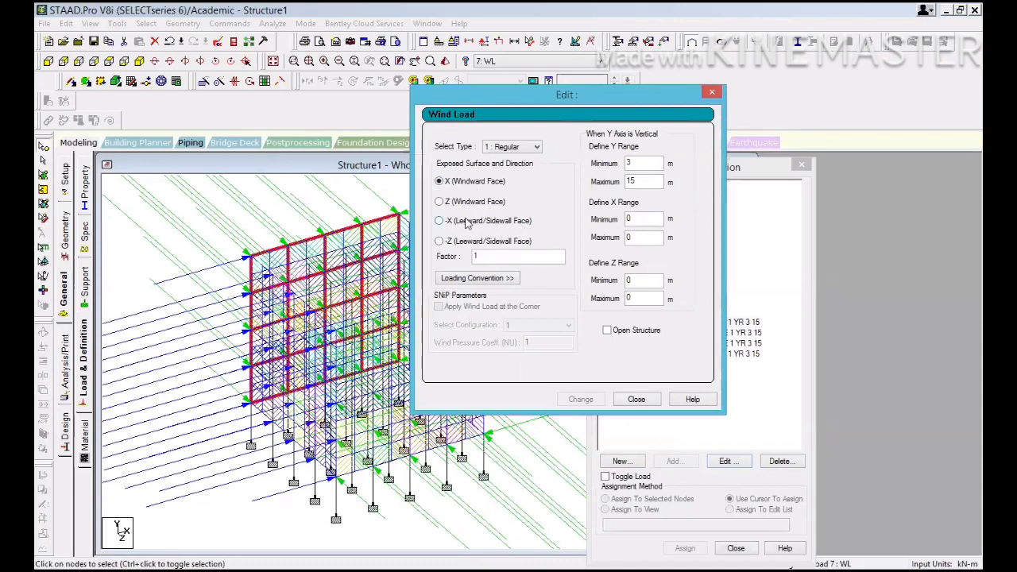
click(440, 222)
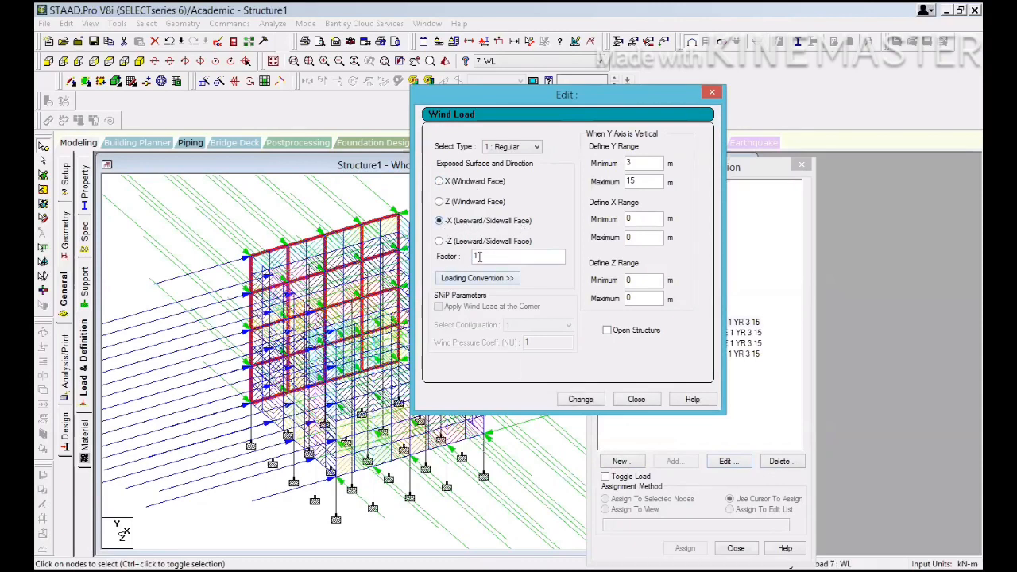
click(580, 401)
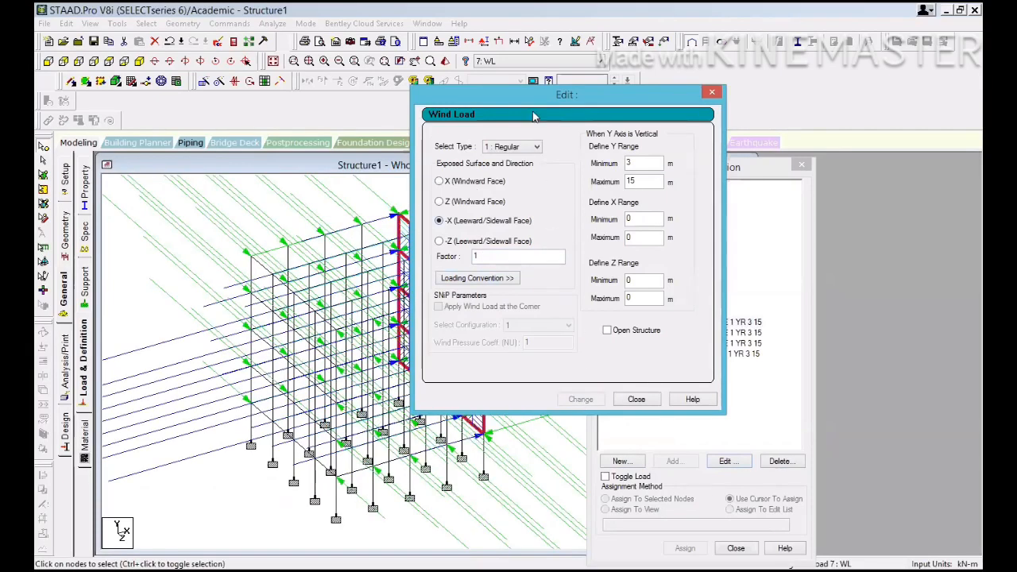
drag(534, 102, 744, 150)
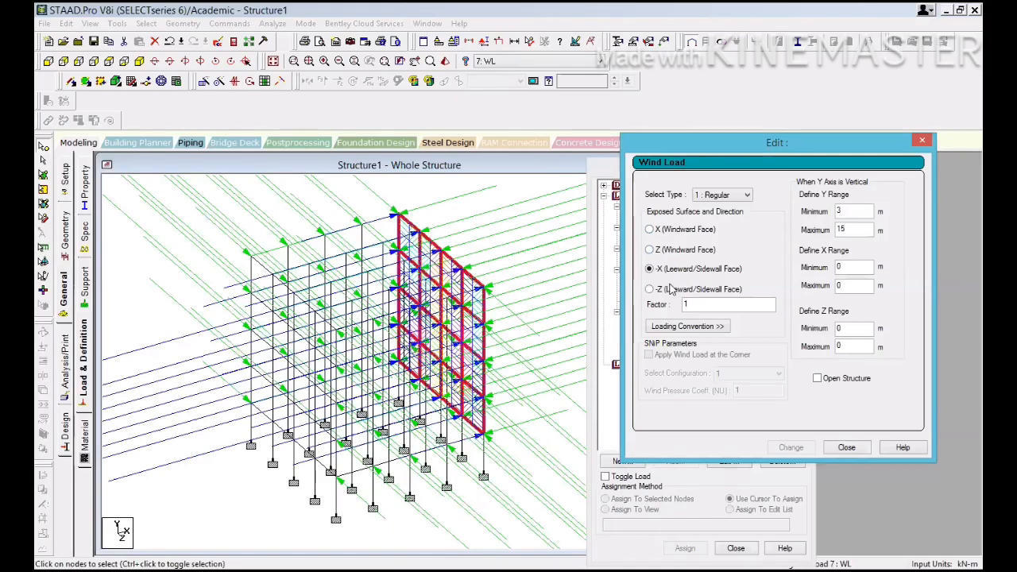
Step: Set the WL wind load X 1 to the X windward face with factor 1, and display the wind loads to check their directions
click(650, 229)
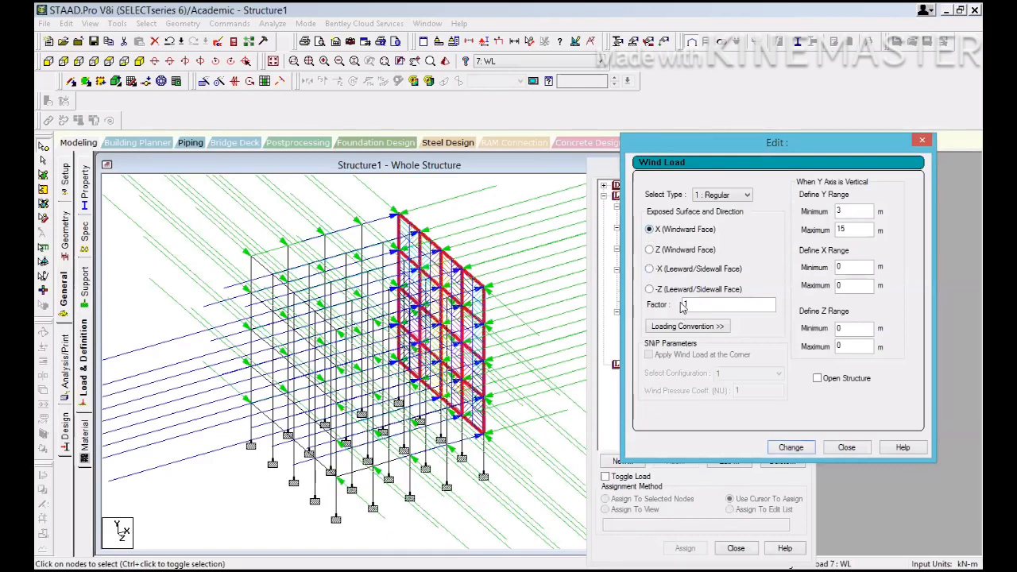
drag(673, 148, 453, 222)
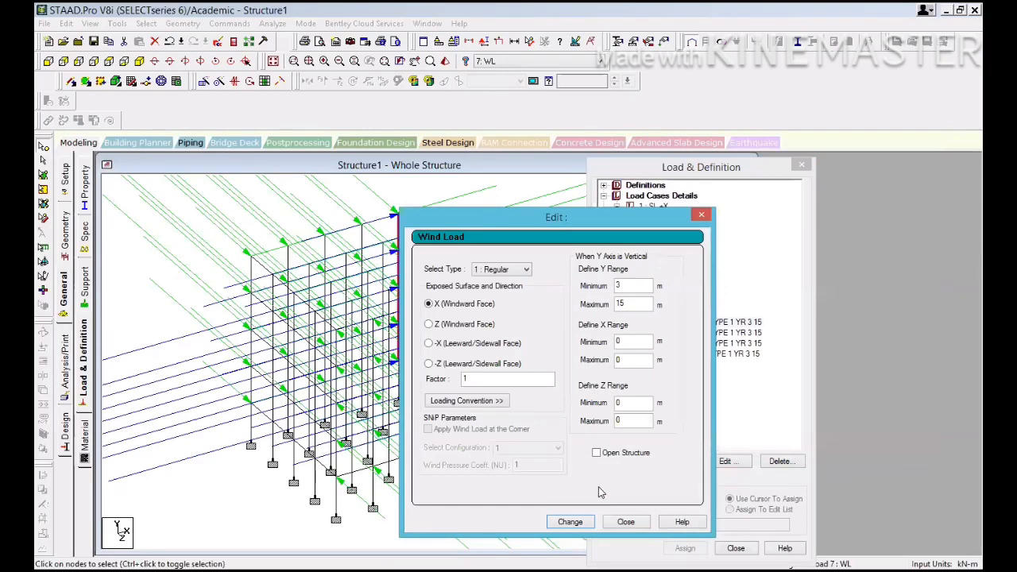
click(572, 521)
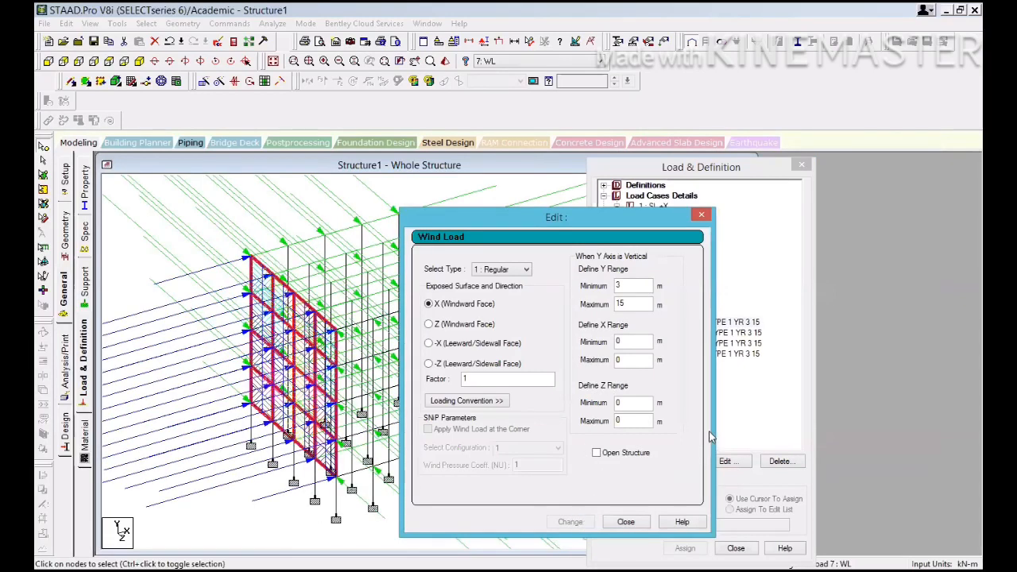
click(626, 522)
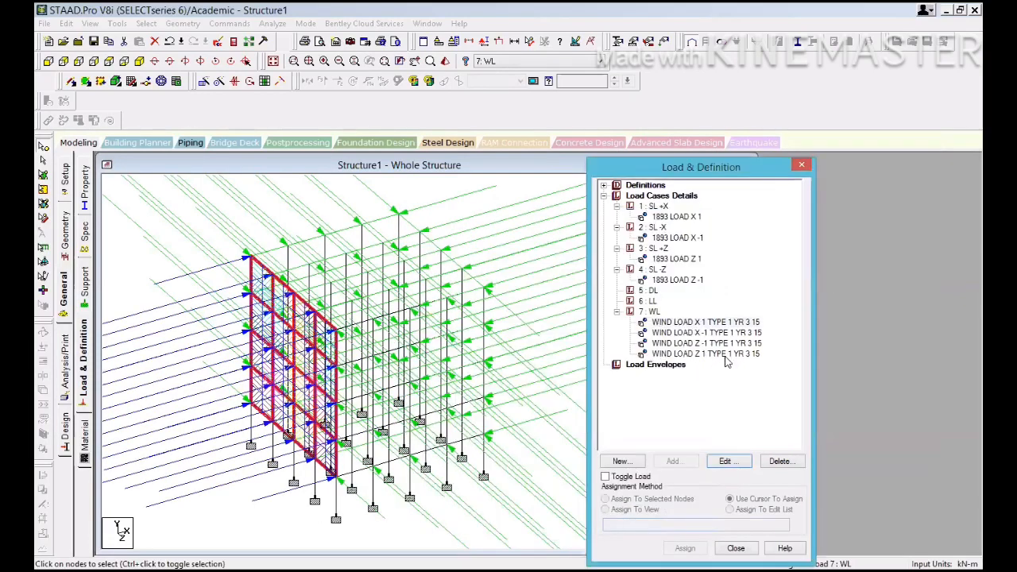
click(714, 322)
click(714, 332)
click(711, 354)
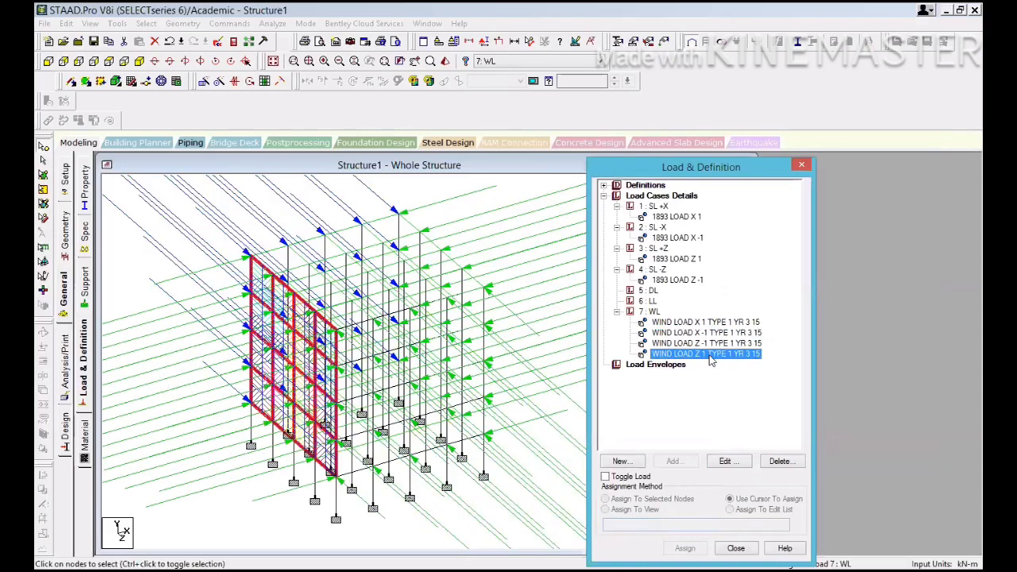
Step: Add a Y self-weight load with factor -1.5 and a uniform member force of -5 kN/m in GY to load case DL
click(648, 291)
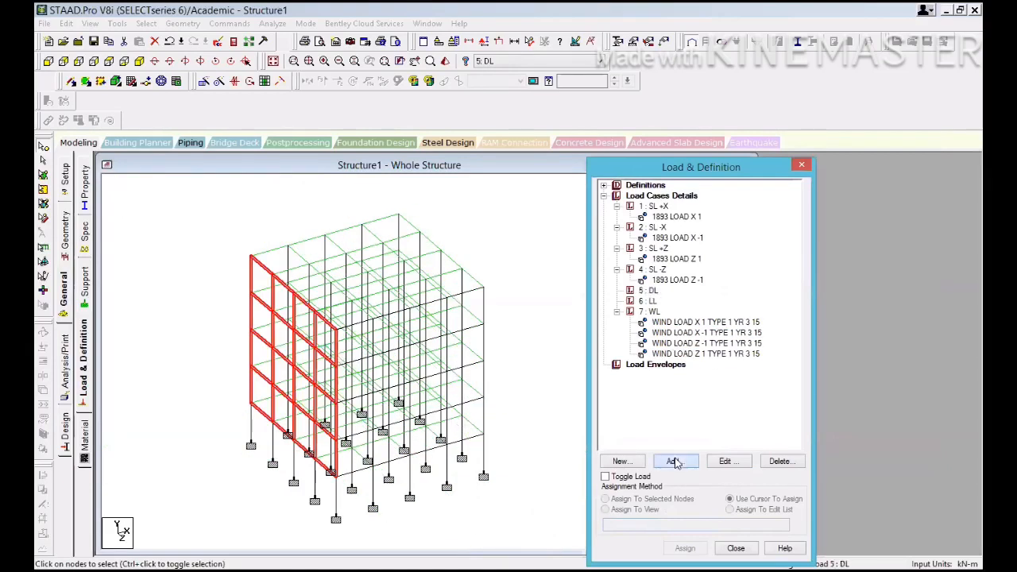
click(673, 461)
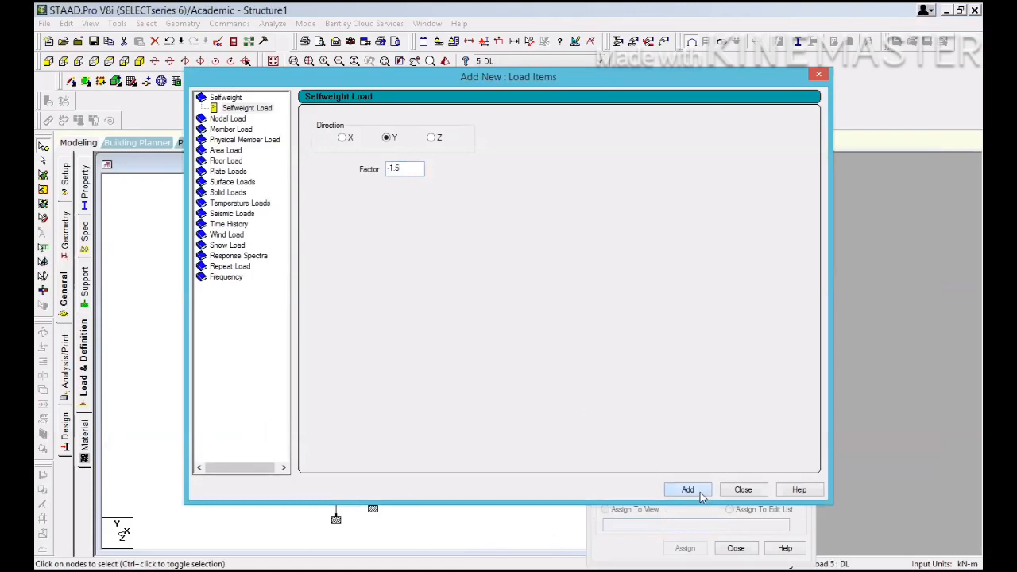
click(230, 128)
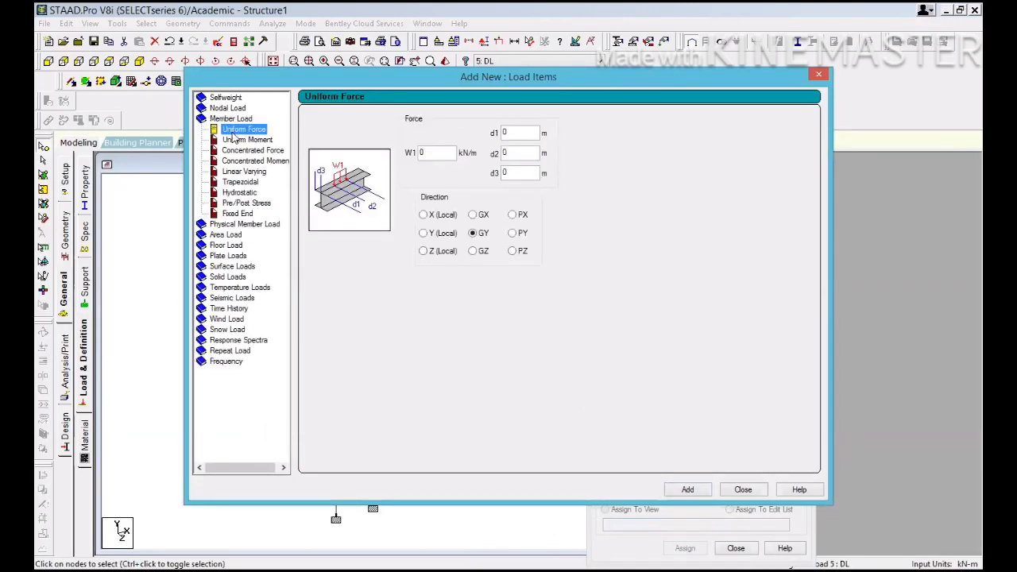
click(440, 152)
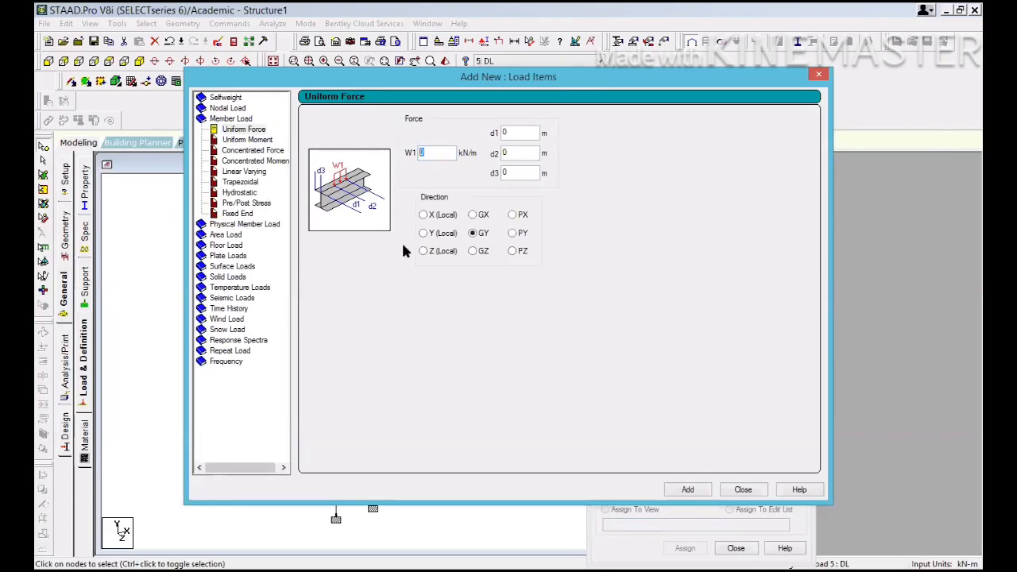
key(BackSpace)
click(687, 490)
click(741, 490)
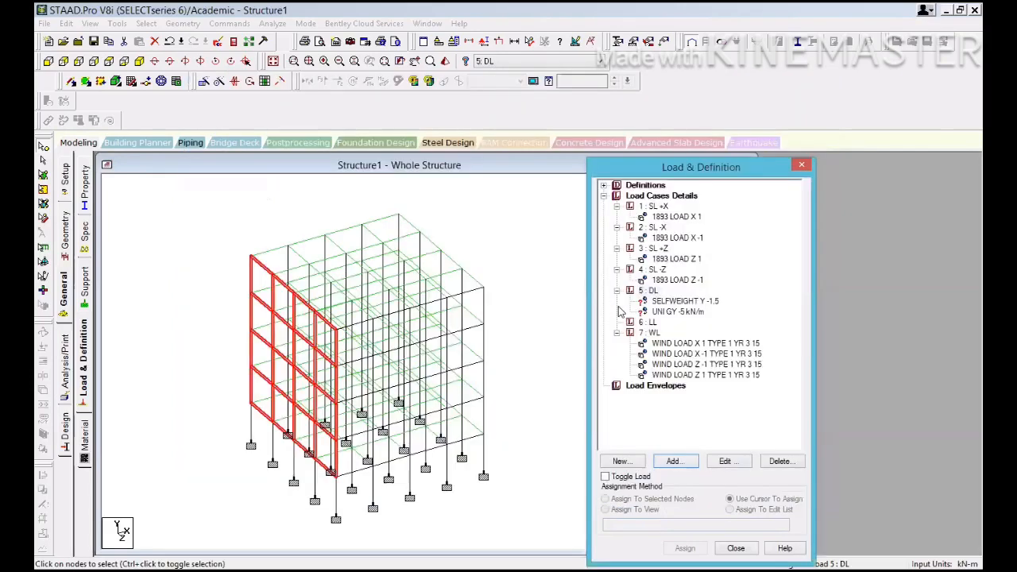
Step: Add a floor load of -1.5 kN/m2 in Global Y, with a Y range of 3 to 15 m, to load case LL
click(651, 323)
click(675, 466)
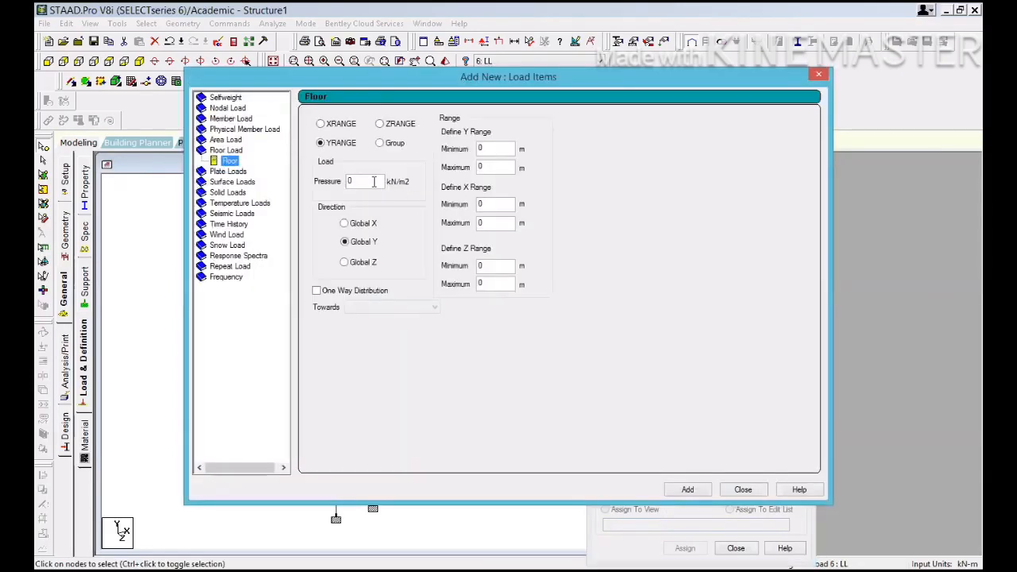
drag(374, 182, 317, 186)
text(-1.5)
double_click(480, 147)
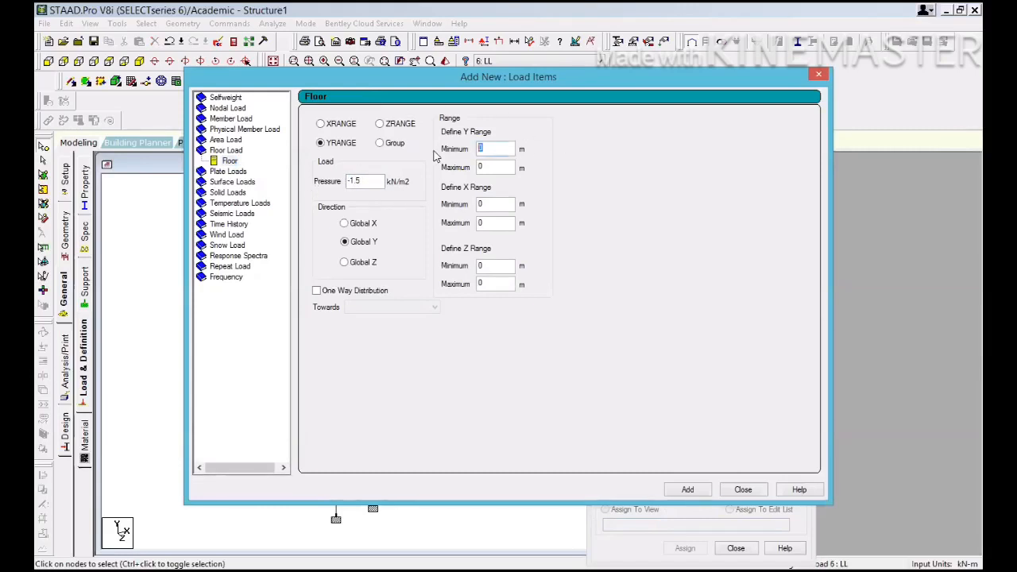
text(3)
double_click(491, 168)
text(15)
click(679, 495)
click(744, 490)
Step: Assign the DL self-weight load to the whole structure in view
click(671, 301)
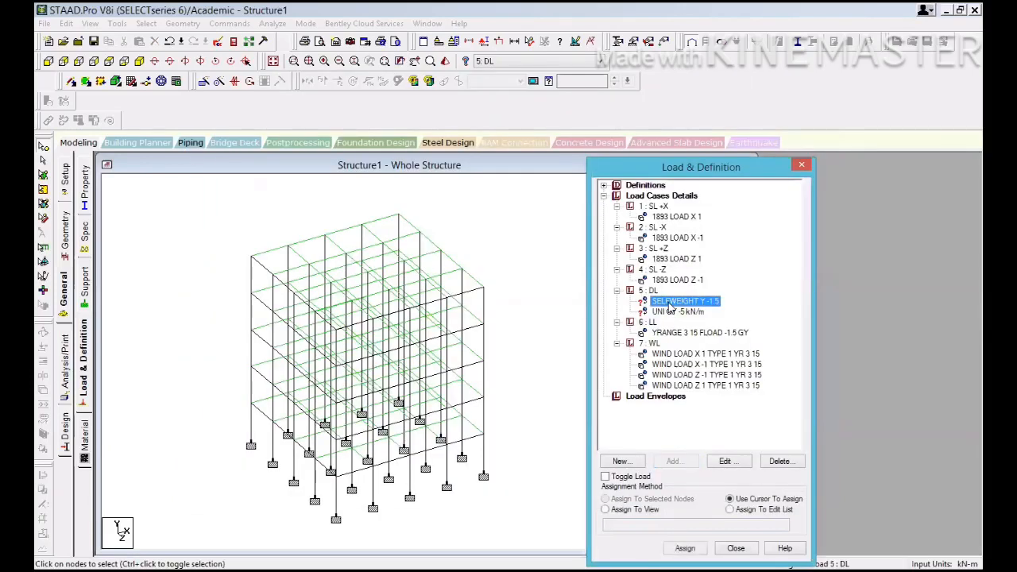
click(647, 511)
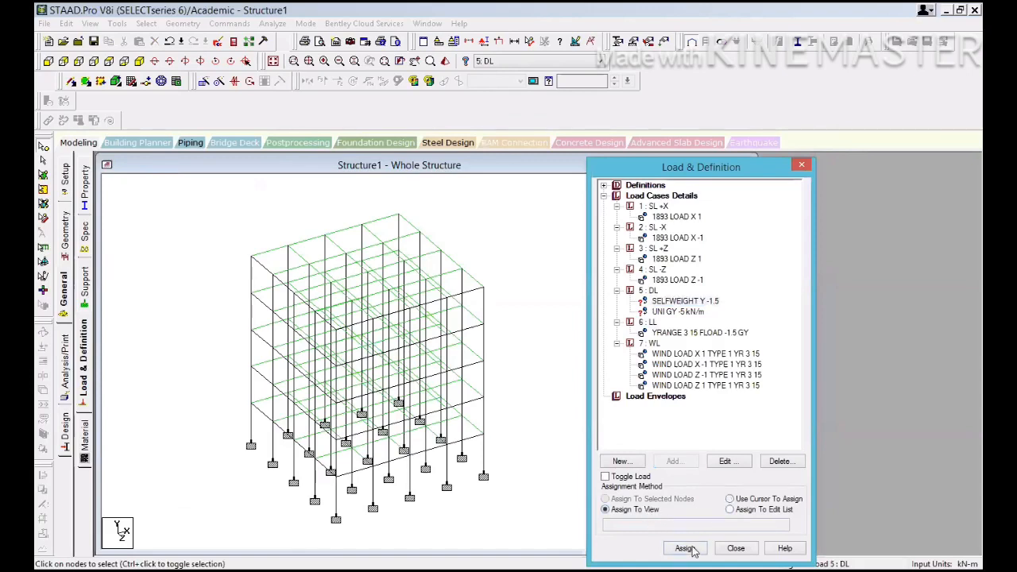
click(684, 548)
click(732, 394)
Step: Assign the -5 kN/m uniform load of case DL to all beams parallel to X and Z
click(681, 312)
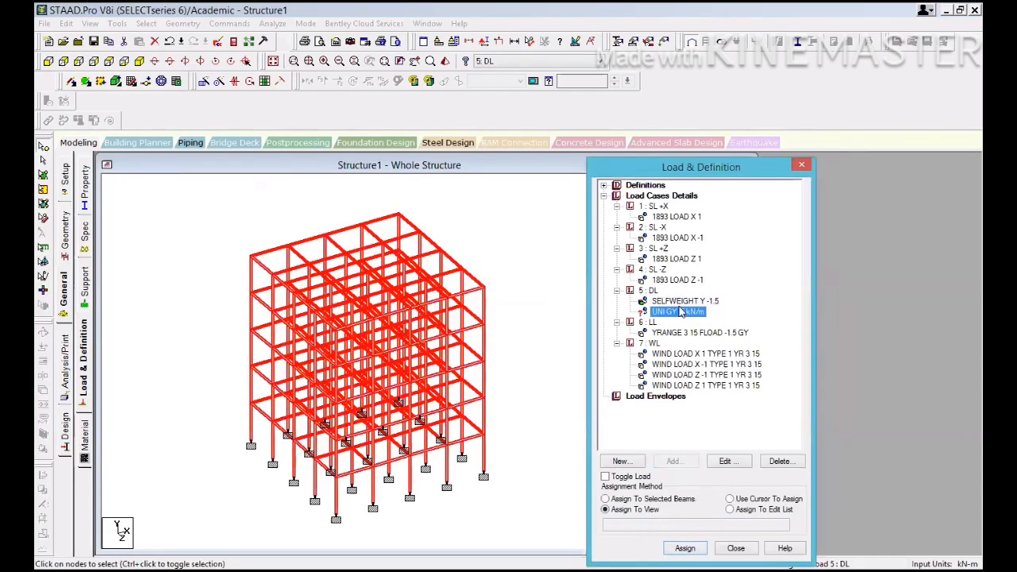
click(689, 312)
click(151, 26)
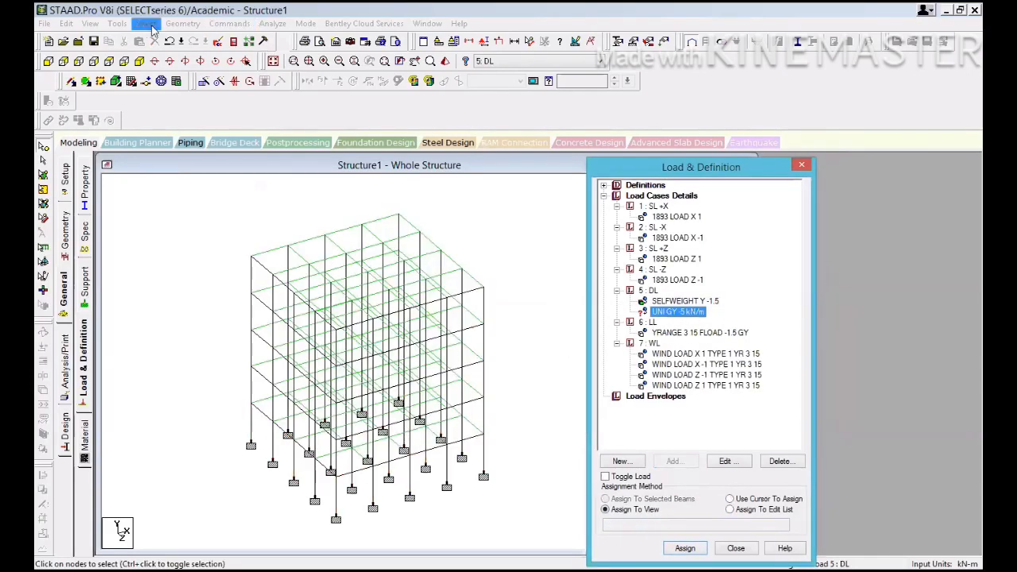
mouse_move(270, 263)
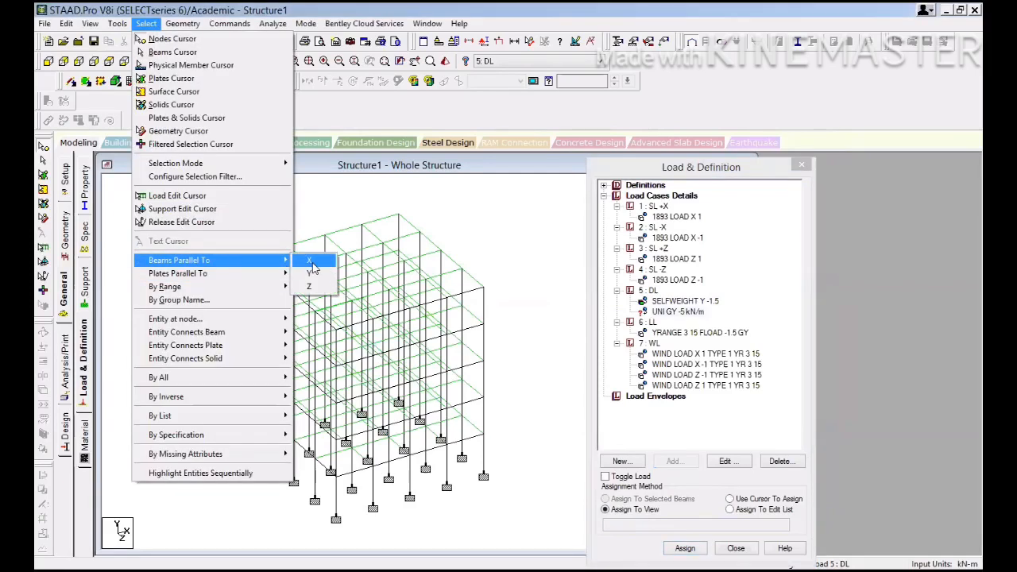
click(316, 273)
click(114, 25)
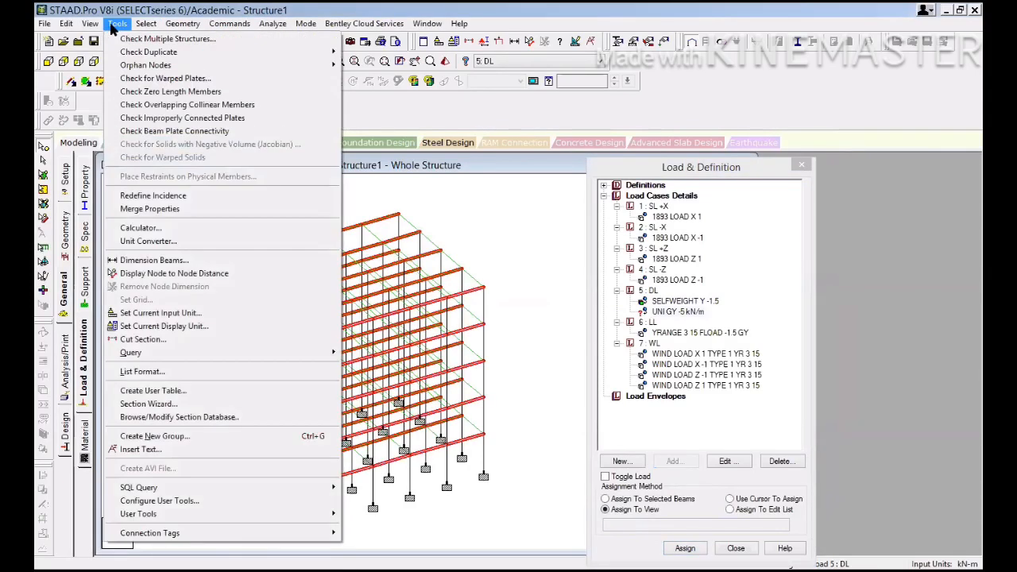
mouse_move(146, 23)
mouse_move(270, 263)
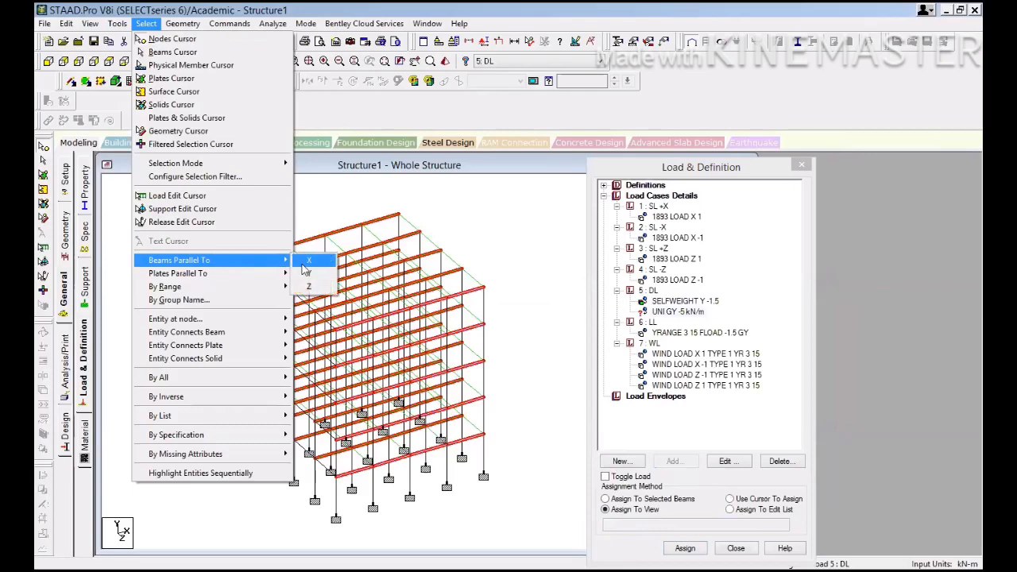
click(302, 286)
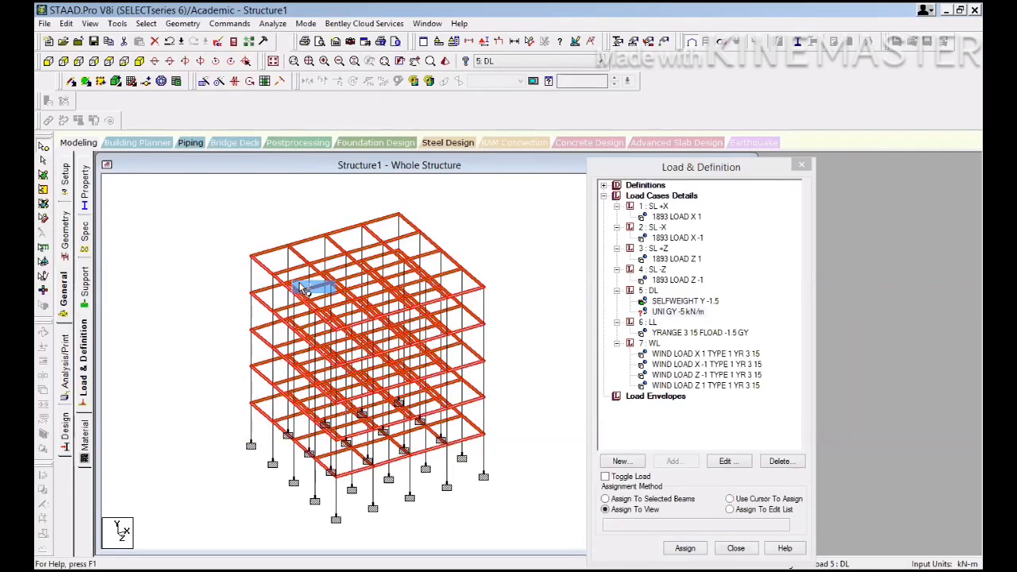
click(649, 502)
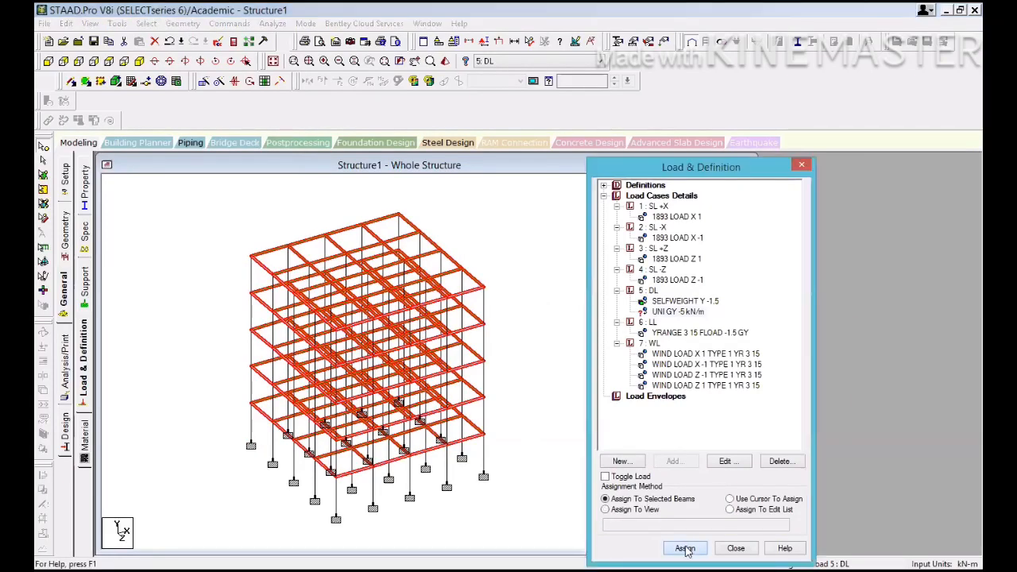
click(684, 548)
click(753, 397)
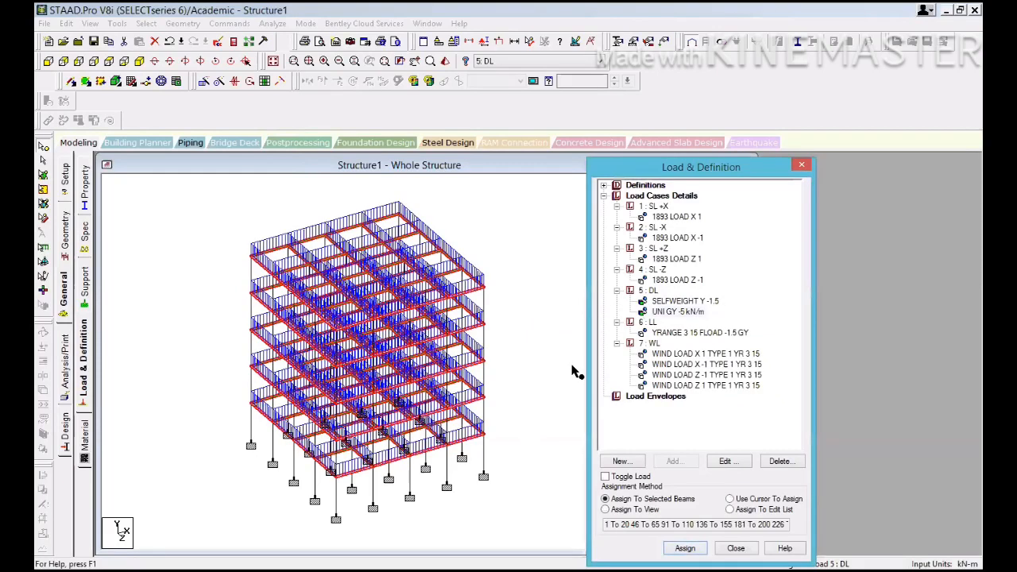
click(575, 371)
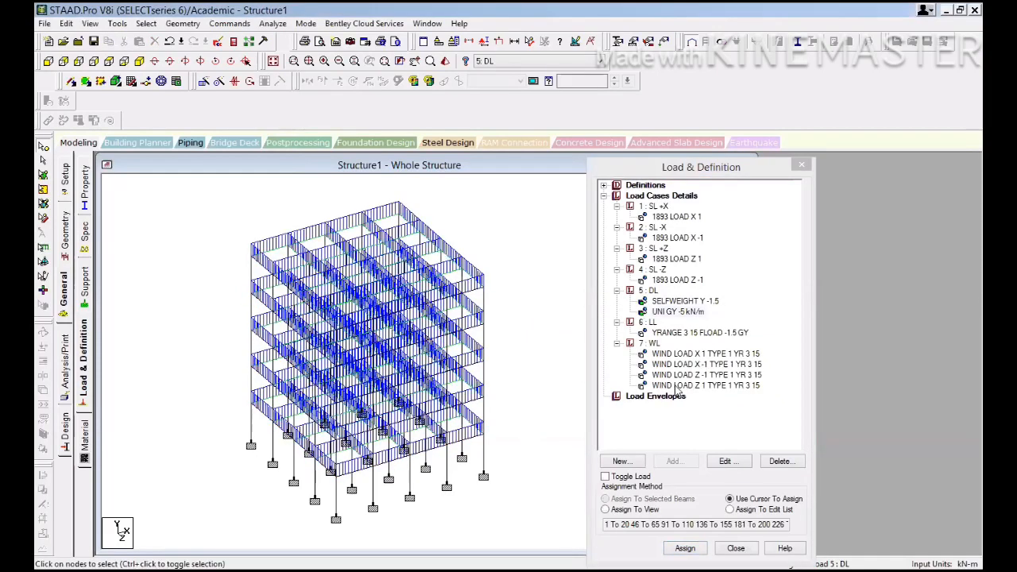
Step: Display load case WL and add a Perform Analysis command with the No Print option
click(654, 342)
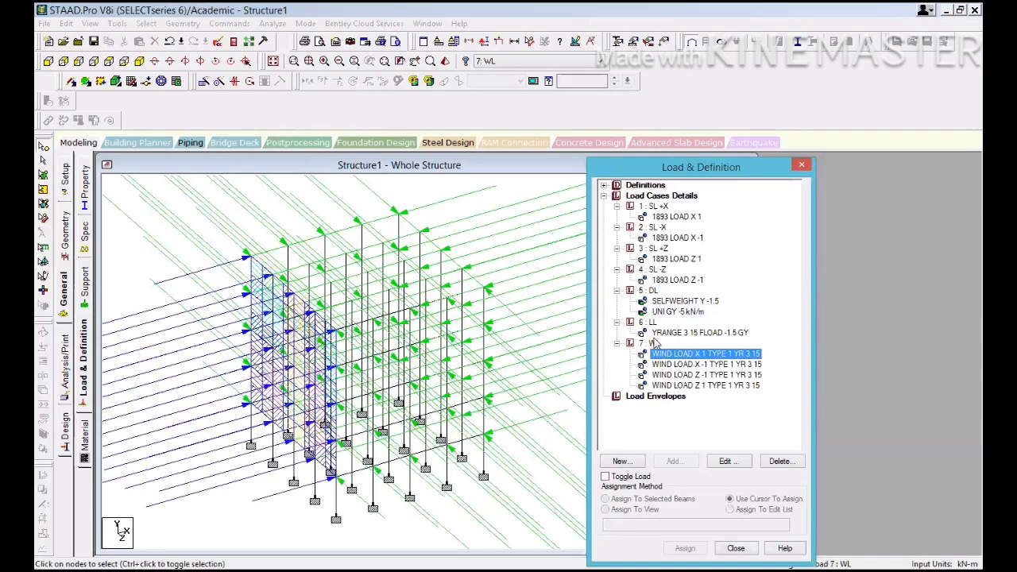
click(63, 375)
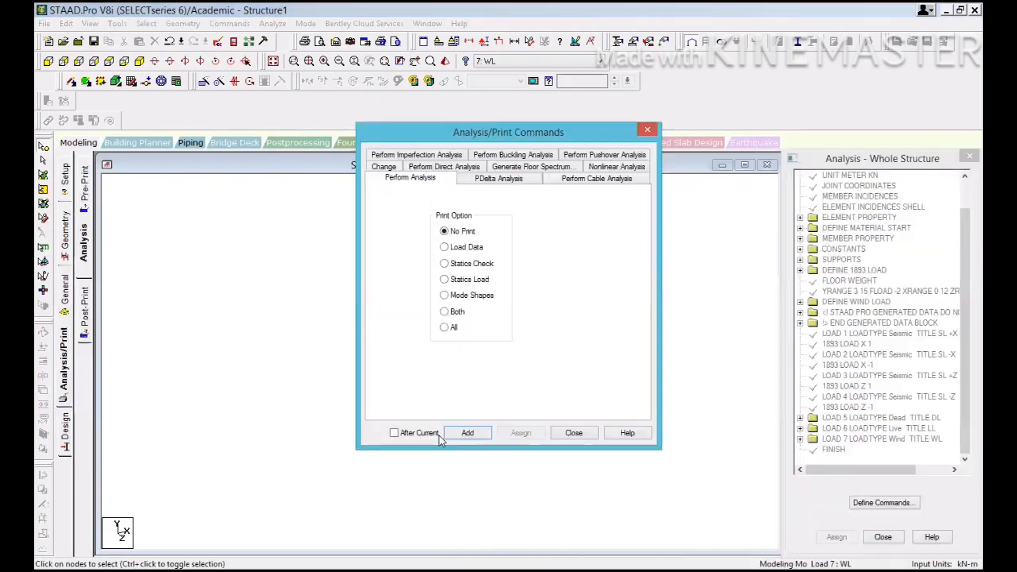
click(465, 432)
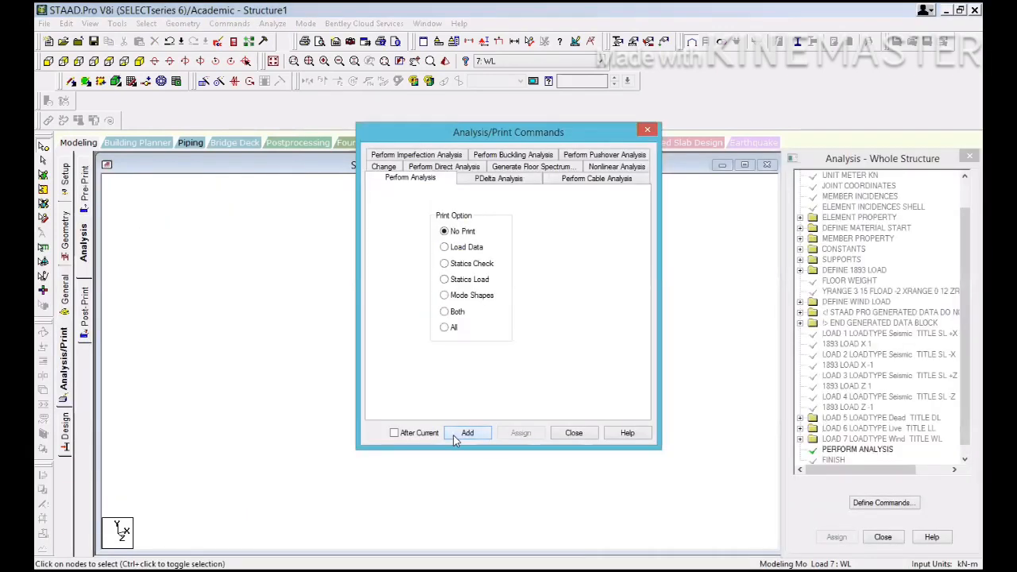
click(574, 433)
Step: Save the modified structure, run the analysis and stay in modeling mode when it ends
click(272, 24)
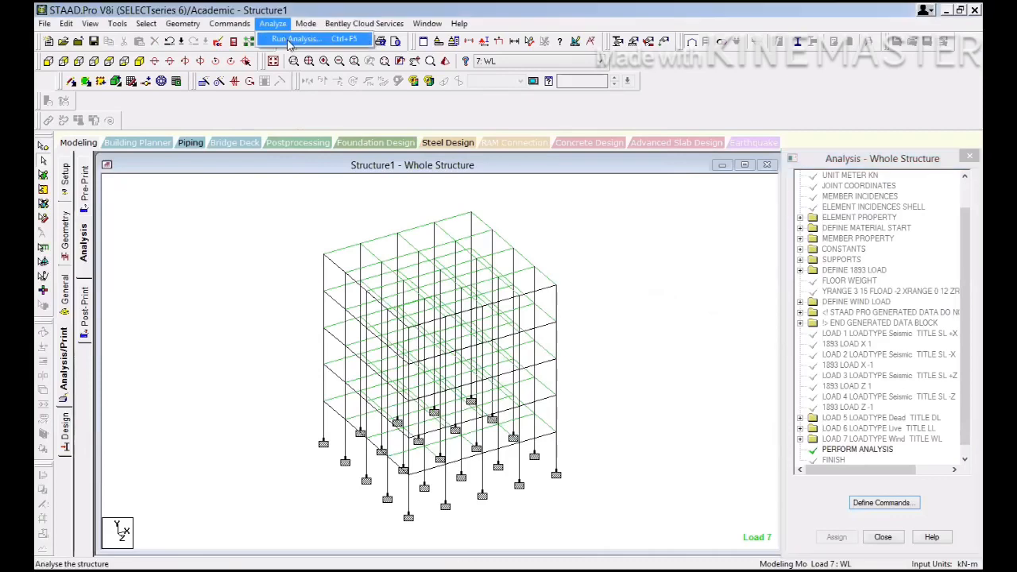
click(293, 39)
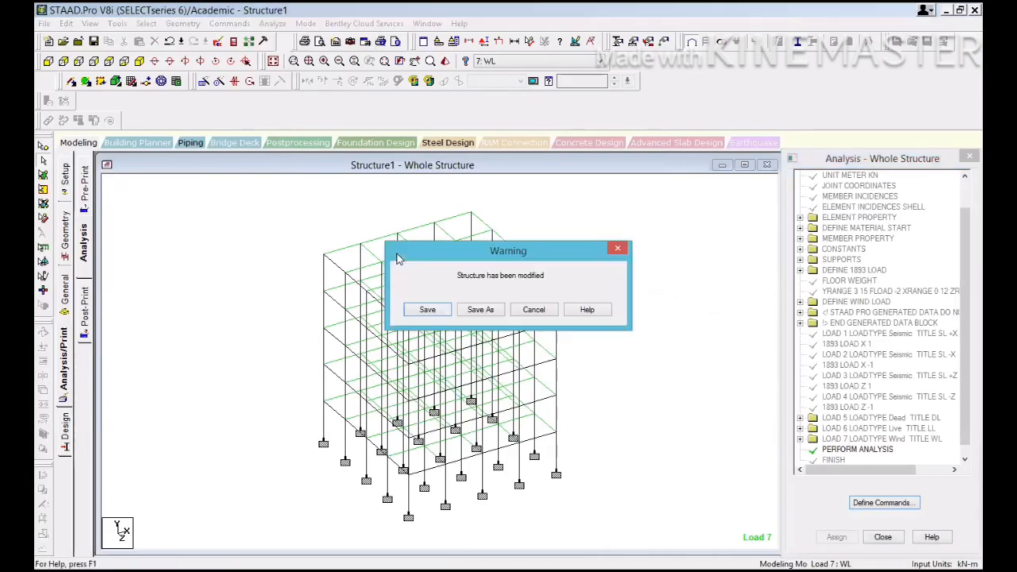
click(427, 312)
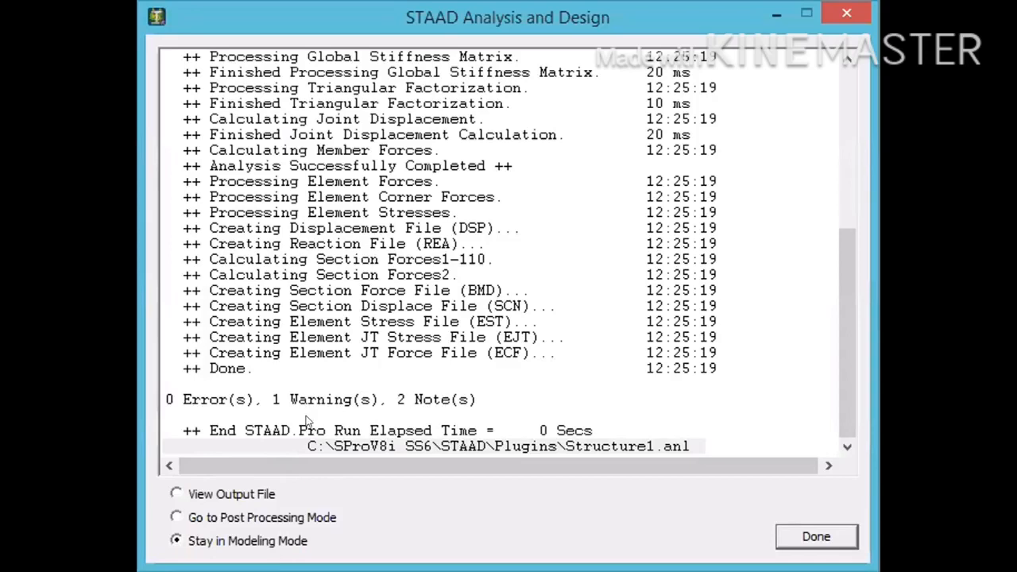
click(805, 532)
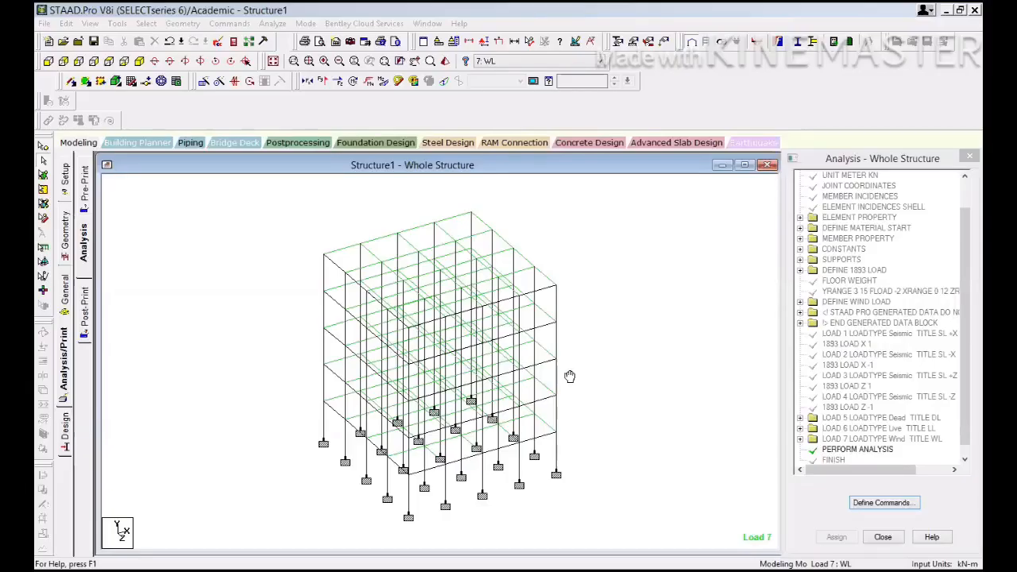
middle_drag(556, 390, 531, 425)
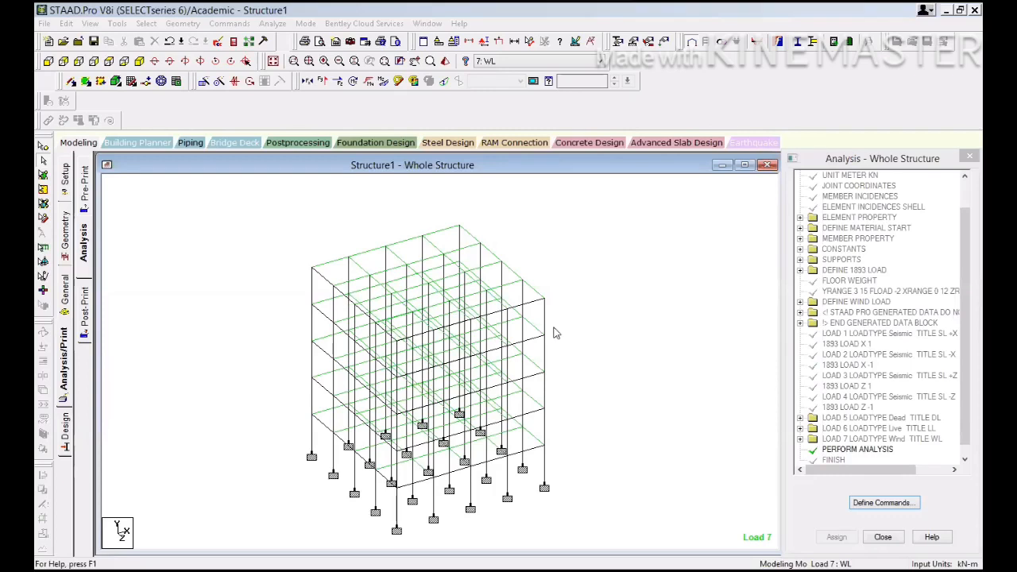
middle_drag(526, 354, 516, 361)
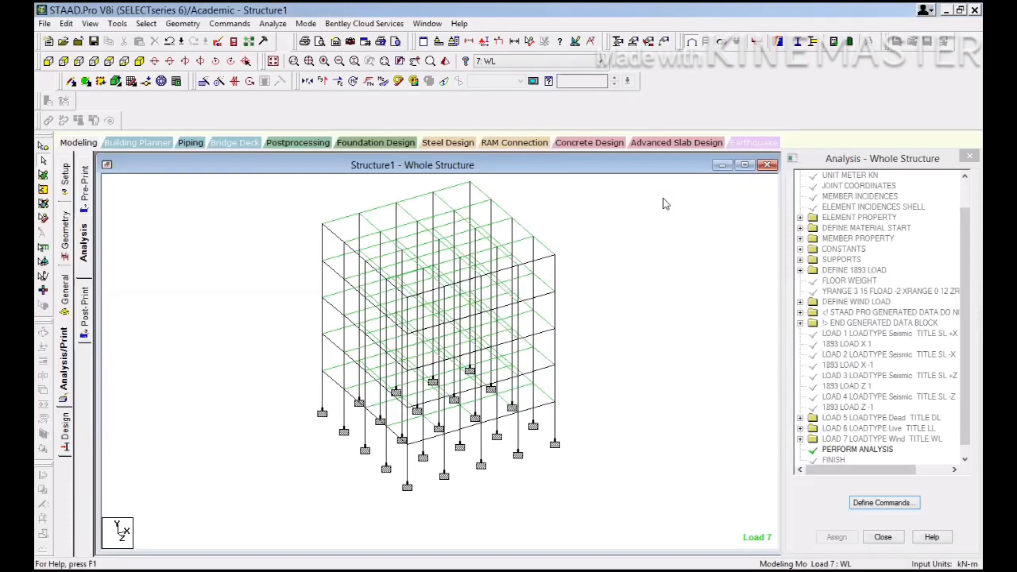
Step: Open the concrete design settings and set the current design code to IS456
click(65, 438)
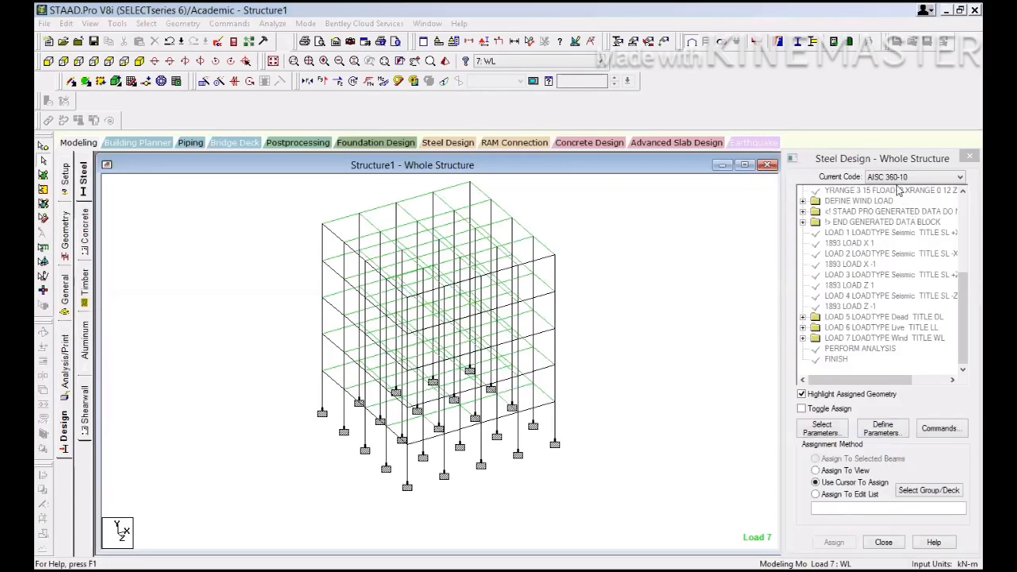
click(84, 242)
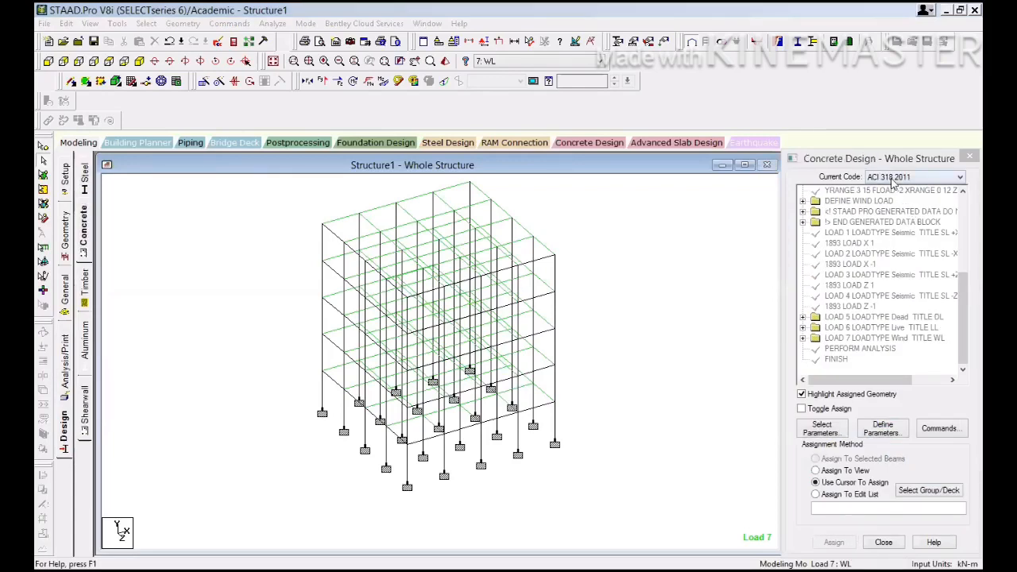
click(959, 177)
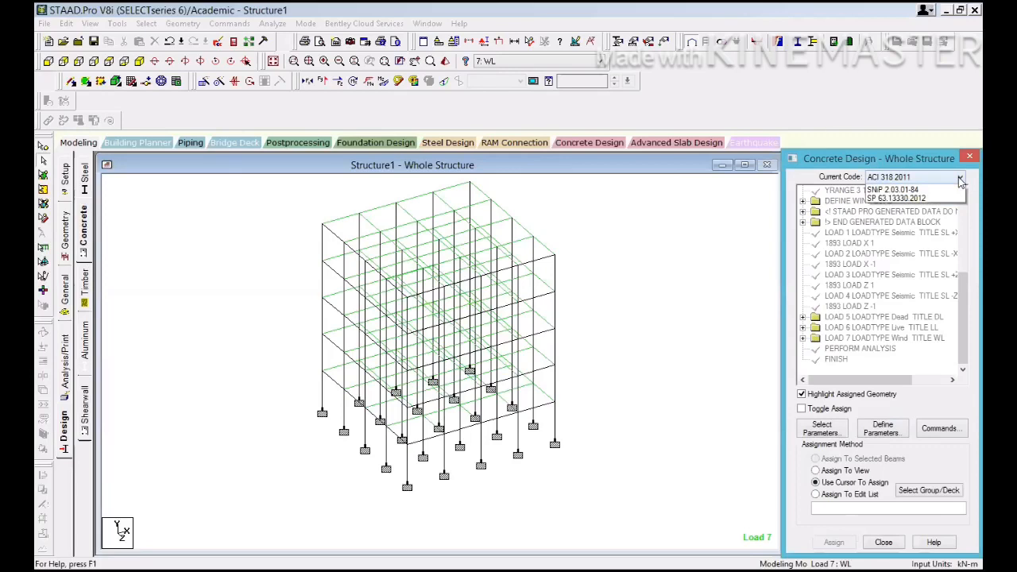
click(960, 178)
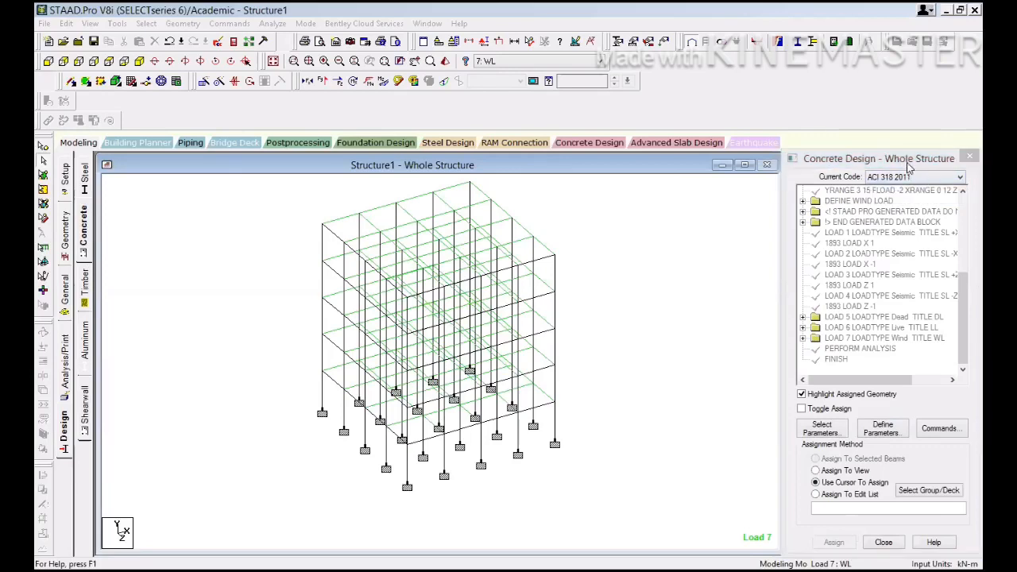
drag(907, 162, 914, 153)
click(962, 168)
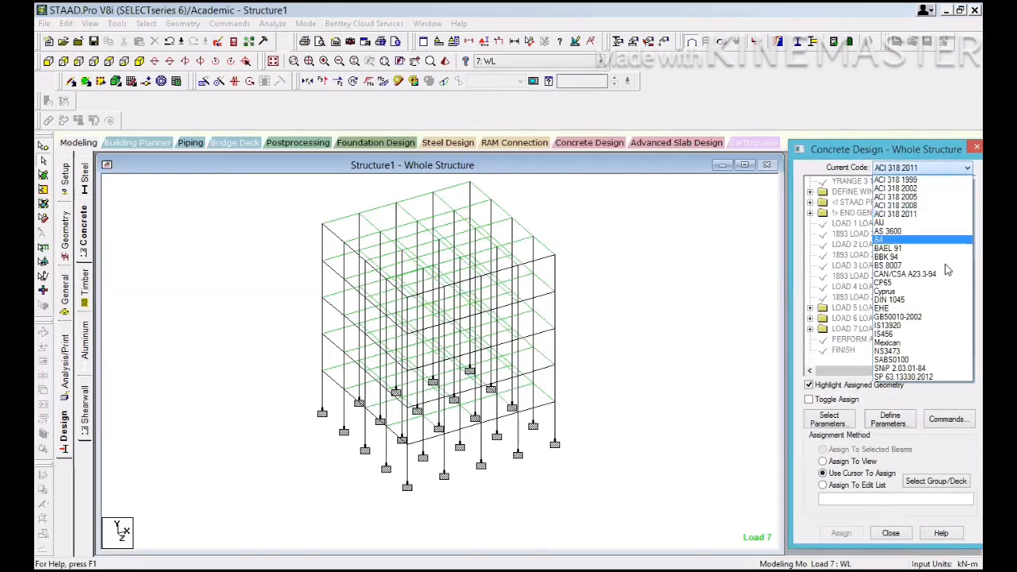
click(929, 334)
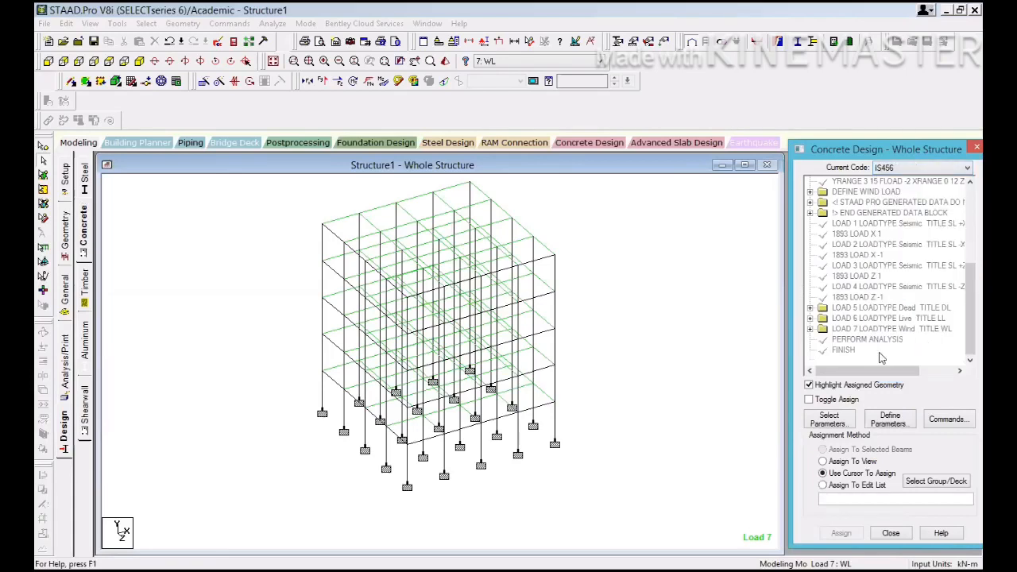
Step: Clear the selected IS456 design parameters and add back Fc compressive strength and Fymain main reinforcement yield strength
click(832, 421)
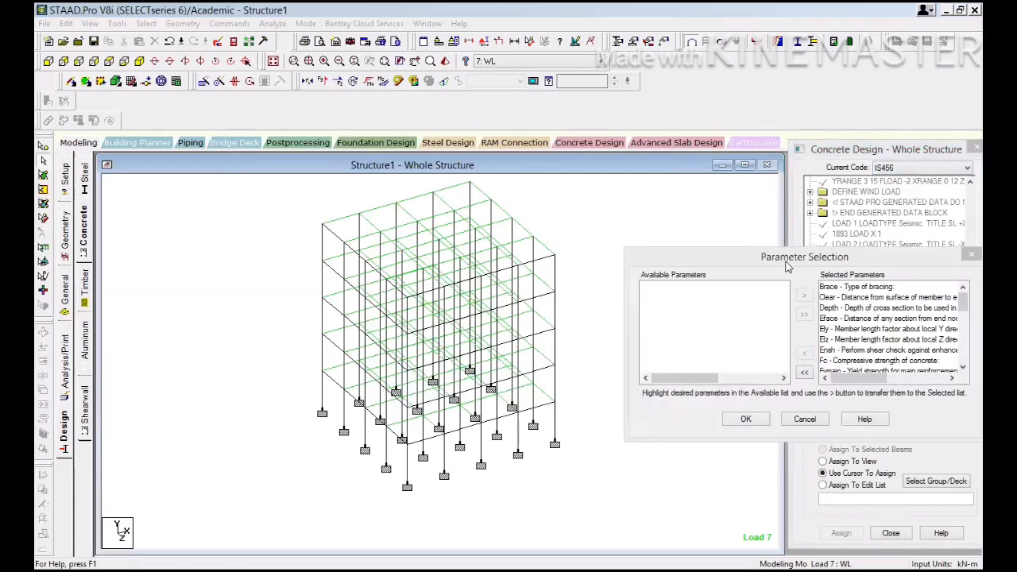
drag(783, 262, 552, 149)
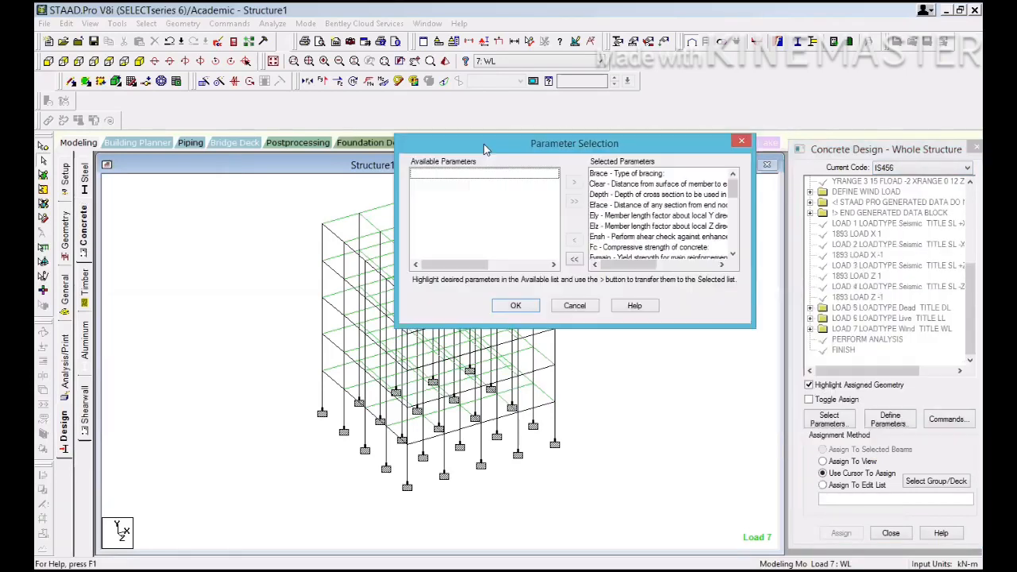
click(575, 259)
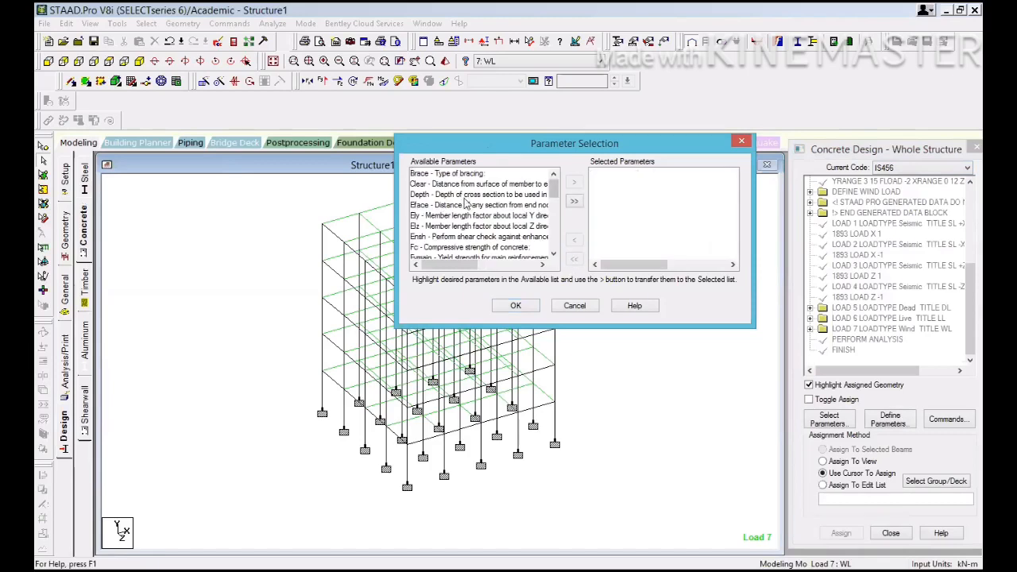
click(449, 247)
click(573, 182)
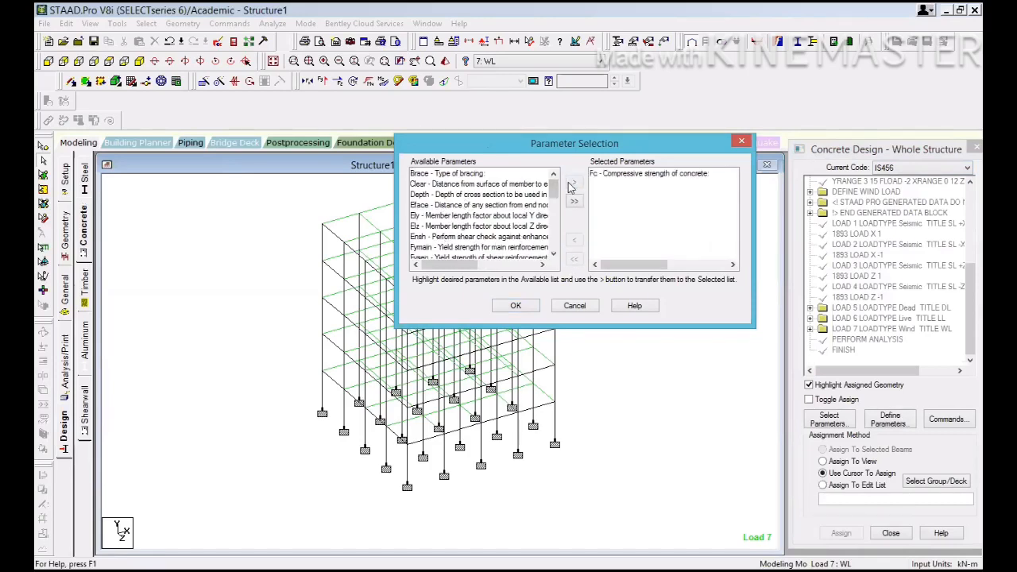
click(476, 248)
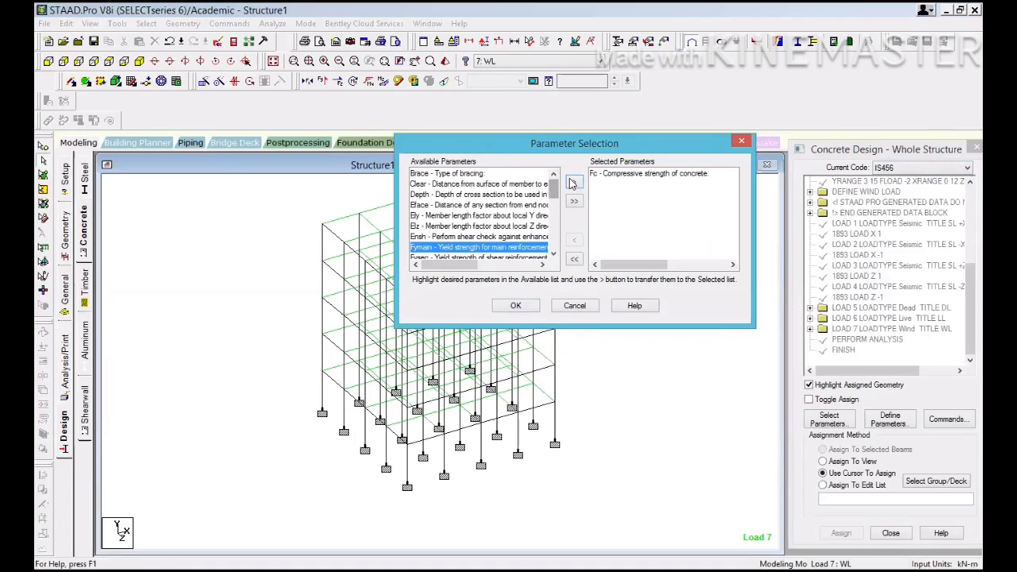
click(573, 183)
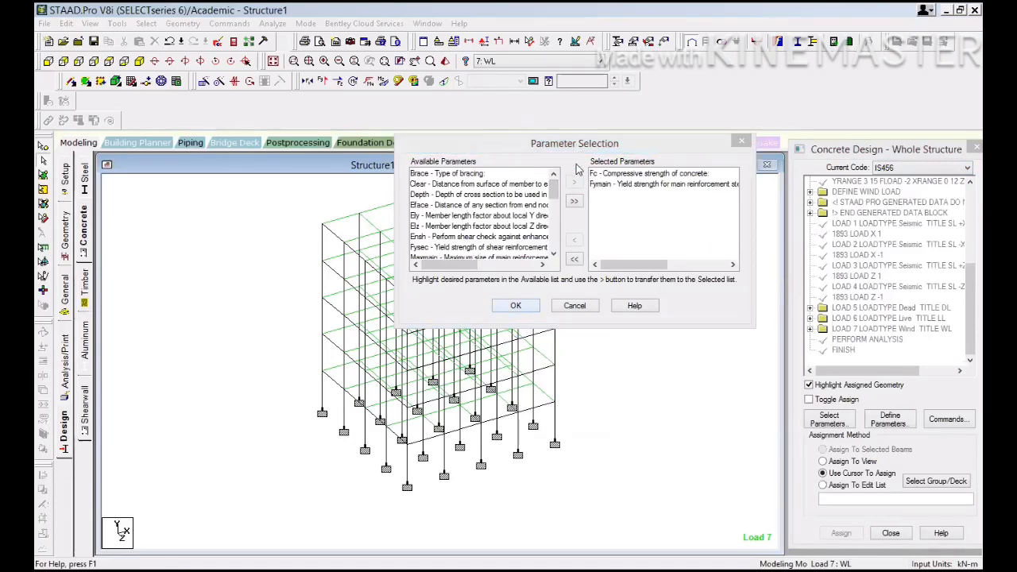
Step: Add the Clear cover distance to the selected design parameters and accept the selection
drag(578, 148, 566, 167)
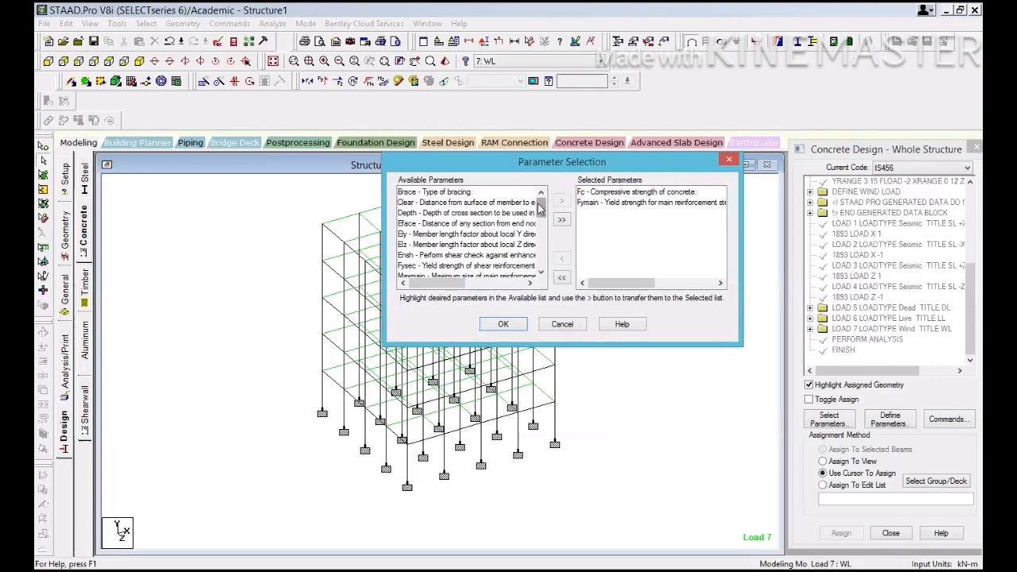
click(434, 204)
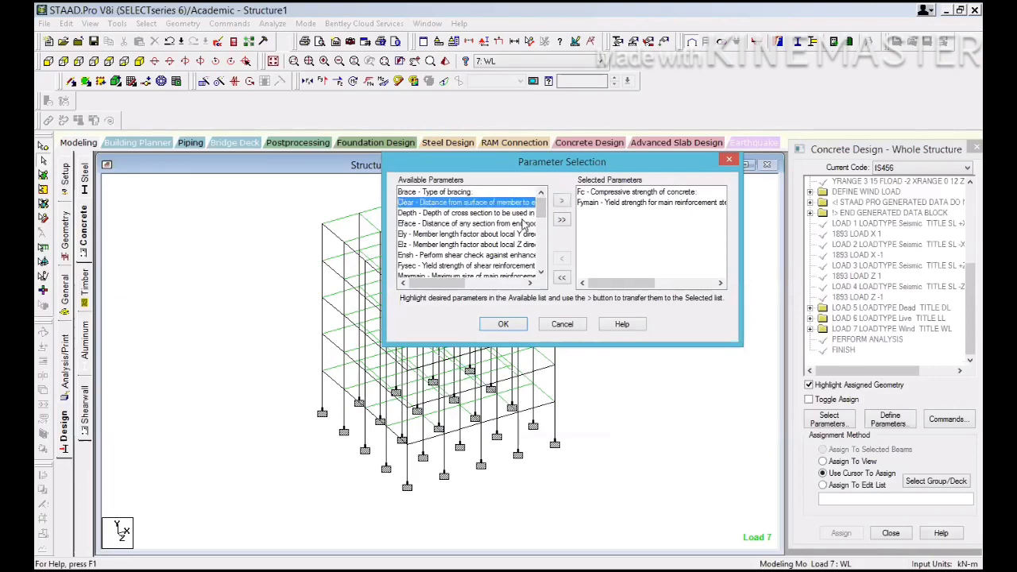
click(561, 201)
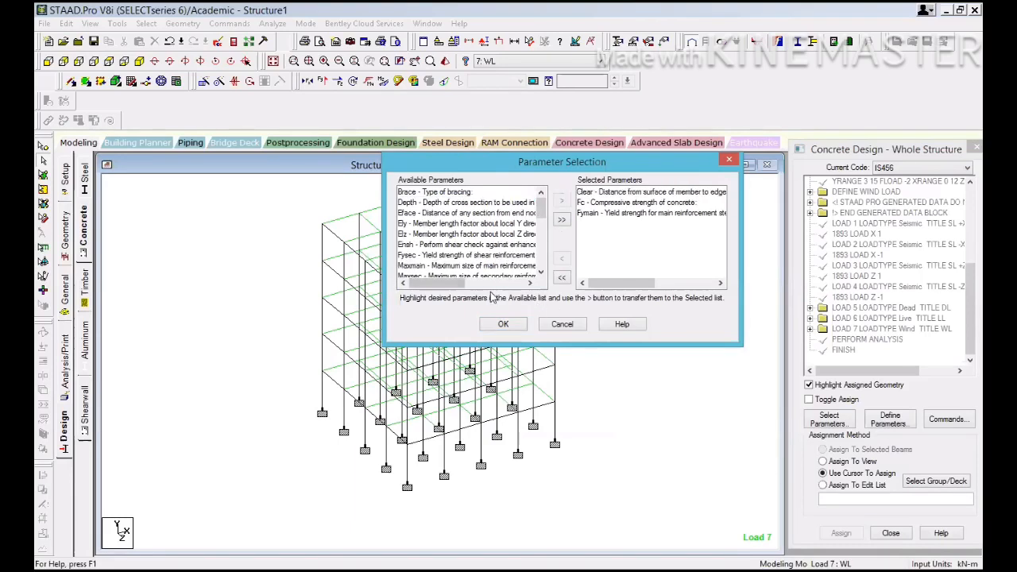
mouse_move(539, 208)
mouse_down()
mouse_move(541, 224)
mouse_move(545, 206)
mouse_up()
drag(543, 206, 556, 233)
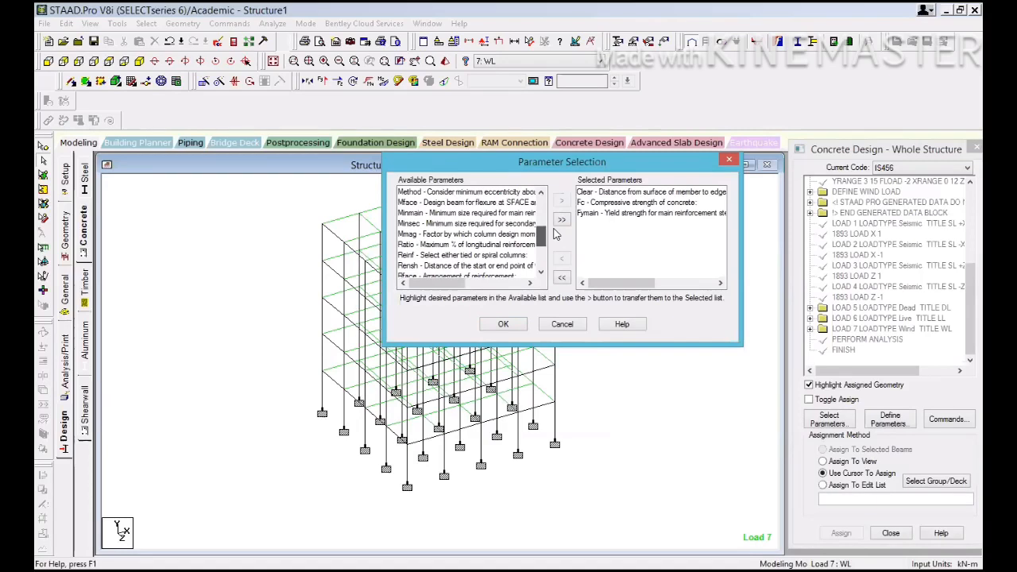
click(503, 324)
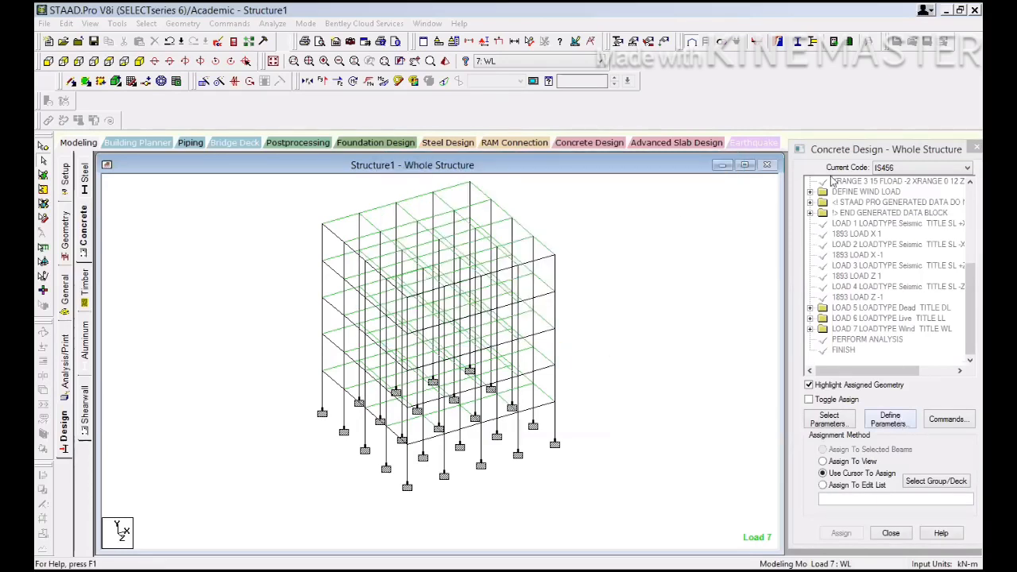
Step: Define two CLEAR parameters, one with a value of 30 and one with 40
drag(878, 152, 852, 140)
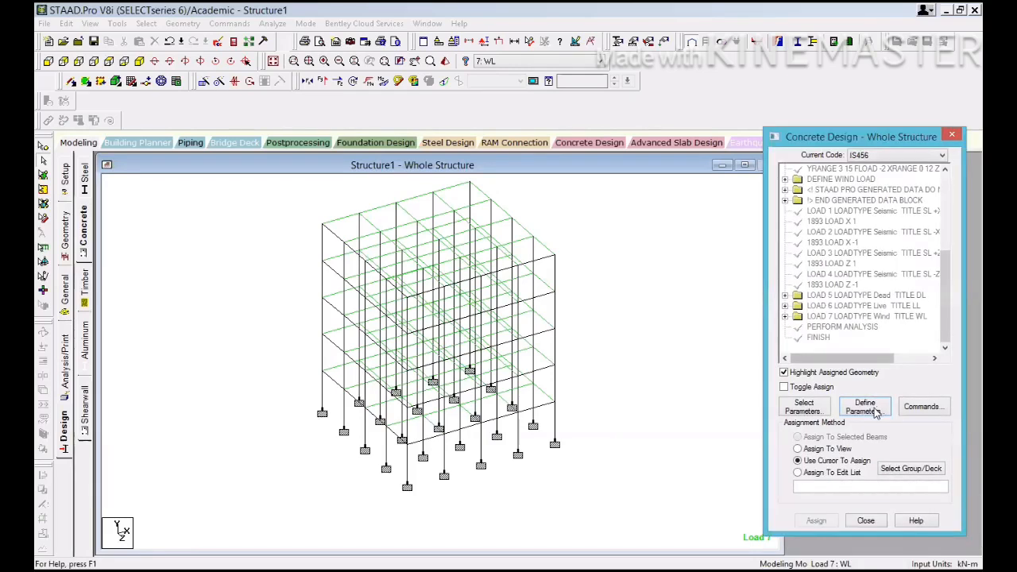
click(874, 410)
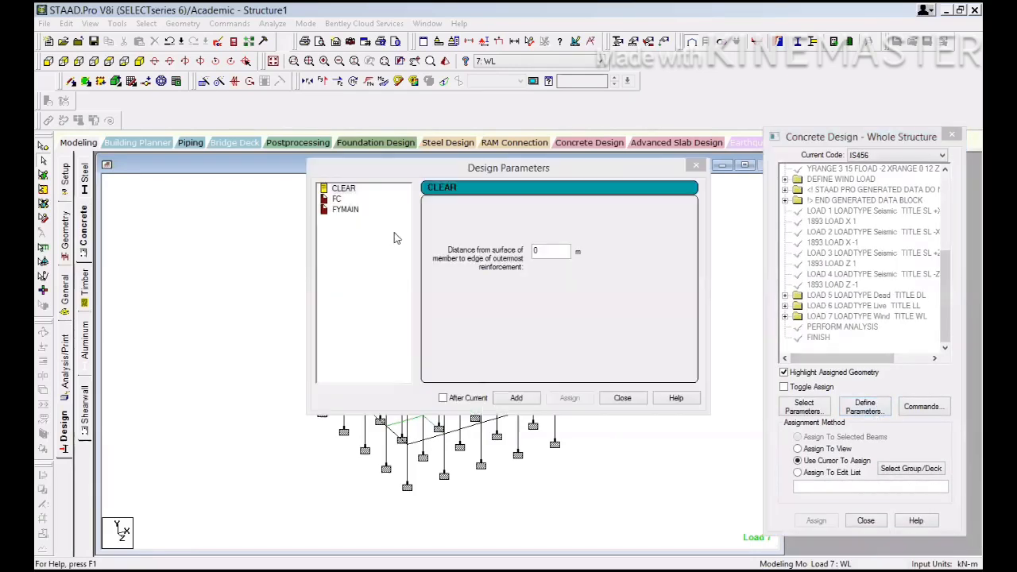
click(344, 191)
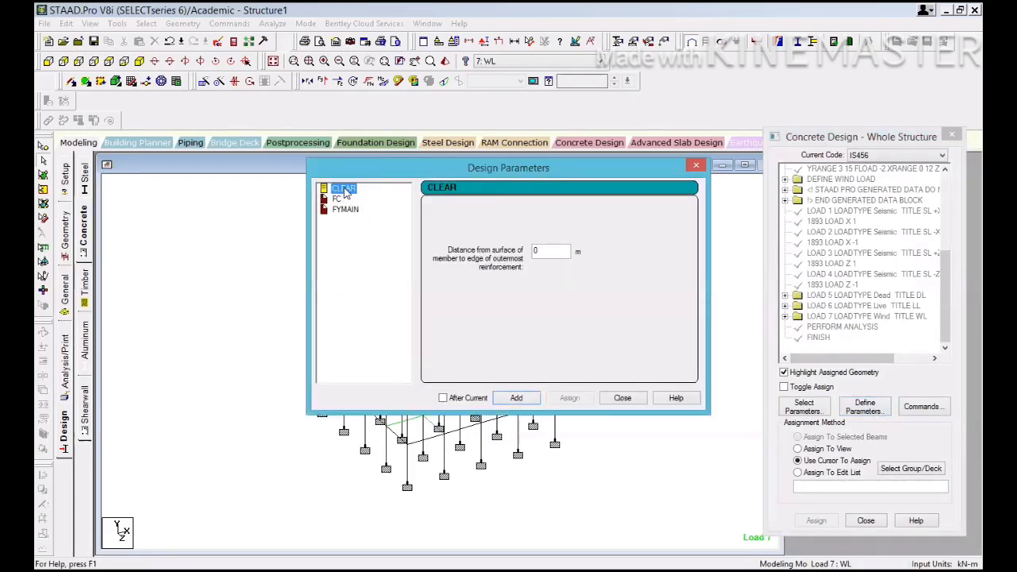
drag(519, 170, 567, 171)
drag(594, 252, 568, 249)
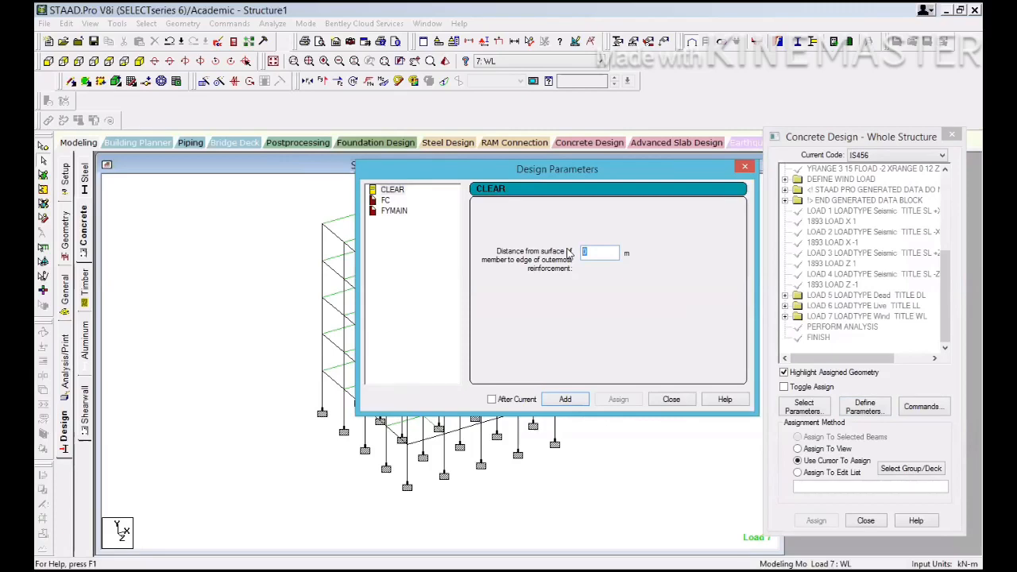
text(4)
click(569, 401)
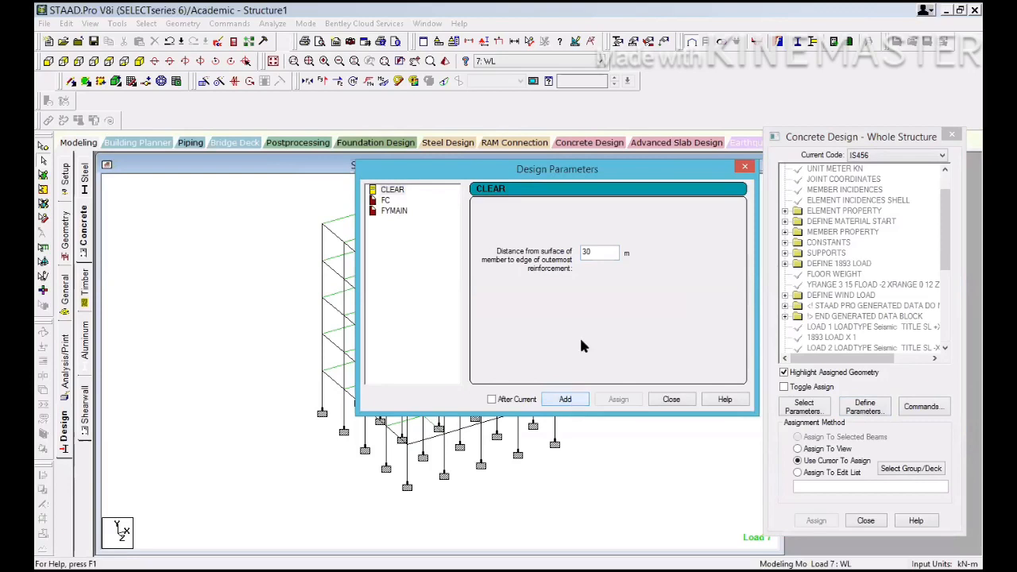
drag(613, 252, 564, 252)
text(4)
click(562, 405)
Step: Define the FC parameter as 25000 kN/m2 and the FYMAIN parameter as 415000 kN/m2
click(387, 201)
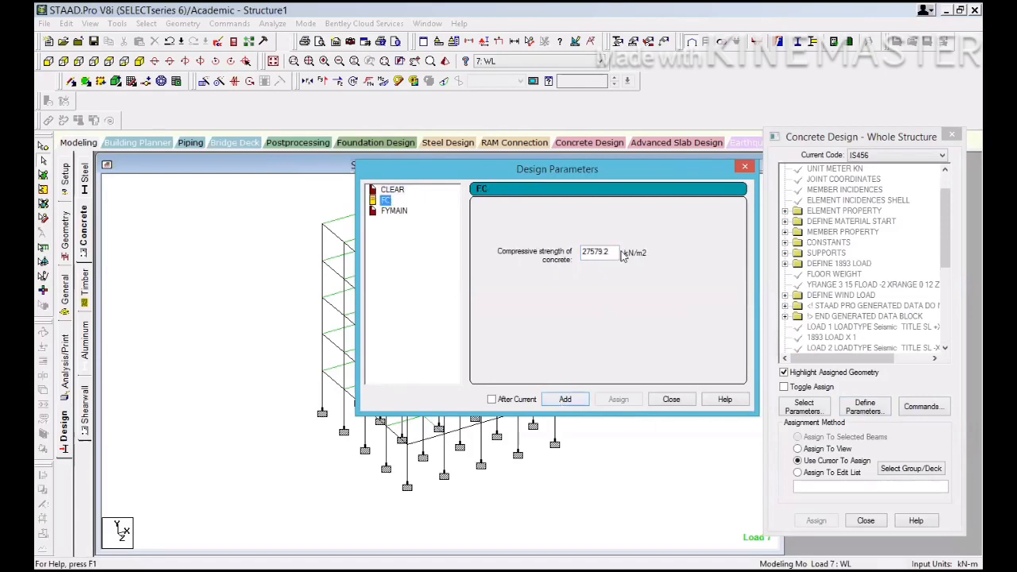
drag(615, 252, 523, 263)
text(25000)
click(392, 213)
drag(612, 251, 538, 253)
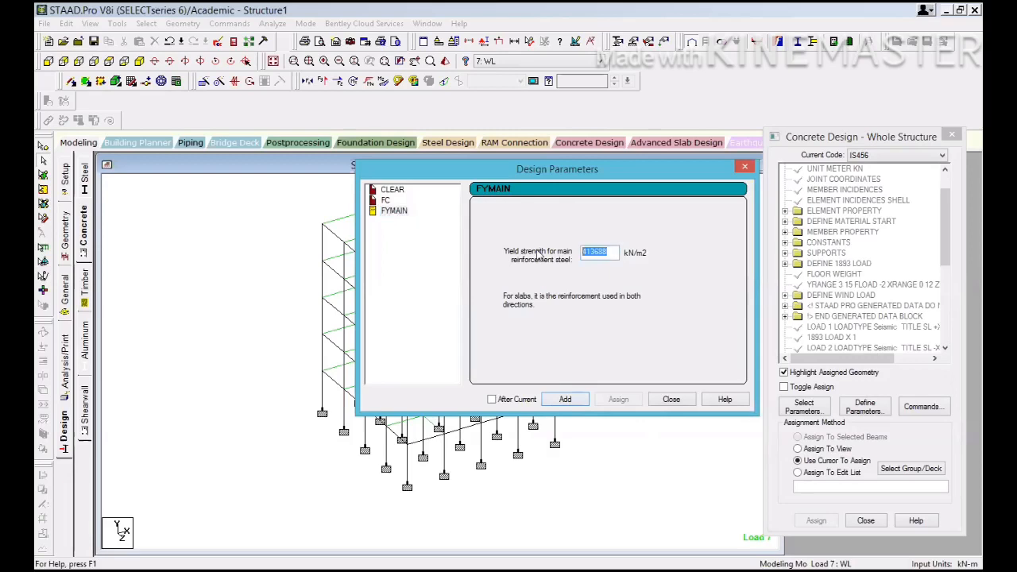
text(415000)
click(671, 401)
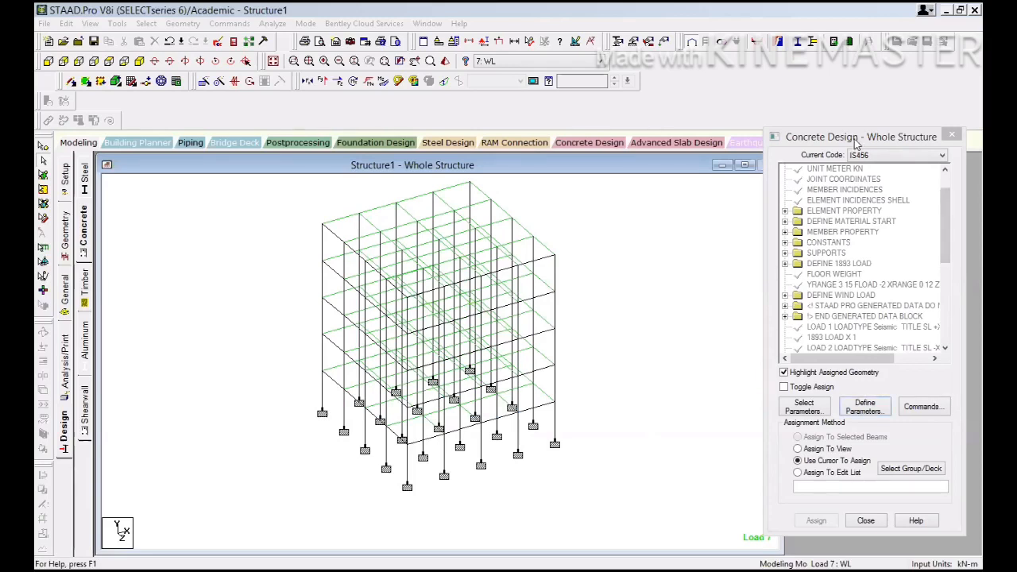
Step: Assign the CLEAR 30 parameter to all beams parallel to X and Z
drag(853, 141, 858, 149)
drag(946, 238, 952, 328)
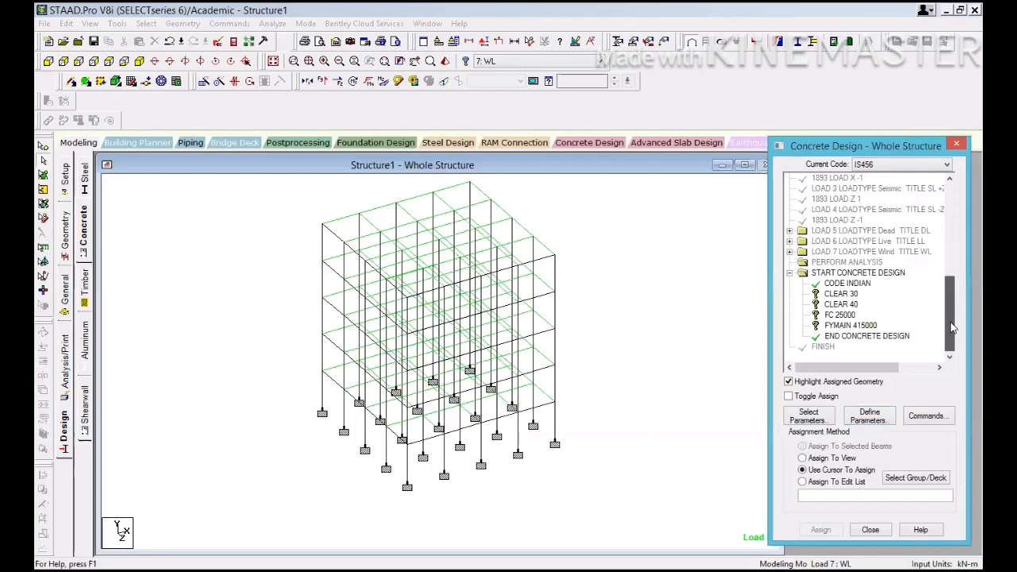
click(845, 294)
click(844, 304)
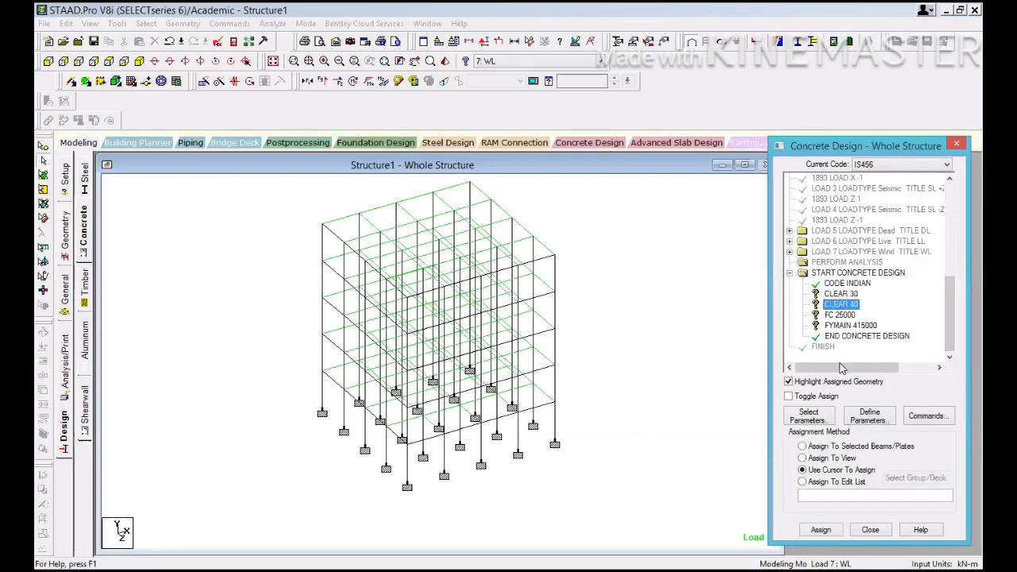
click(834, 292)
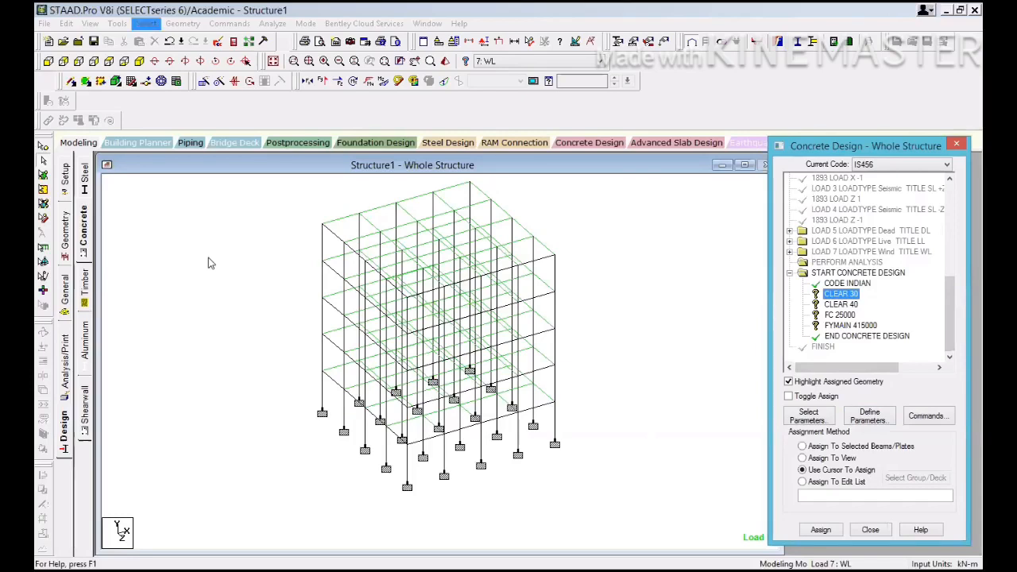
click(145, 24)
mouse_move(264, 262)
click(300, 262)
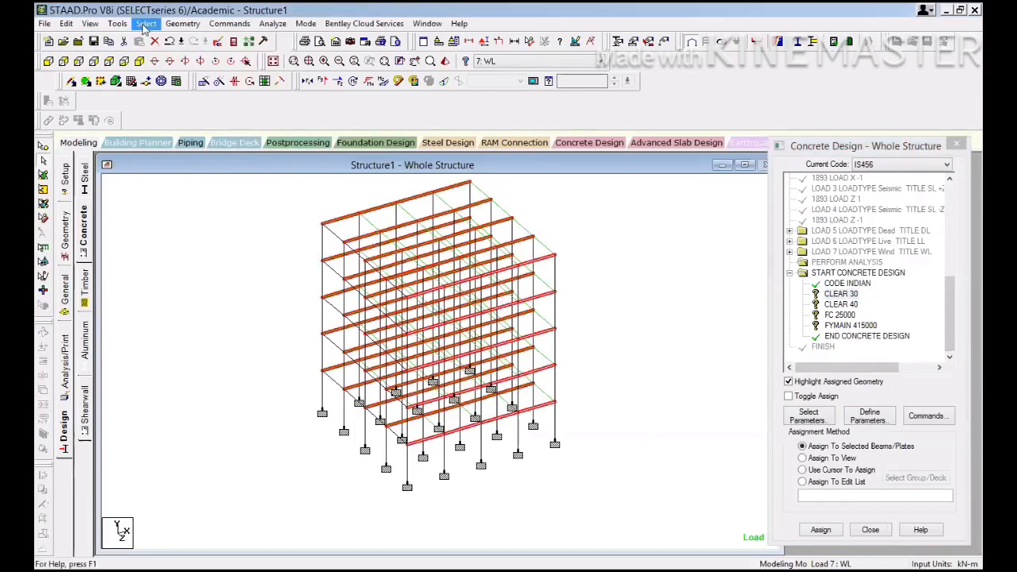
click(145, 24)
mouse_move(272, 262)
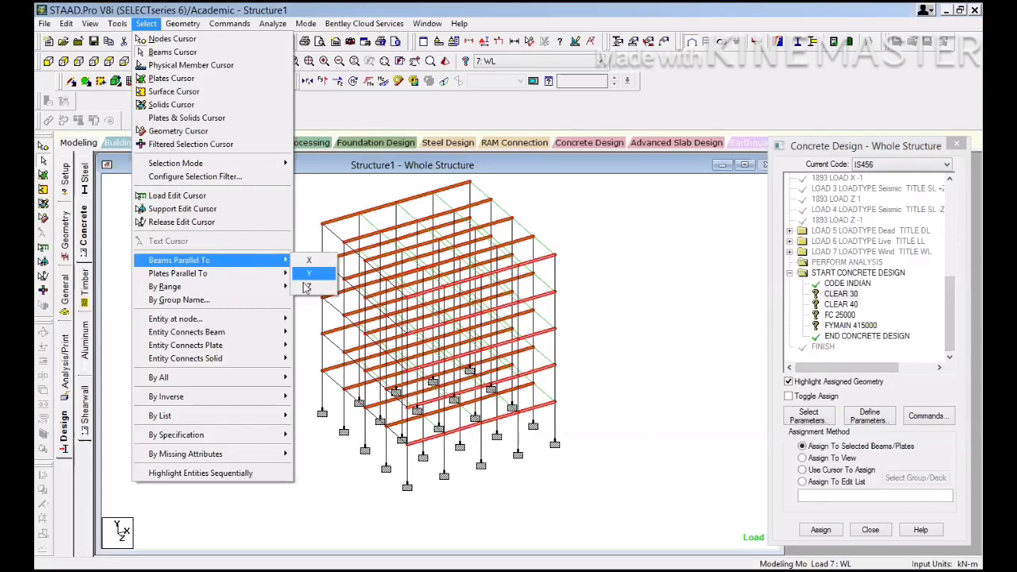
click(305, 288)
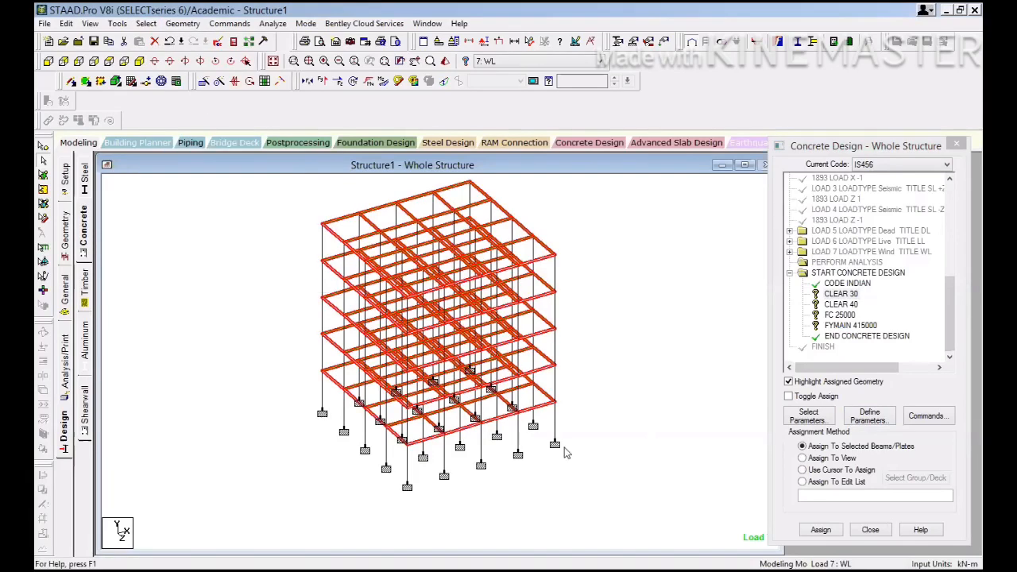
click(820, 529)
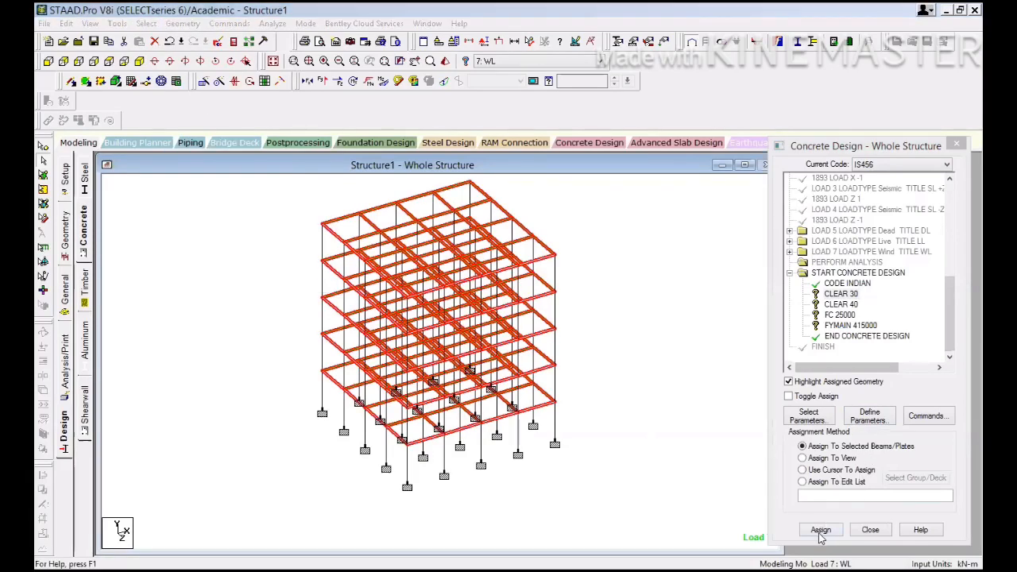
drag(829, 148, 816, 149)
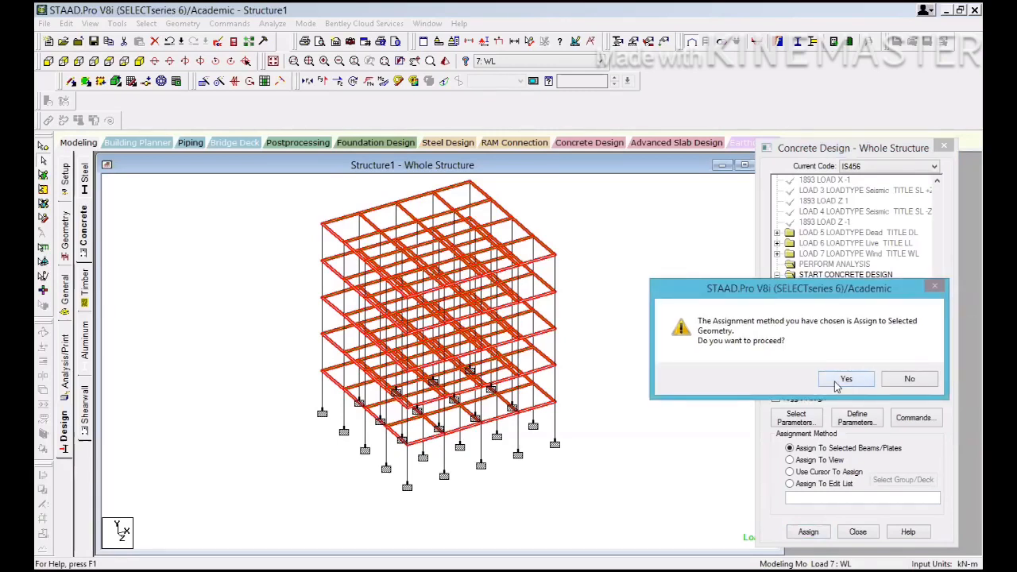
click(844, 379)
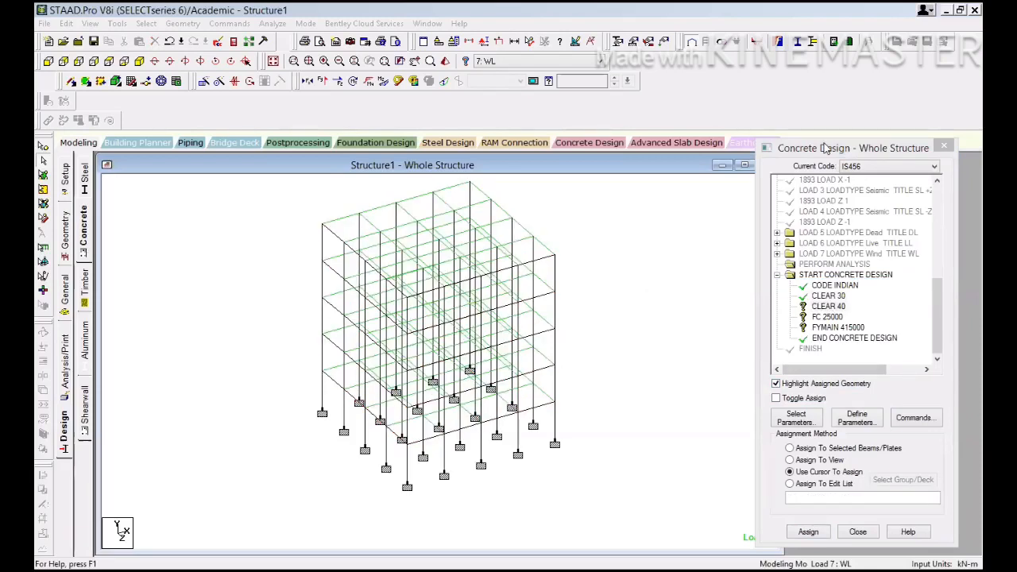
Step: Assign the CLEAR 40 parameter to all columns, selected as the beams parallel to Y
drag(826, 148, 840, 140)
click(842, 299)
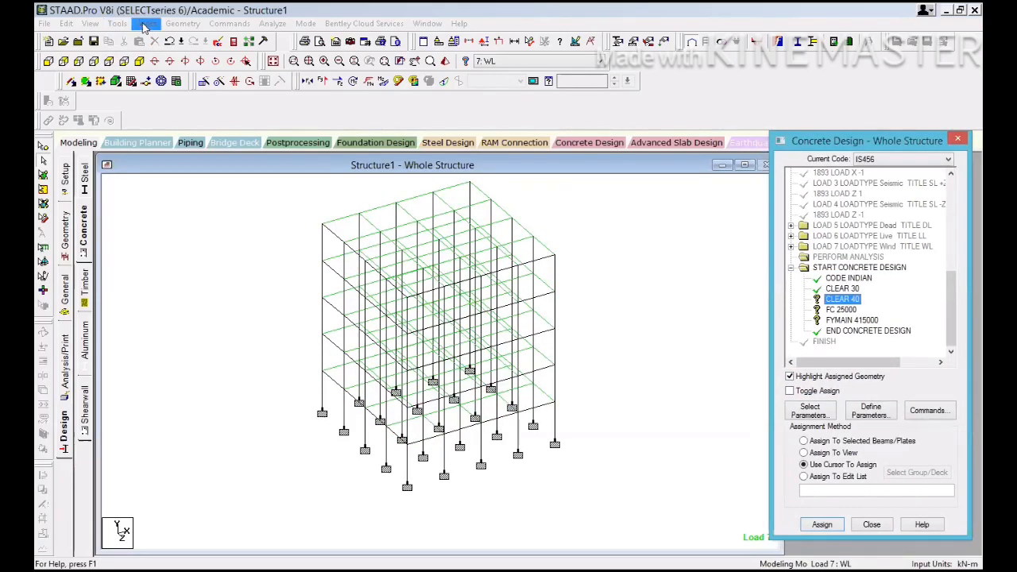
mouse_move(277, 258)
click(299, 273)
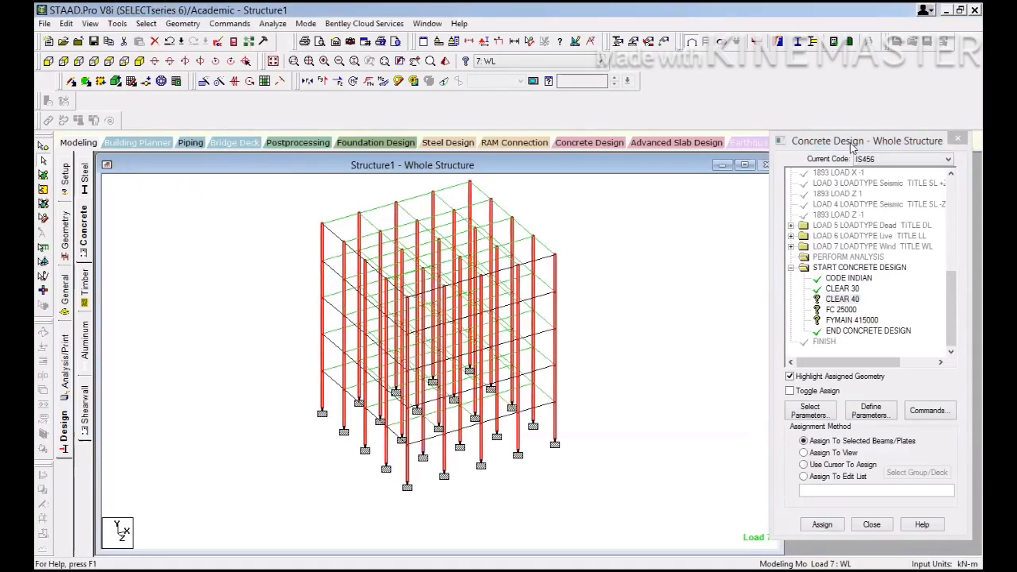
drag(851, 147, 825, 150)
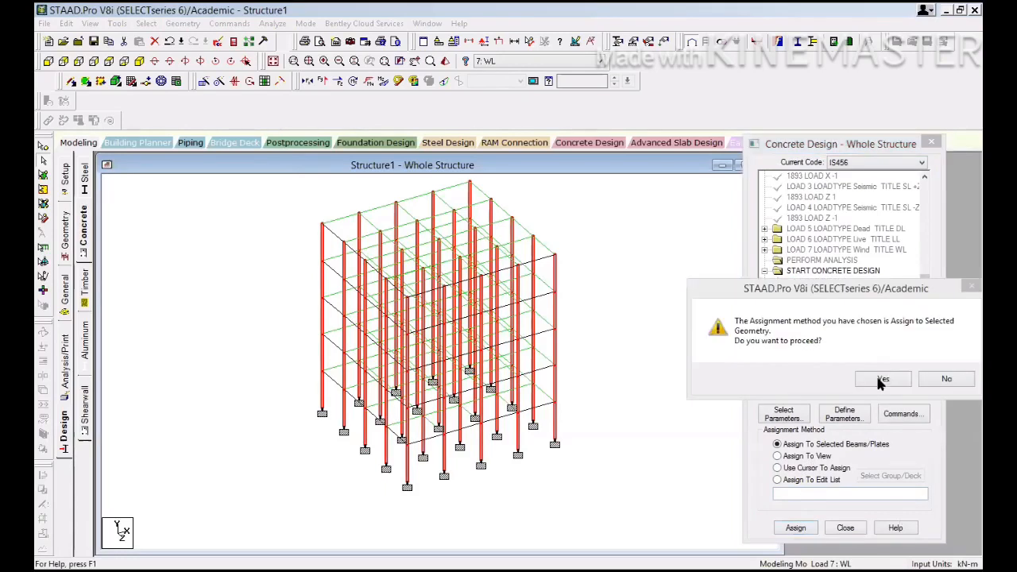
drag(850, 282, 808, 281)
click(838, 379)
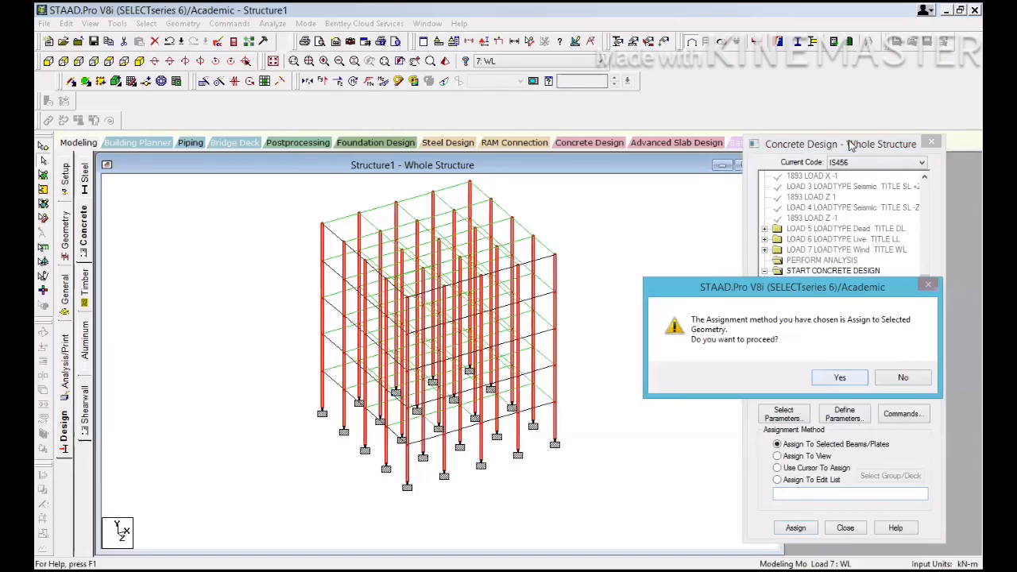
drag(877, 149, 913, 142)
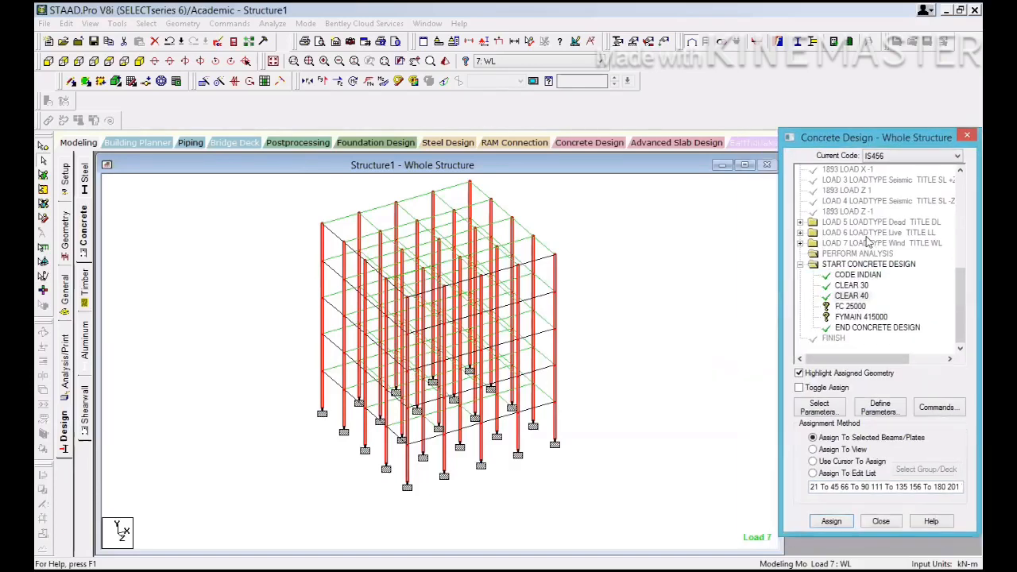
Step: Assign the FC 25000 and FYMAIN 415000 parameters to the whole structure with the Assign To View method
click(850, 306)
click(847, 449)
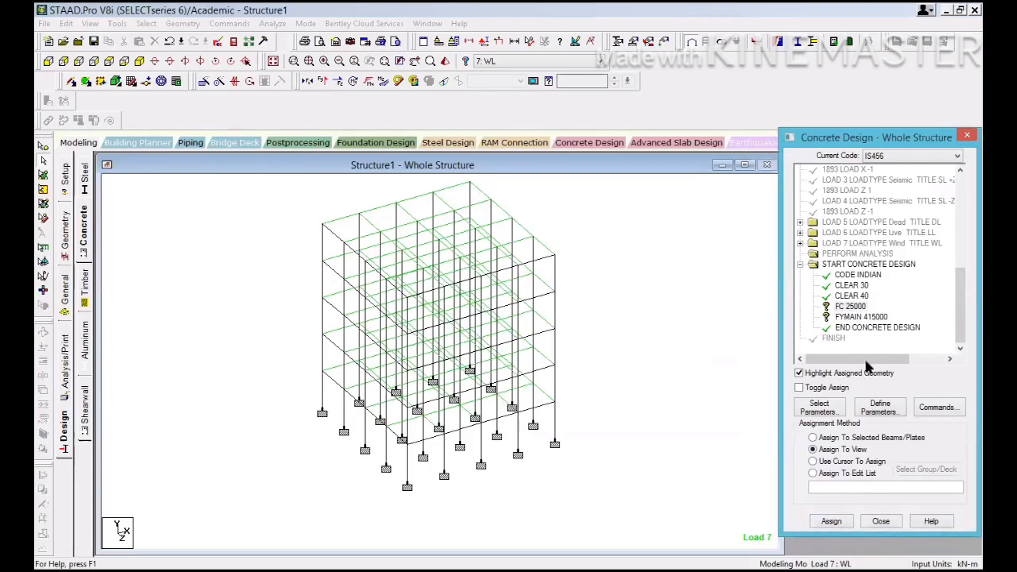
click(862, 317)
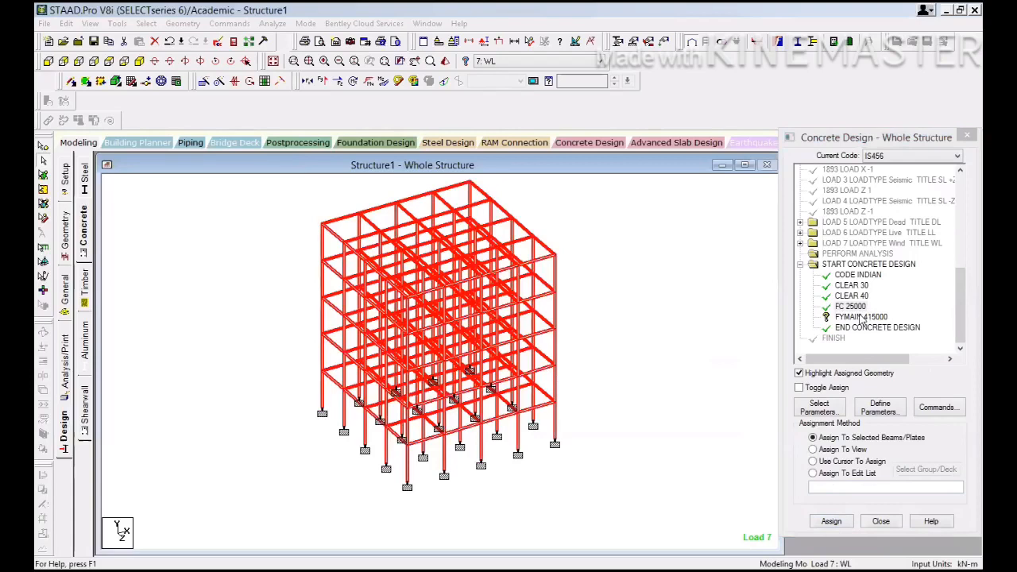
double_click(853, 140)
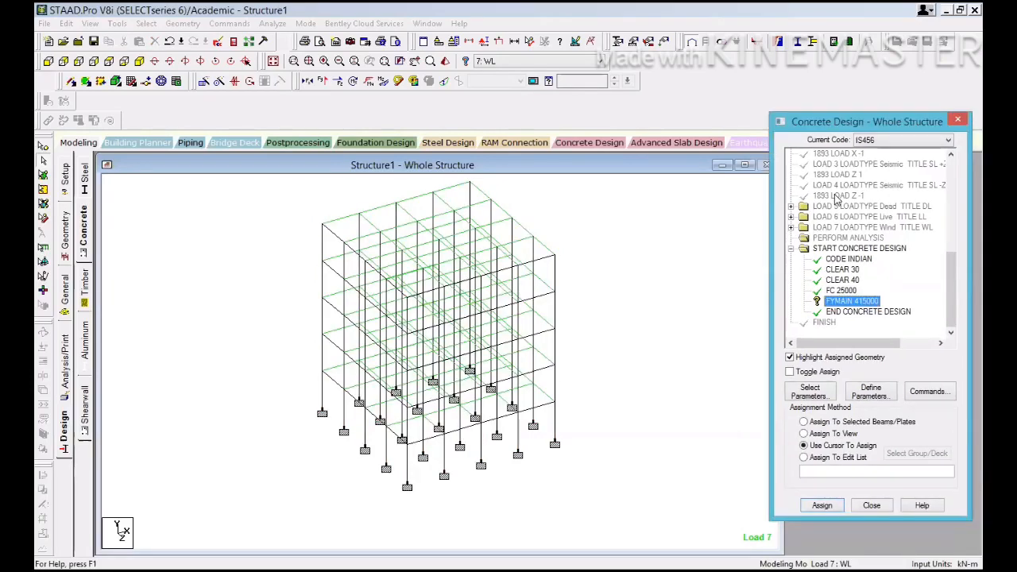
click(804, 433)
click(823, 505)
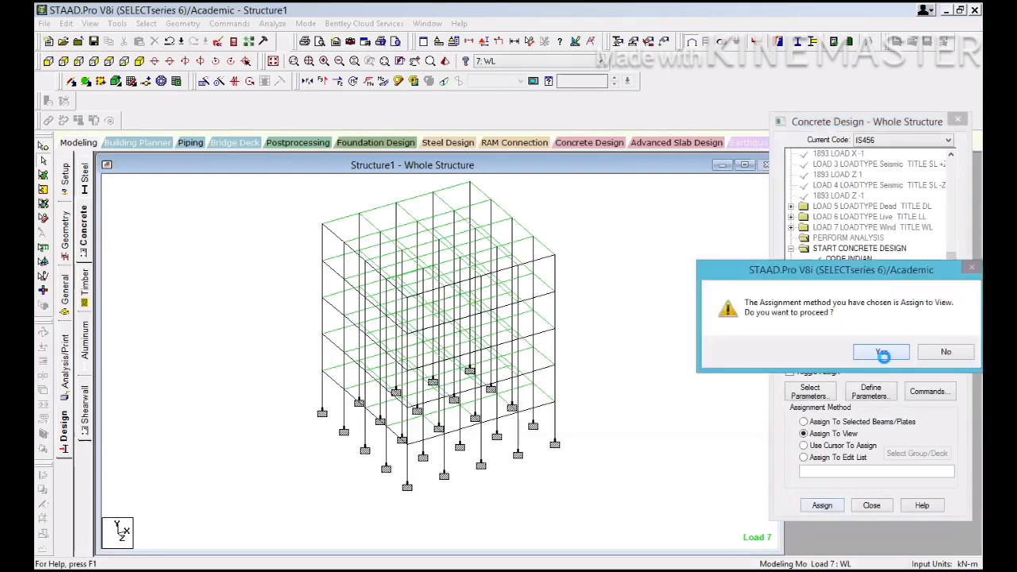
click(881, 352)
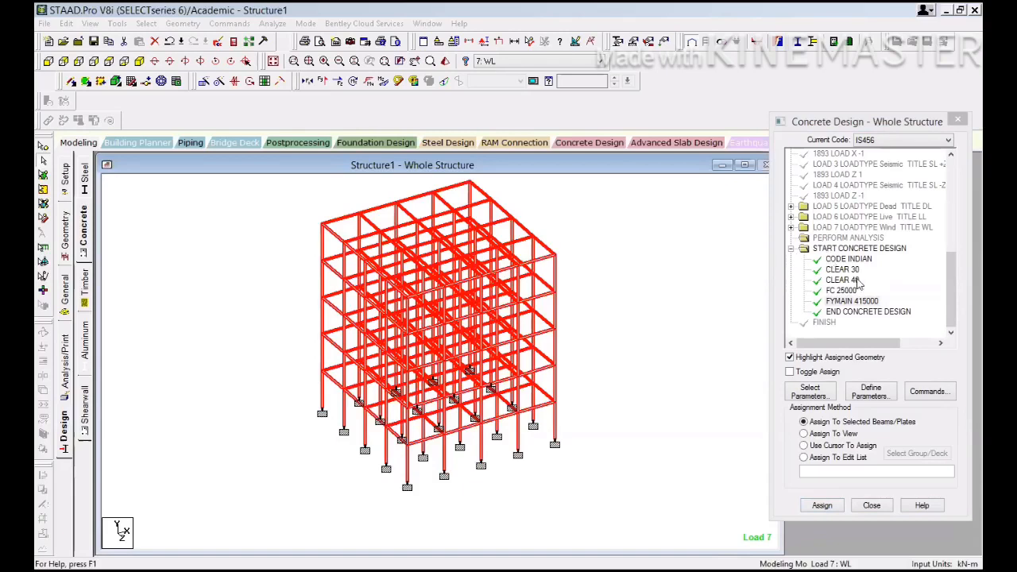
Step: Change the clear cover distance of the CLEAR 30 parameter to 0.03 m
double_click(841, 270)
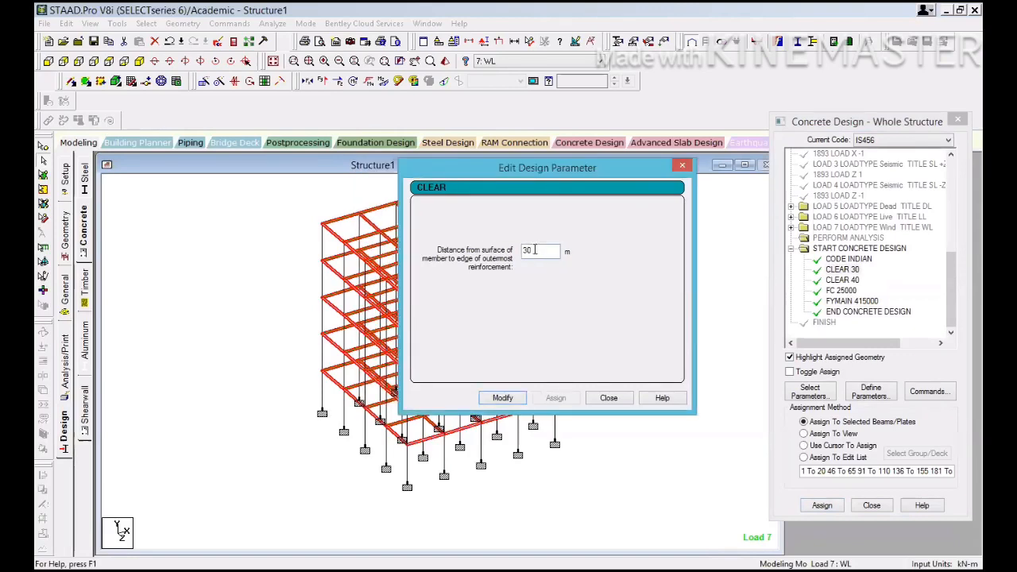
drag(539, 250, 512, 253)
key(BackSpace)
click(509, 399)
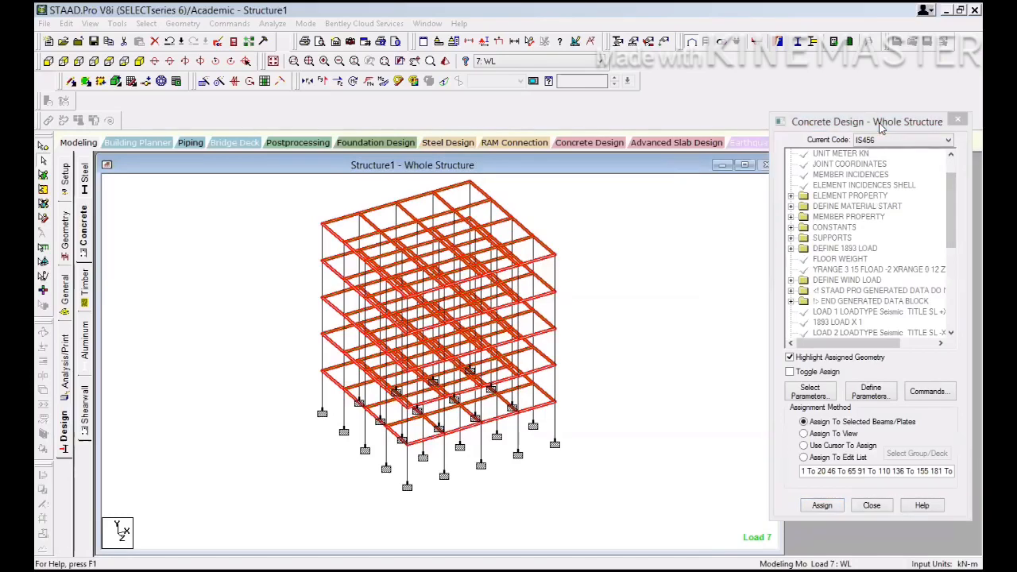
Step: Change the clear cover distance of the CLEAR 40 parameter to 0.04 m
drag(887, 121, 865, 109)
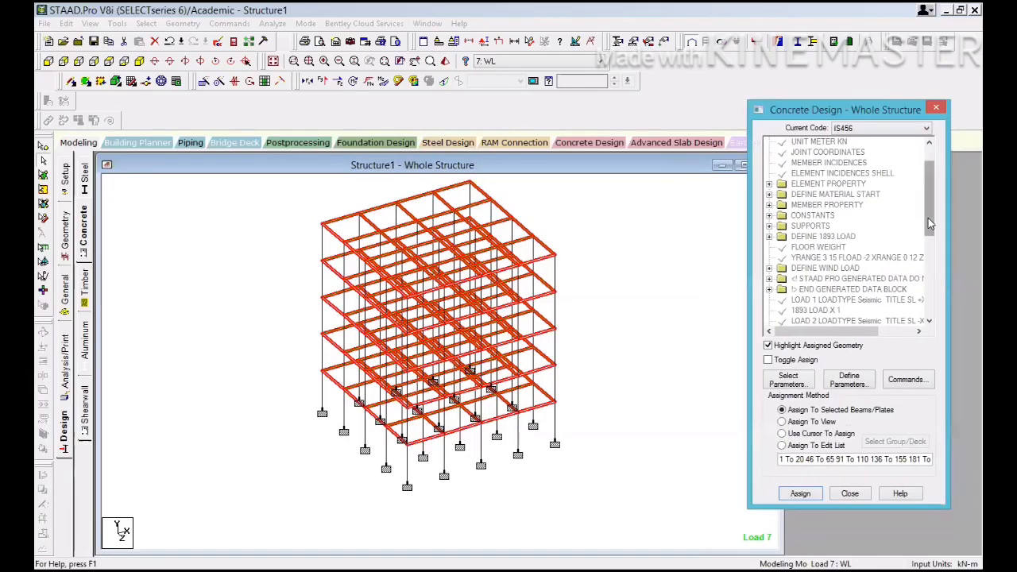
drag(928, 218, 933, 304)
click(820, 268)
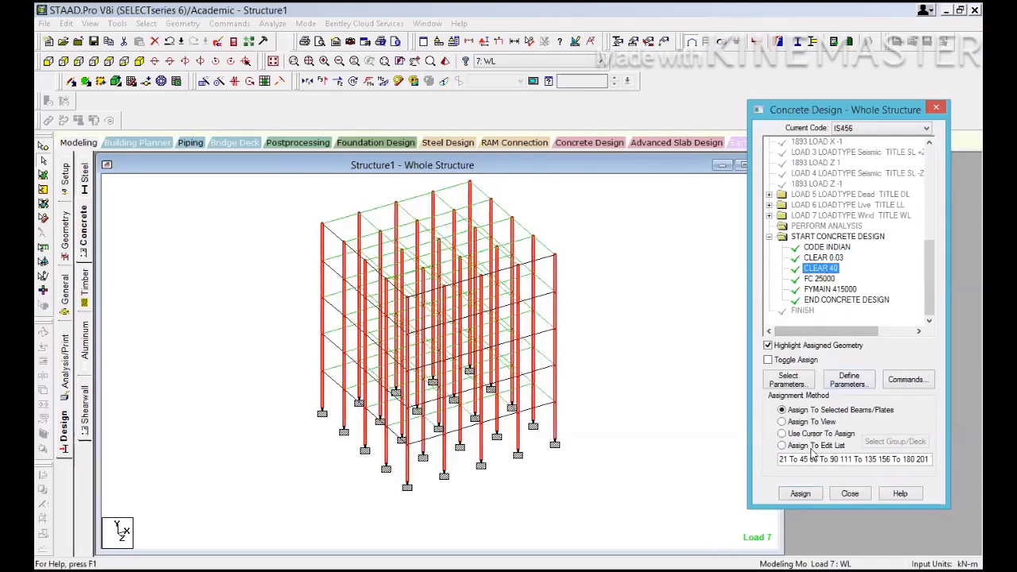
click(814, 494)
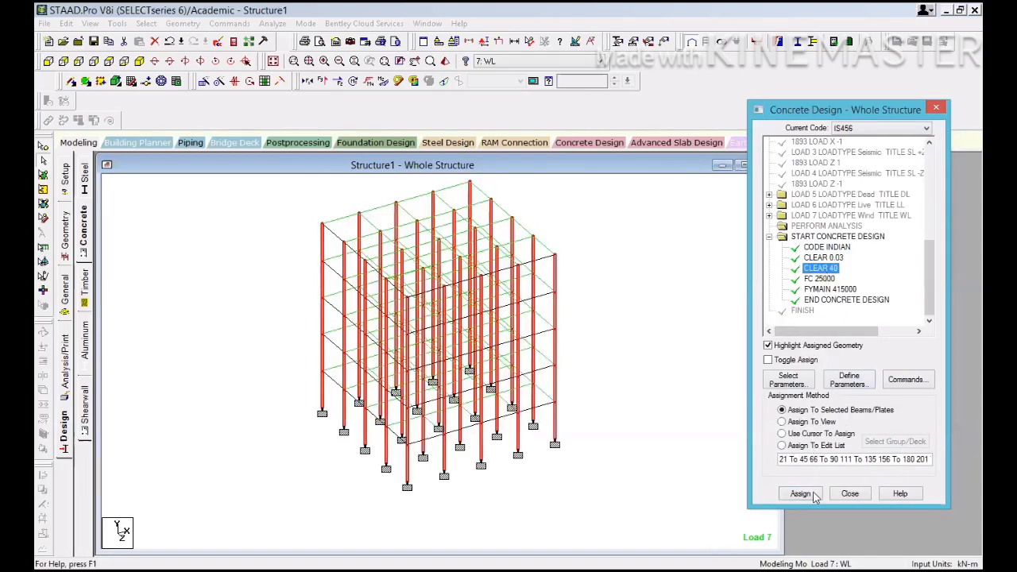
right_click(821, 271)
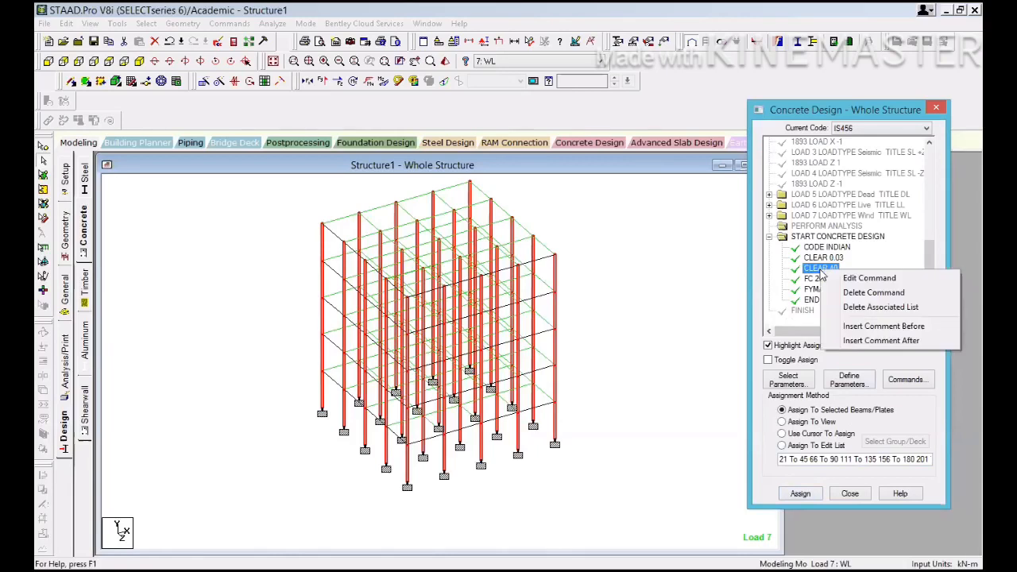
click(854, 278)
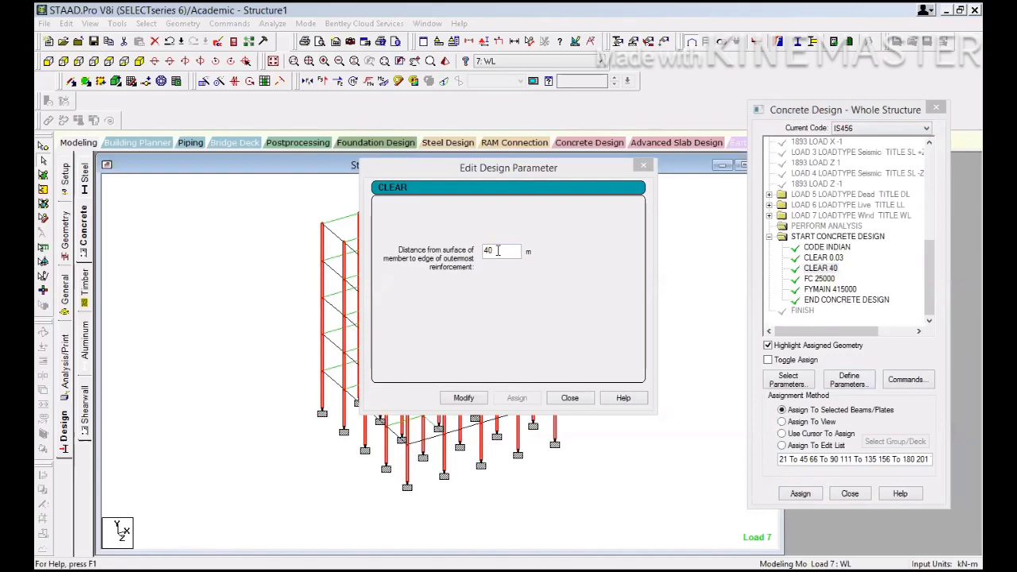
drag(465, 168, 431, 166)
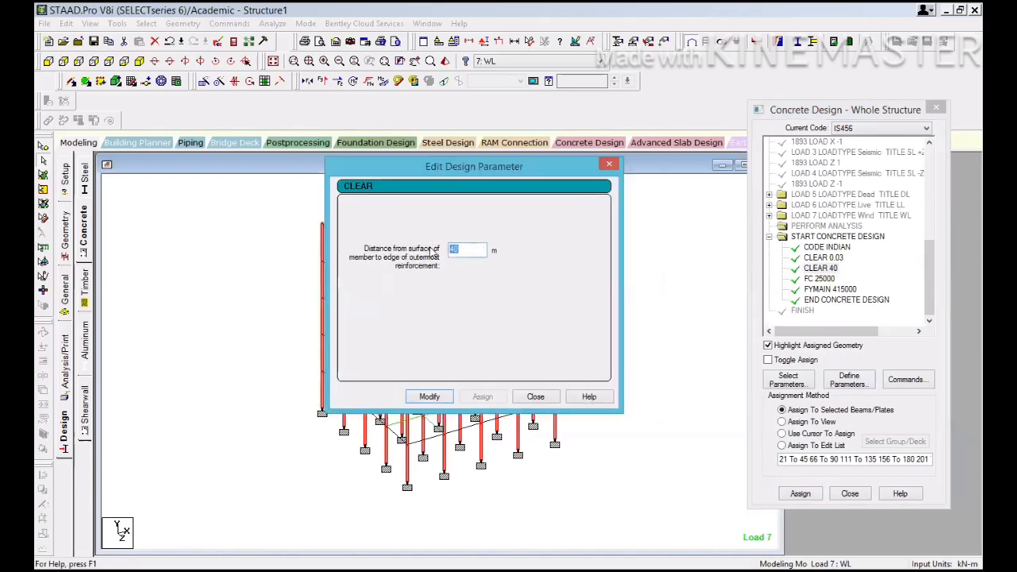
text(.04)
click(429, 397)
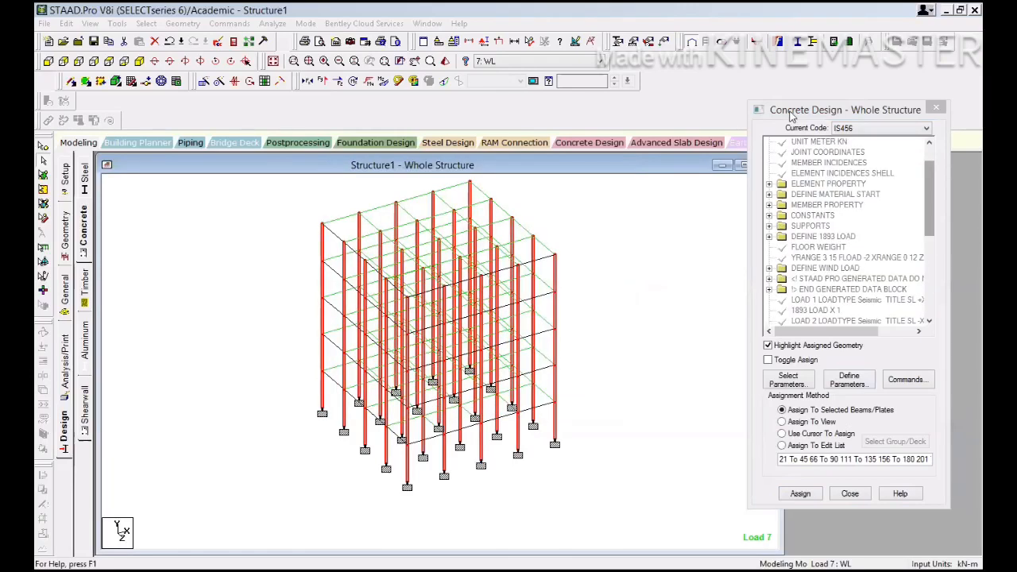
scroll(945, 233, down, 5)
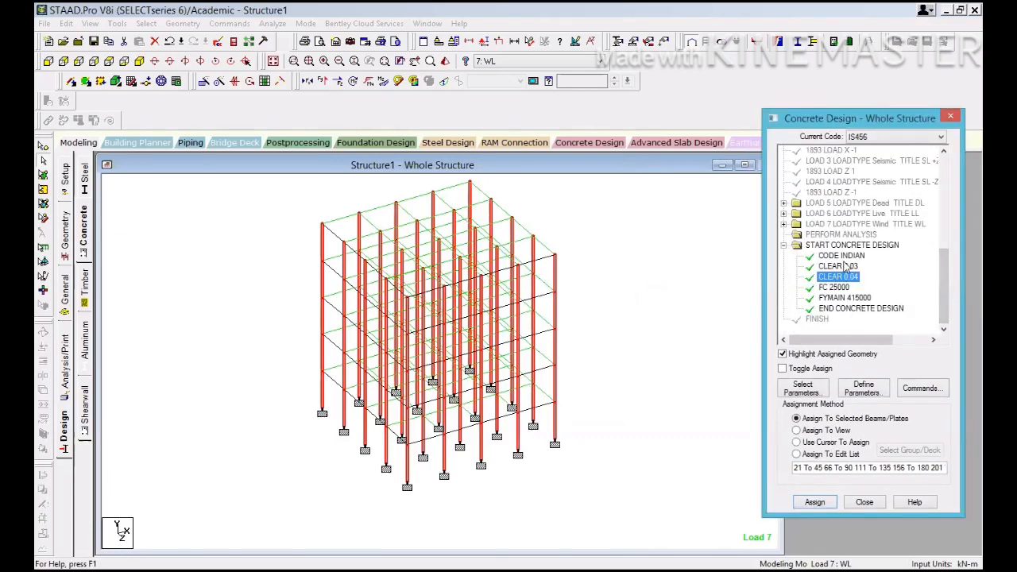
Step: Add the DESIGN BEAM and DESIGN COLUMN commands to the concrete design
click(913, 387)
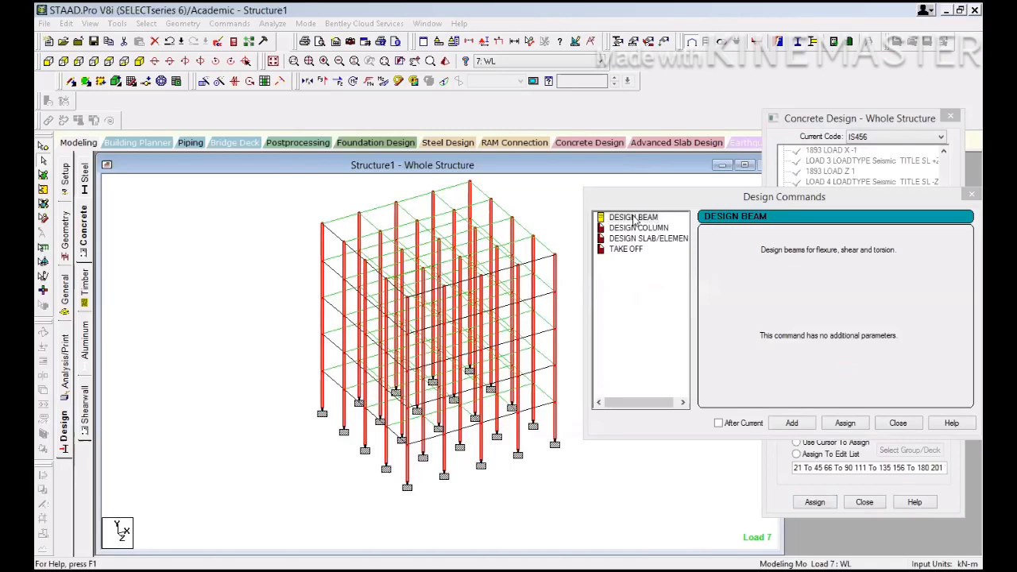
click(761, 422)
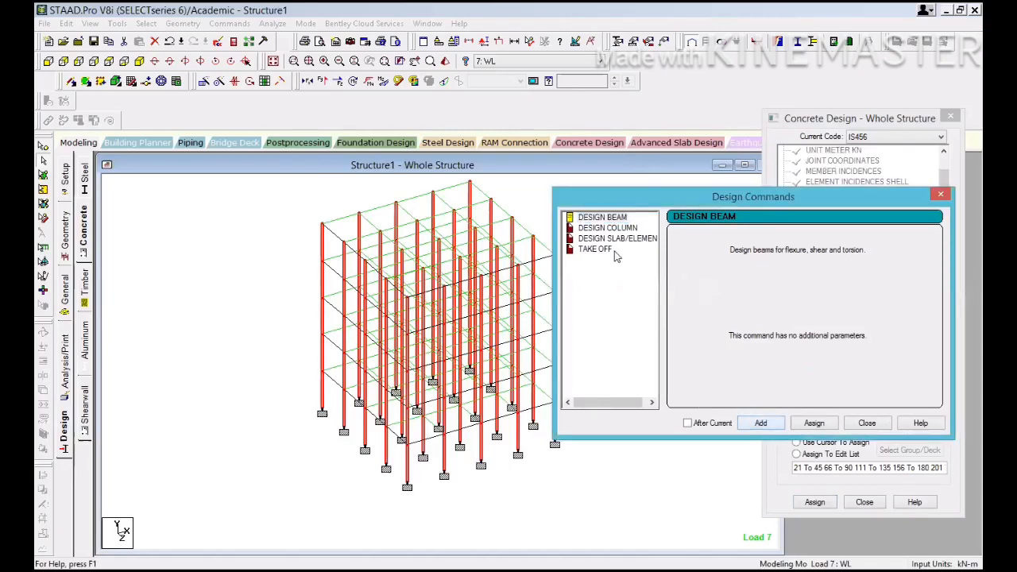
click(607, 228)
click(763, 421)
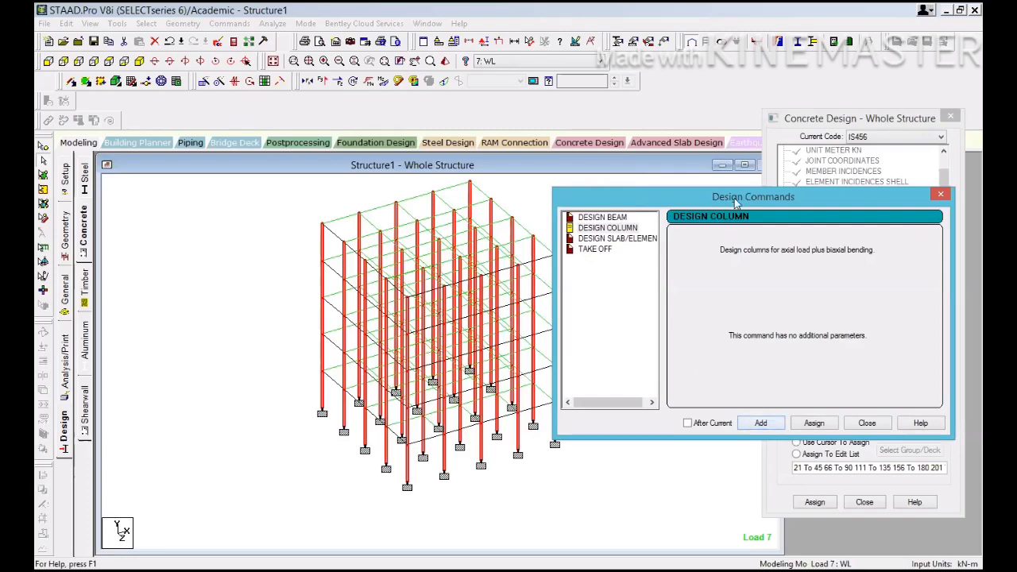
Step: Add the DESIGN SLAB/ELEMENT and TAKE OFF commands and finish adding design commands
drag(734, 204, 715, 176)
click(617, 213)
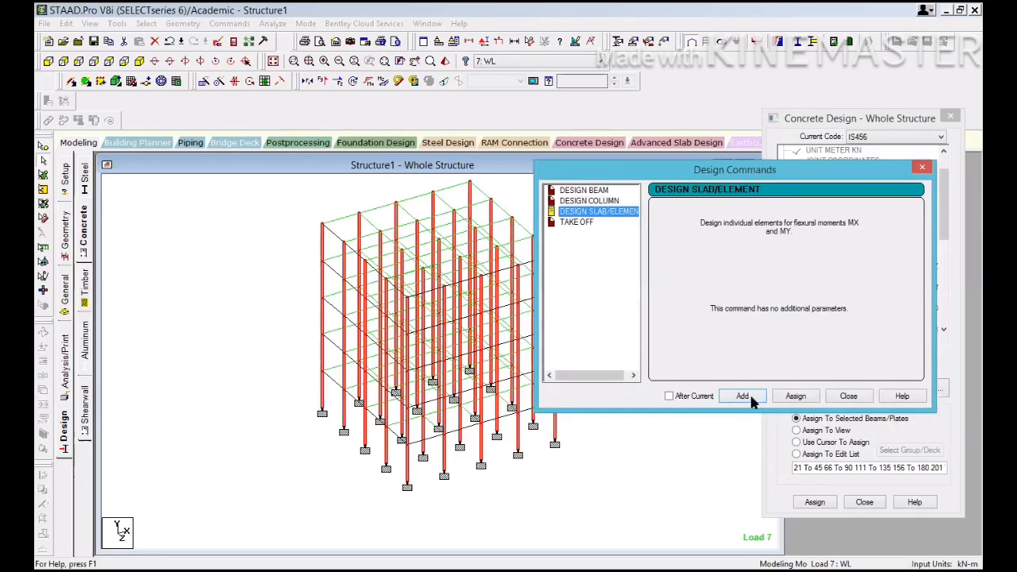
click(750, 396)
click(580, 223)
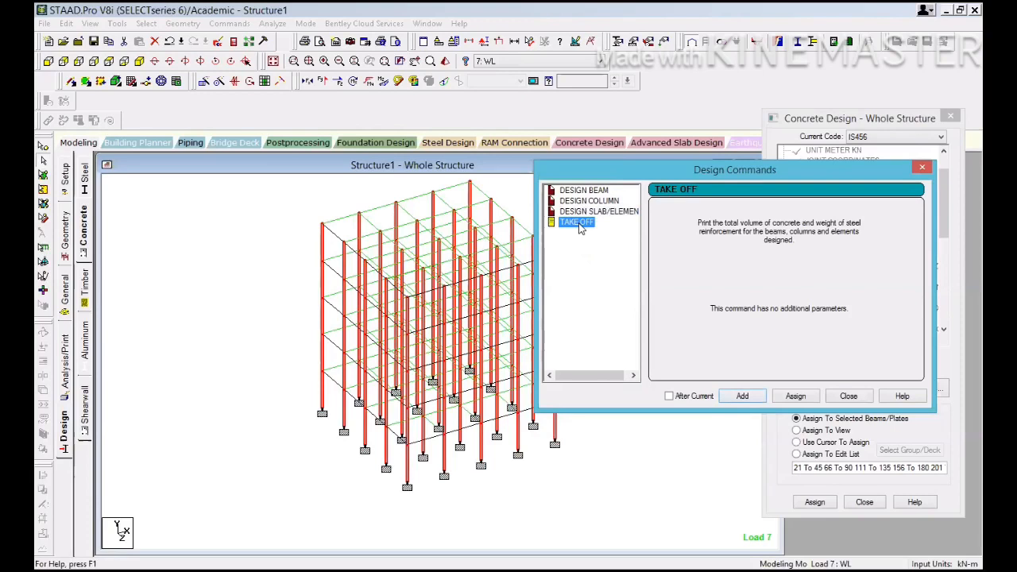
click(747, 395)
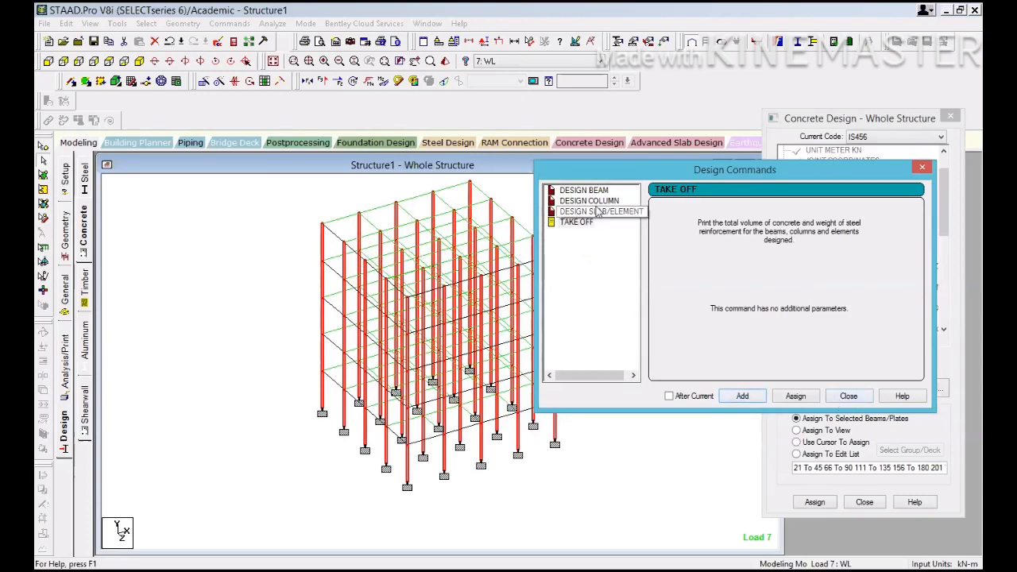
click(847, 397)
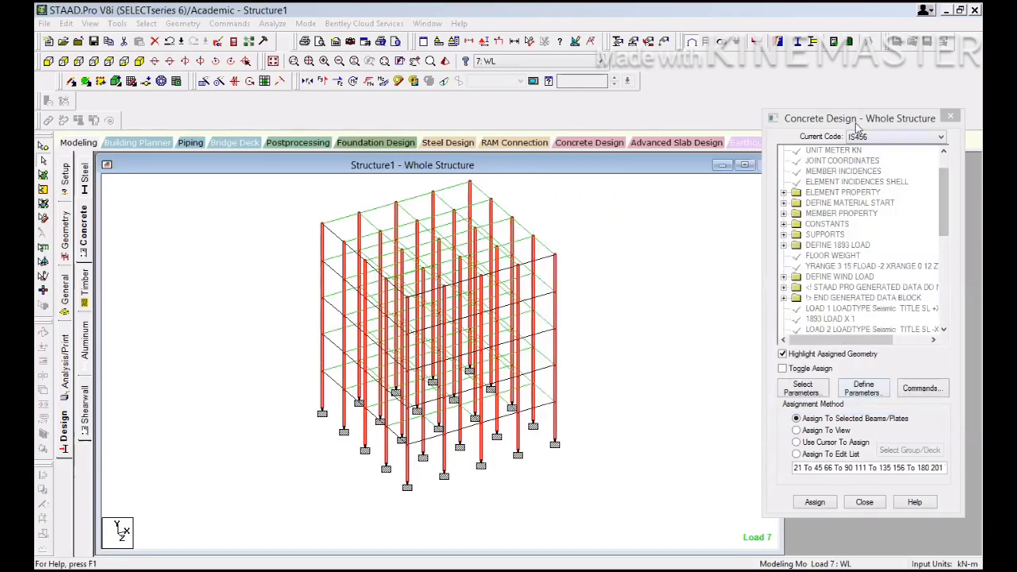
Step: Assign the DESIGN BEAM command to all beams parallel to X and Z
drag(858, 122, 867, 137)
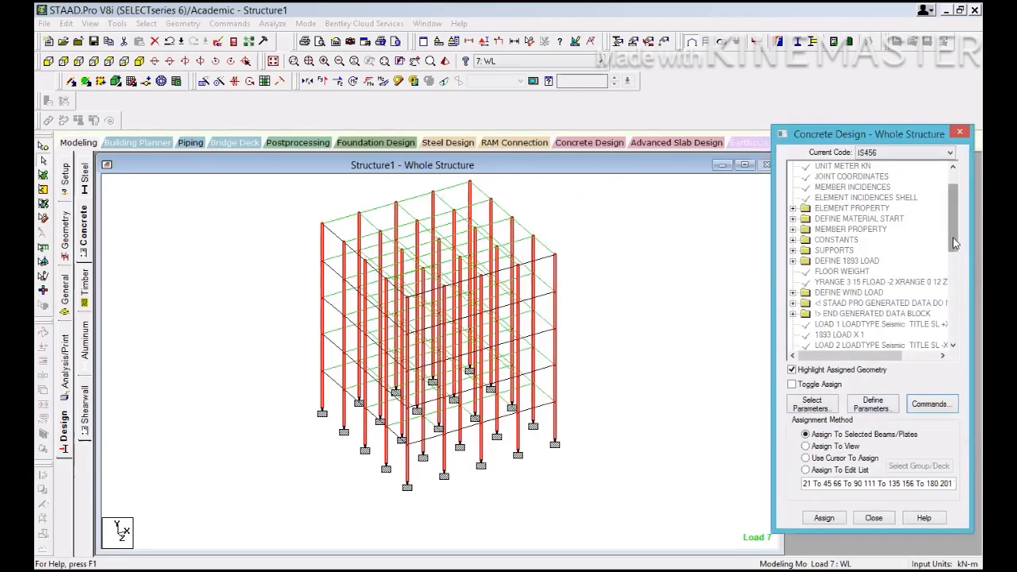
drag(953, 230, 953, 317)
click(852, 282)
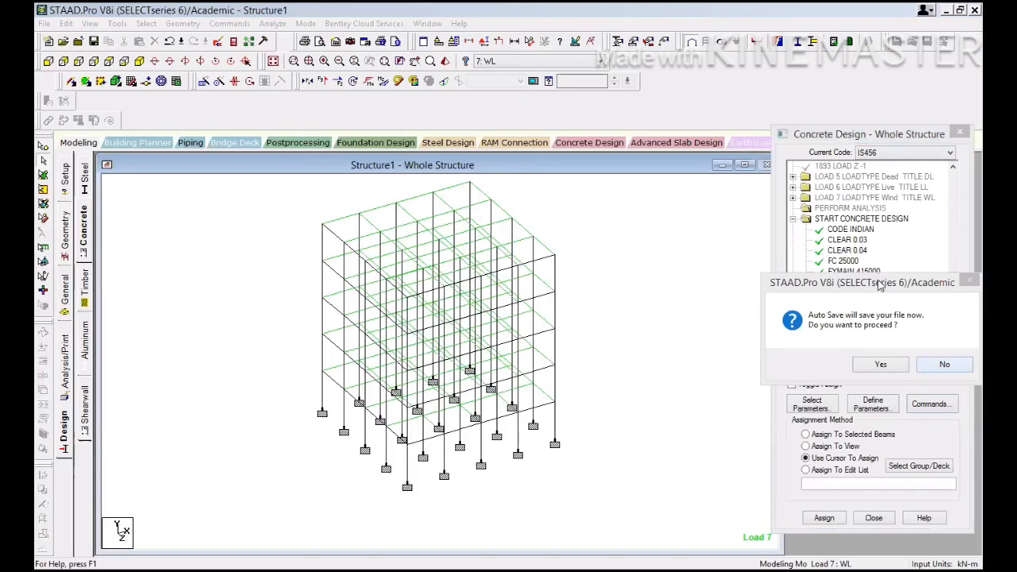
drag(879, 286, 813, 289)
click(877, 368)
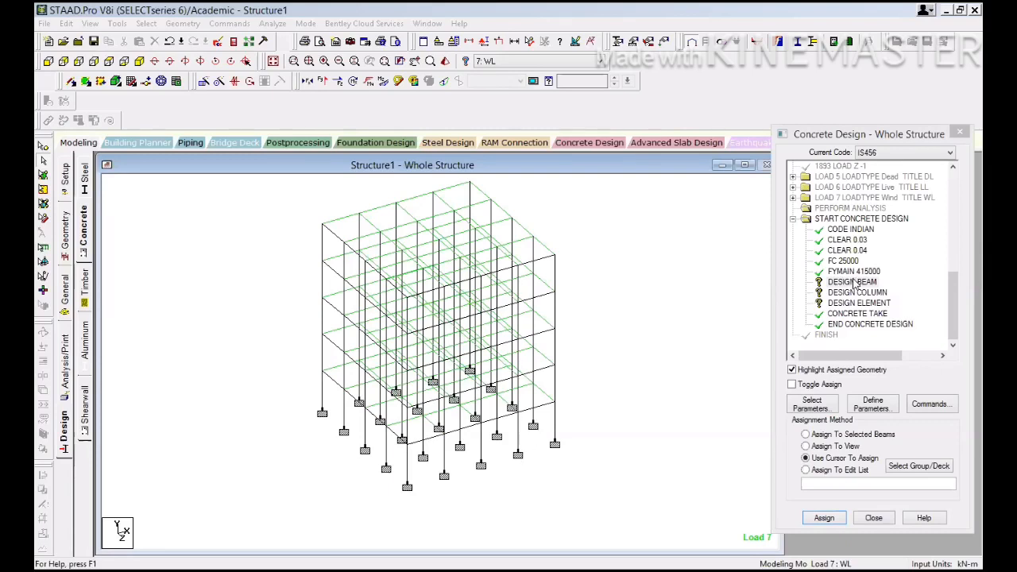
drag(870, 142, 884, 156)
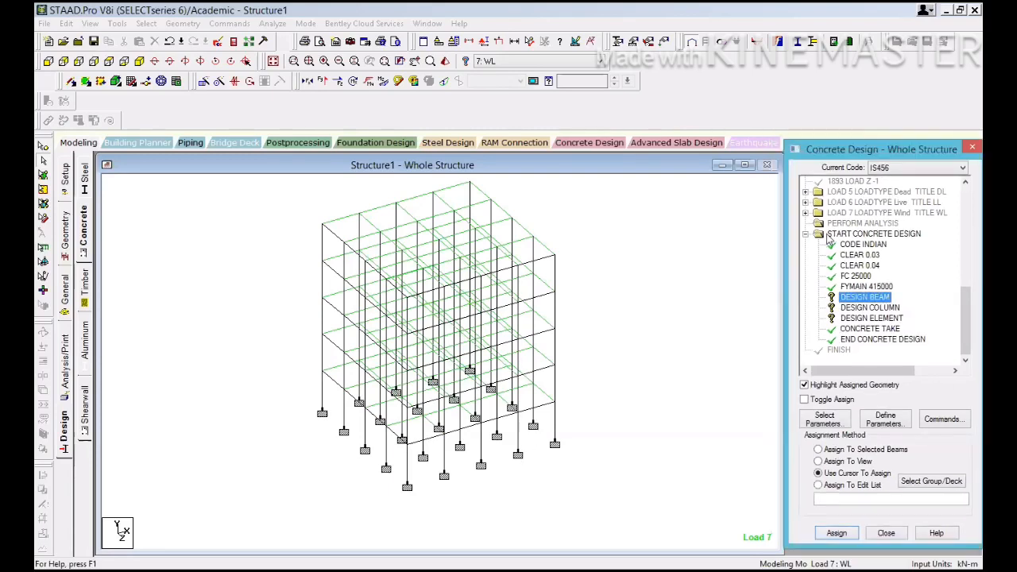
click(146, 23)
mouse_move(269, 267)
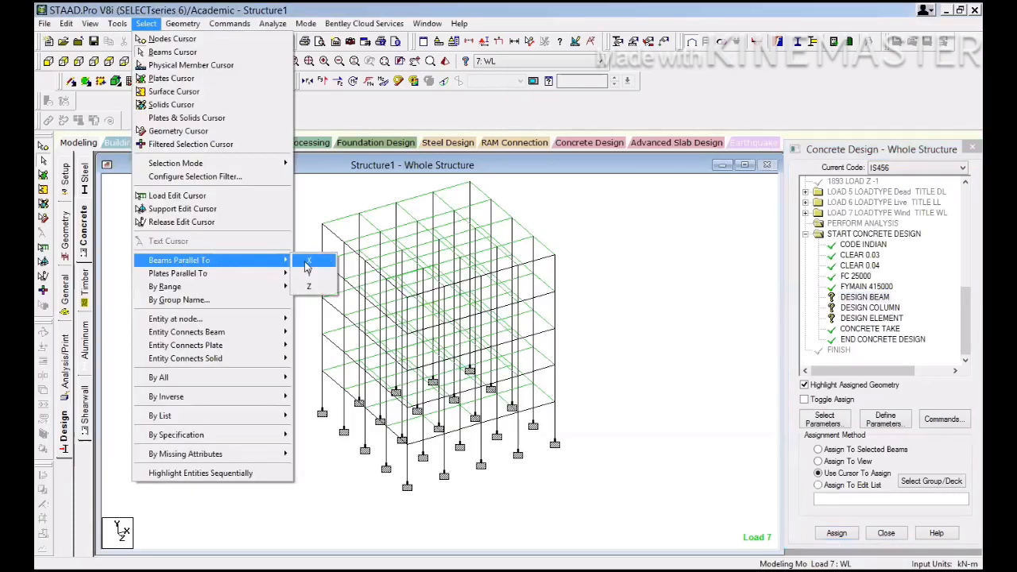
click(309, 261)
click(146, 23)
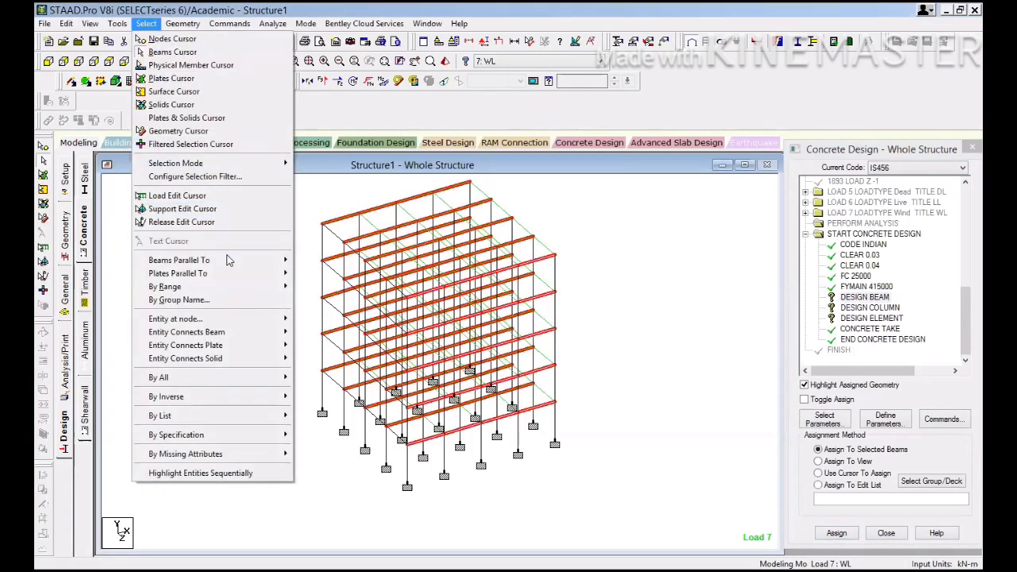
mouse_move(290, 260)
click(309, 288)
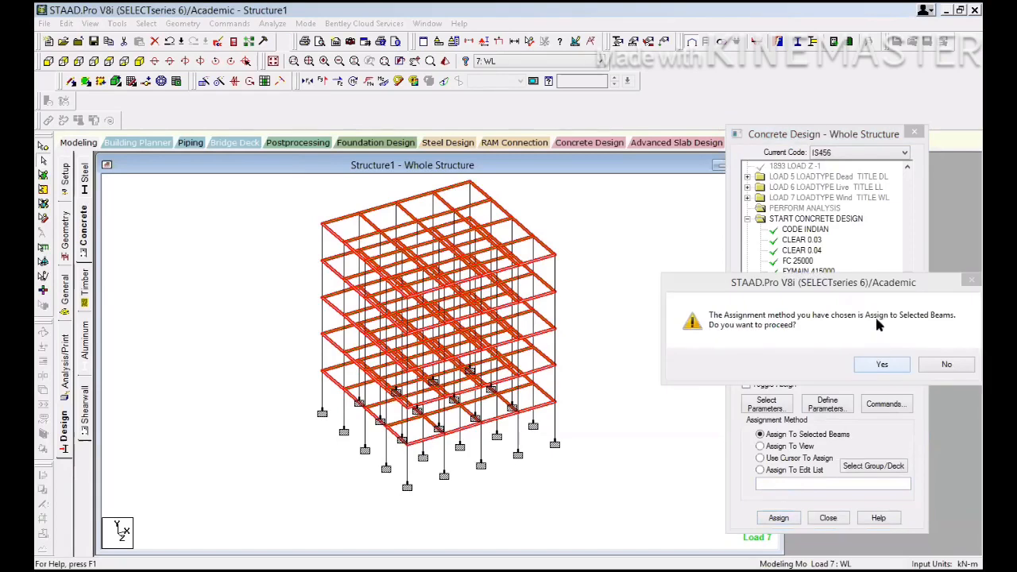
click(859, 368)
Step: Assign the DESIGN COLUMN command to all beams parallel to Y
click(807, 293)
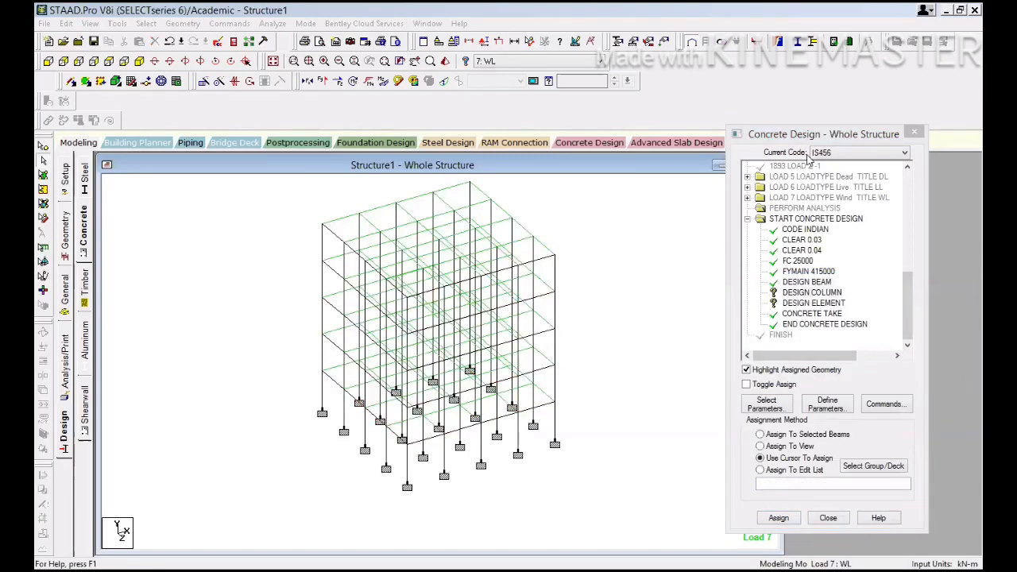
click(146, 23)
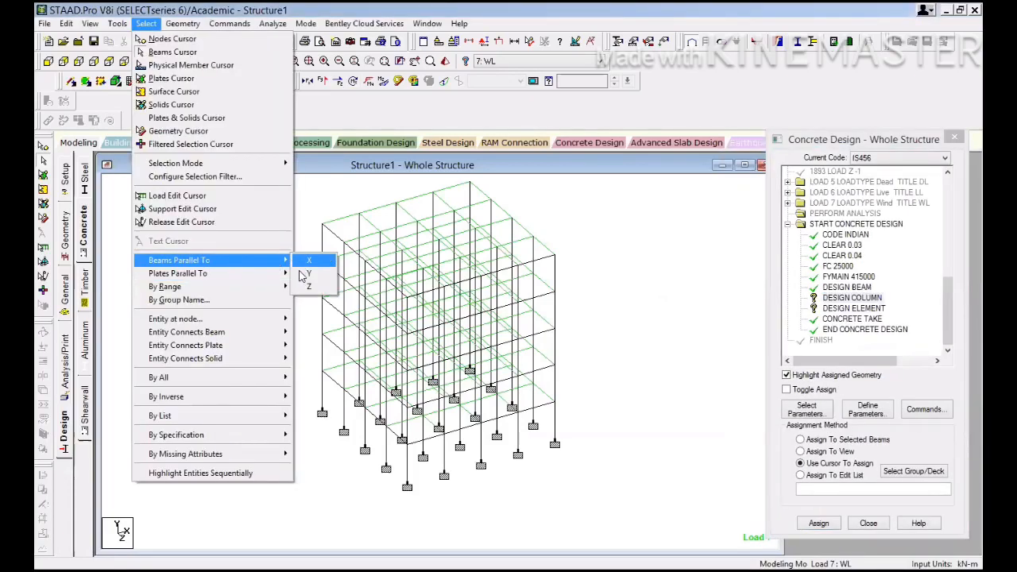
click(300, 274)
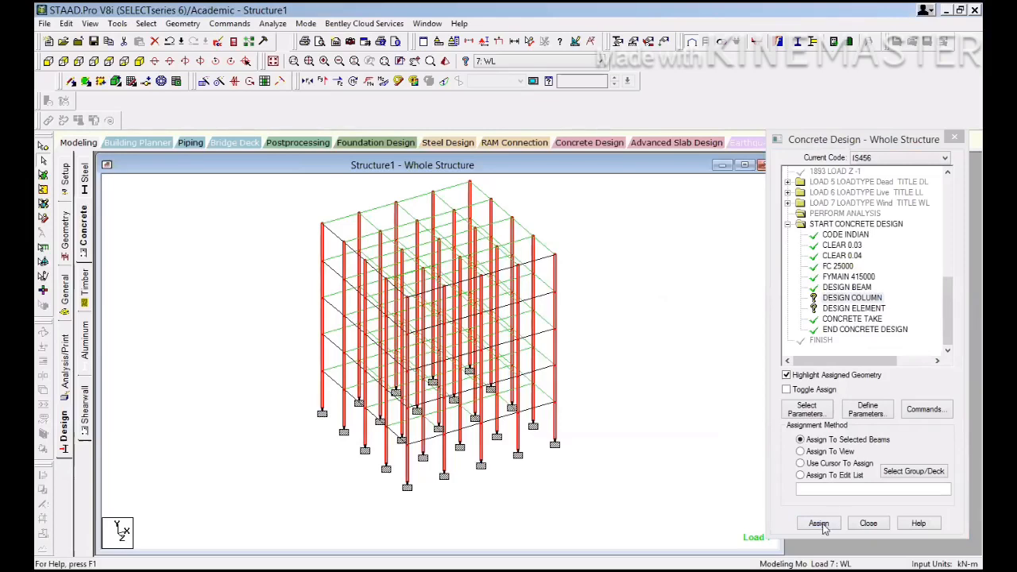
drag(865, 133, 819, 126)
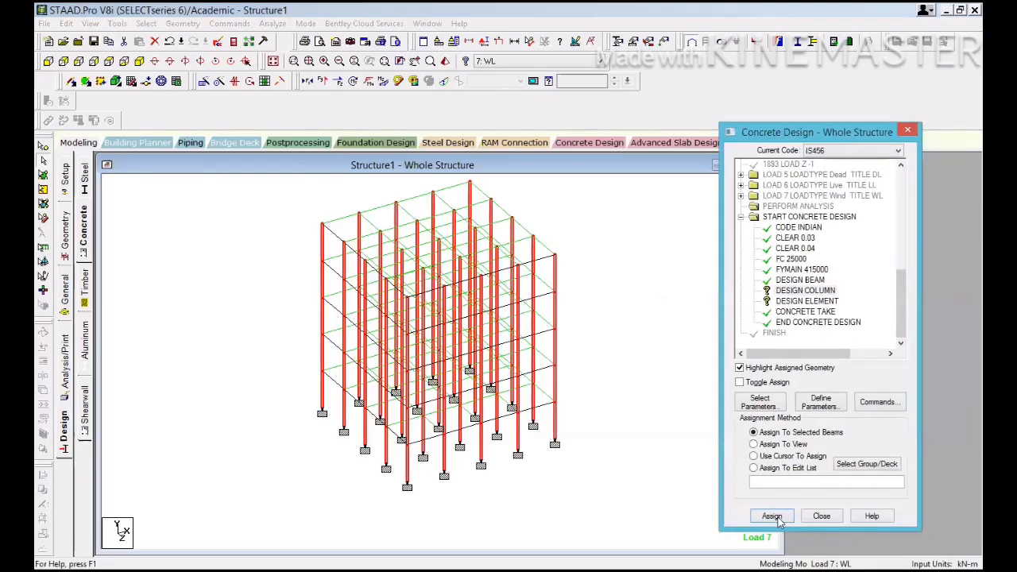
click(771, 516)
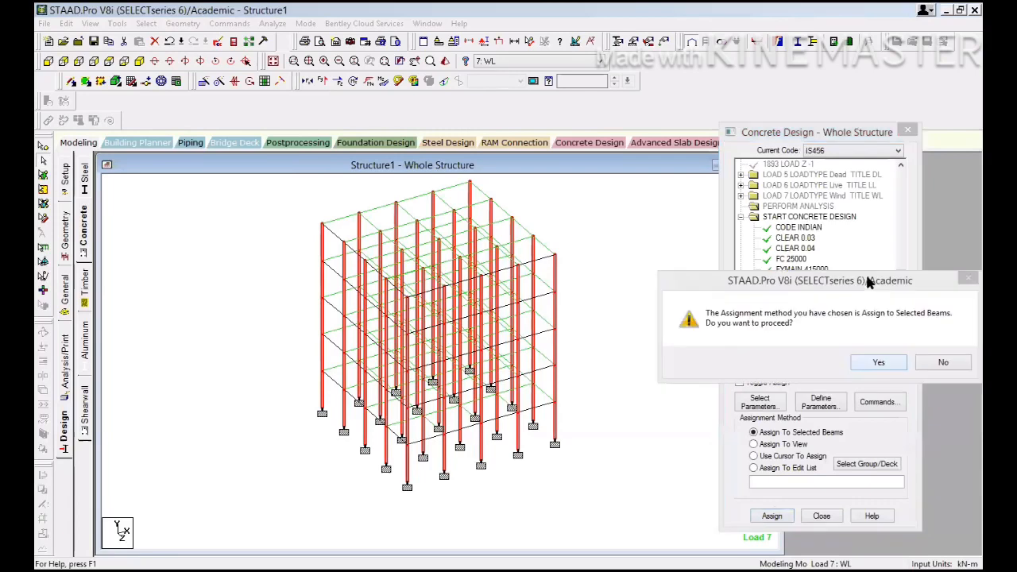
click(879, 362)
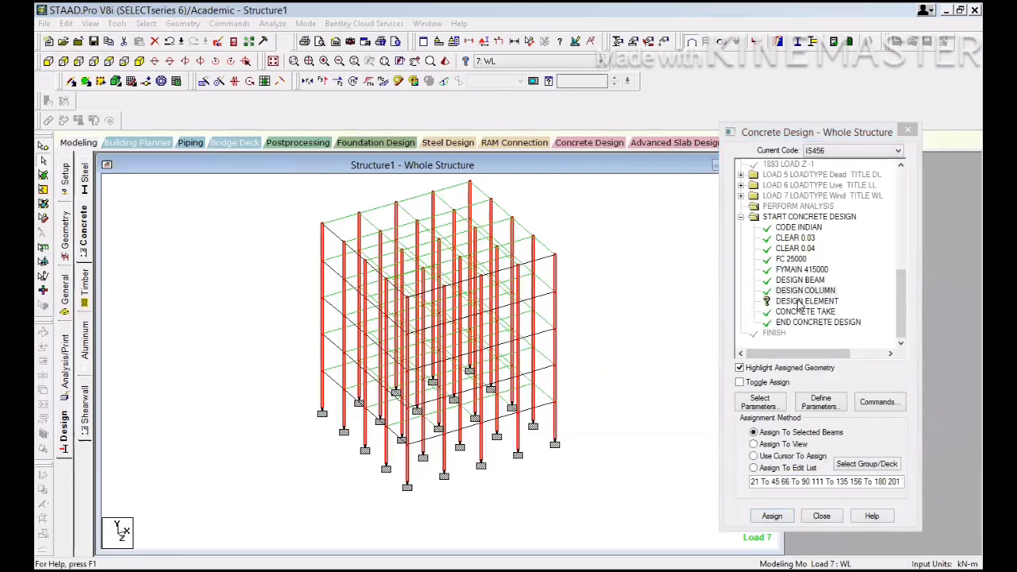
Step: Assign the DESIGN ELEMENT command to all plates using the Assign To View method
click(808, 302)
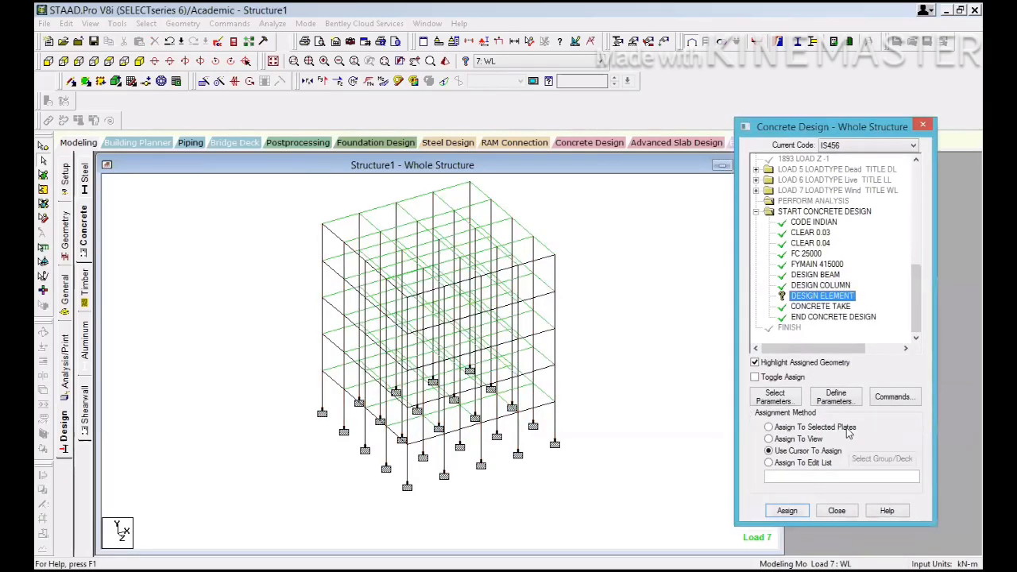
click(802, 429)
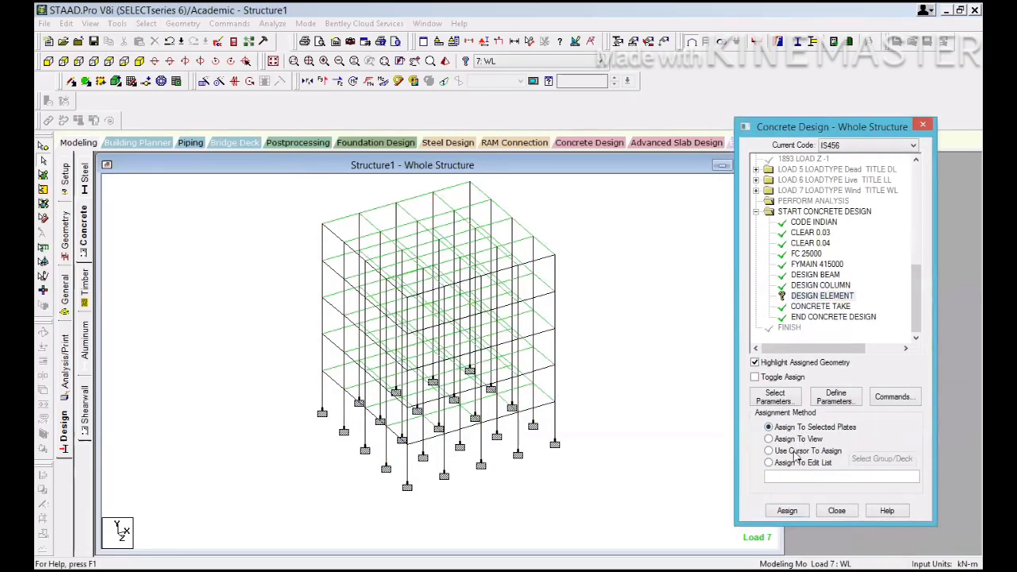
click(781, 440)
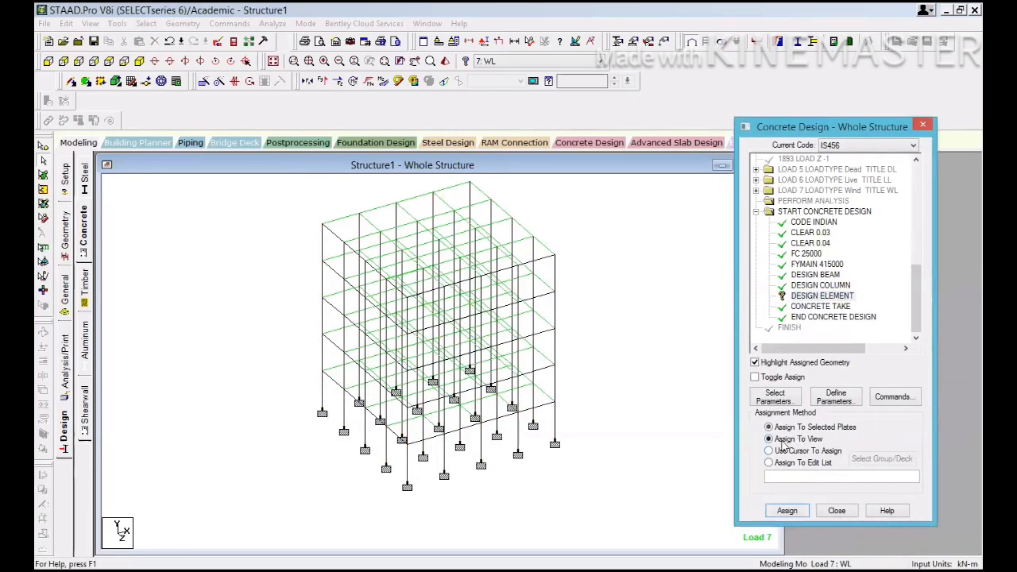
click(787, 510)
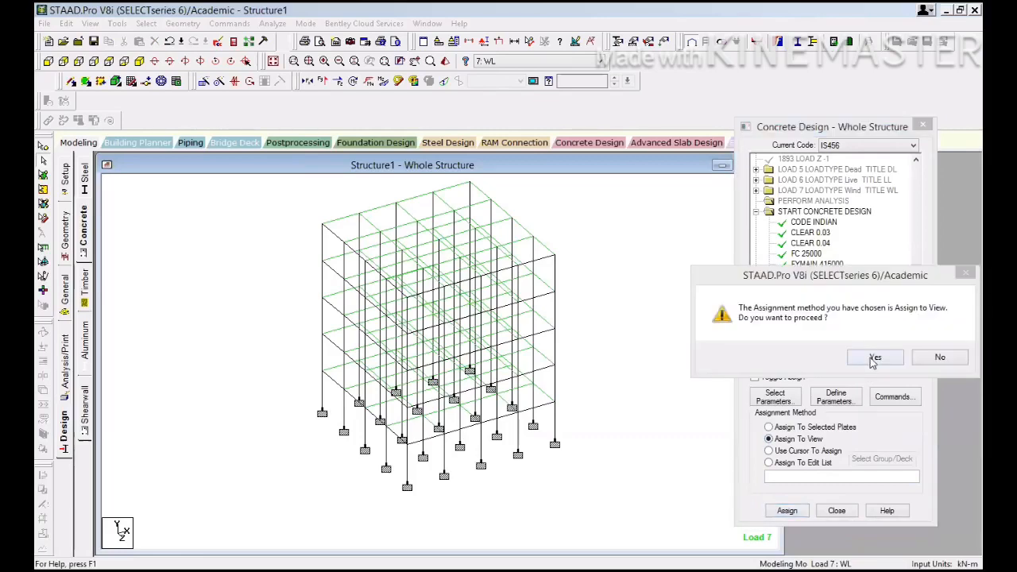
drag(771, 272, 724, 265)
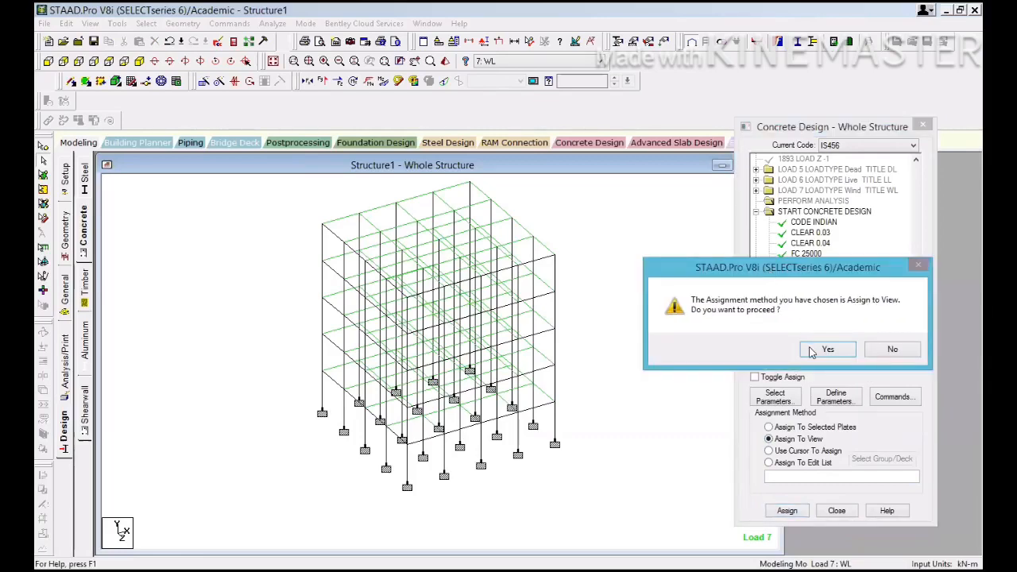
click(826, 349)
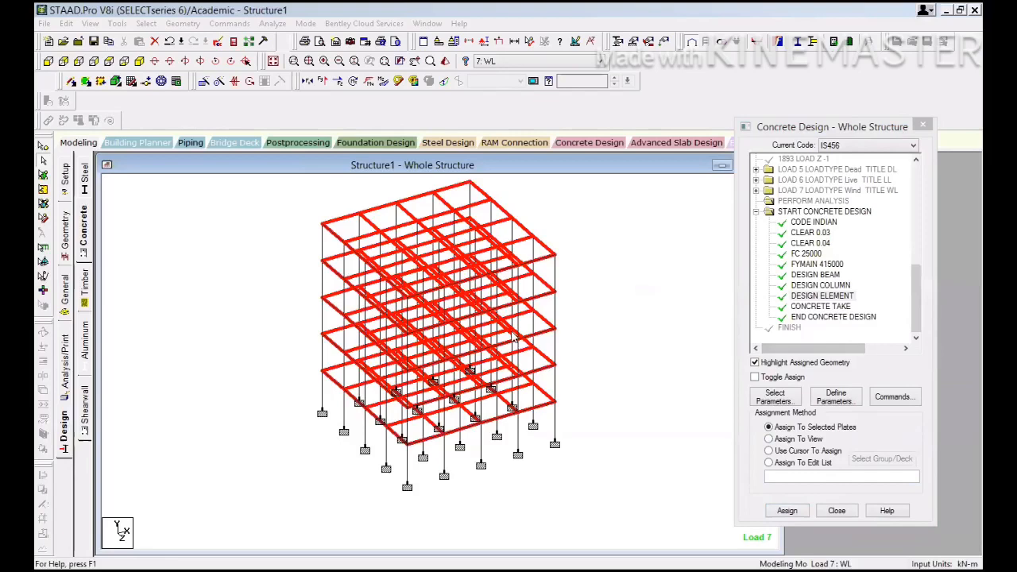
Step: Run the analysis with the concrete design commands, saving the modified structure under its current name
click(812, 130)
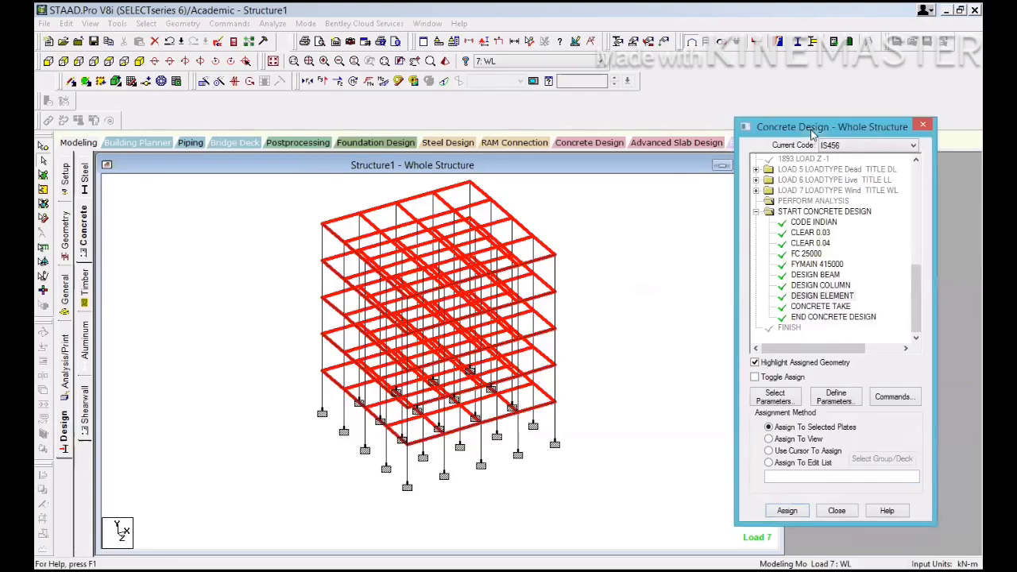
drag(811, 131, 883, 172)
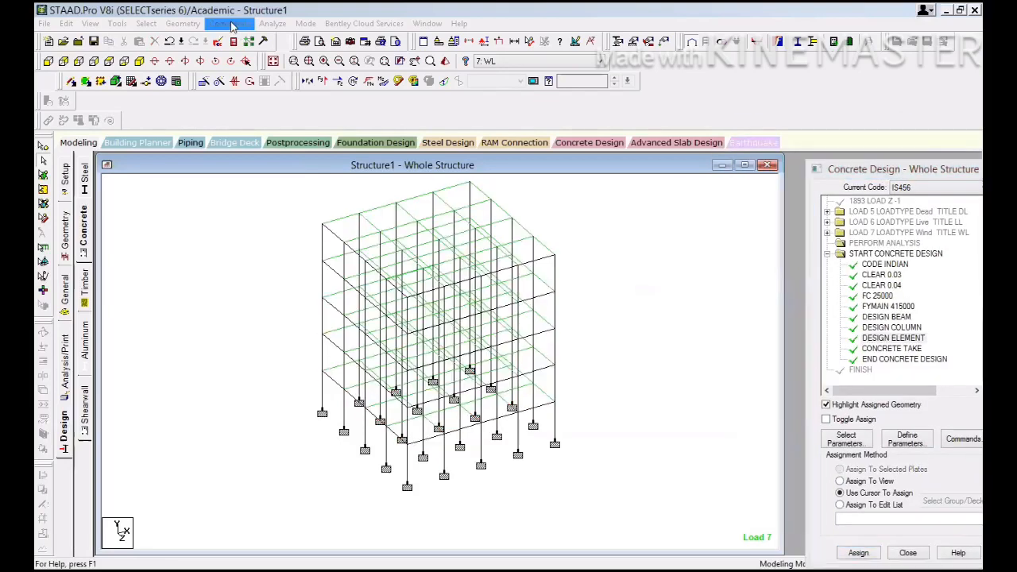
click(274, 24)
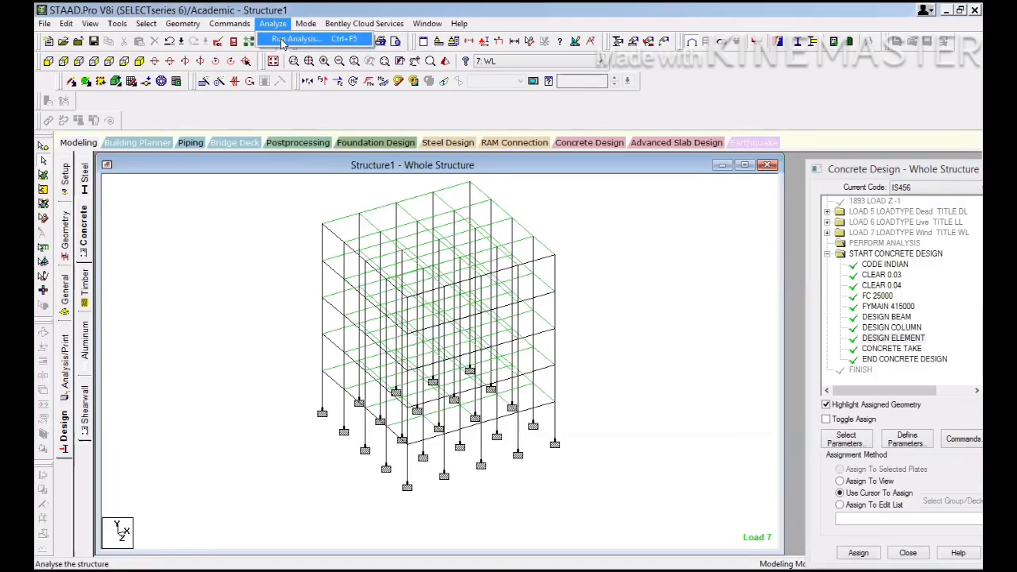
click(282, 44)
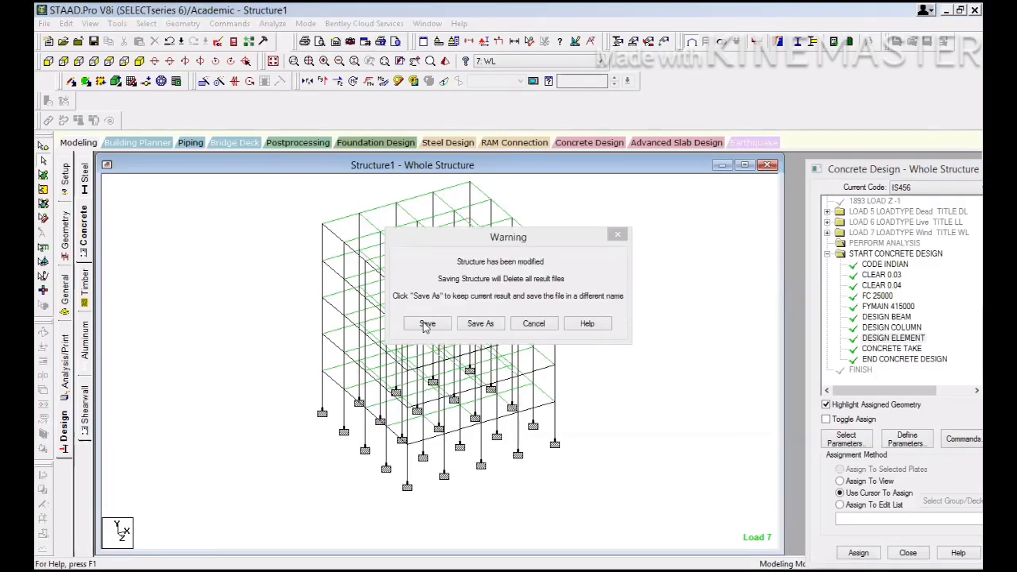
drag(473, 236, 521, 237)
click(474, 324)
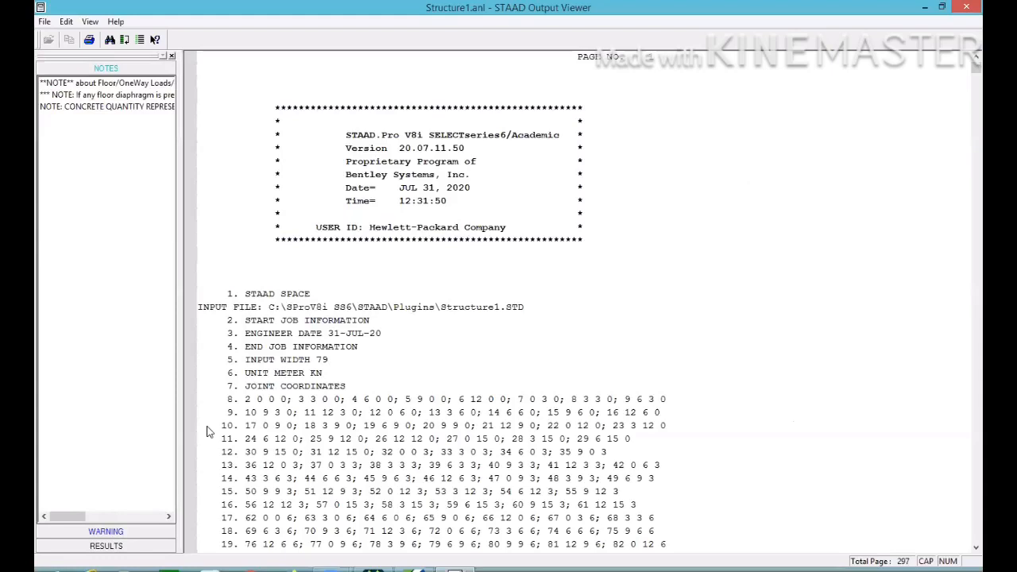
Step: Open the concrete design results in the output file and examine the beam and column design results
click(151, 545)
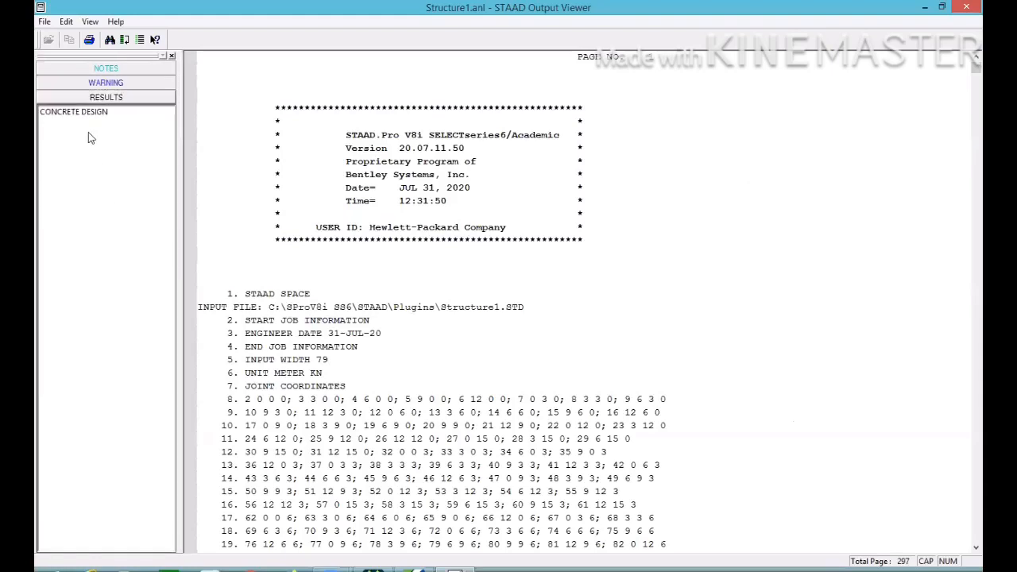
click(83, 112)
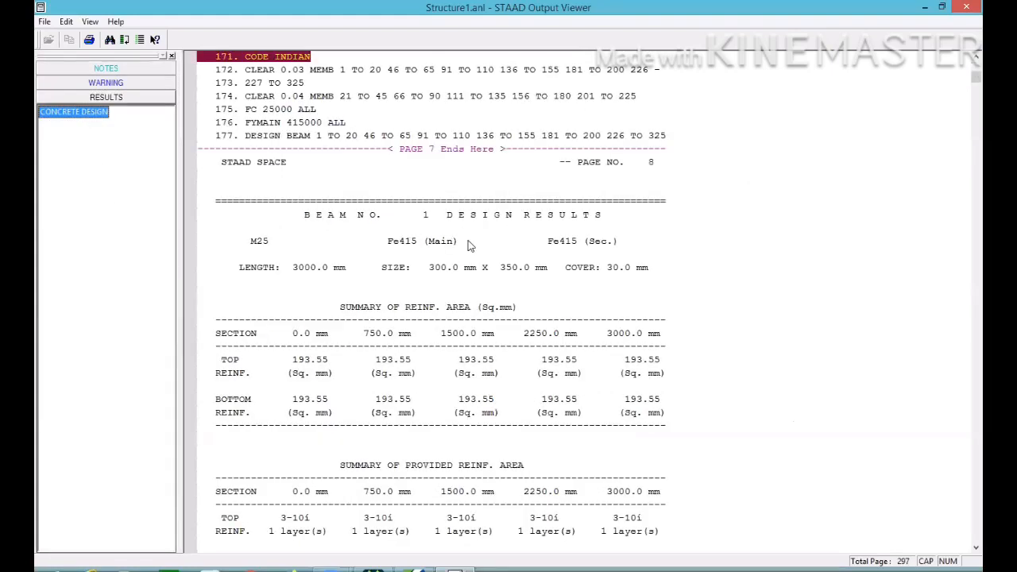
click(449, 266)
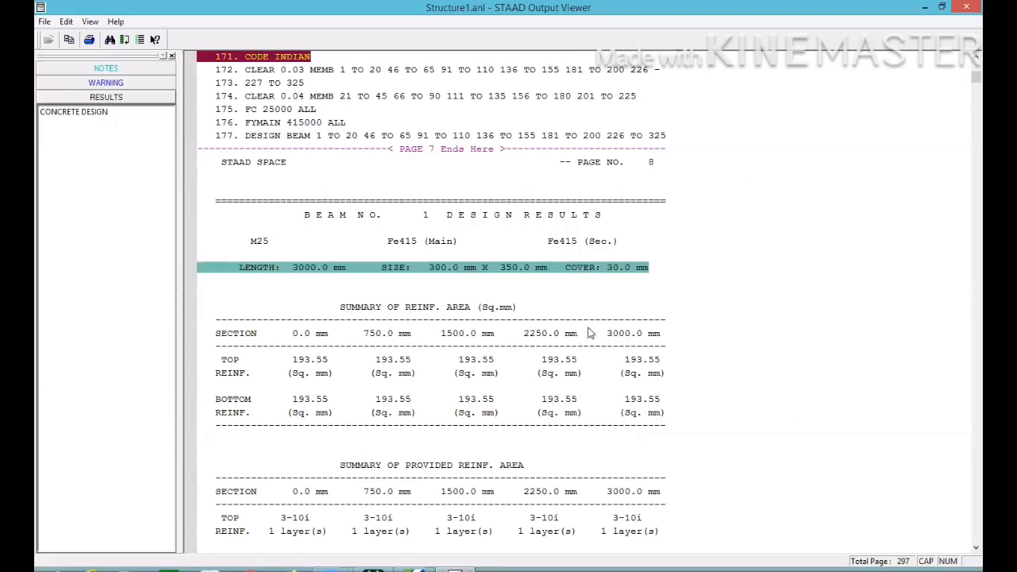
drag(976, 76, 961, 428)
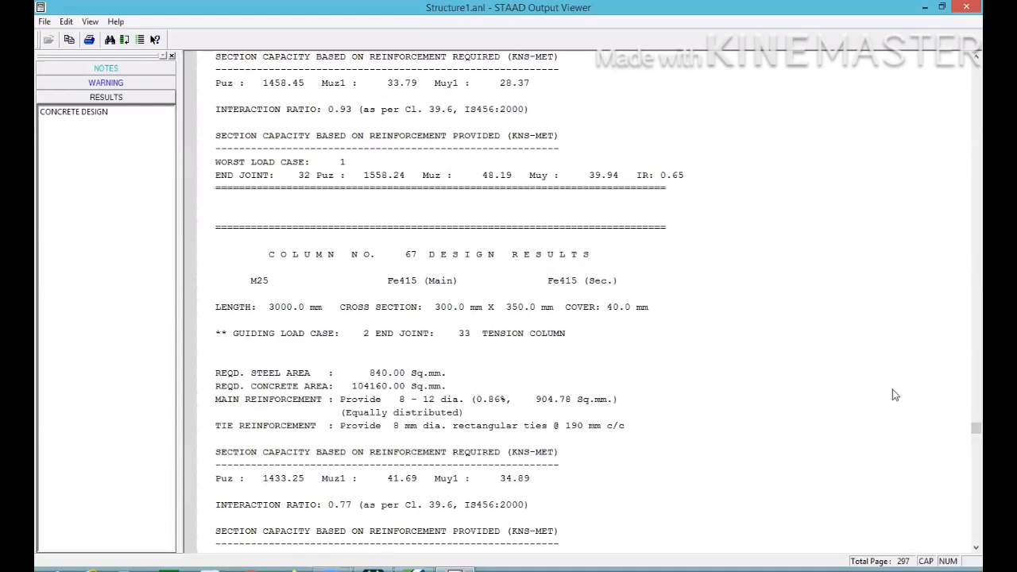
Step: Examine the element design summary for the longitudinal and transverse reinforcement and moments of the slab plates
drag(962, 425, 962, 526)
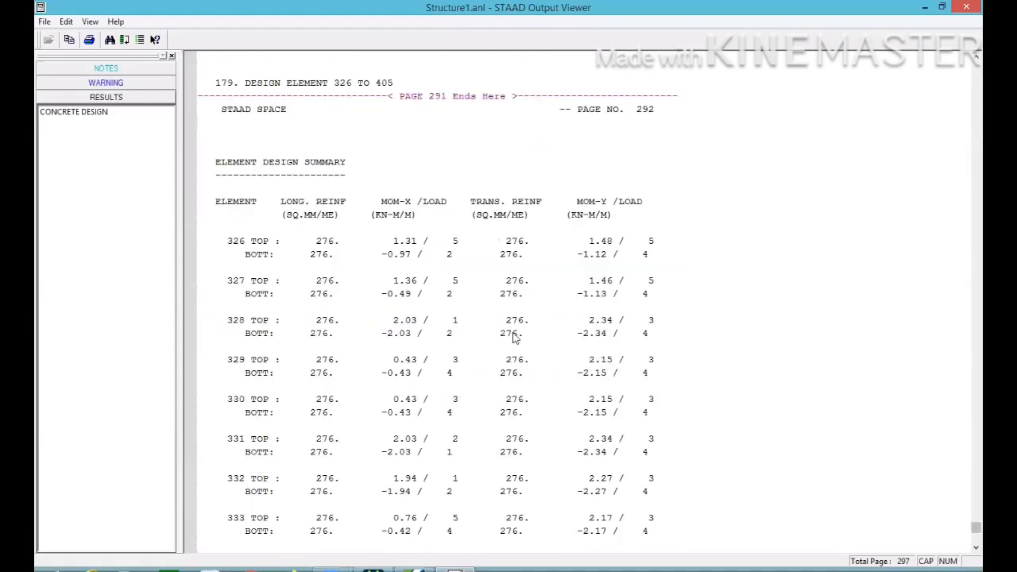
scroll(501, 332, up, 4)
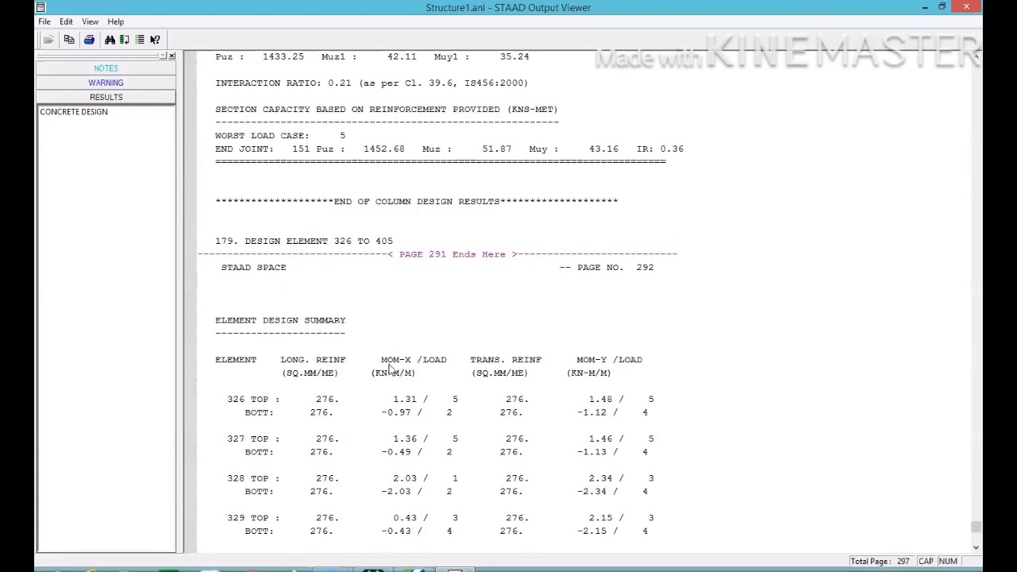
scroll(378, 373, down, 1)
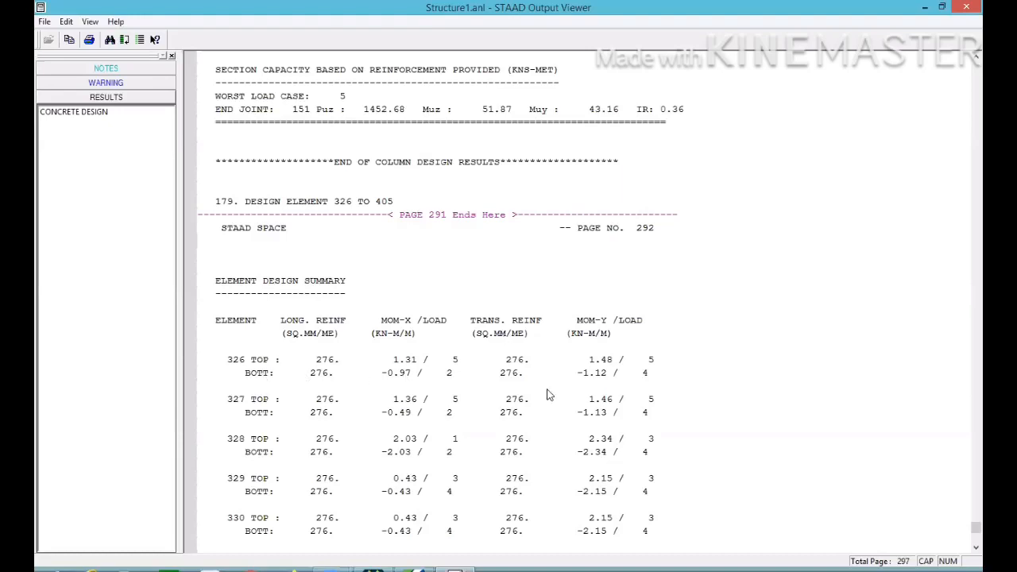
scroll(548, 395, down, 6)
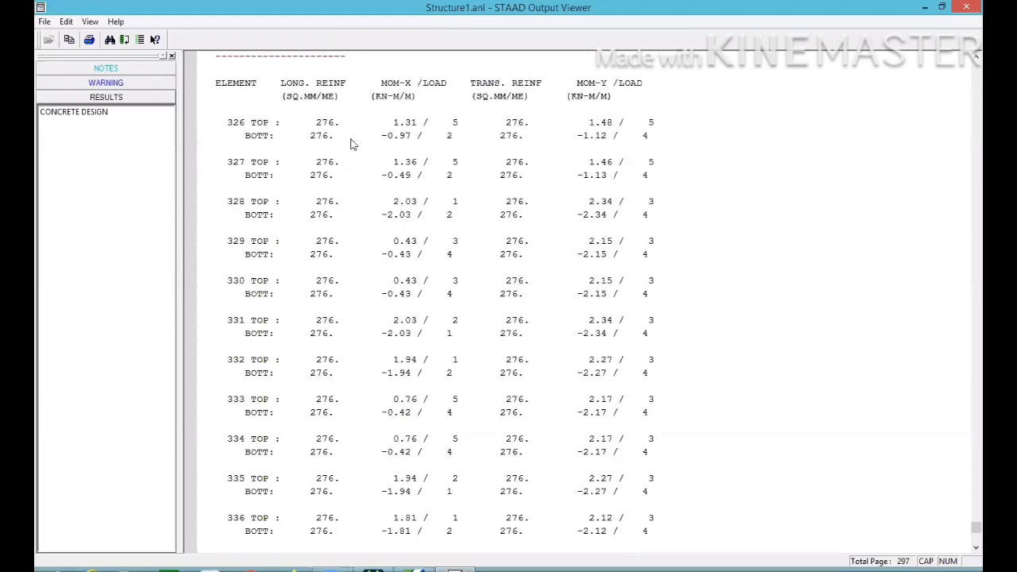
scroll(353, 144, up, 1)
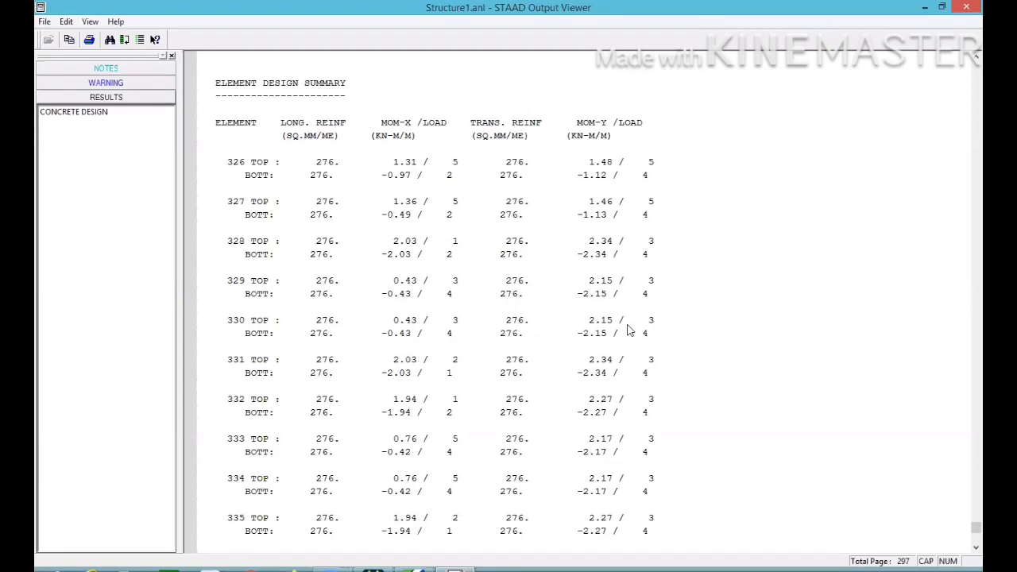
scroll(629, 328, down, 2)
scroll(629, 329, down, 1)
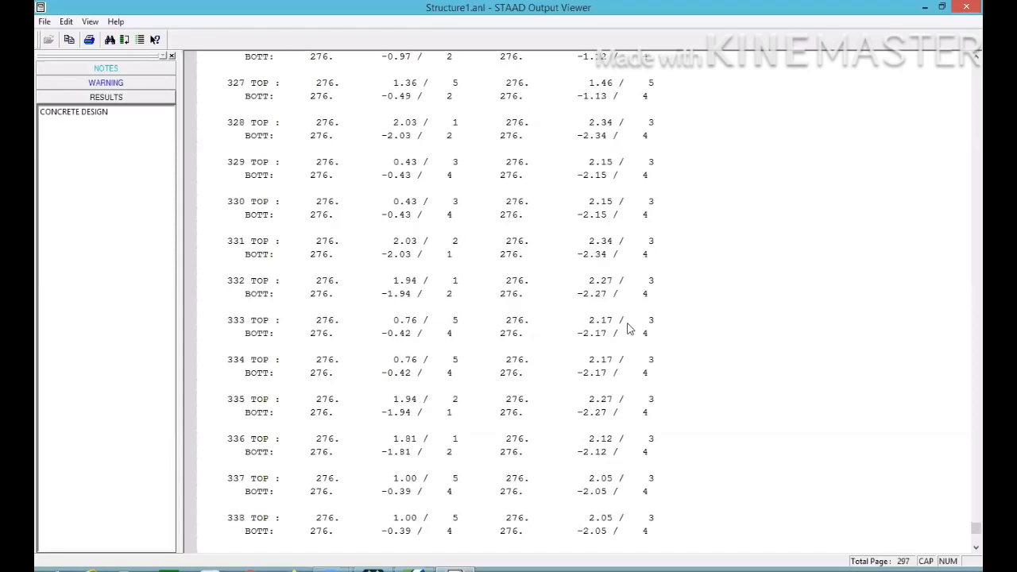
scroll(623, 327, up, 3)
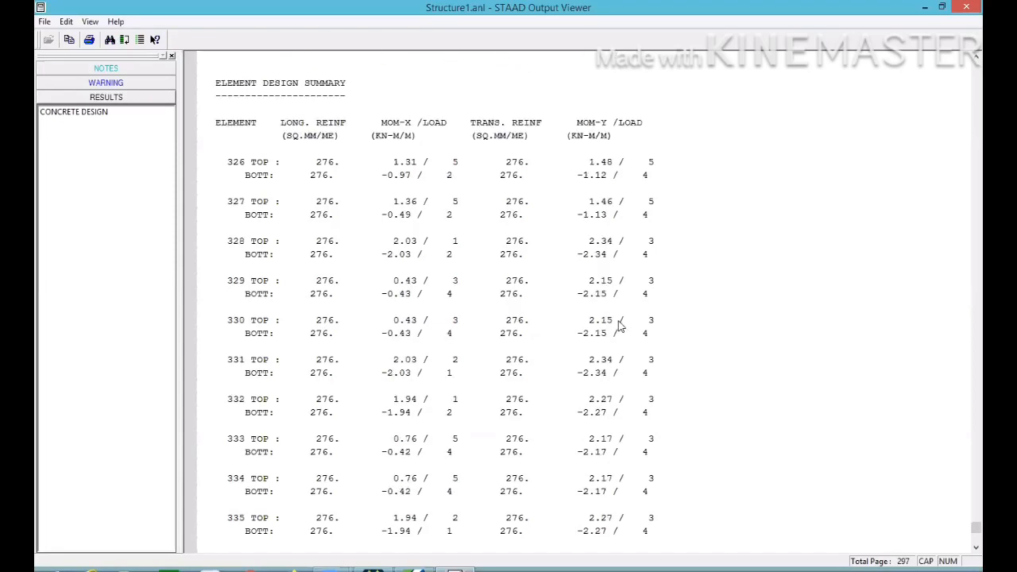
scroll(620, 326, down, 2)
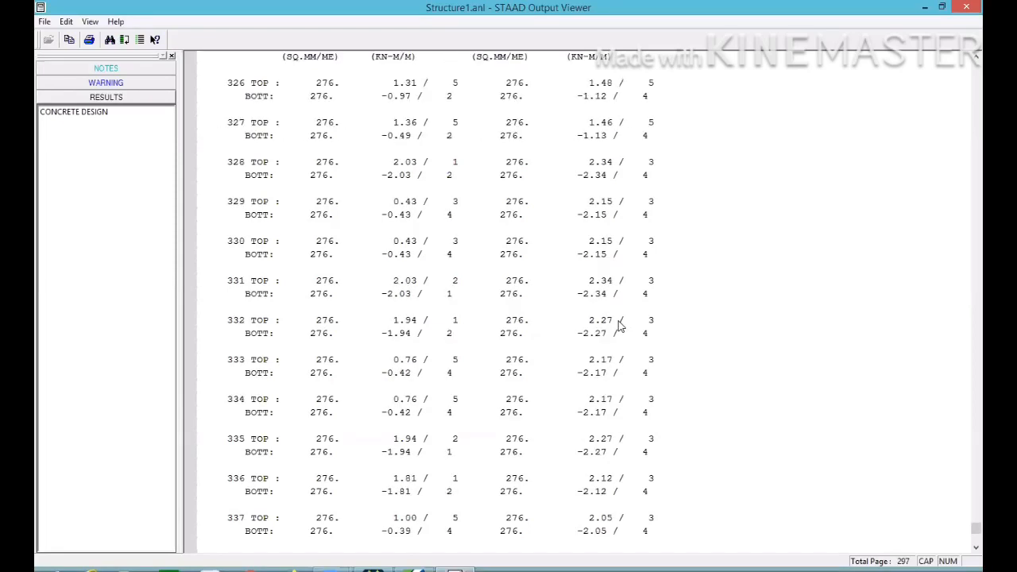
scroll(619, 326, up, 3)
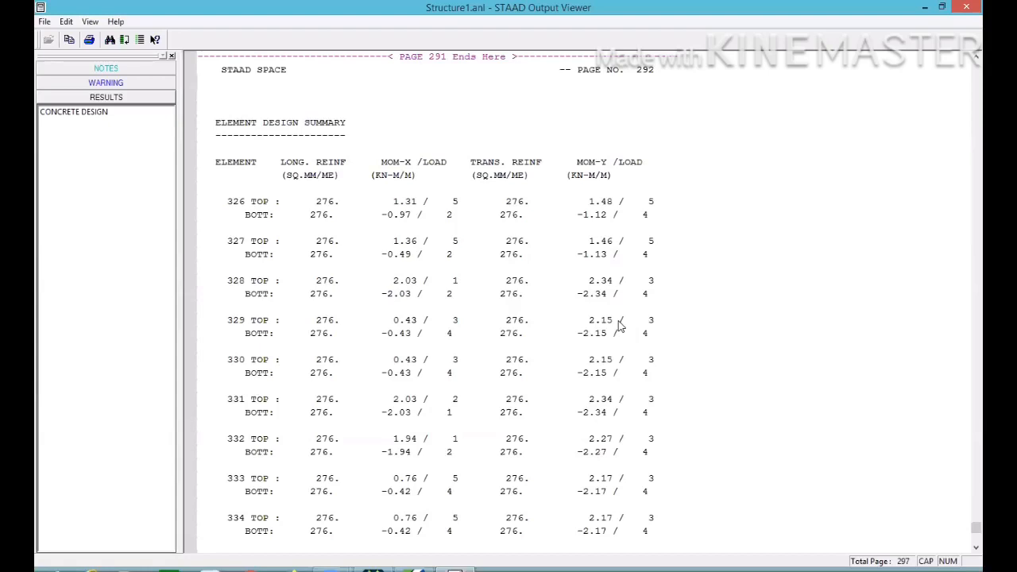
scroll(619, 326, down, 13)
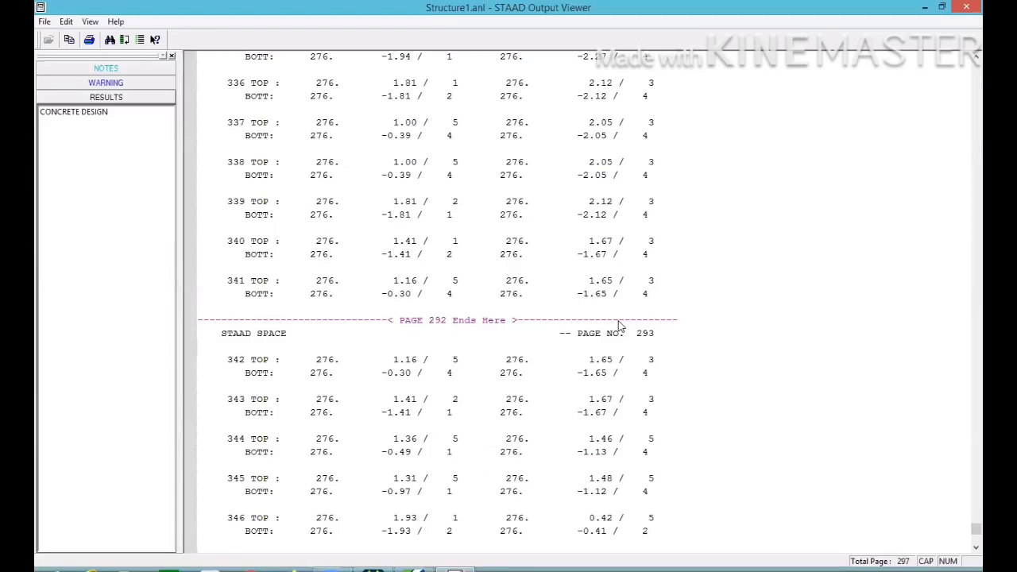
scroll(620, 326, down, 4)
scroll(620, 327, down, 10)
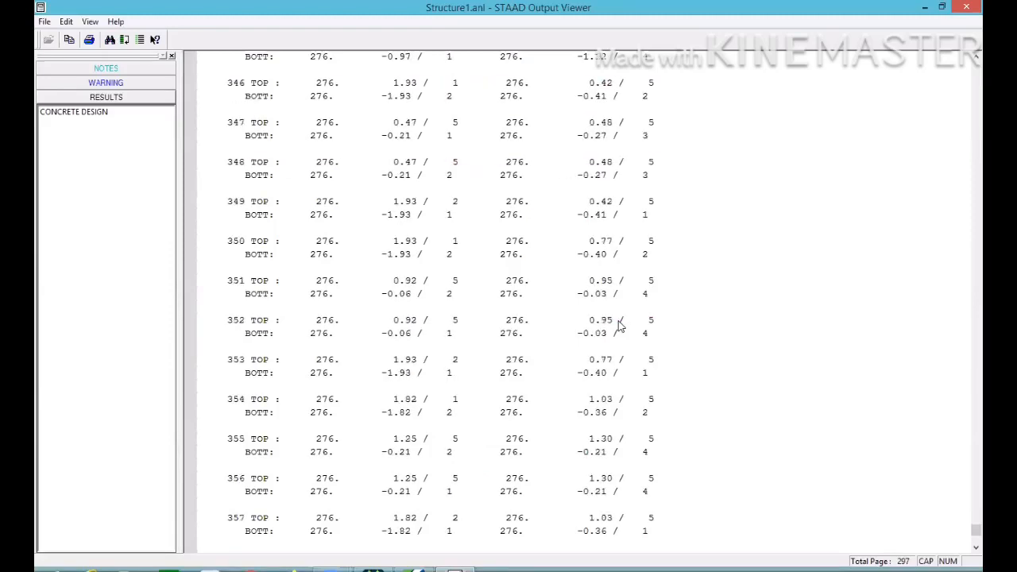
scroll(602, 348, down, 16)
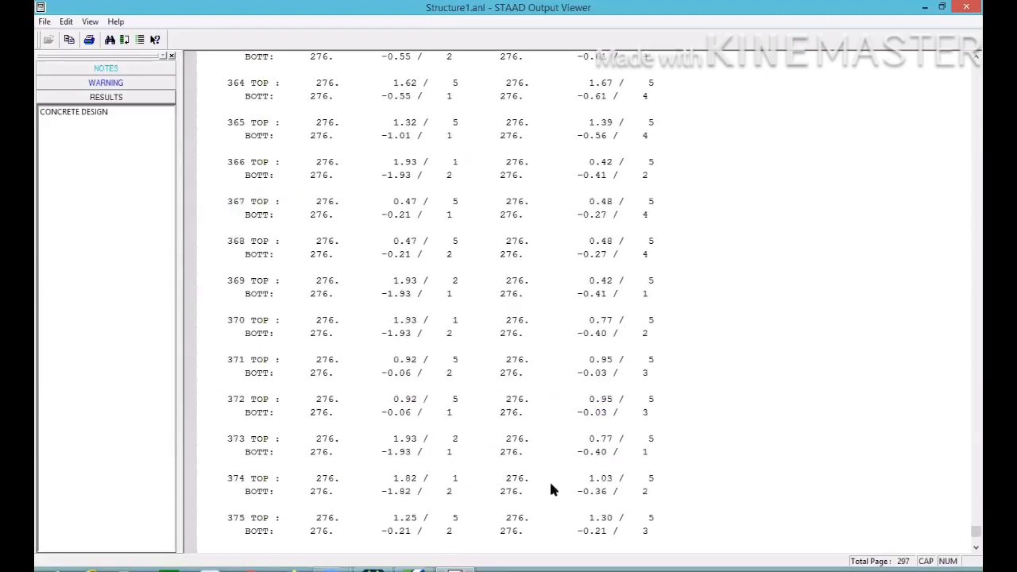
click(750, 385)
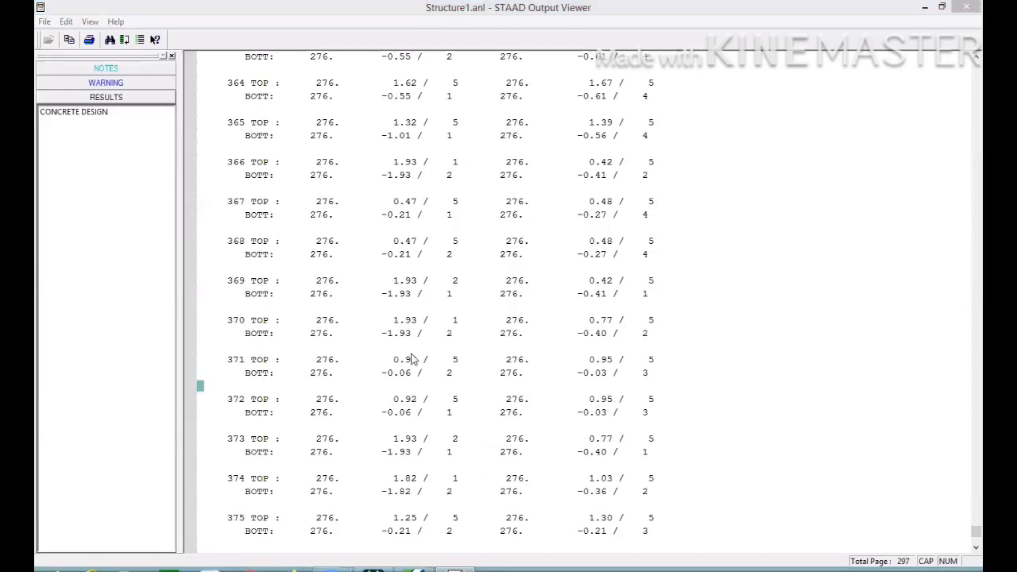
click(684, 348)
Step: Check the concrete take-off at the end of the output for concrete volume and total reinforcing steel weight
click(959, 518)
drag(973, 531, 949, 541)
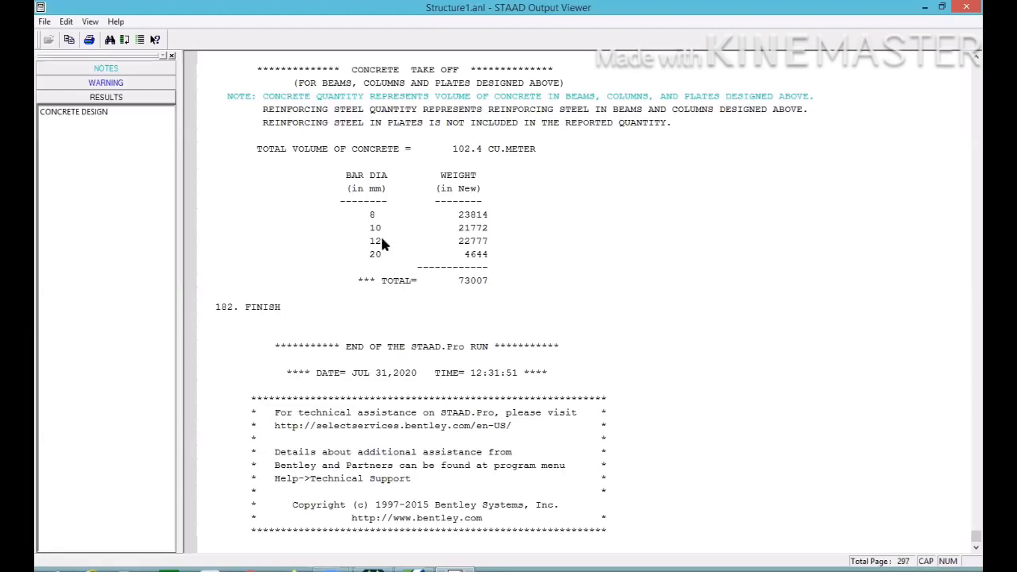
click(473, 286)
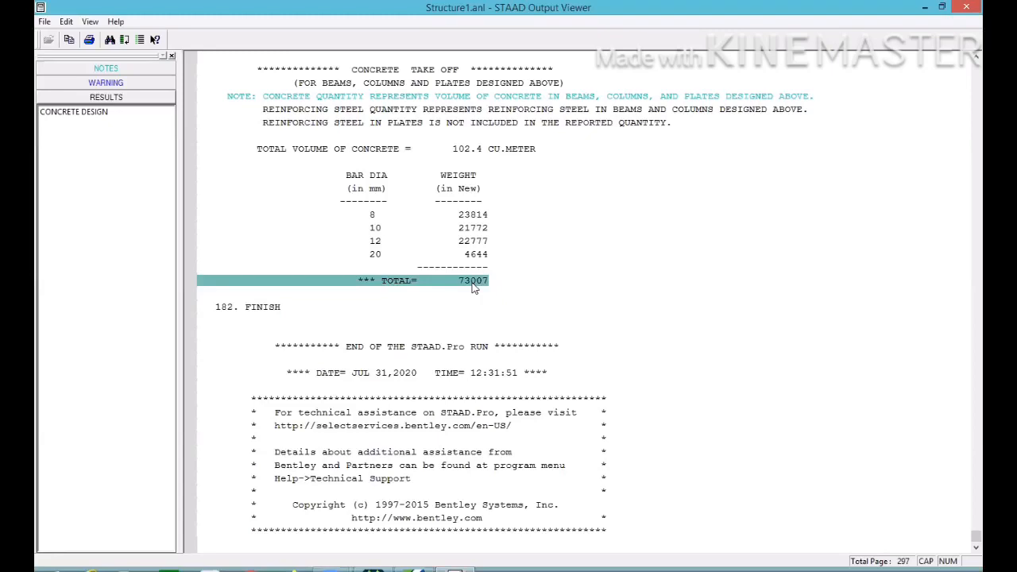